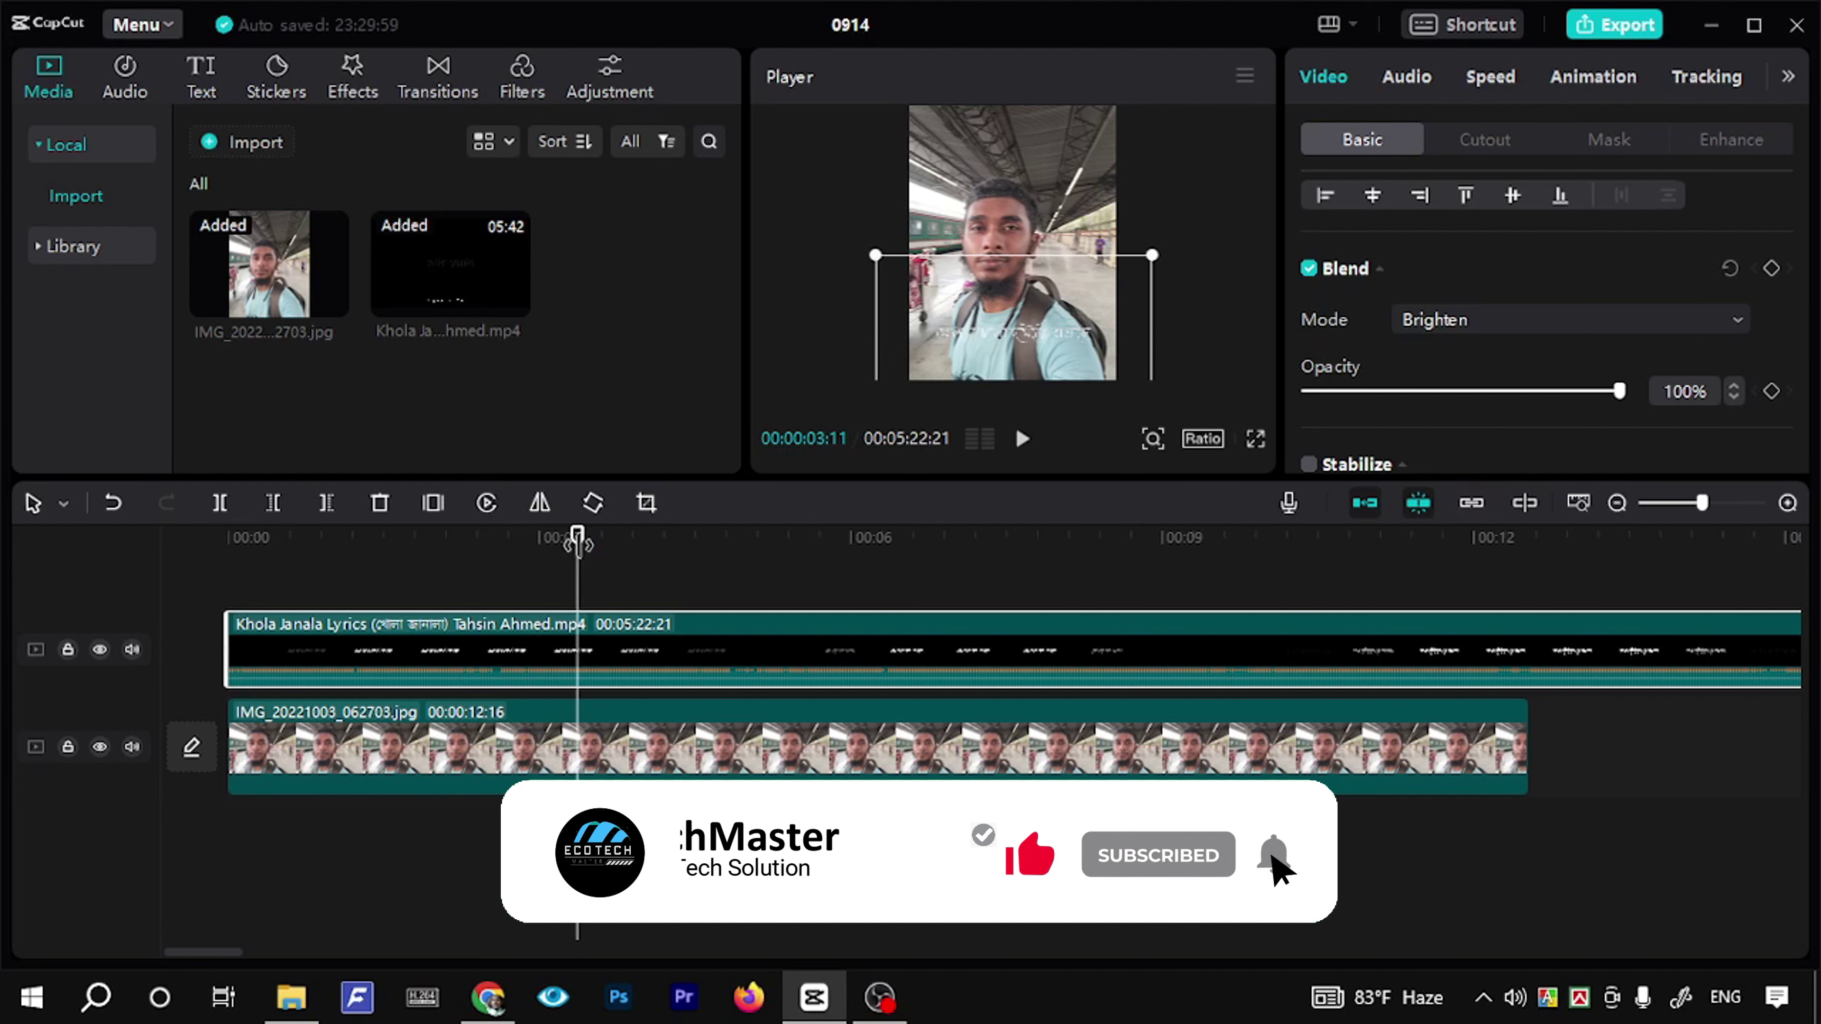
Step: Play back the section with the lyrics overlaid on the photo
{"action": "key", "text": "space"}
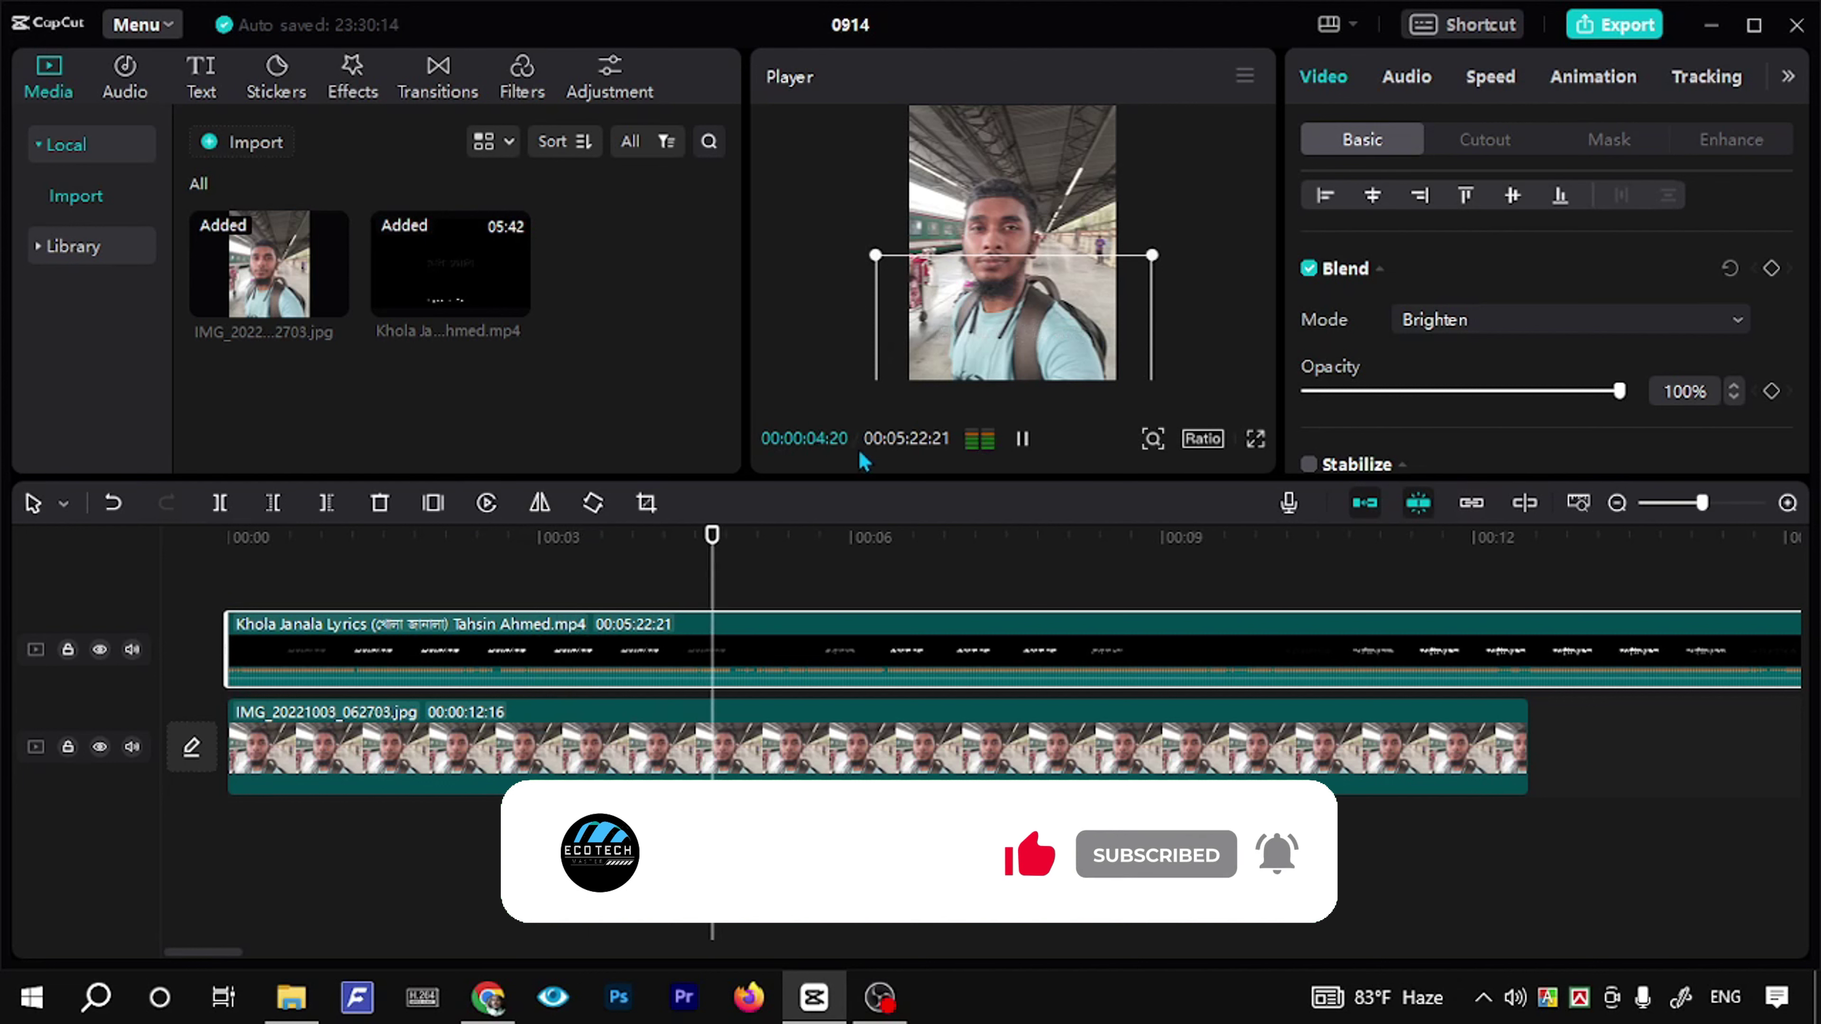
{"action": "key", "text": "space"}
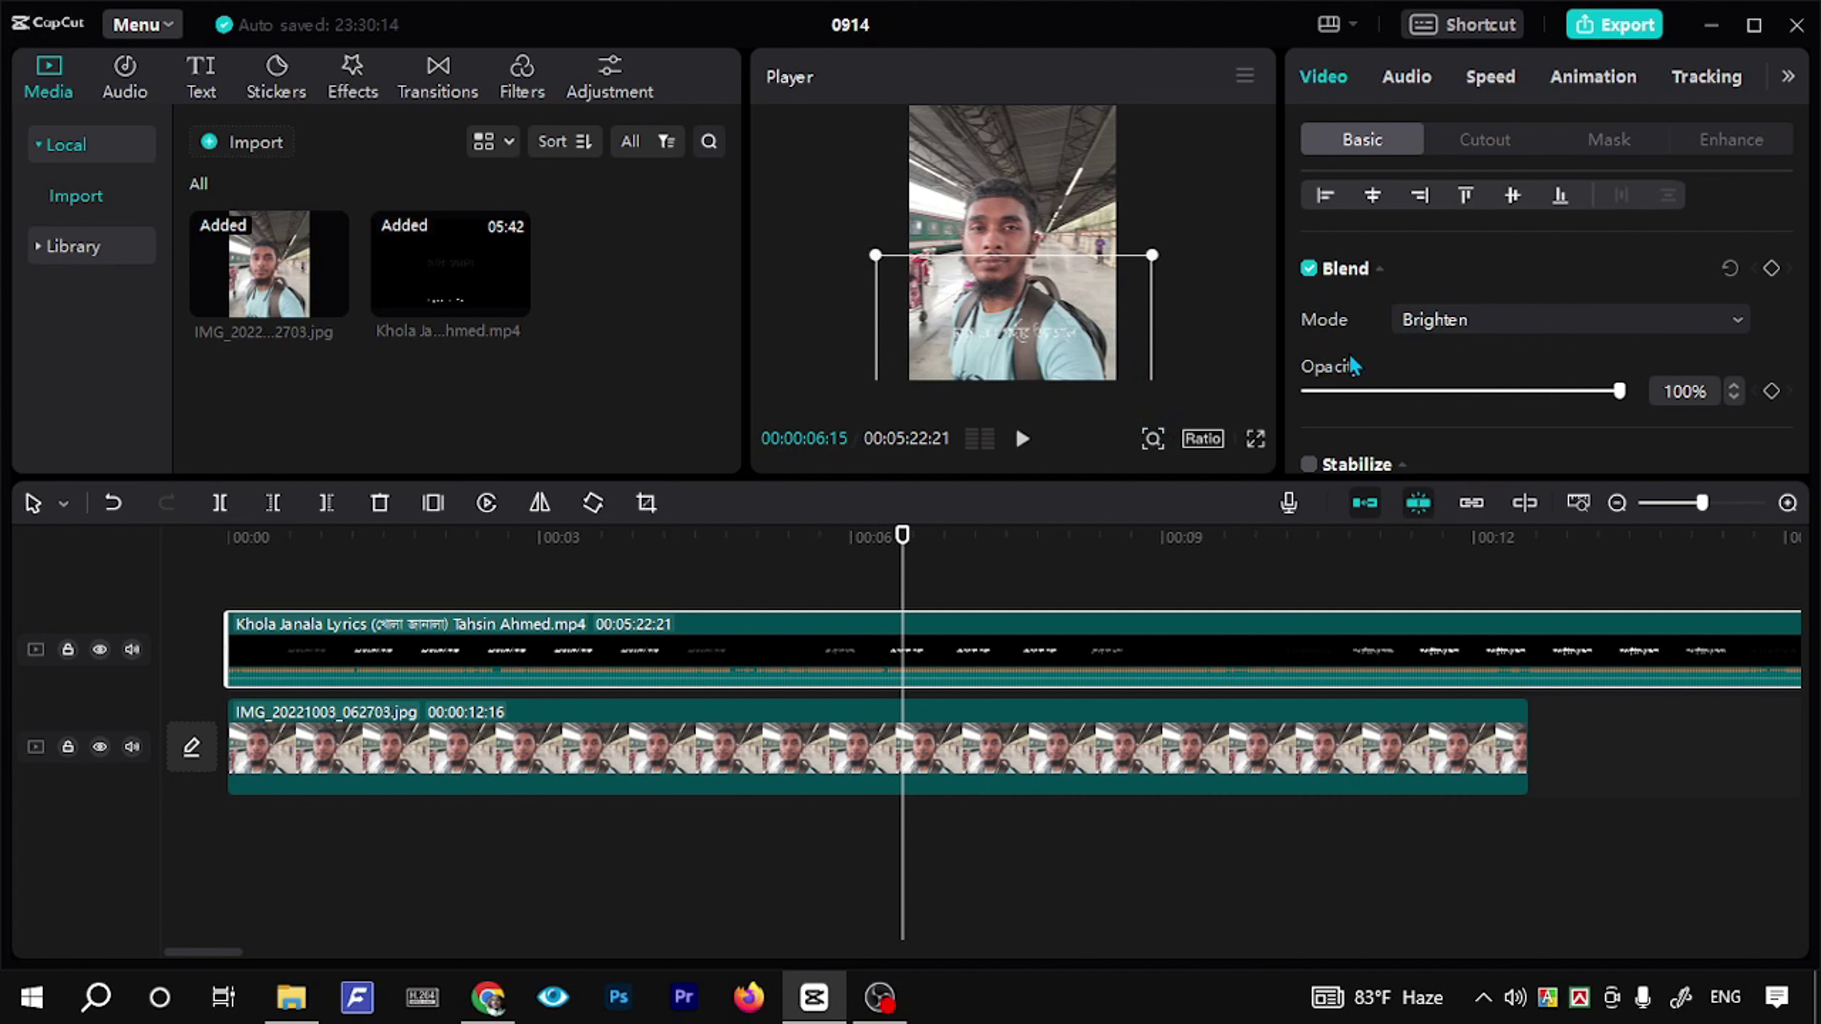
Step: Try adjusting the opacity of the lyrics video and of the photo clip
{"action": "left_click_drag", "start_coordinate": [1599, 391], "coordinate": [1576, 391]}
{"action": "key", "text": "ctrl+z"}
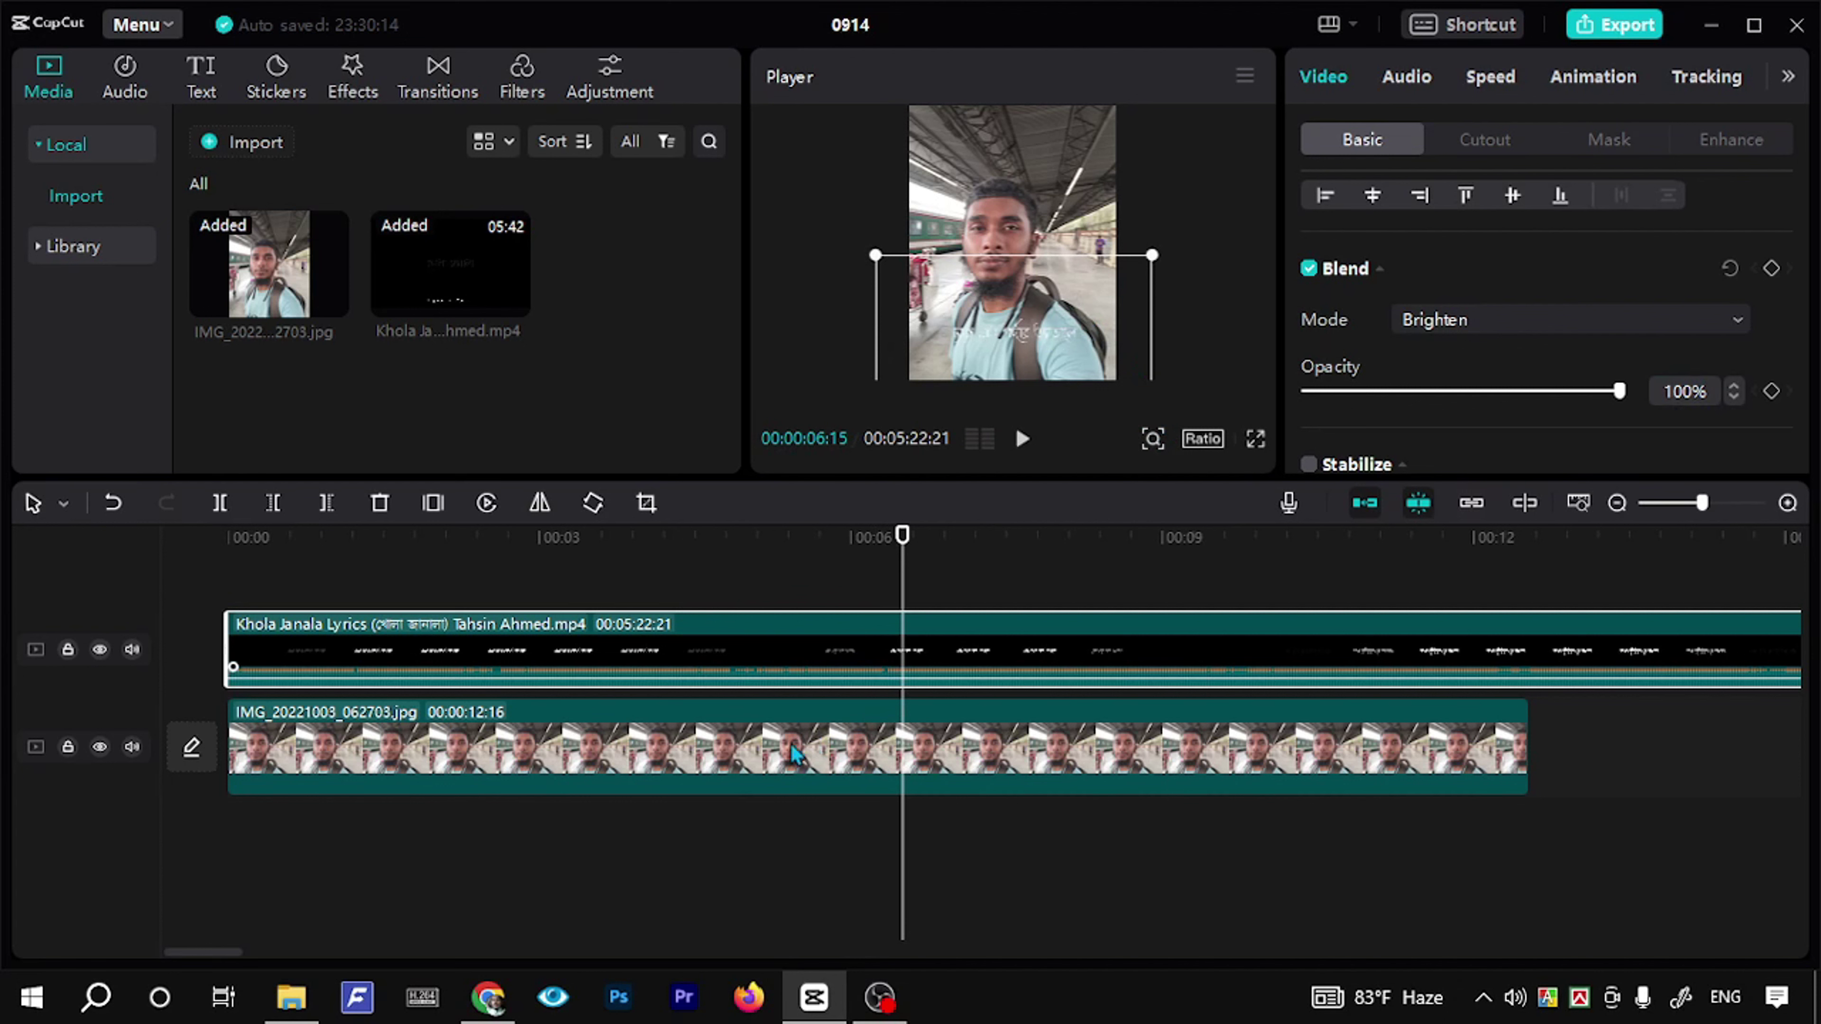
{"action": "left_click", "coordinate": [774, 764]}
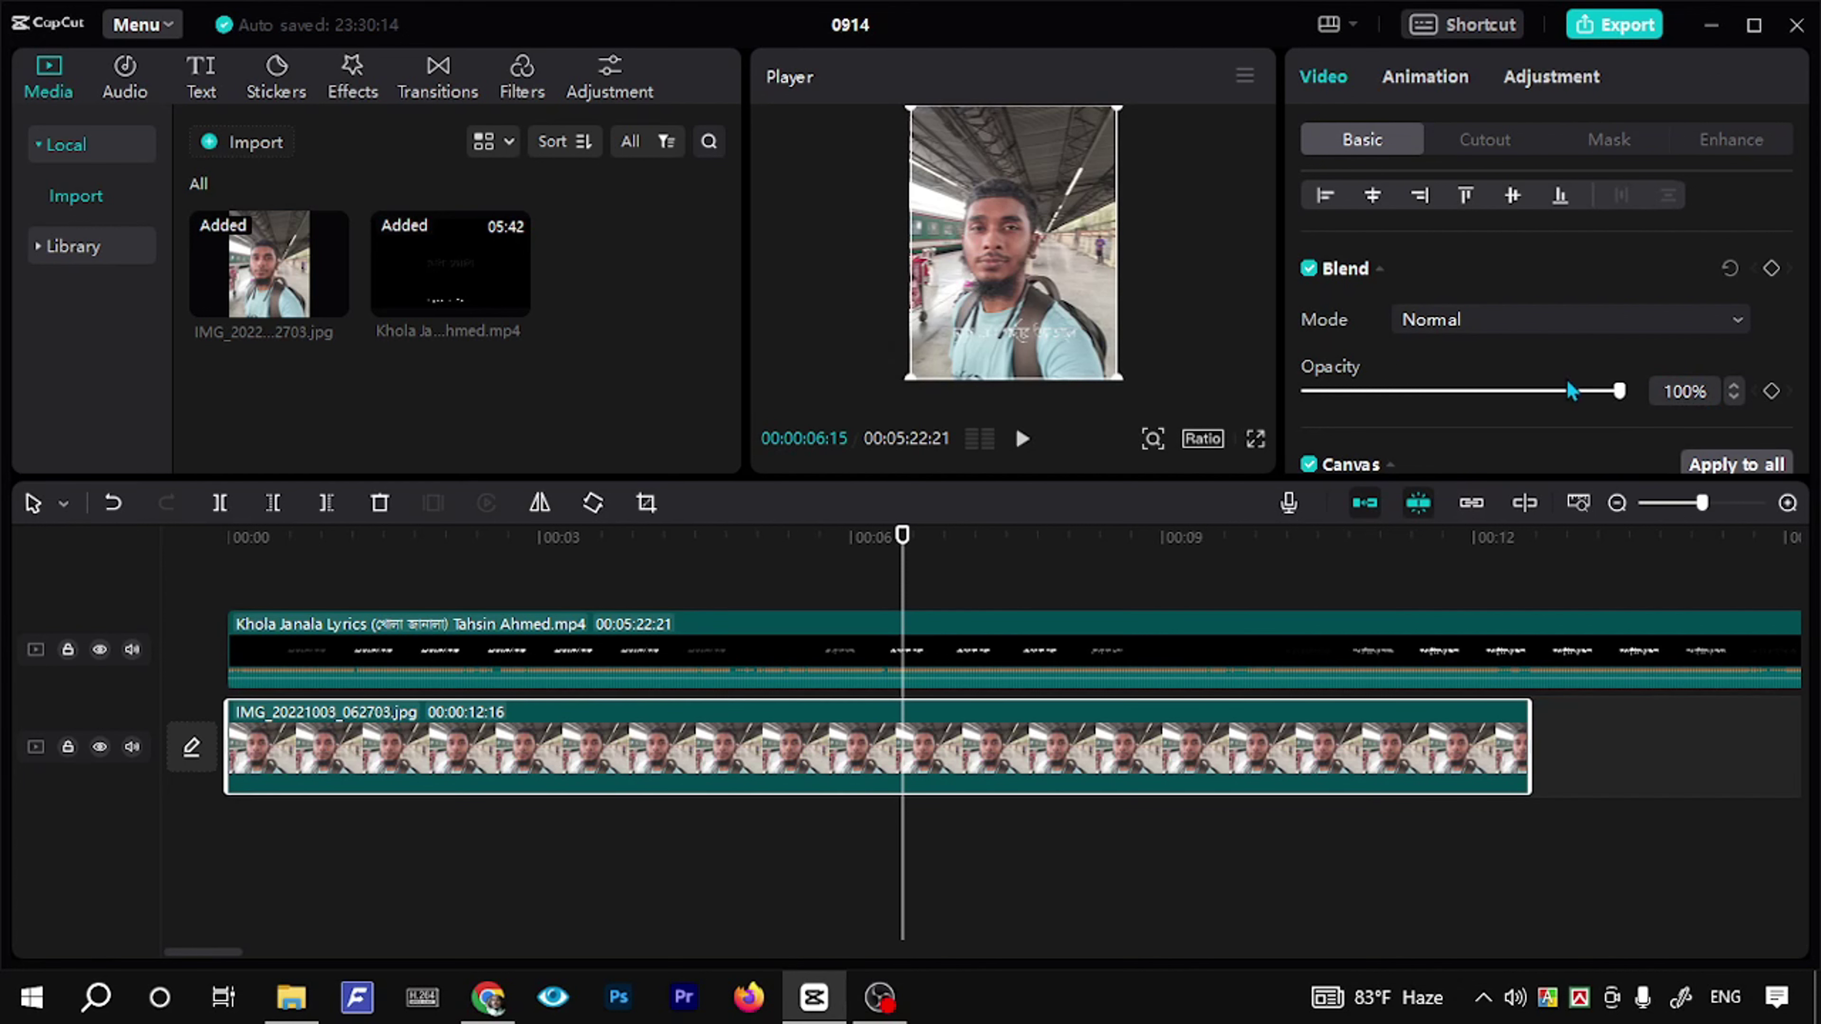
{"action": "mouse_move", "coordinate": [1614, 393]}
{"action": "left_mouse_down"}
{"action": "mouse_move", "coordinate": [1499, 391]}
{"action": "mouse_move", "coordinate": [1647, 398]}
{"action": "left_mouse_up"}
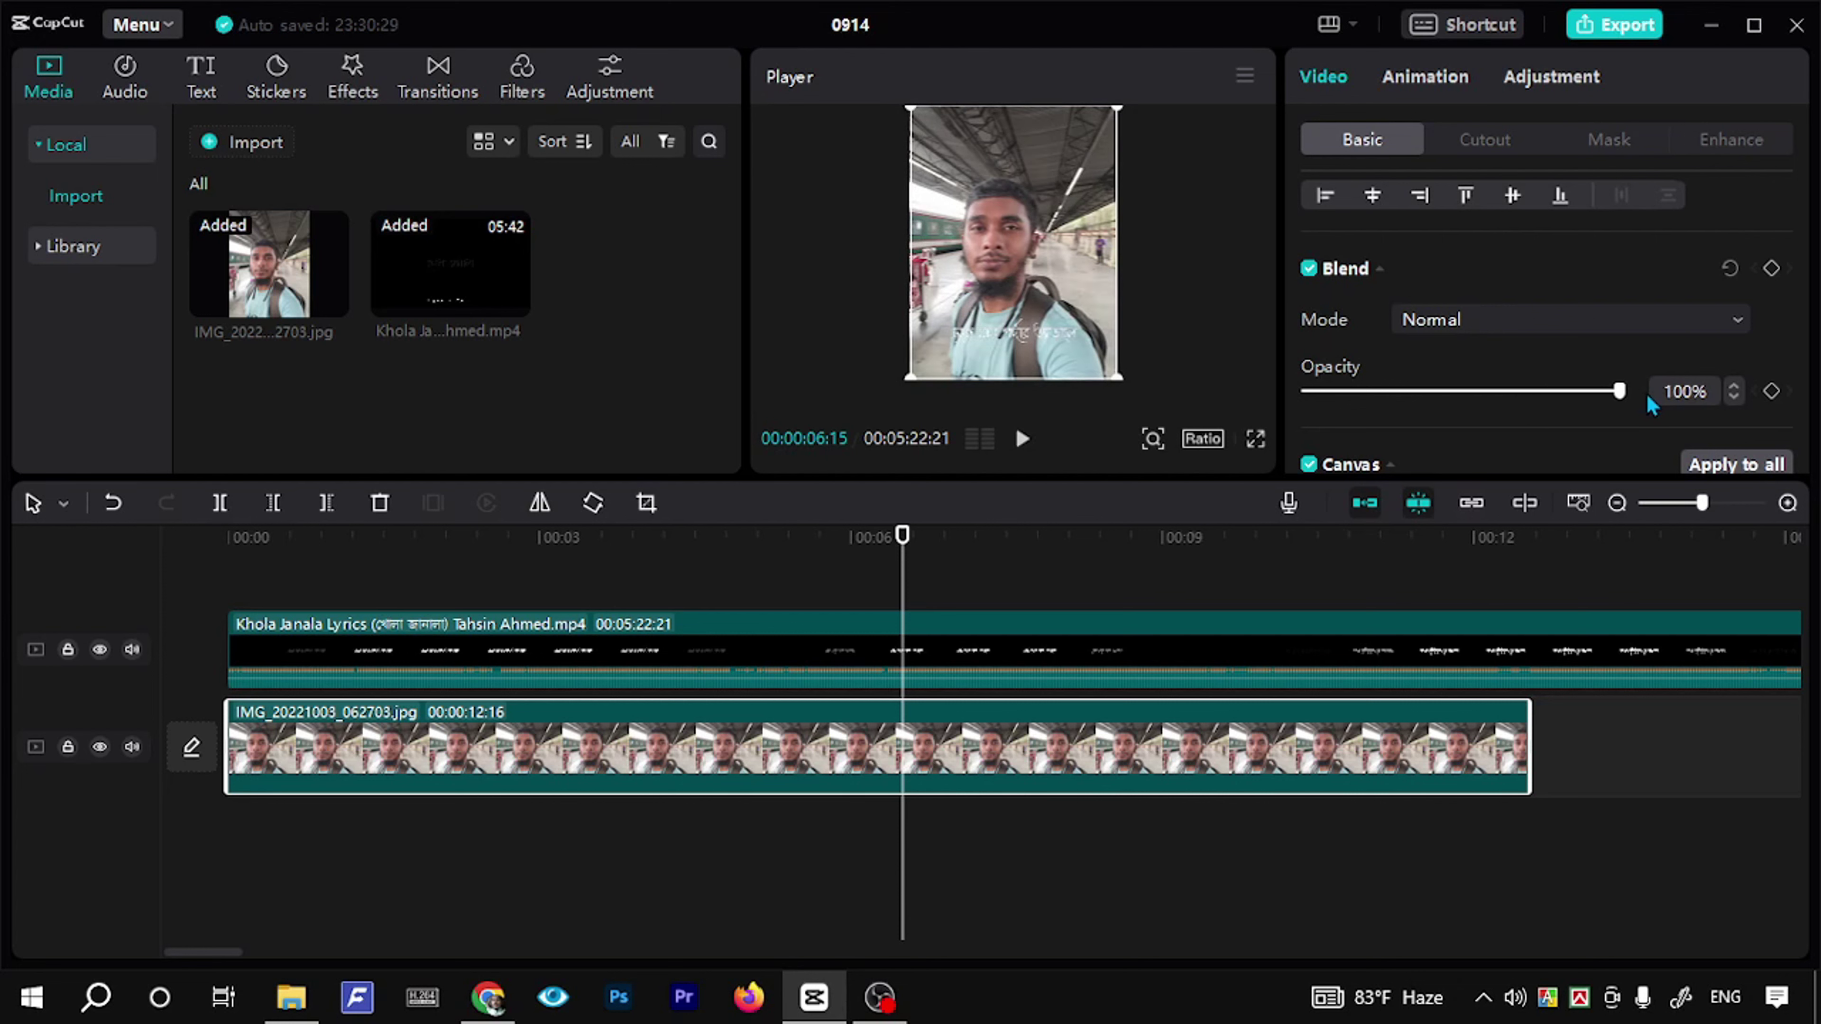
Step: Add the black stock clip from the library at the start of the timeline and place it on a track above the lyrics video
{"action": "left_click", "coordinate": [615, 850]}
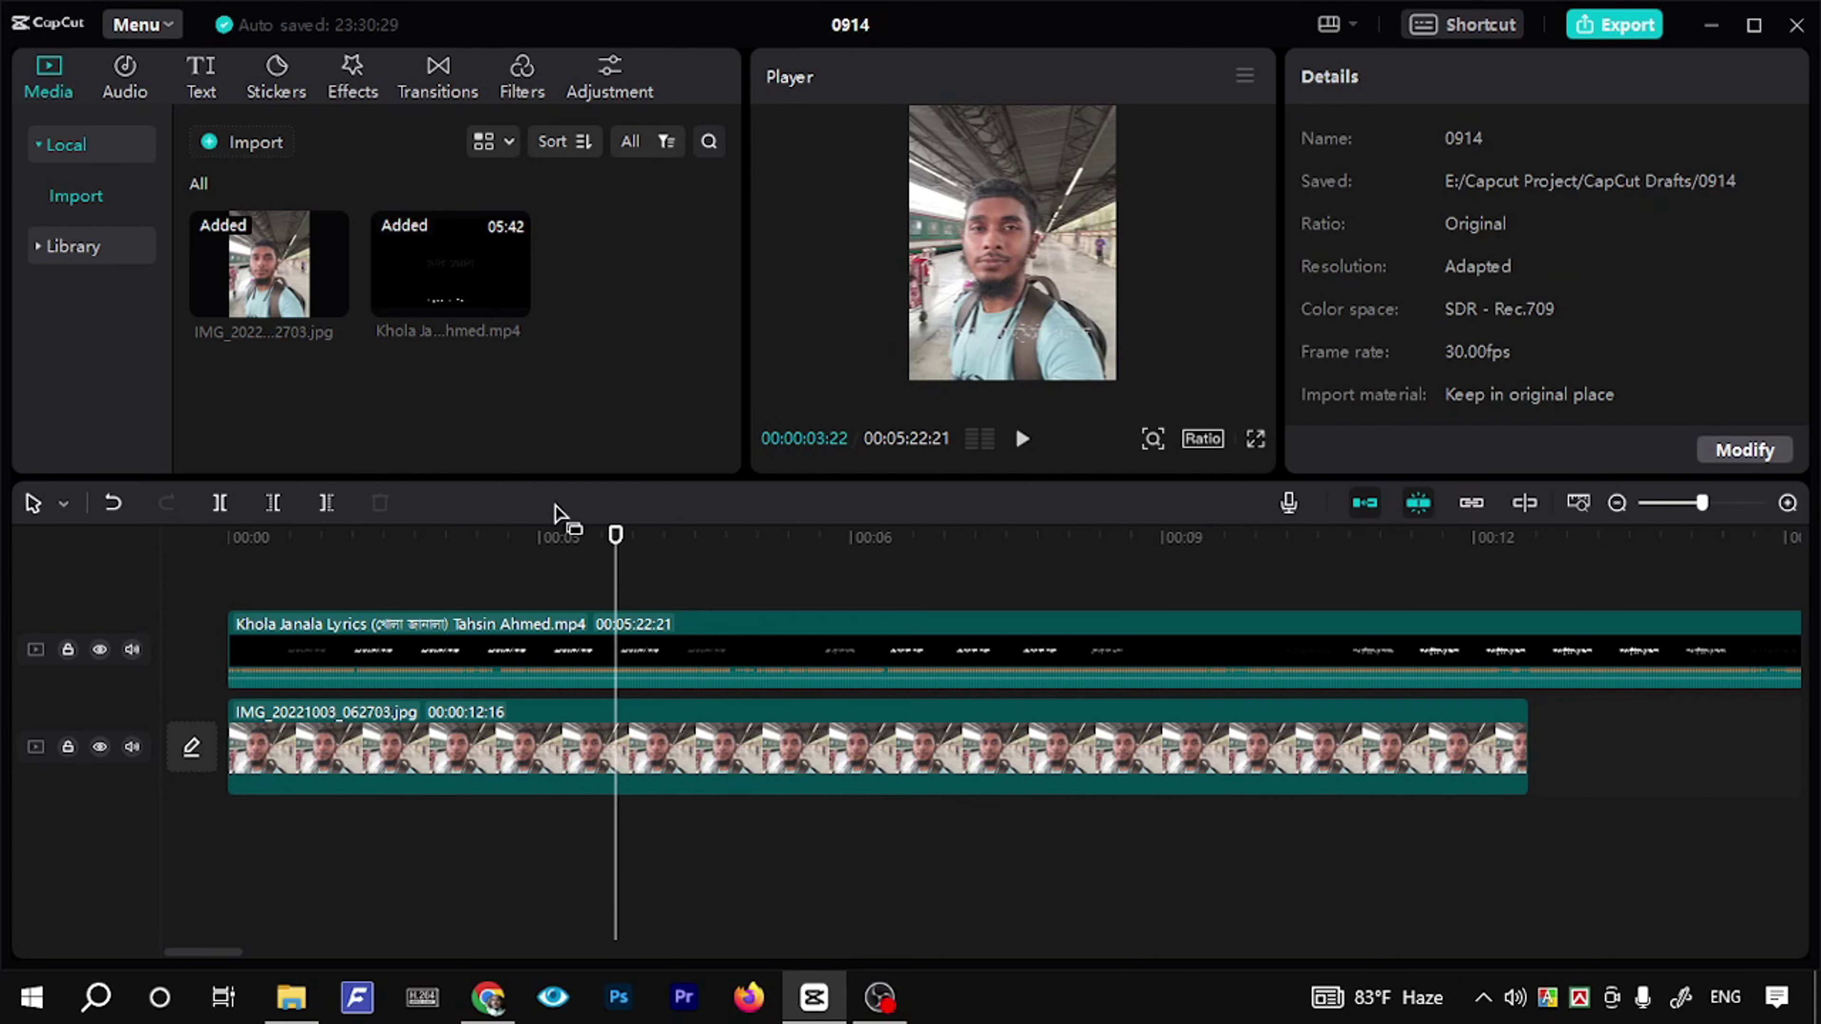
{"action": "left_click_drag", "start_coordinate": [438, 549], "coordinate": [52, 562]}
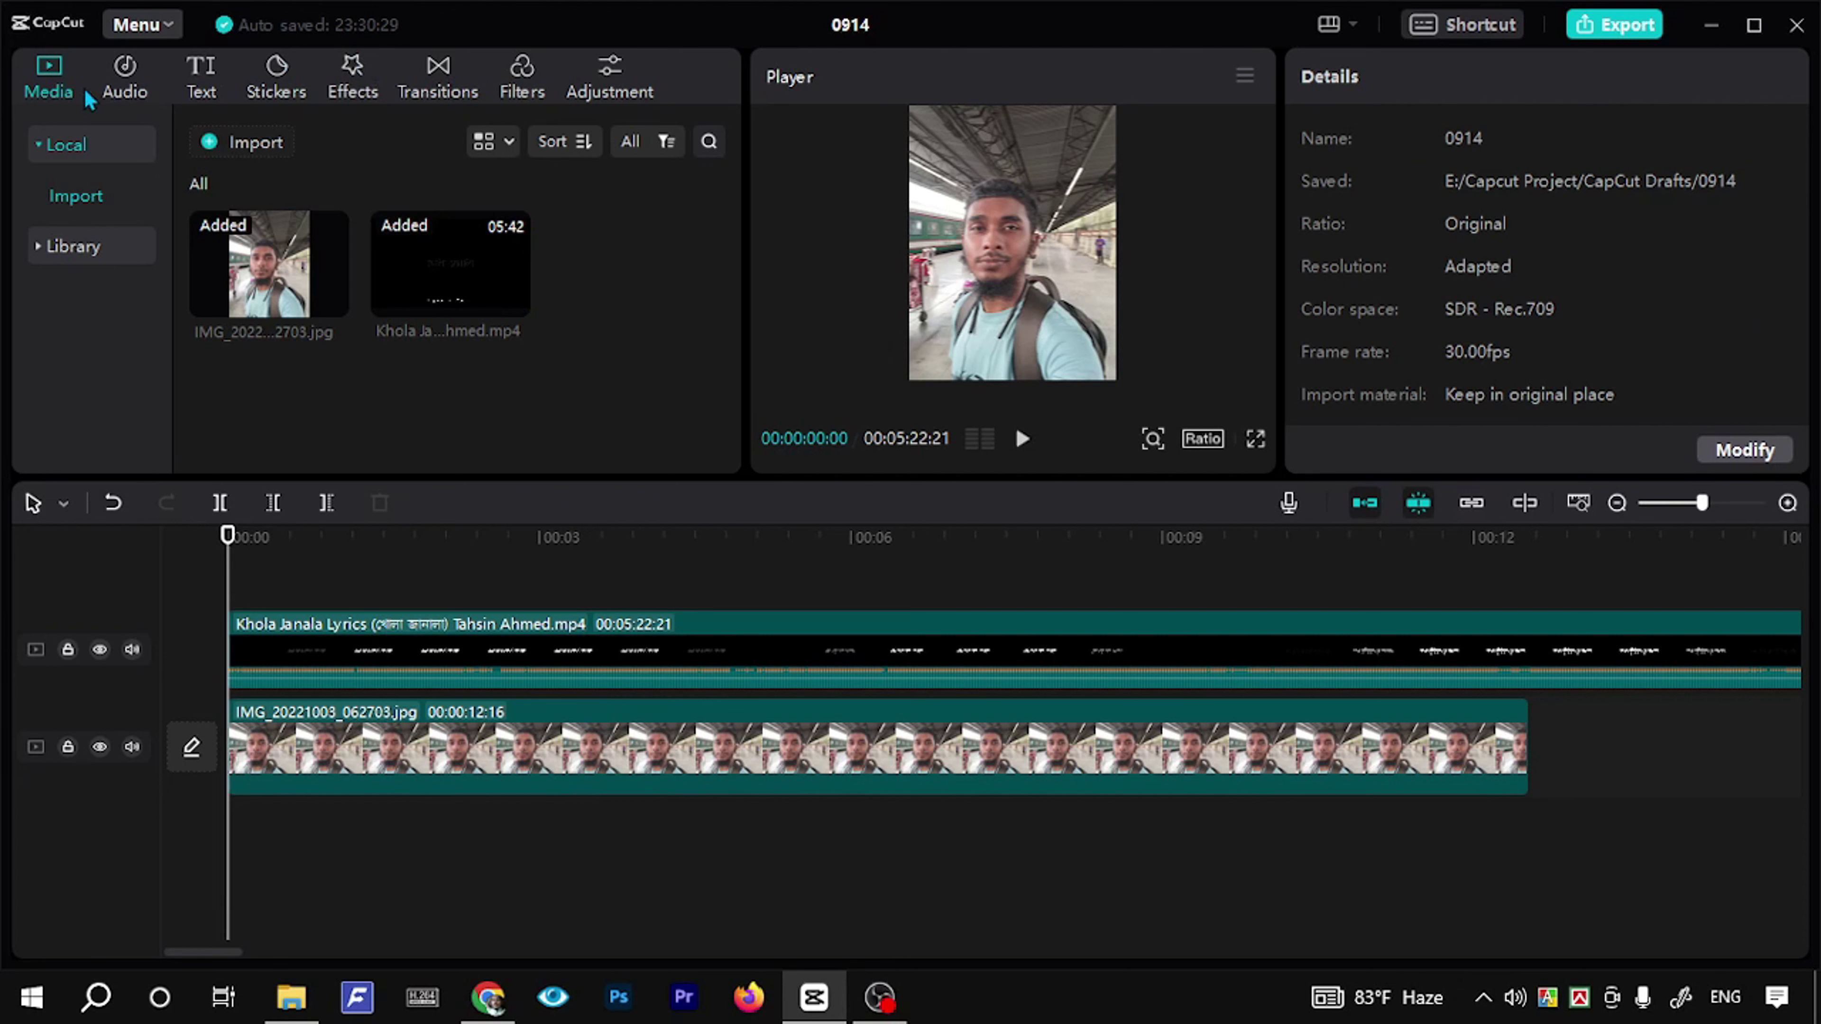
{"action": "left_click", "coordinate": [72, 247]}
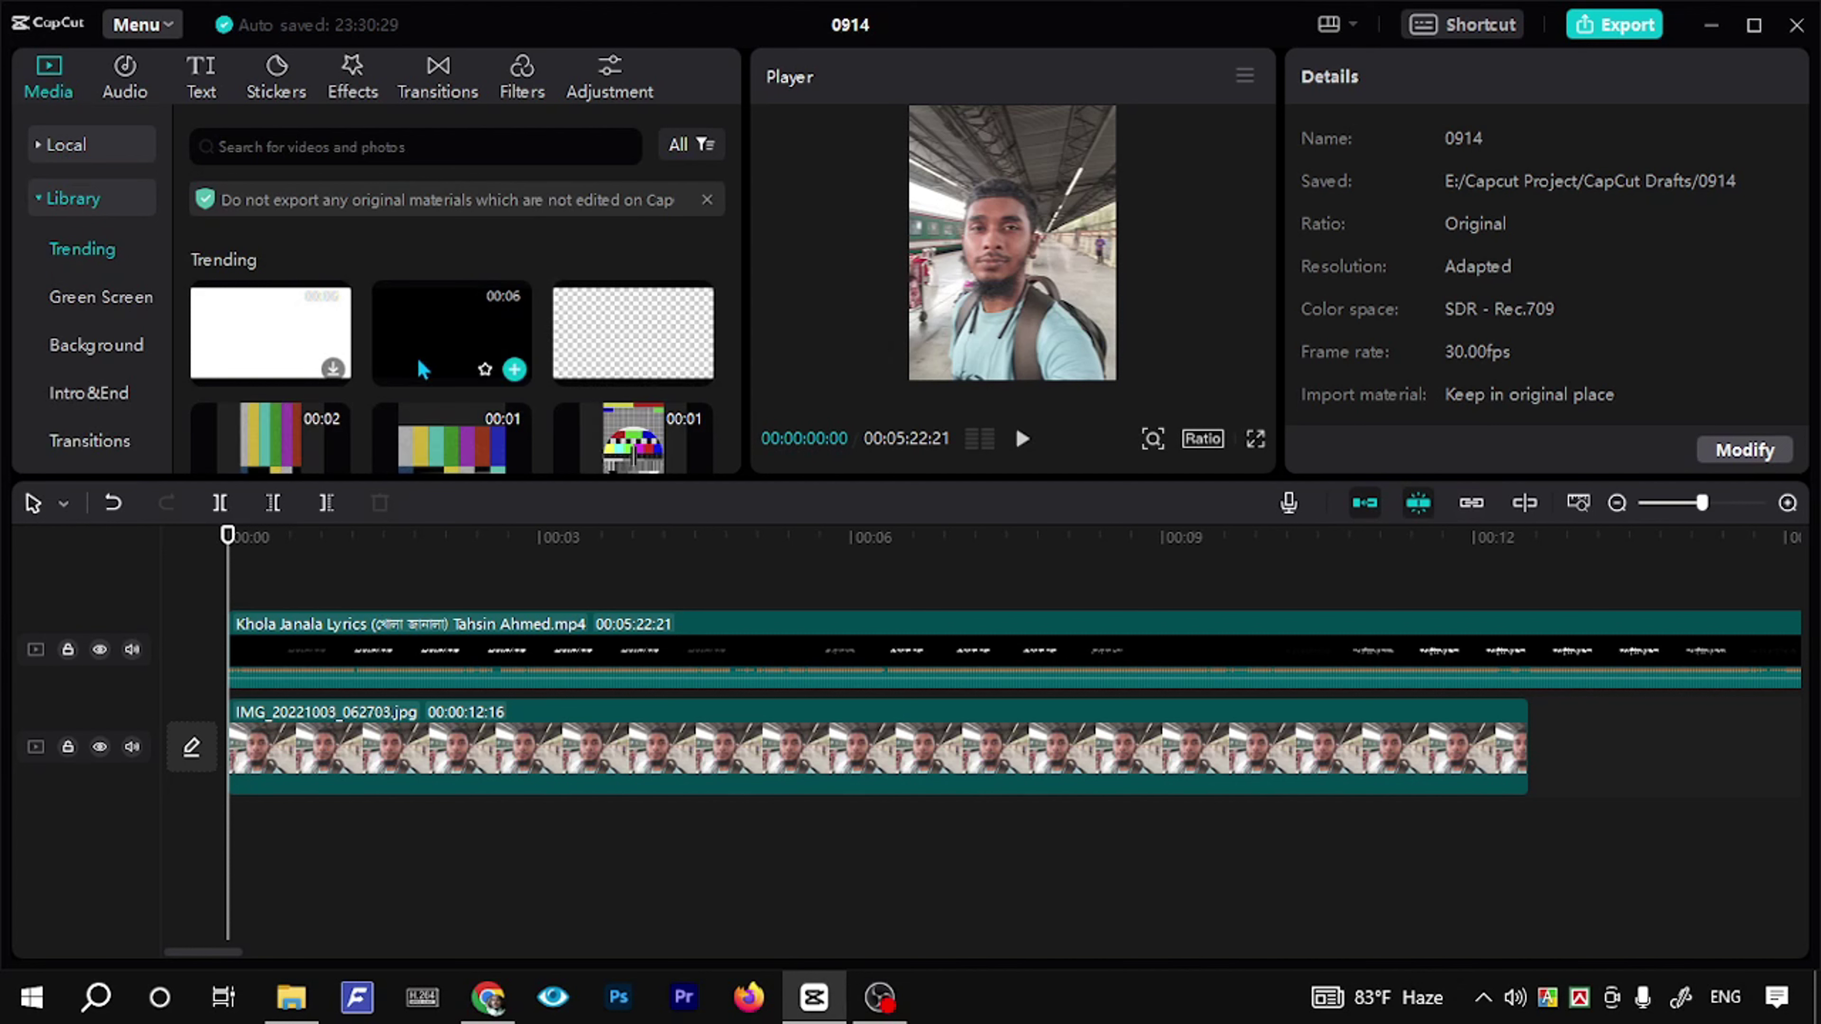
{"action": "left_click", "coordinate": [513, 370]}
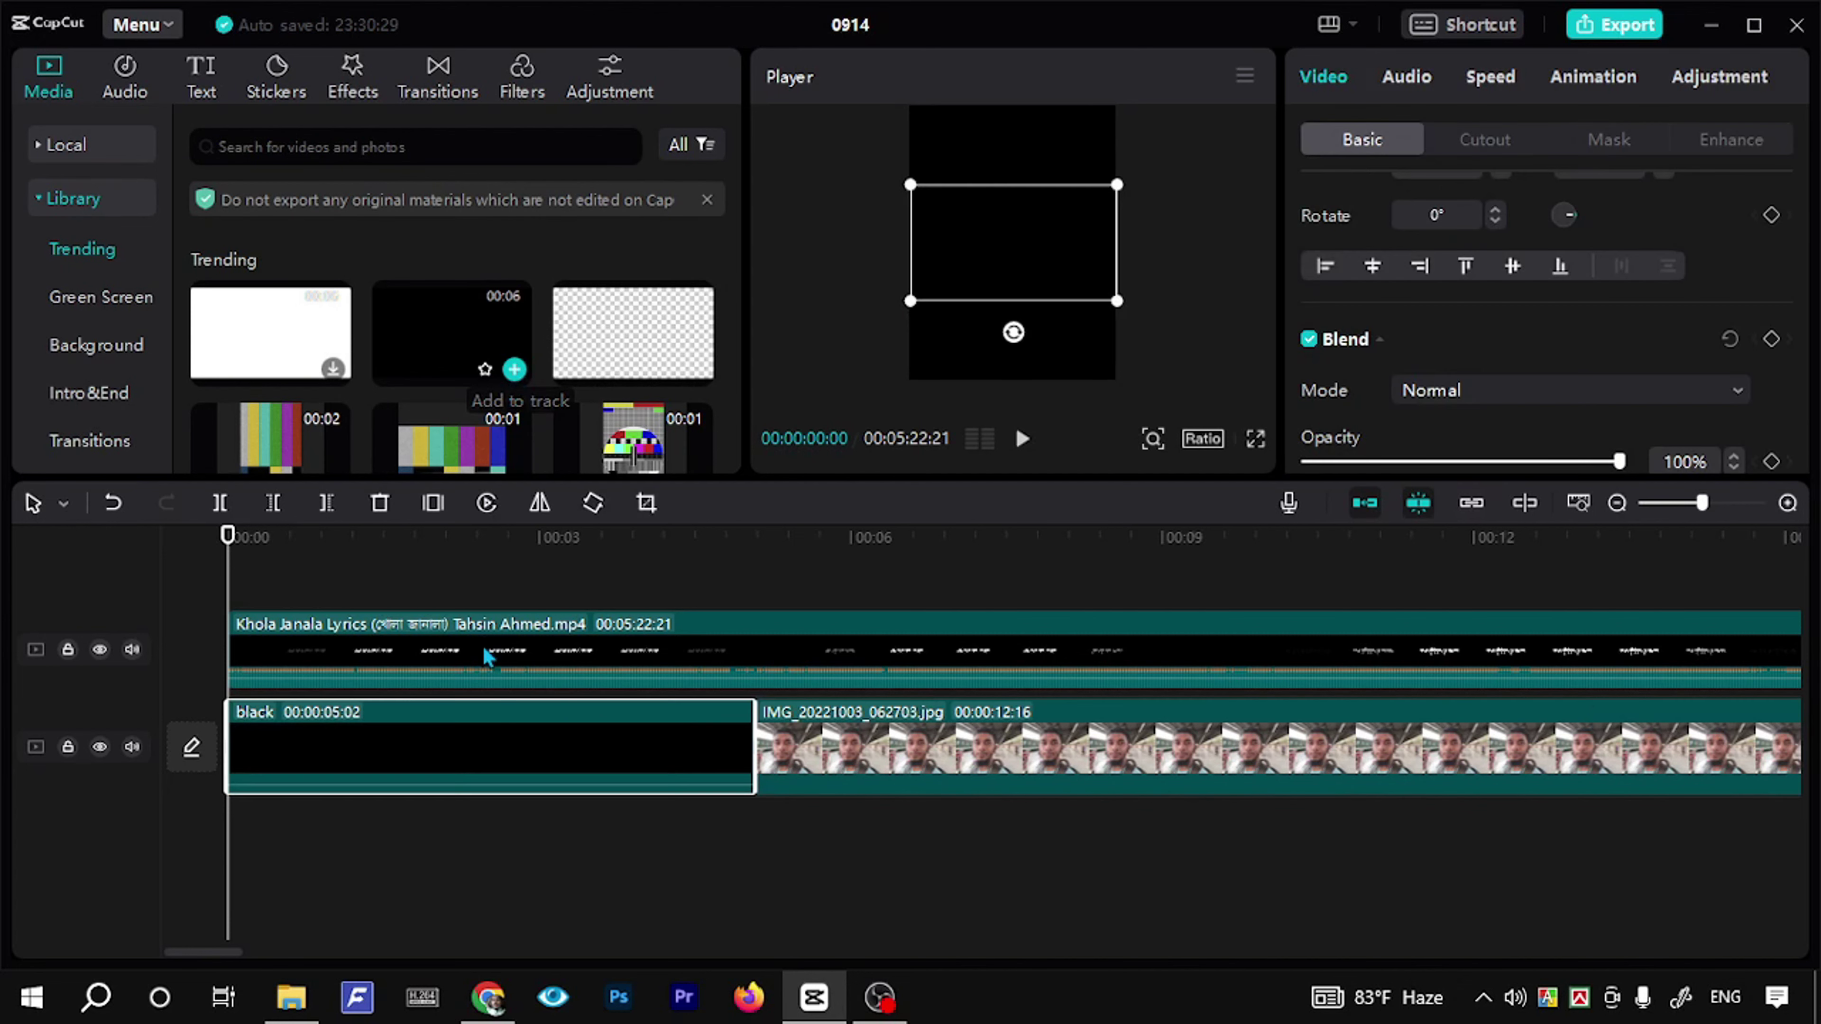
{"action": "left_click_drag", "start_coordinate": [465, 744], "coordinate": [435, 566]}
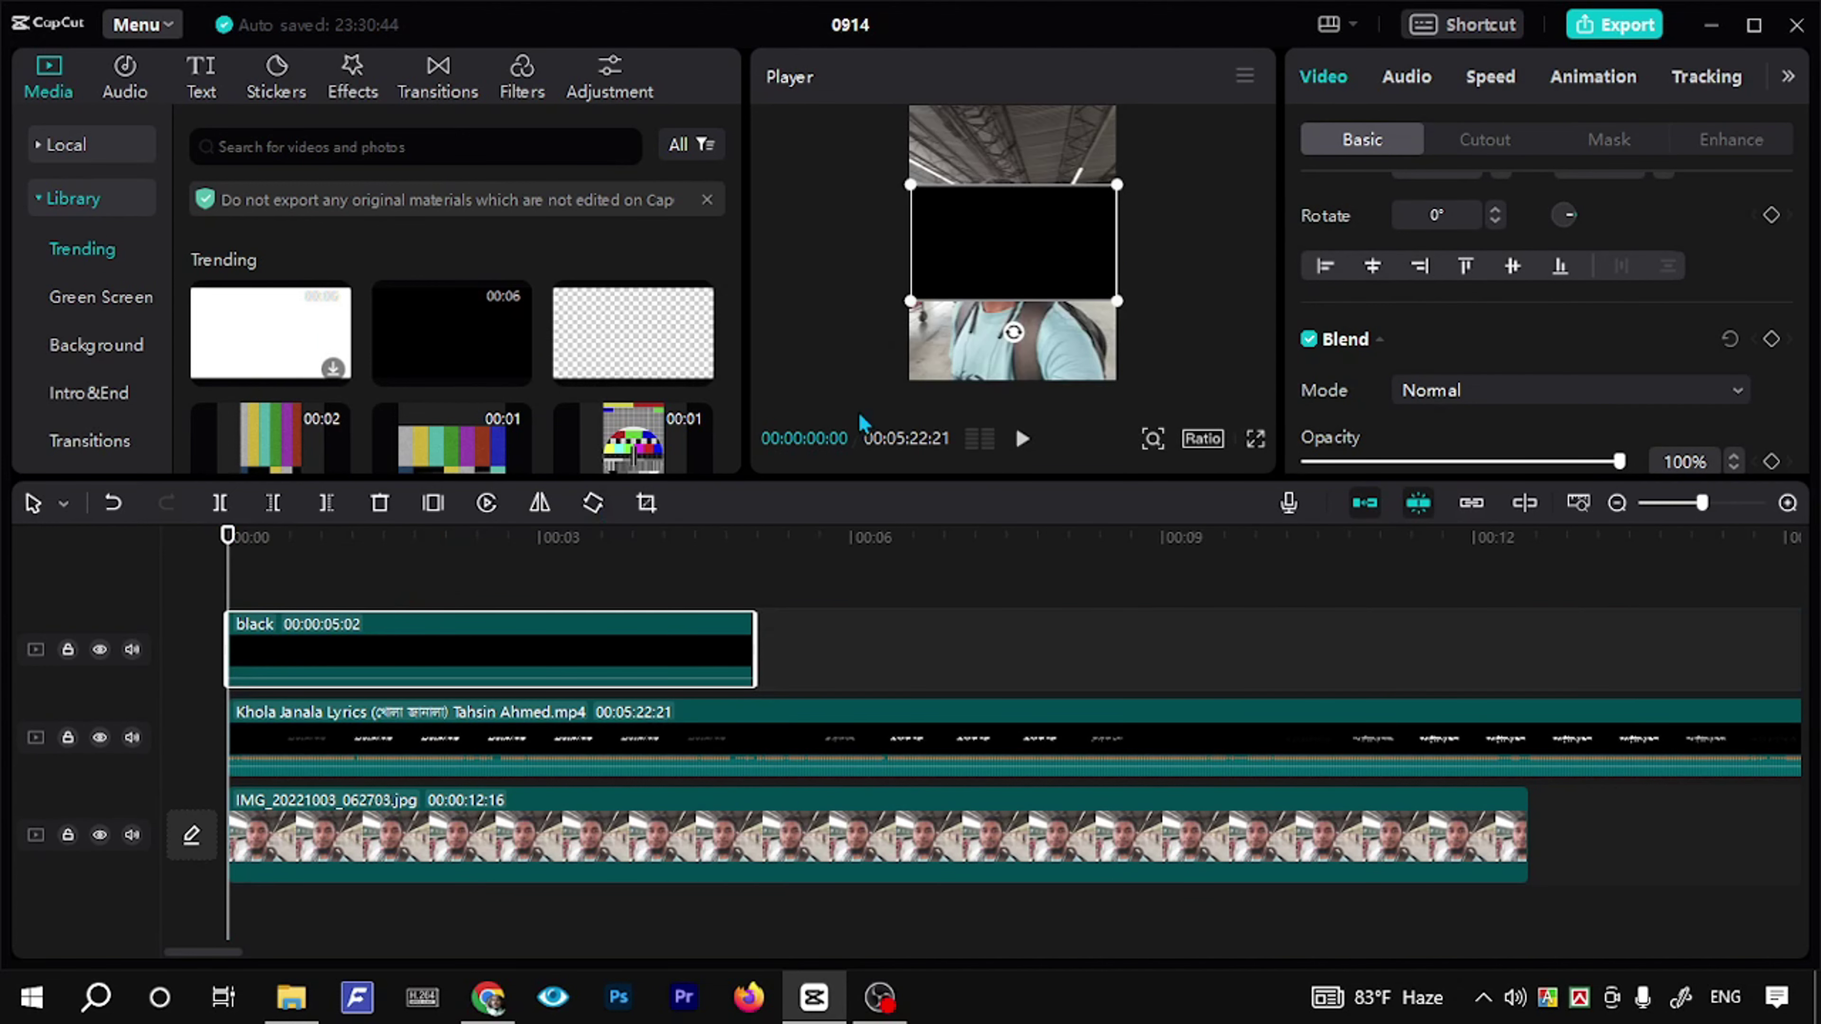
Step: Enlarge the black clip to cover the whole frame and set its blend mode to Overlay
{"action": "left_click_drag", "start_coordinate": [1118, 301], "coordinate": [1403, 435]}
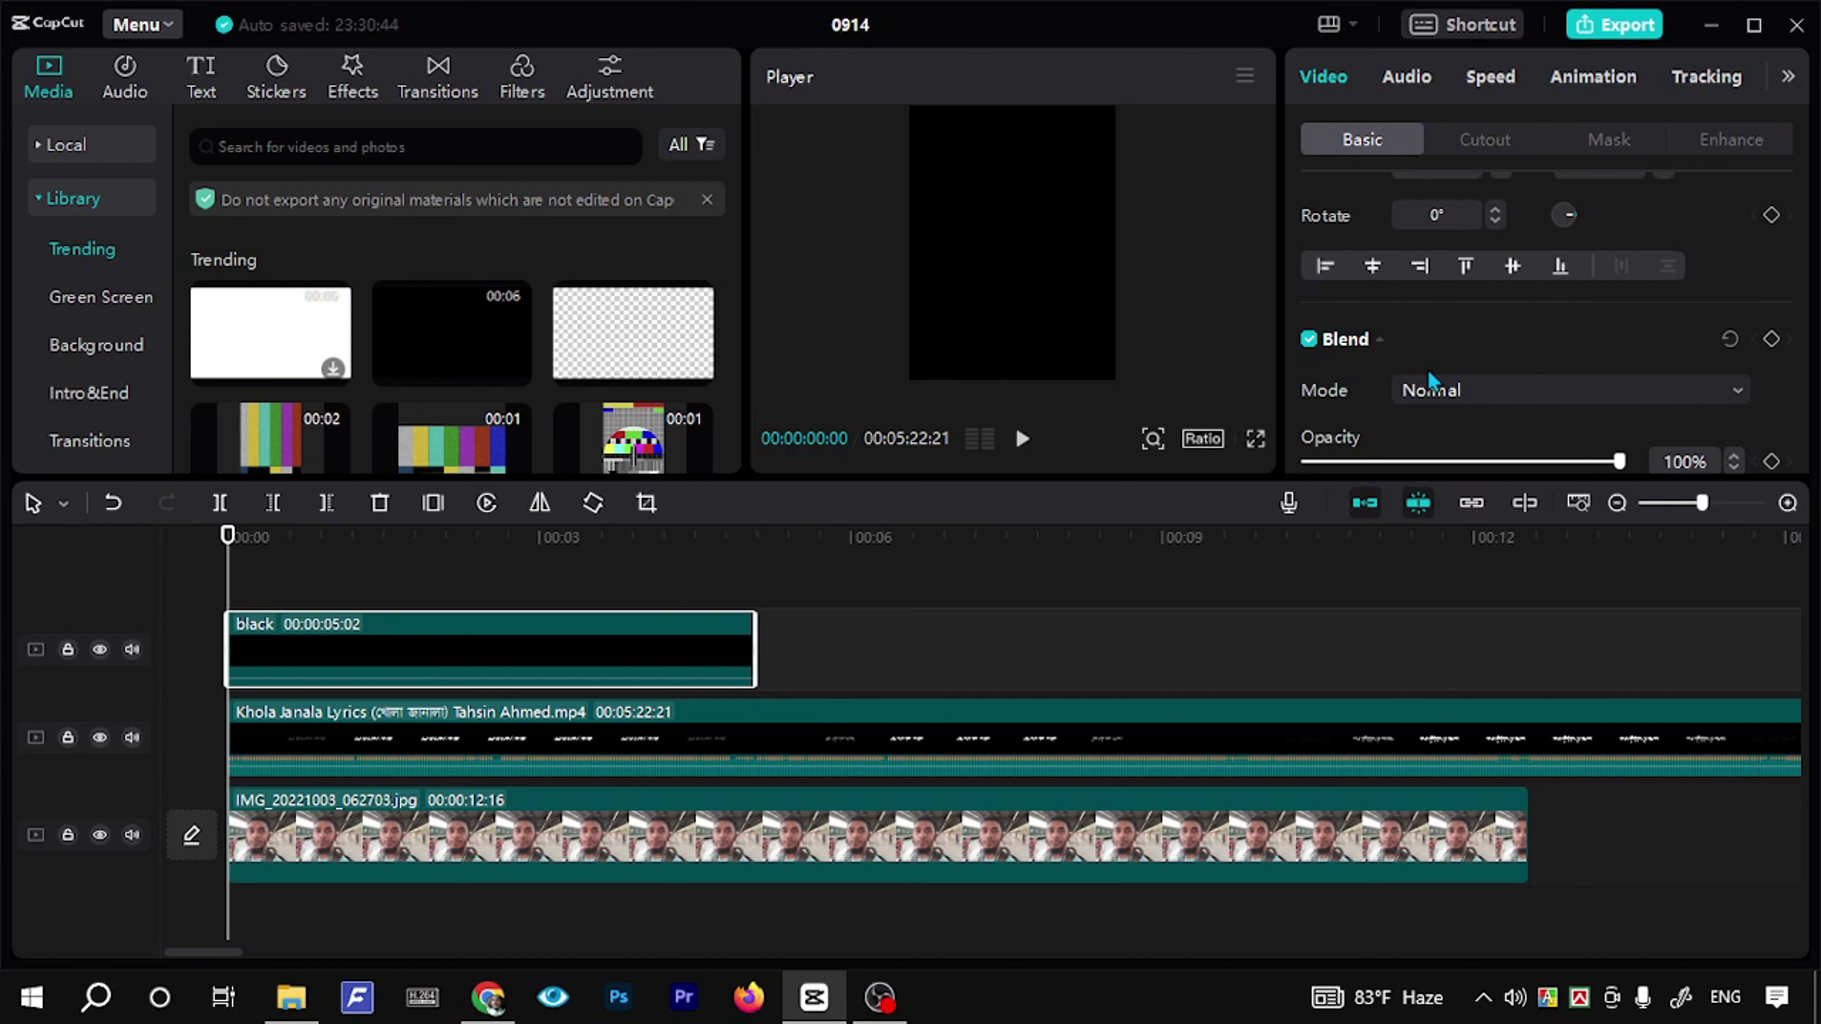
{"action": "left_click", "coordinate": [1455, 406]}
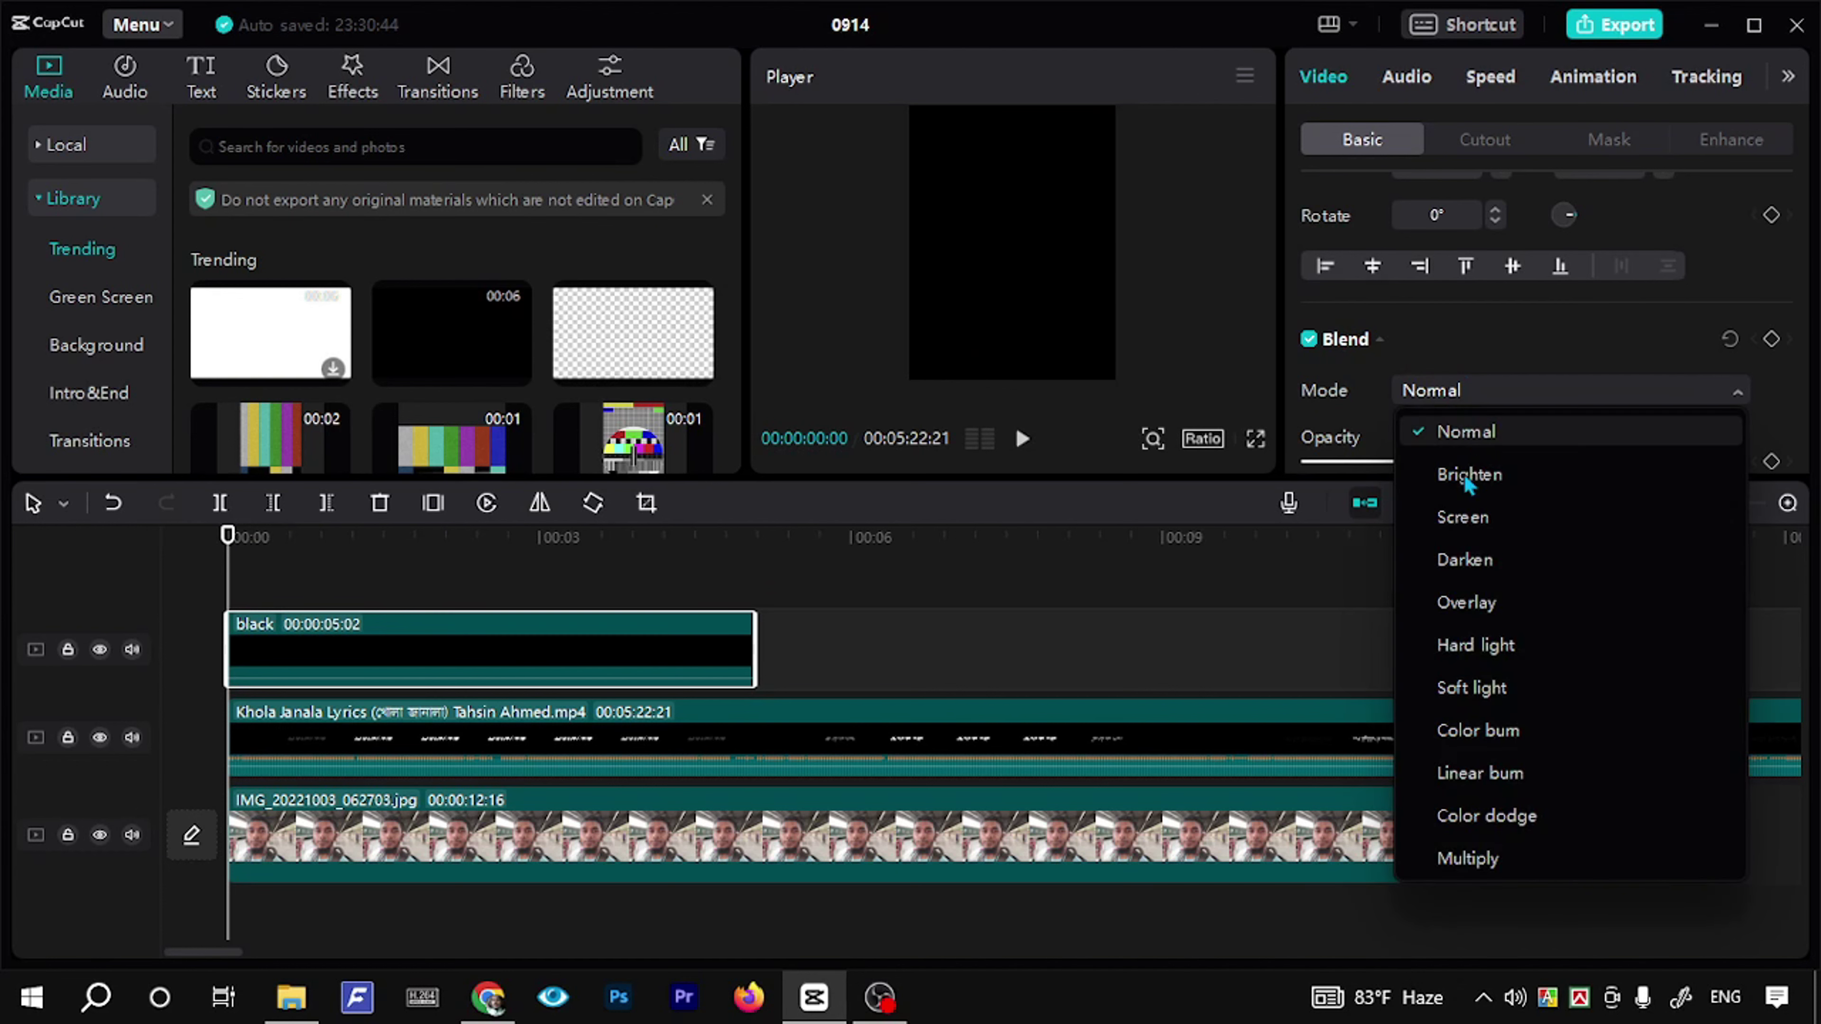
{"action": "left_click", "coordinate": [1458, 593]}
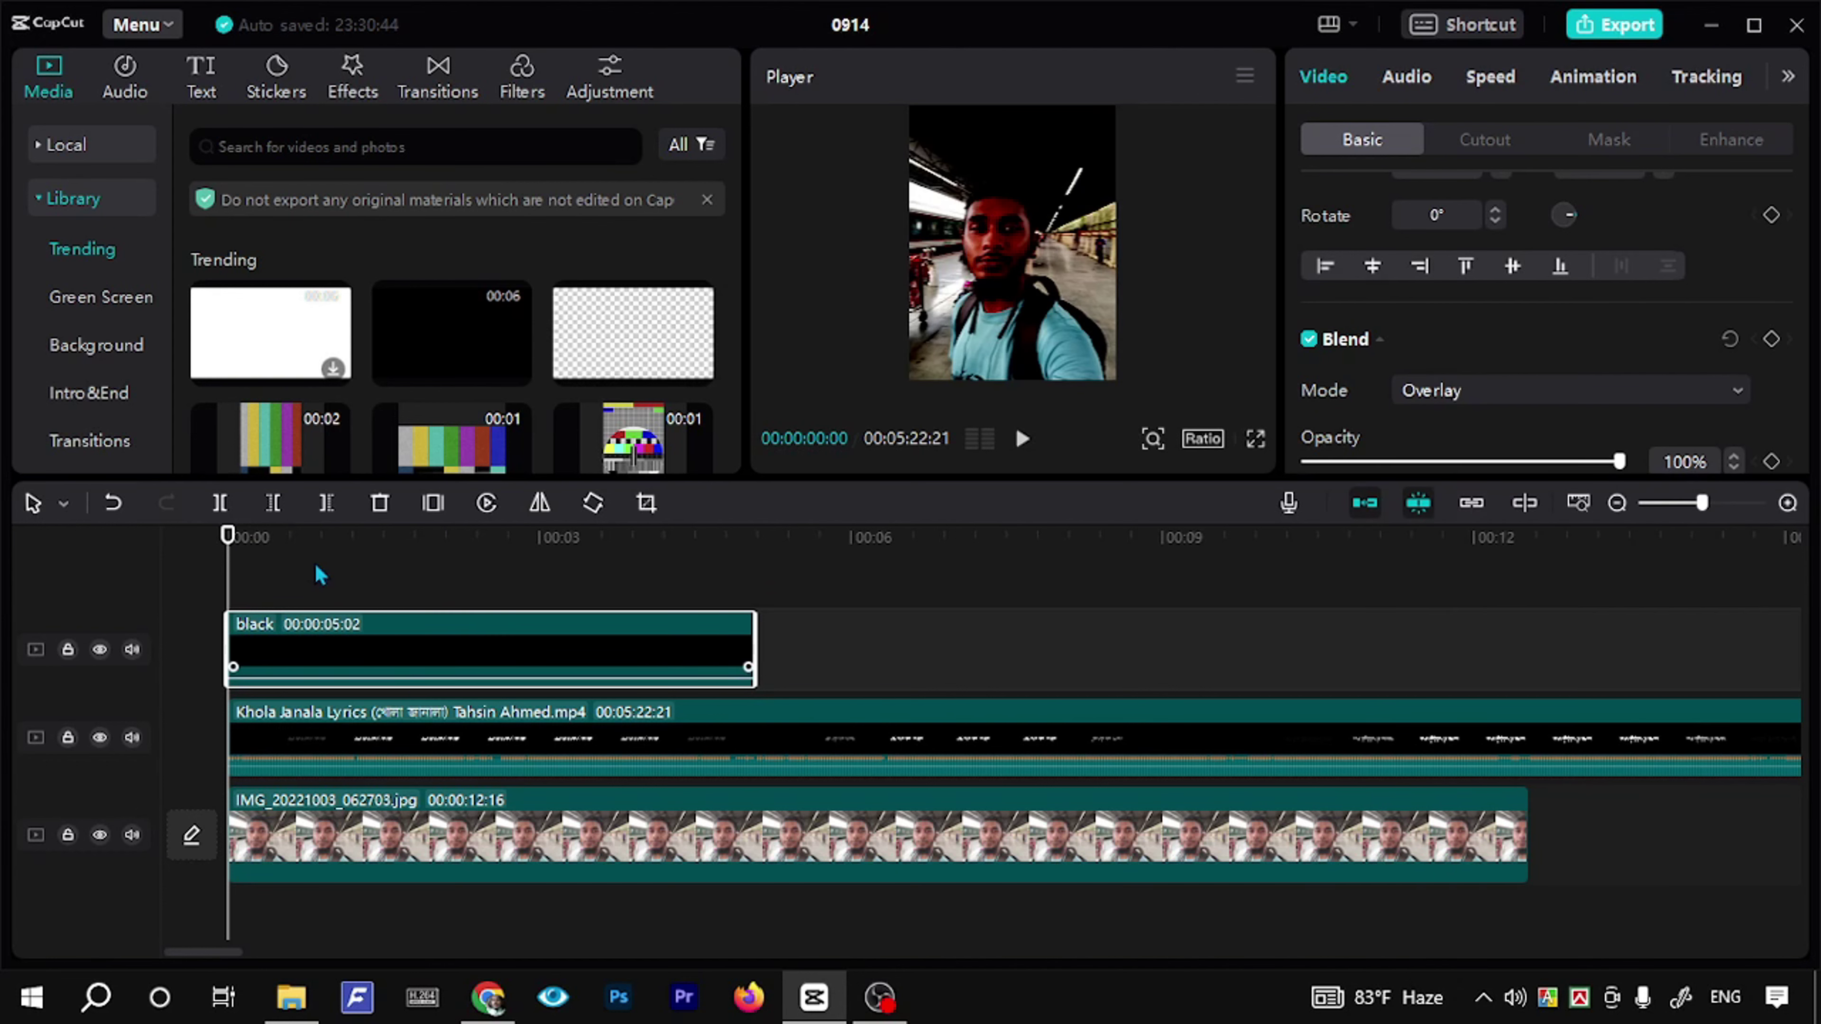
Step: Place the lyrics video on the track above the black clip and preview the sections with and without the dark overlay
{"action": "left_click_drag", "start_coordinate": [228, 538], "coordinate": [392, 577]}
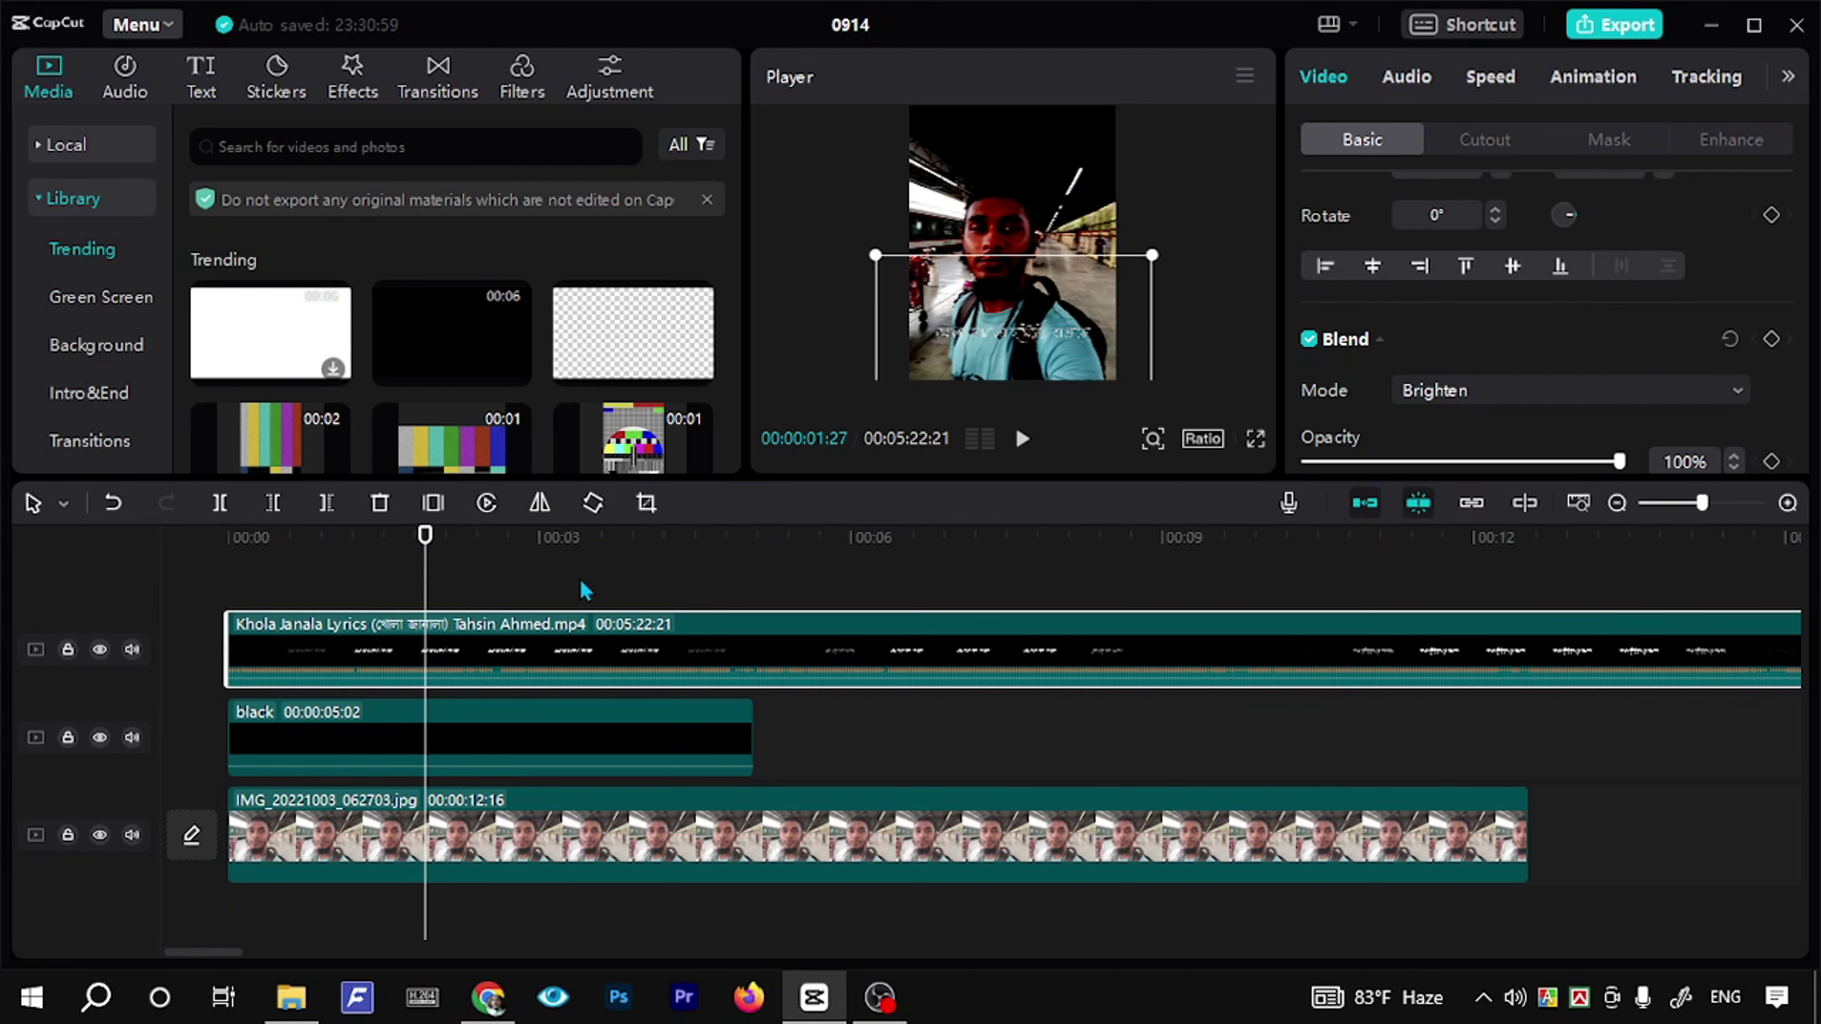
{"action": "key", "text": "space"}
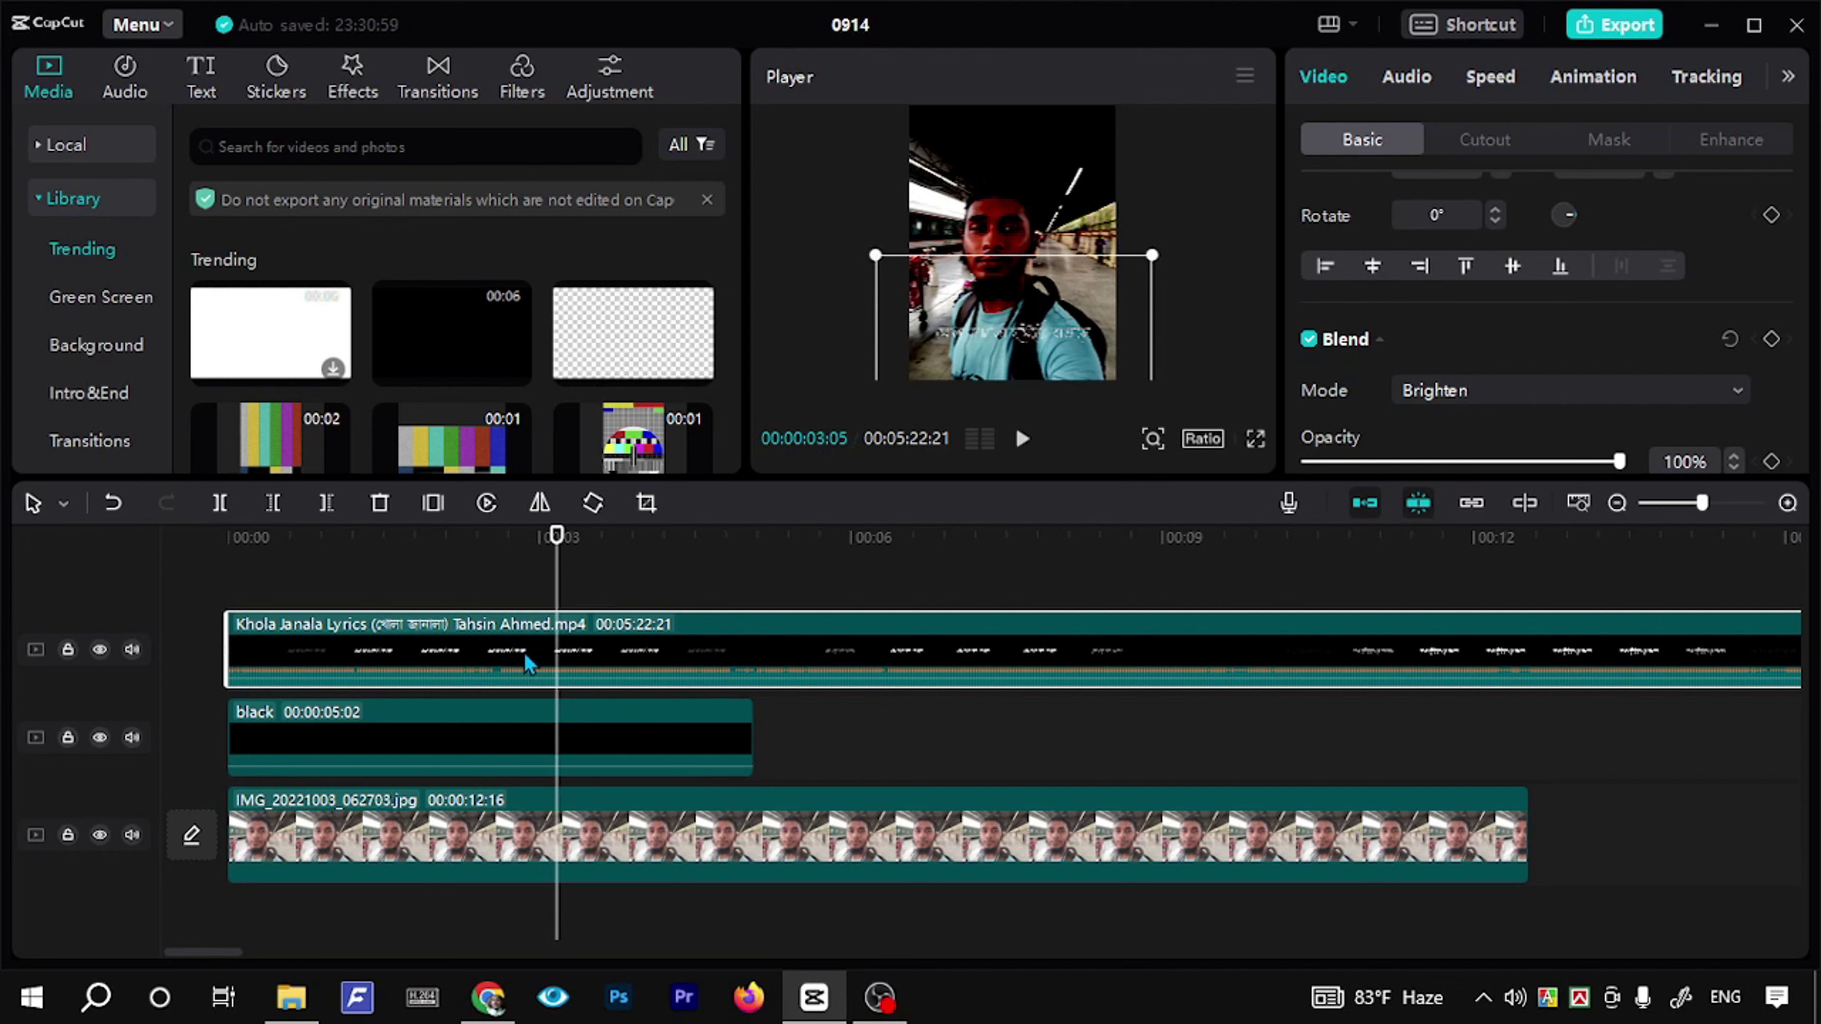
{"action": "left_click_drag", "start_coordinate": [548, 536], "coordinate": [965, 538]}
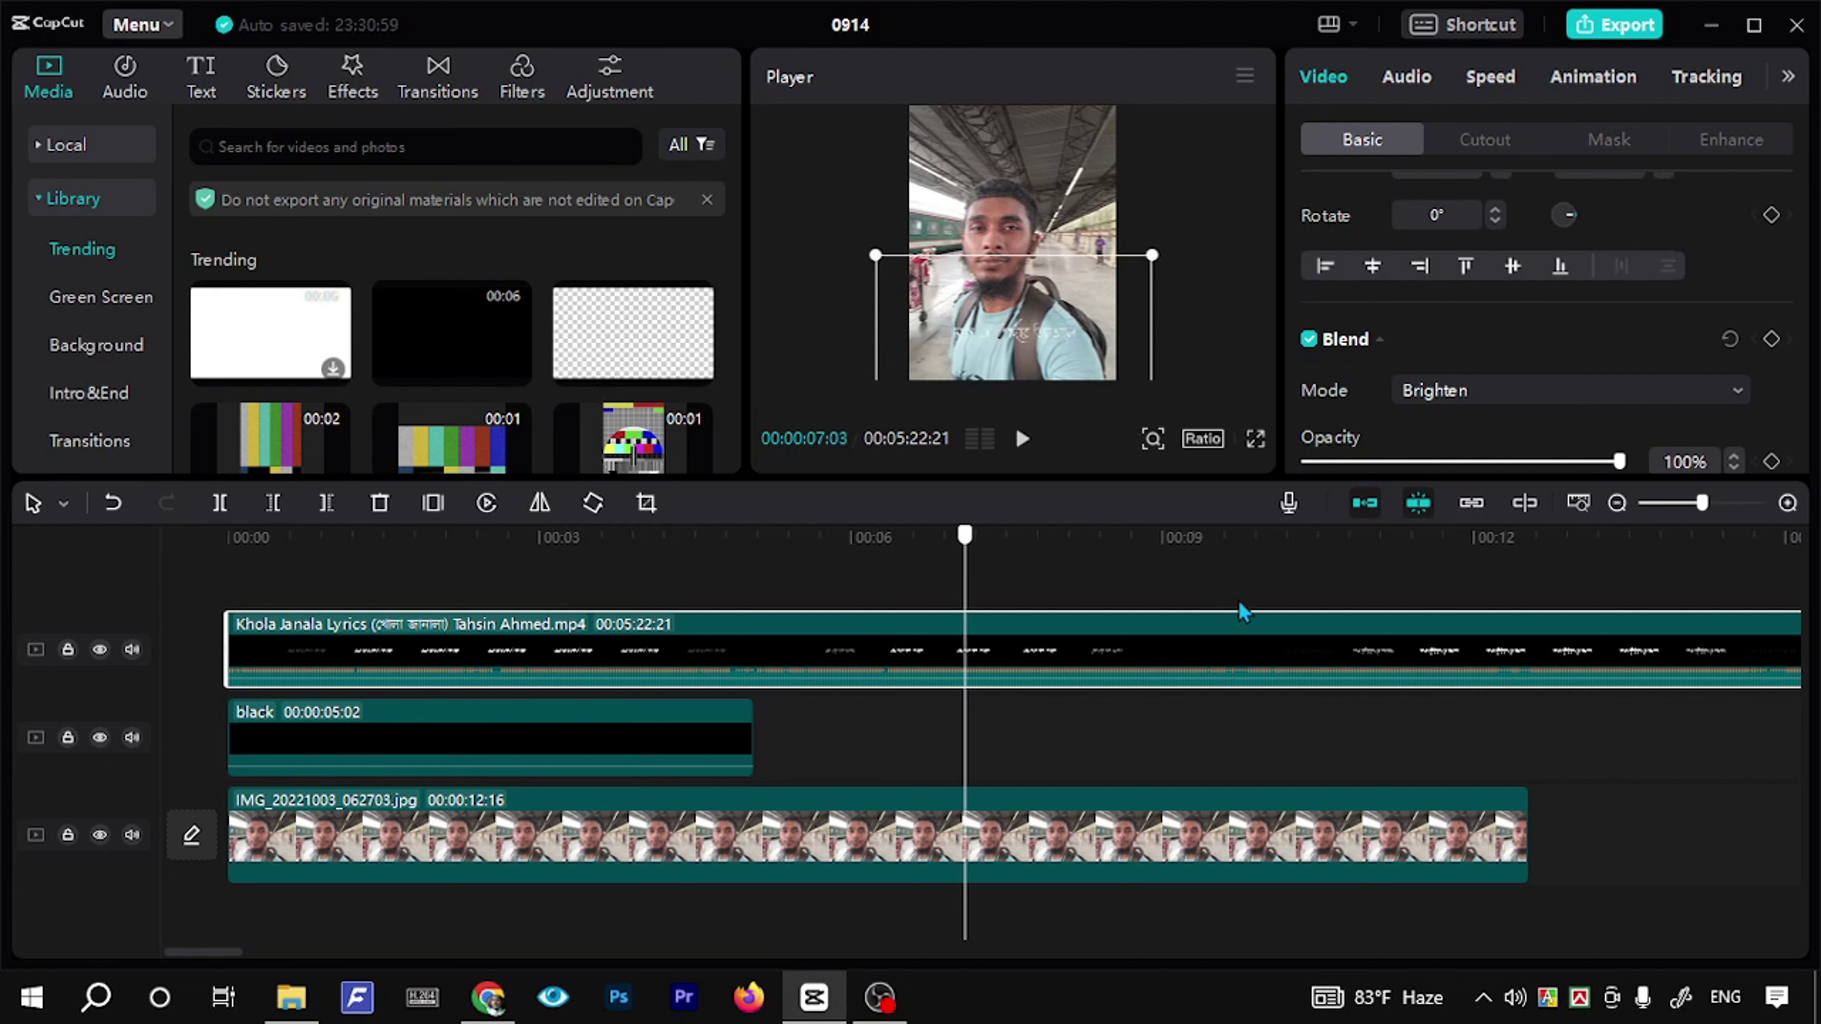
{"action": "scroll", "coordinate": [1479, 325], "scroll_direction": "down", "scroll_amount": 5}
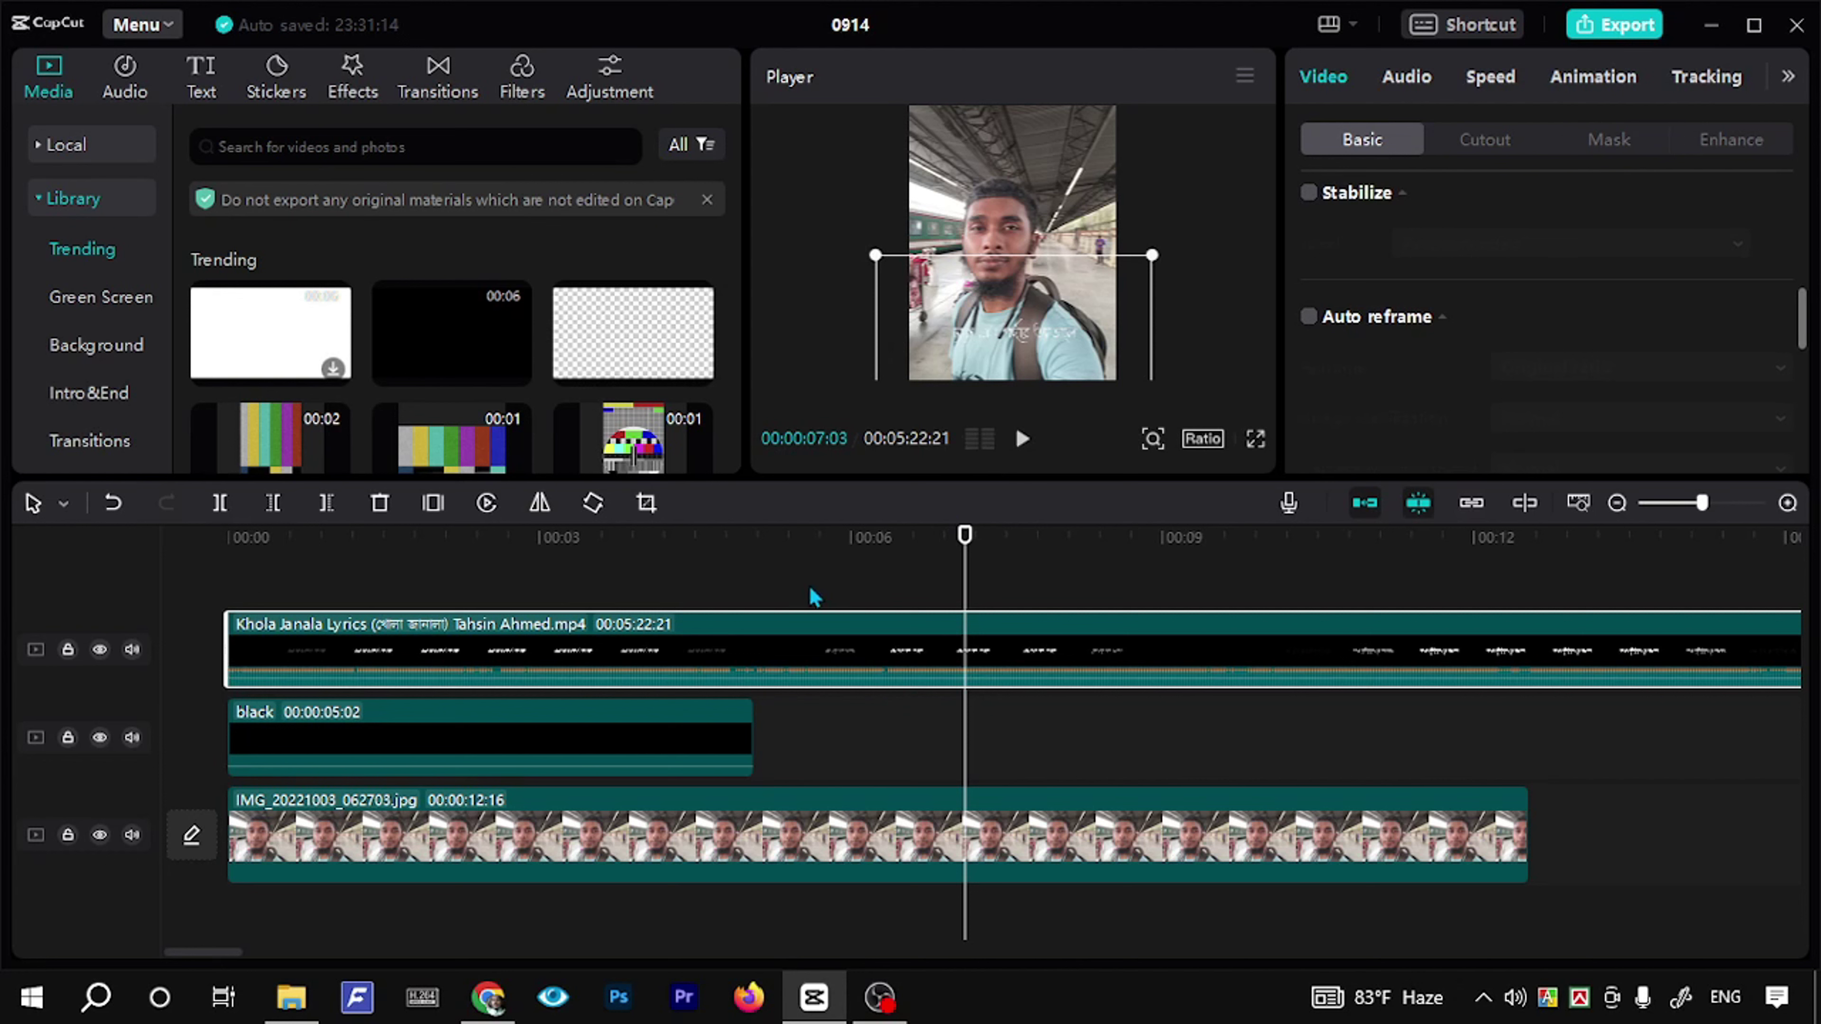
{"action": "left_click", "coordinate": [583, 552]}
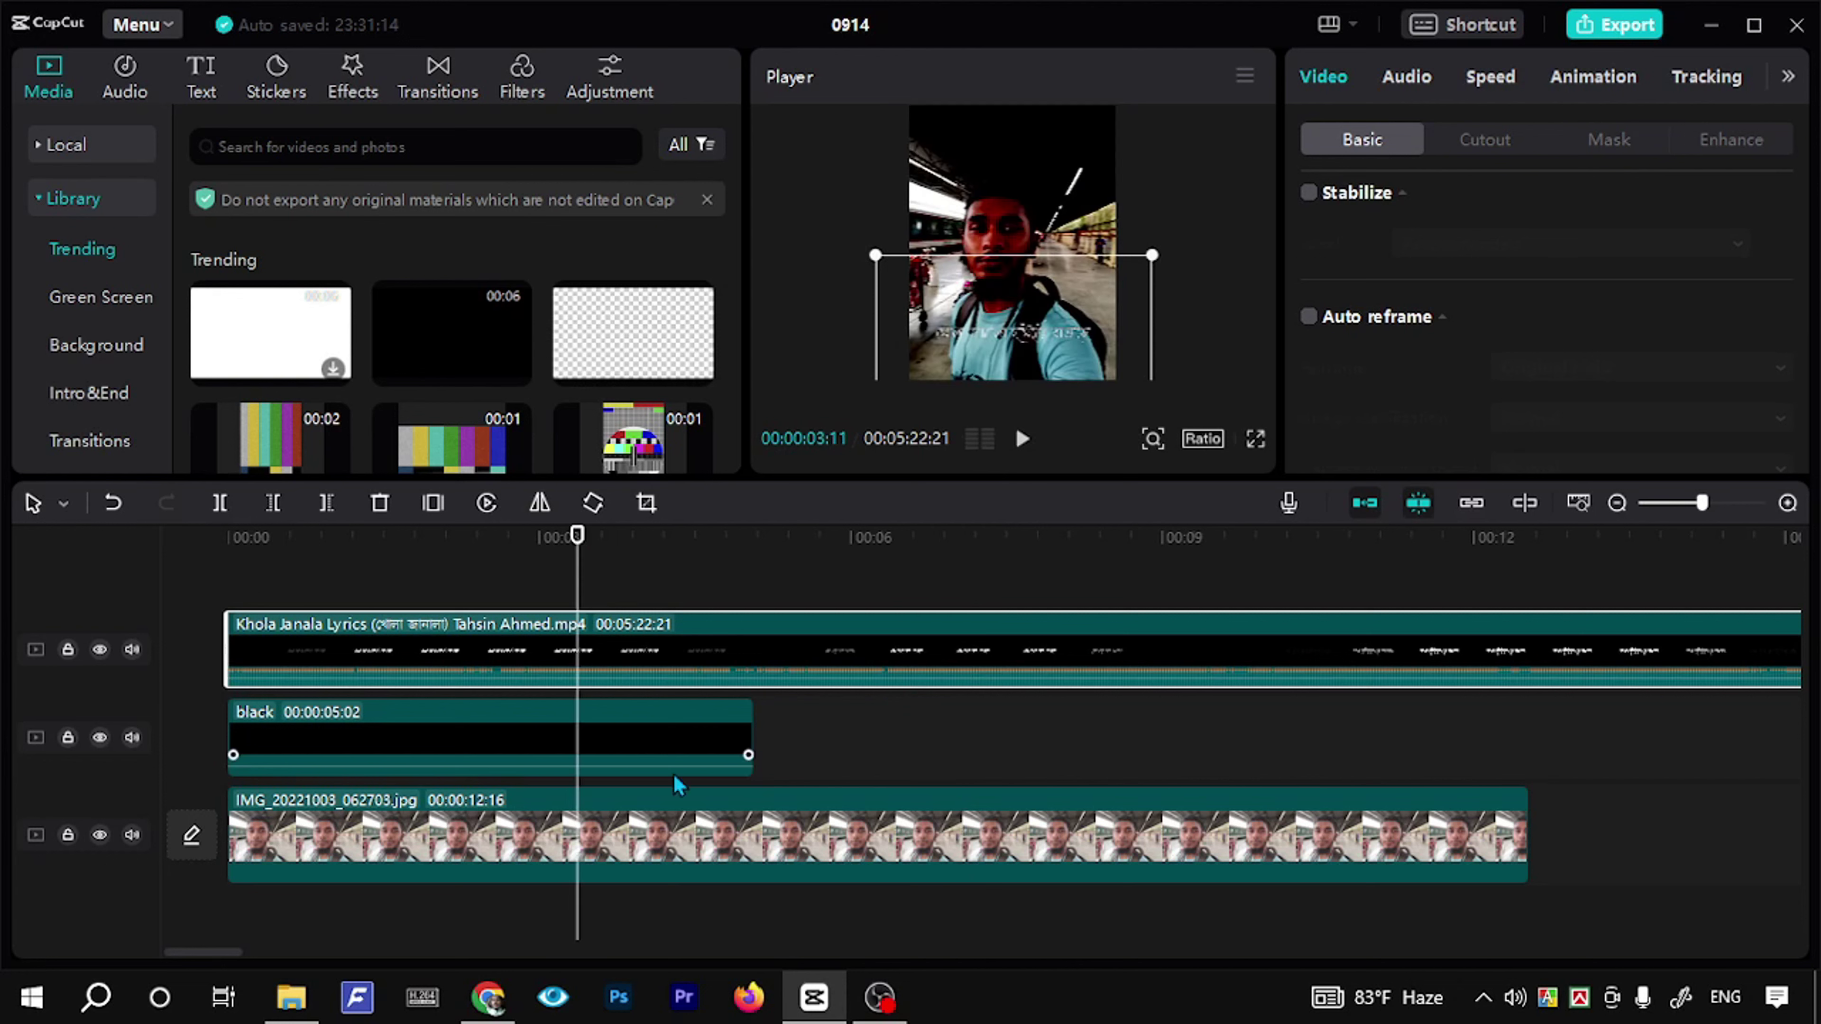
Step: Try to extend the end of the black clip towards the end of the photo clip
{"action": "left_click", "coordinate": [663, 746]}
{"action": "left_click_drag", "start_coordinate": [755, 723], "coordinate": [1285, 739]}
{"action": "left_click_drag", "start_coordinate": [1419, 740], "coordinate": [1344, 747]}
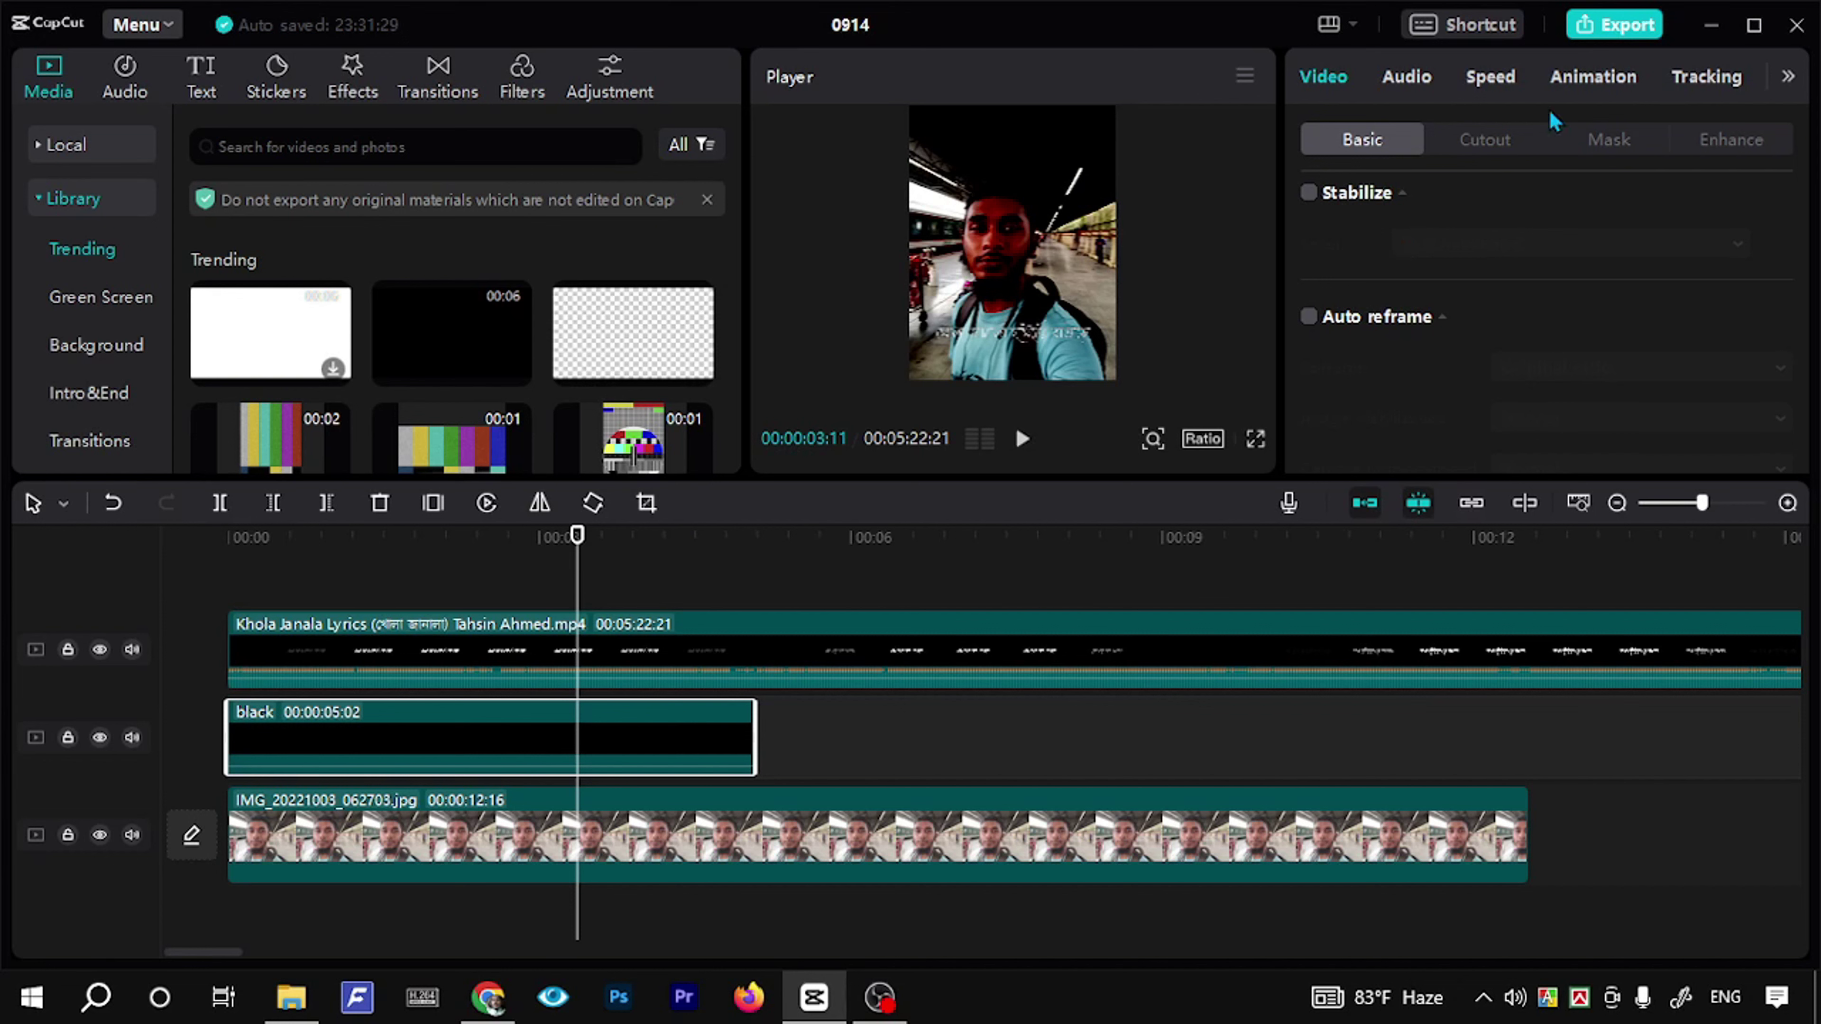
Step: Apply the Fade Out exit animation to the black clip with a duration of 5.1 s
{"action": "left_click", "coordinate": [1622, 84]}
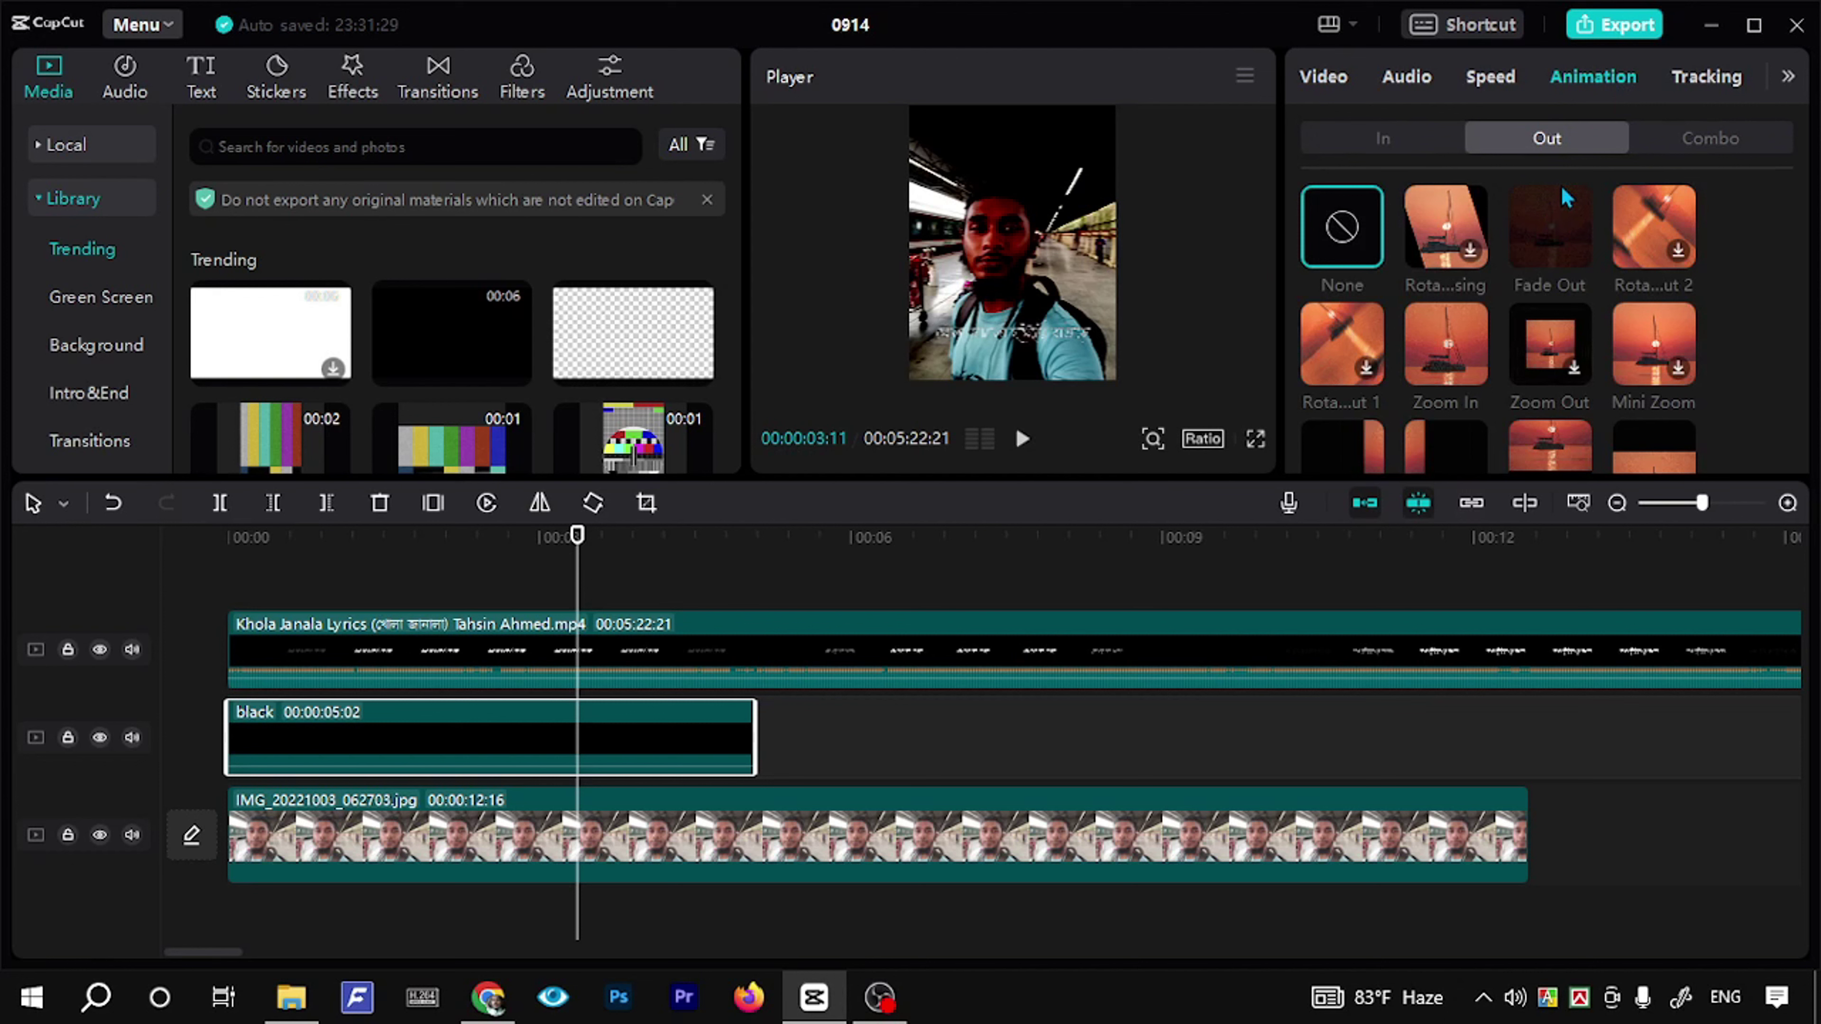
{"action": "left_click", "coordinate": [1546, 242]}
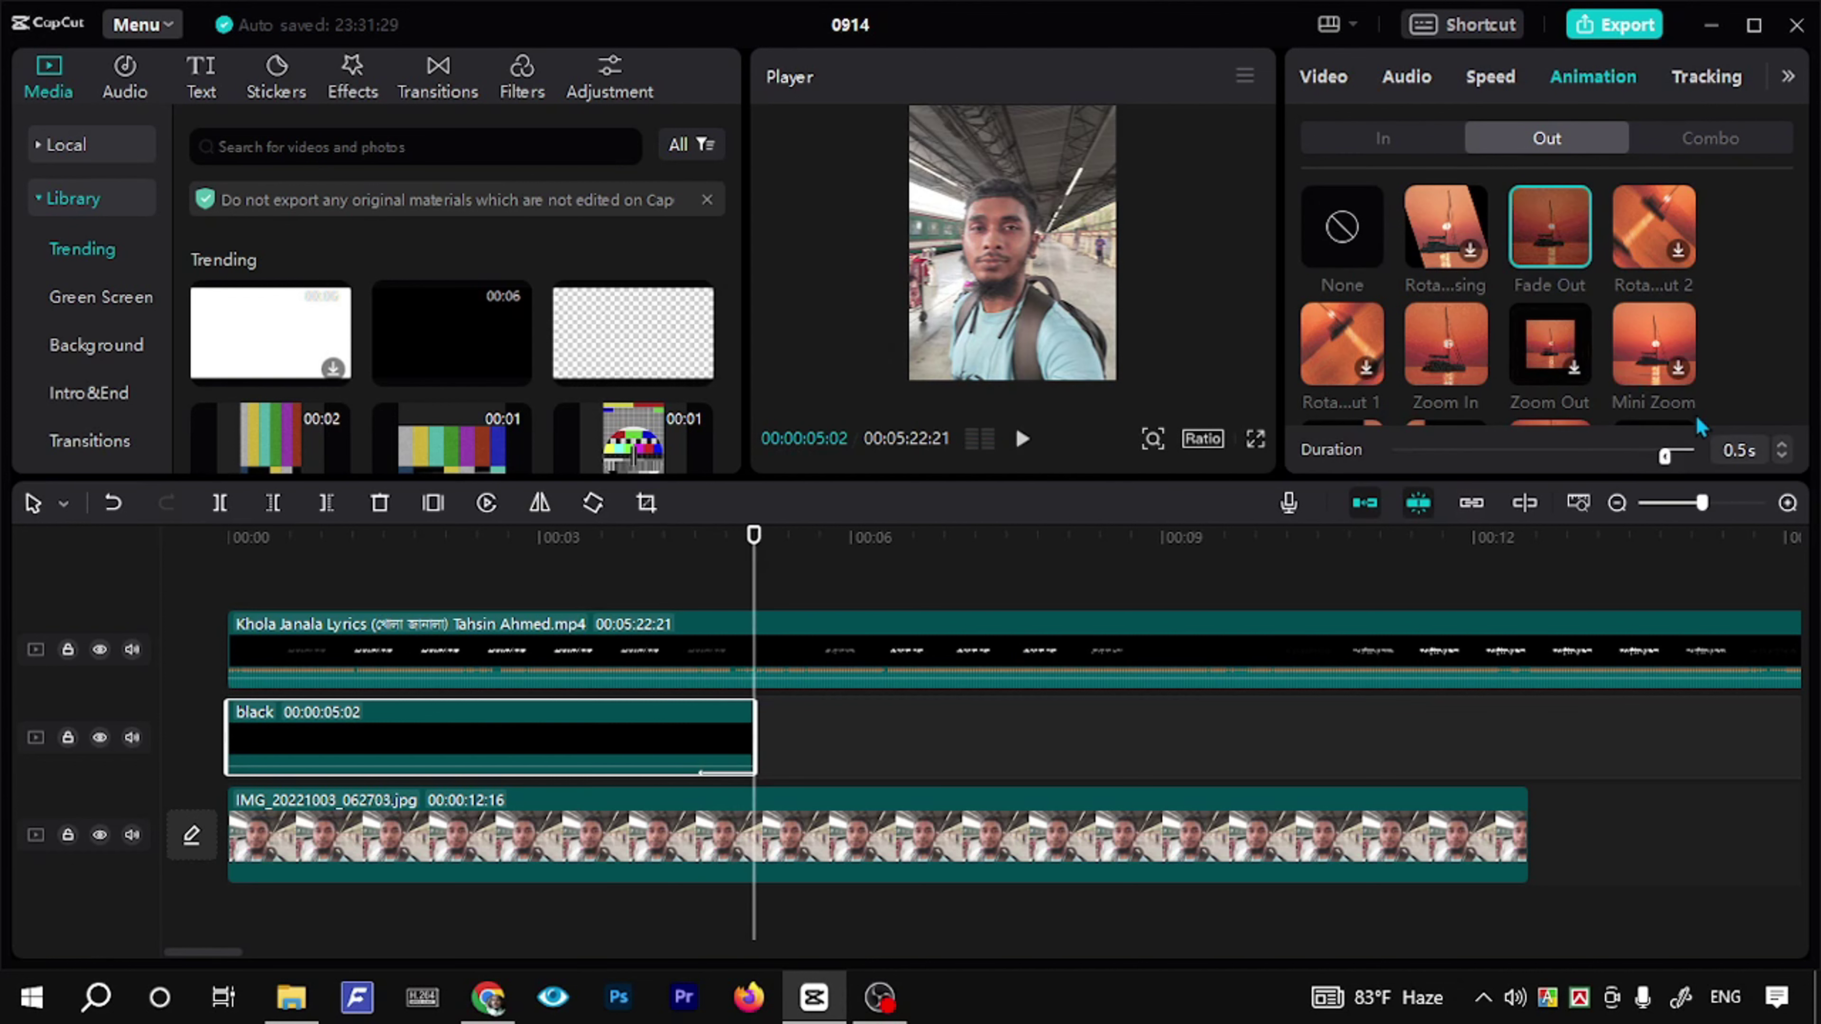
{"action": "left_click_drag", "start_coordinate": [1330, 468], "coordinate": [1326, 468]}
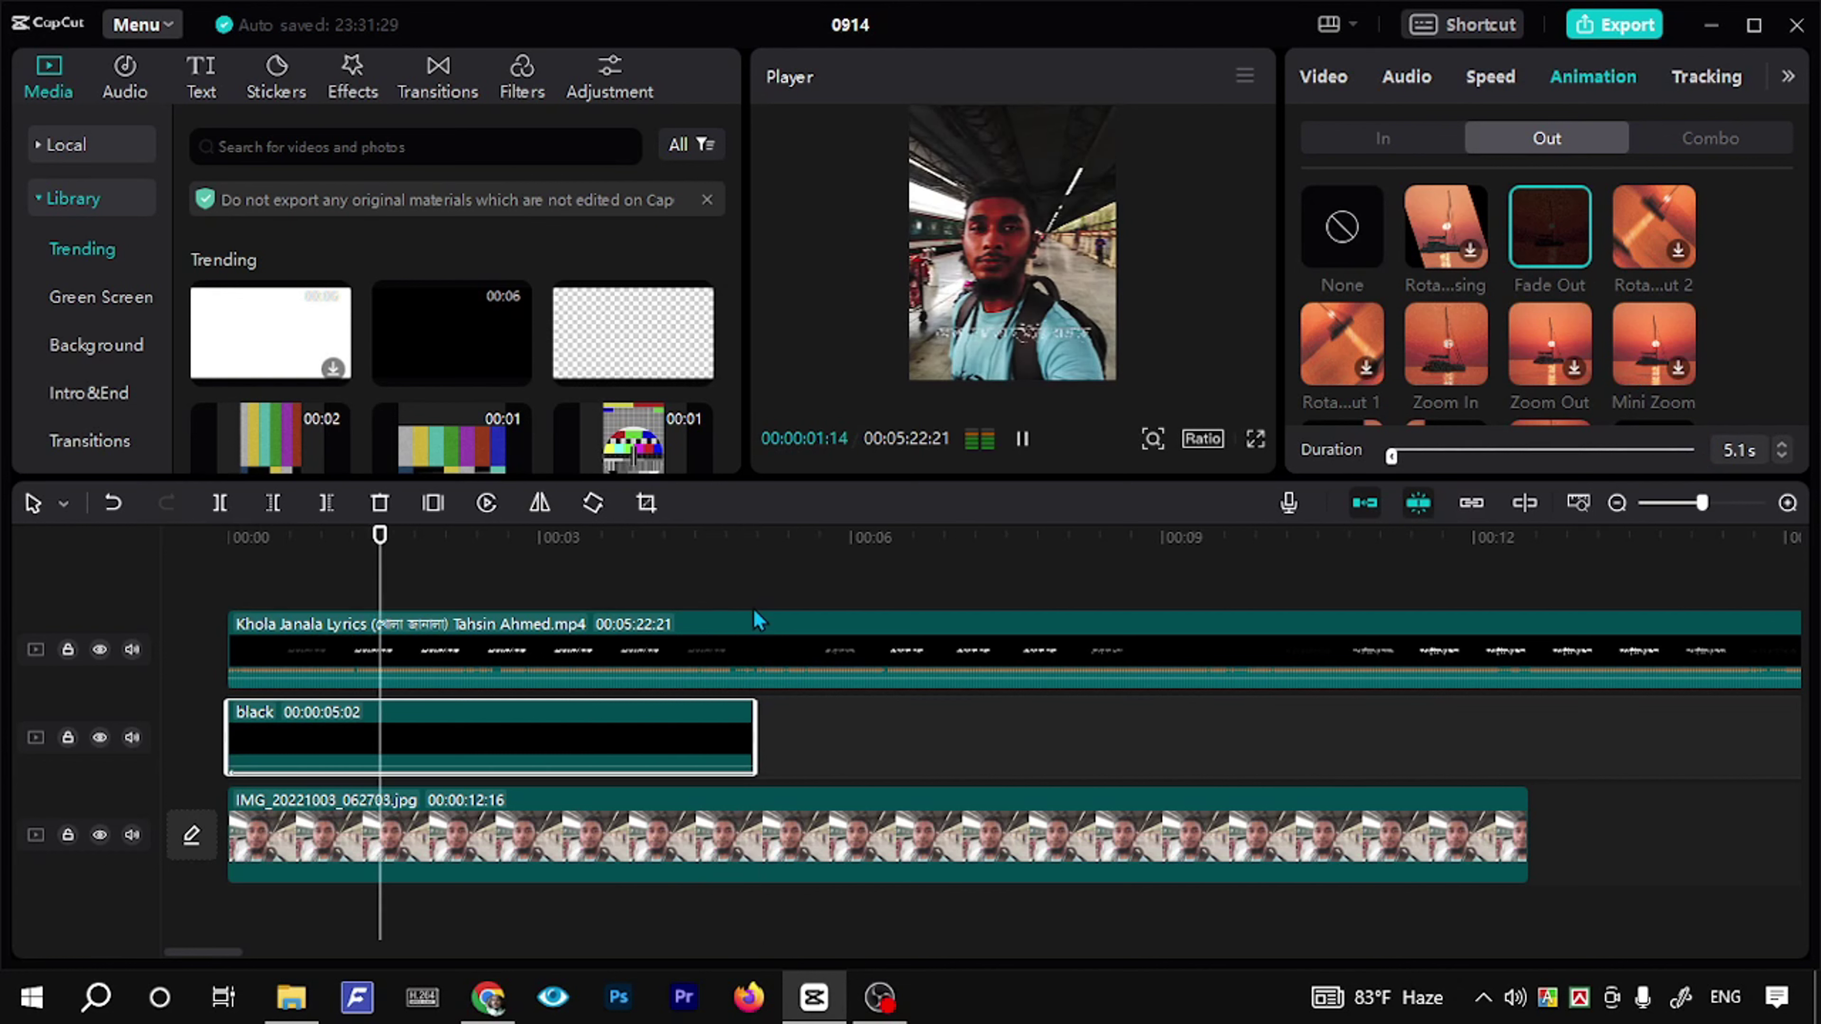
Step: Move the lyrics video up so its text sits near the top of the photo, and play it back
{"action": "left_click", "coordinate": [702, 659]}
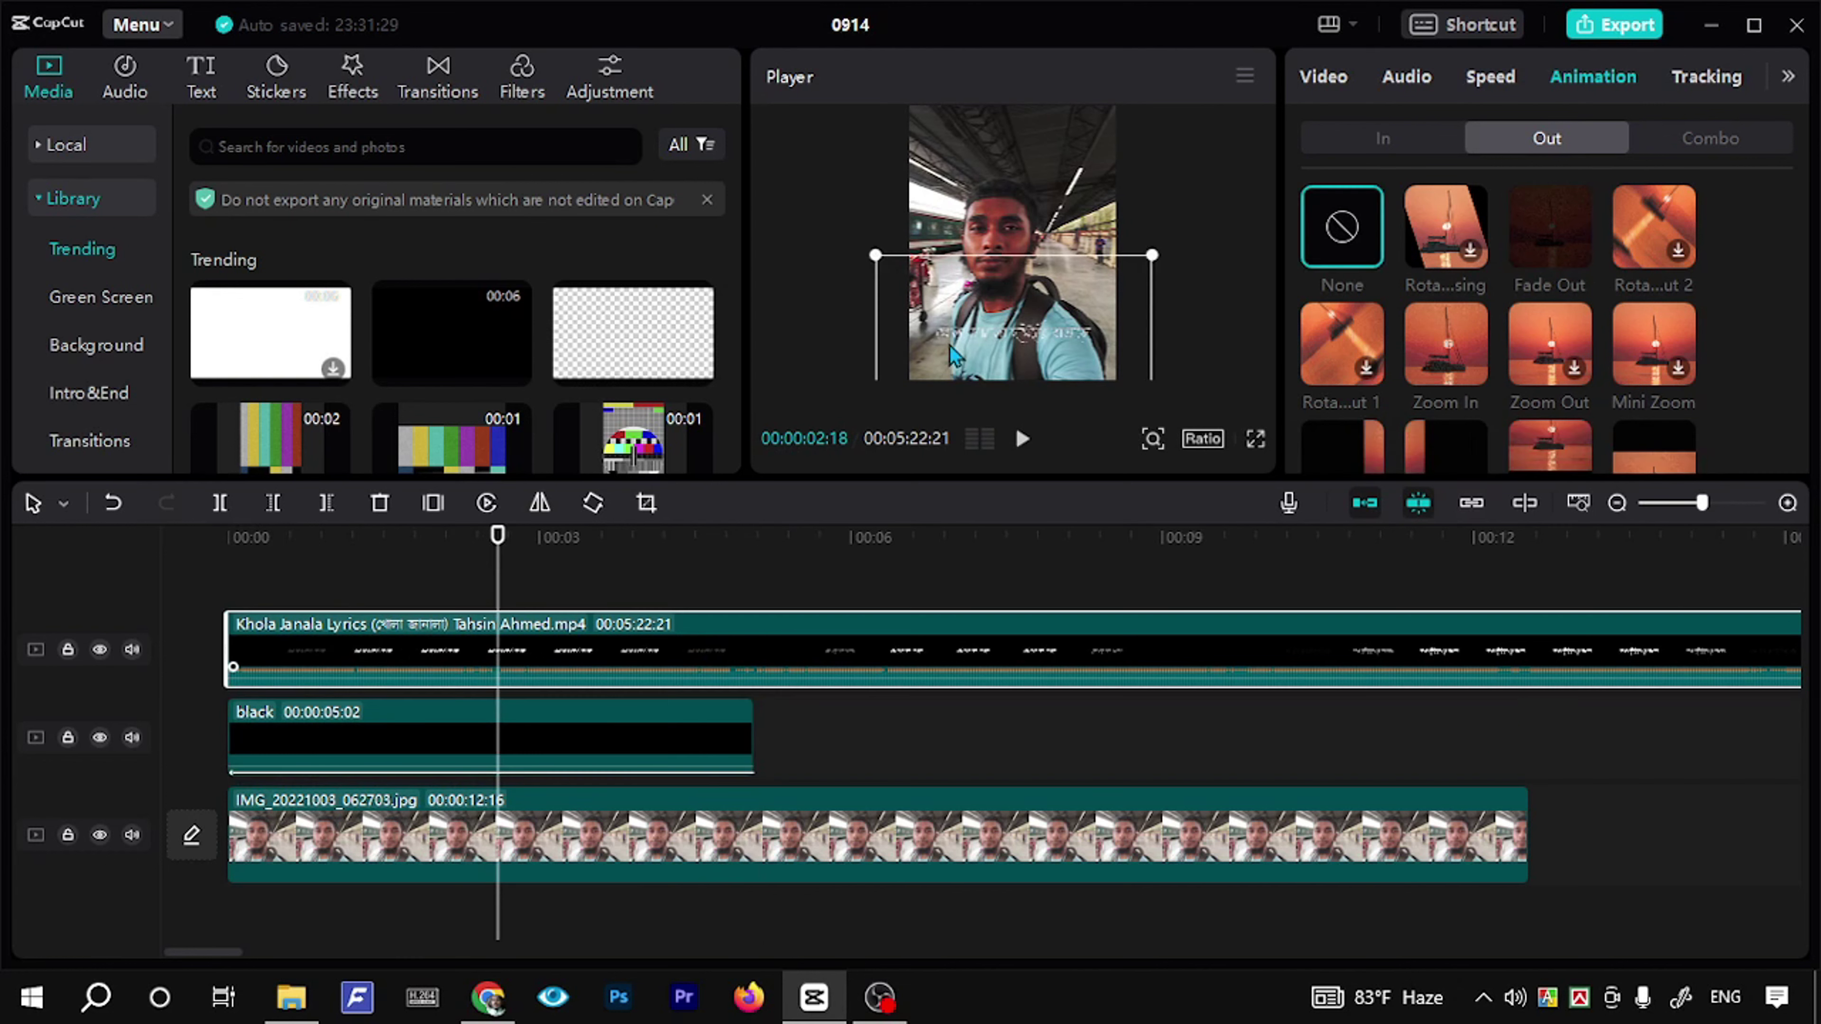
{"action": "left_click_drag", "start_coordinate": [1004, 332], "coordinate": [1001, 151]}
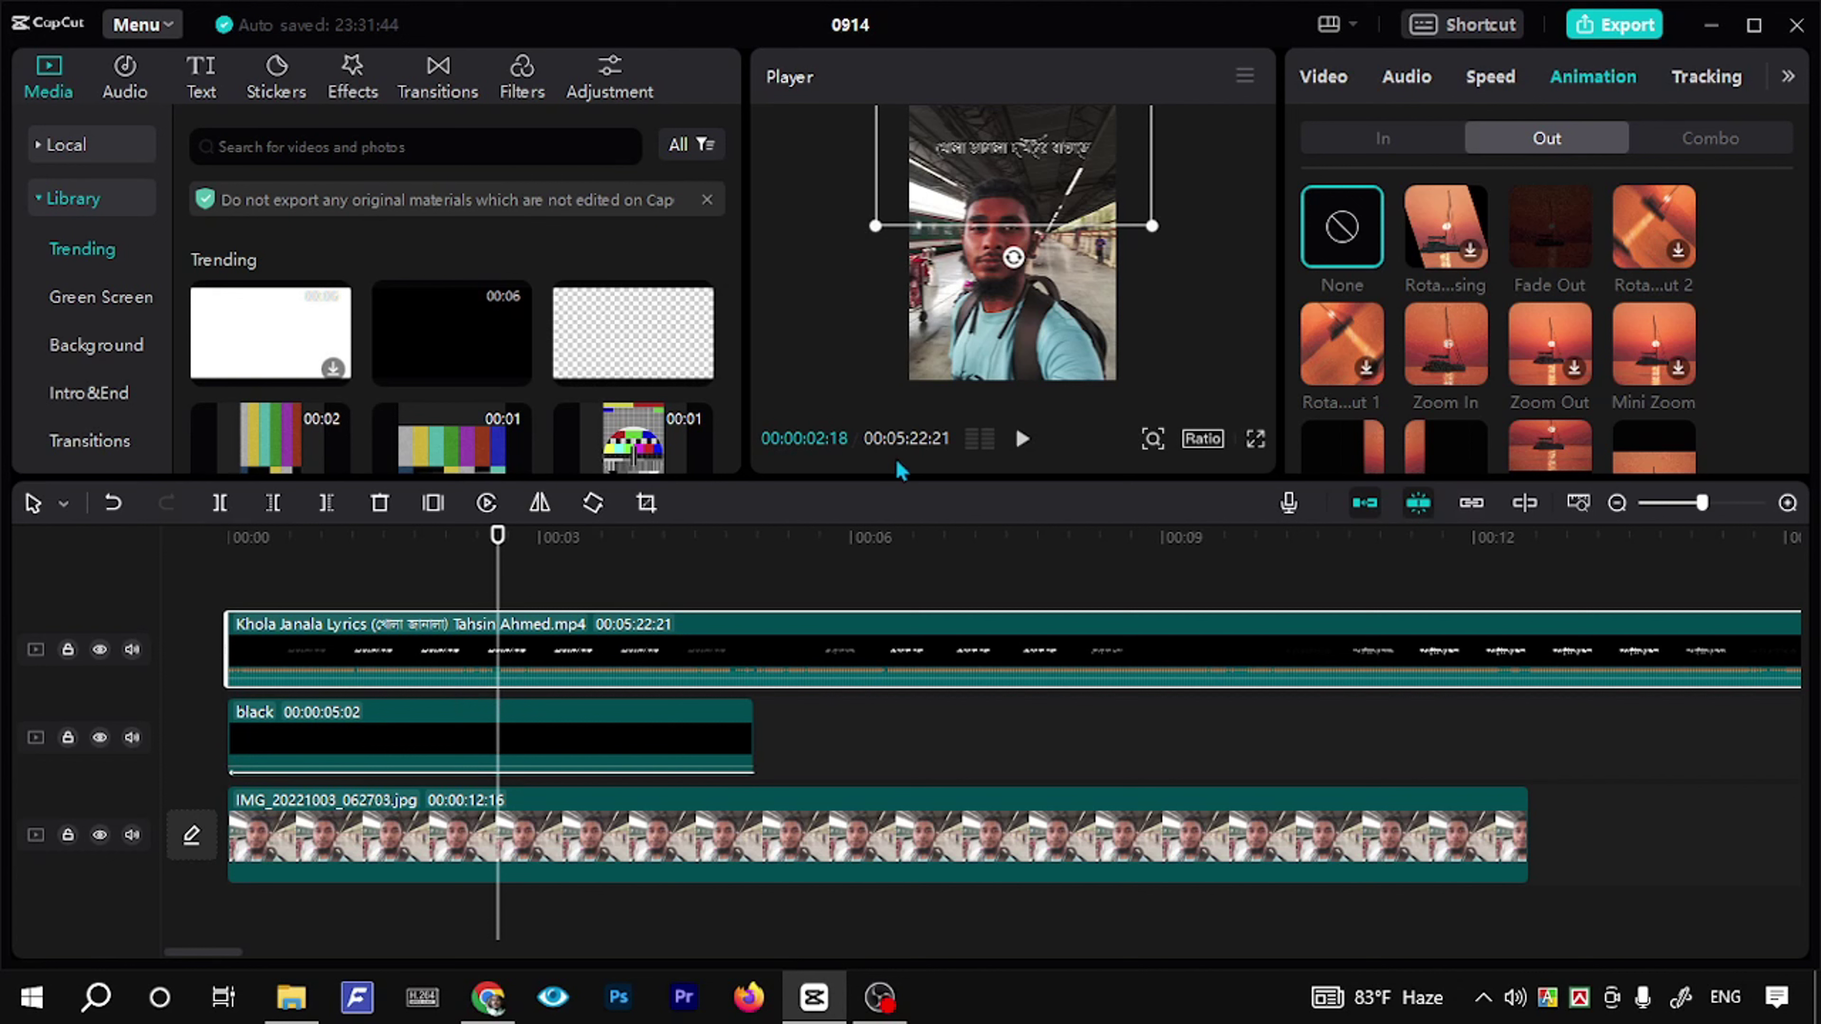
{"action": "left_click", "coordinate": [1023, 440]}
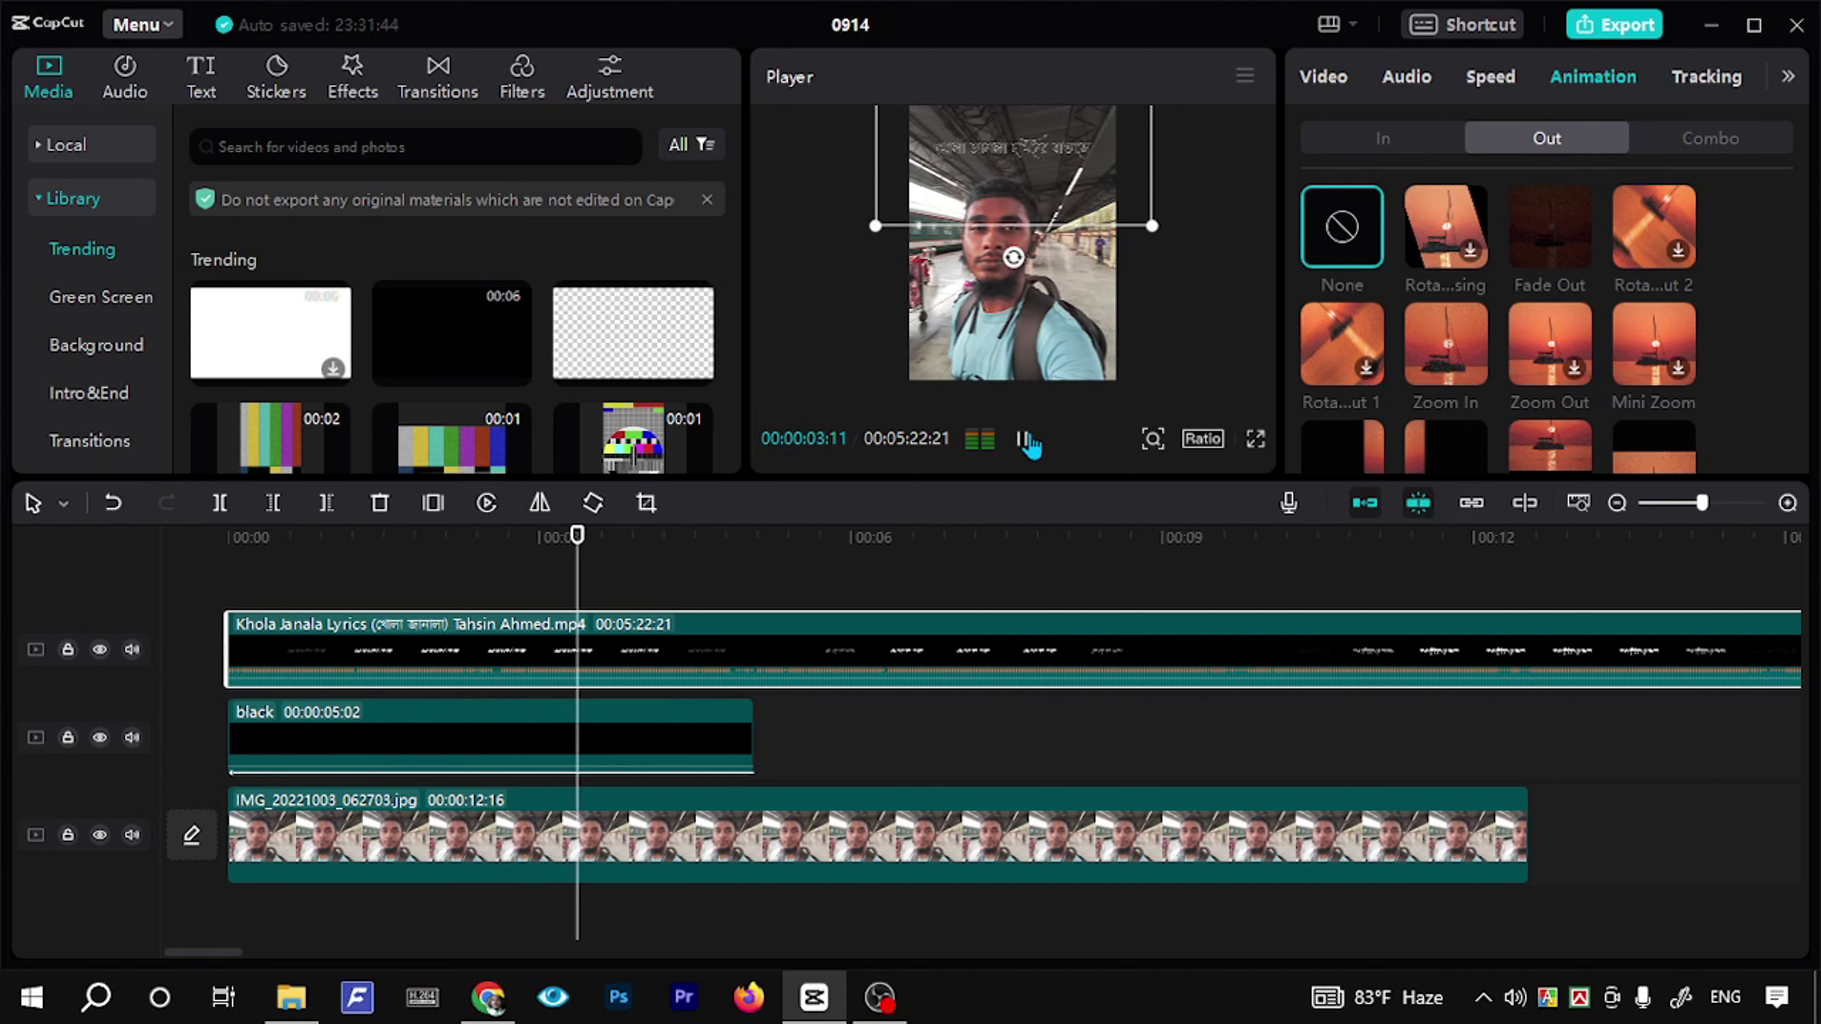
Step: Browse the combo animations for the black clip and remove its Fade Out animation
{"action": "left_click", "coordinate": [626, 730]}
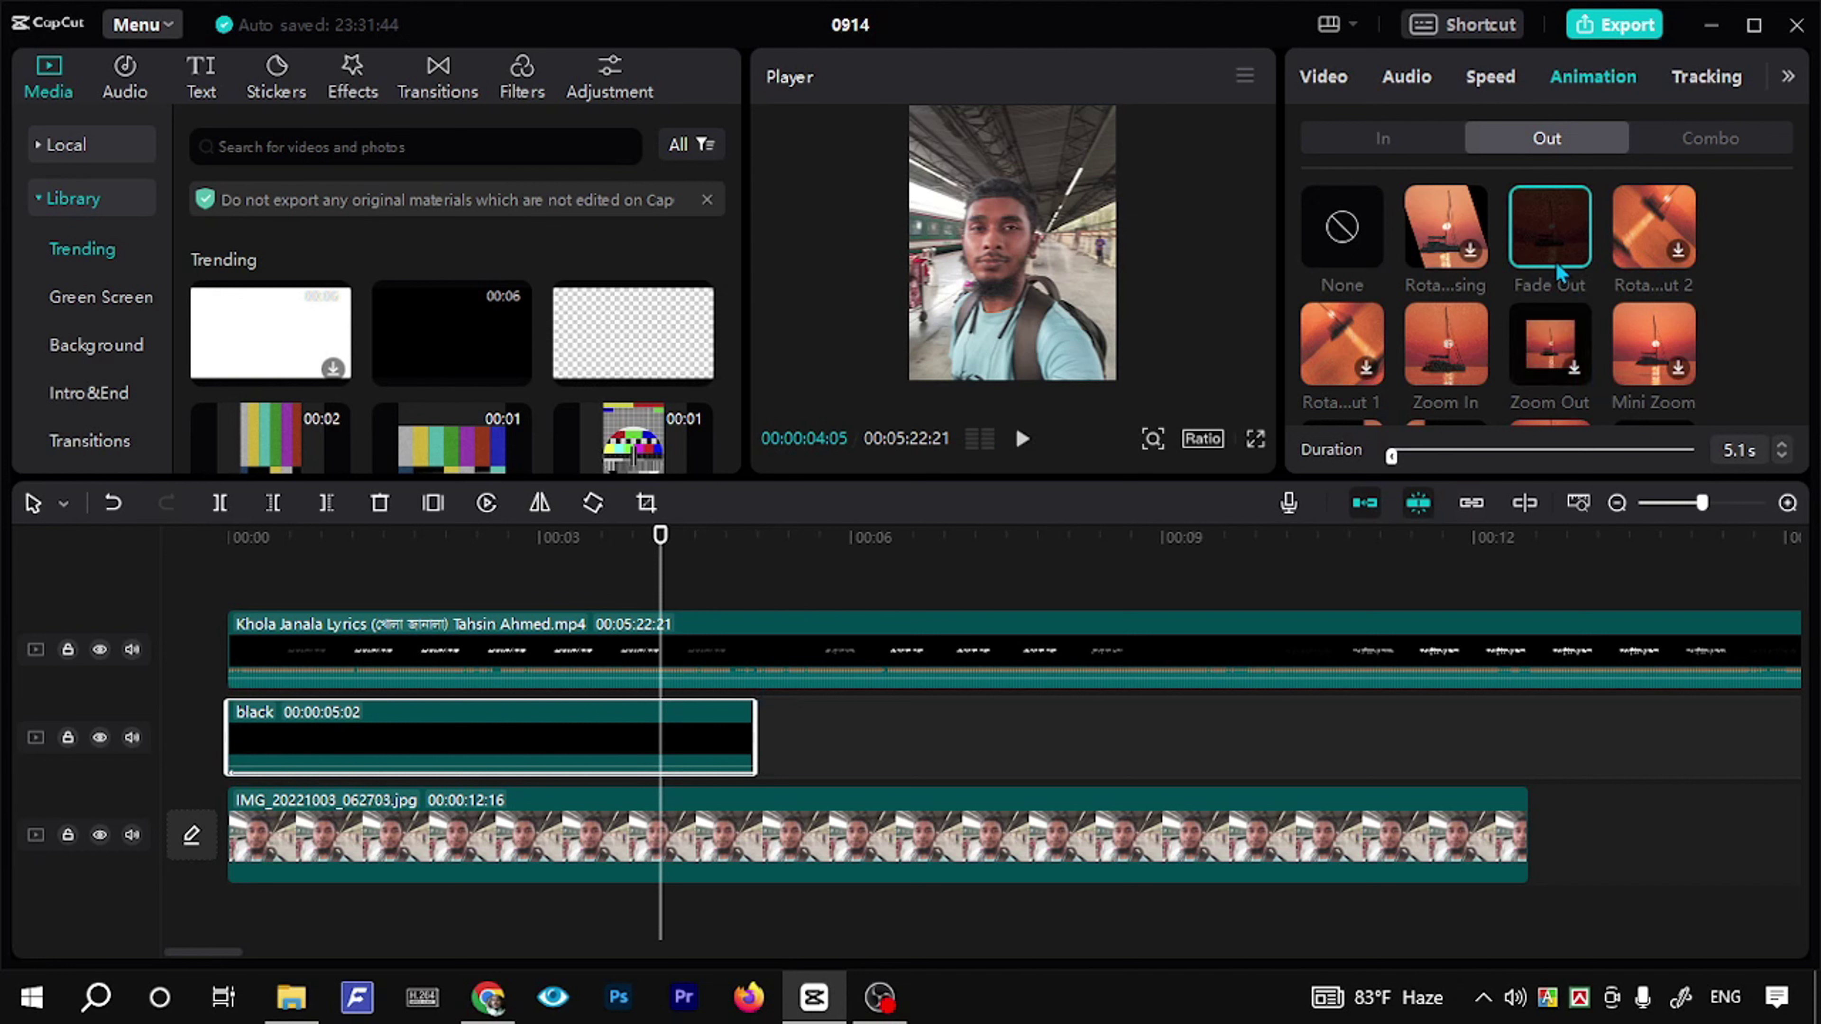
{"action": "scroll", "coordinate": [1545, 358], "scroll_direction": "down", "scroll_amount": 2}
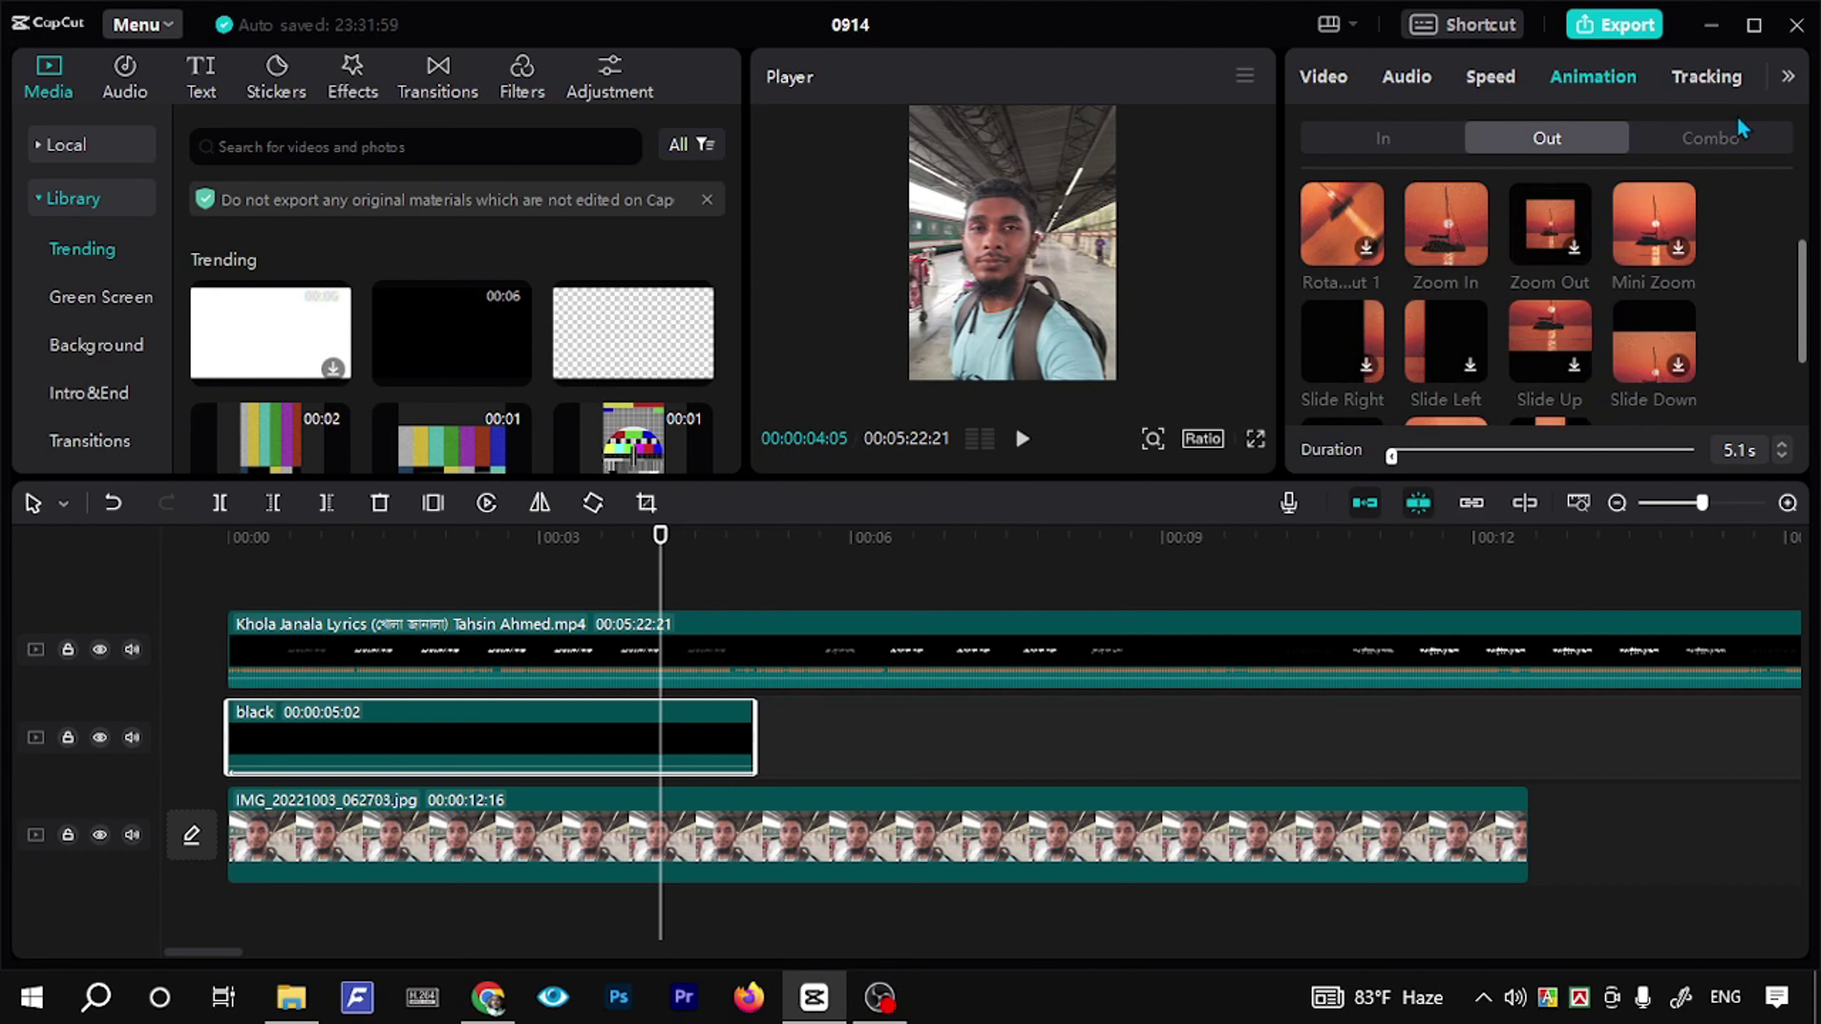
{"action": "left_click", "coordinate": [1729, 142]}
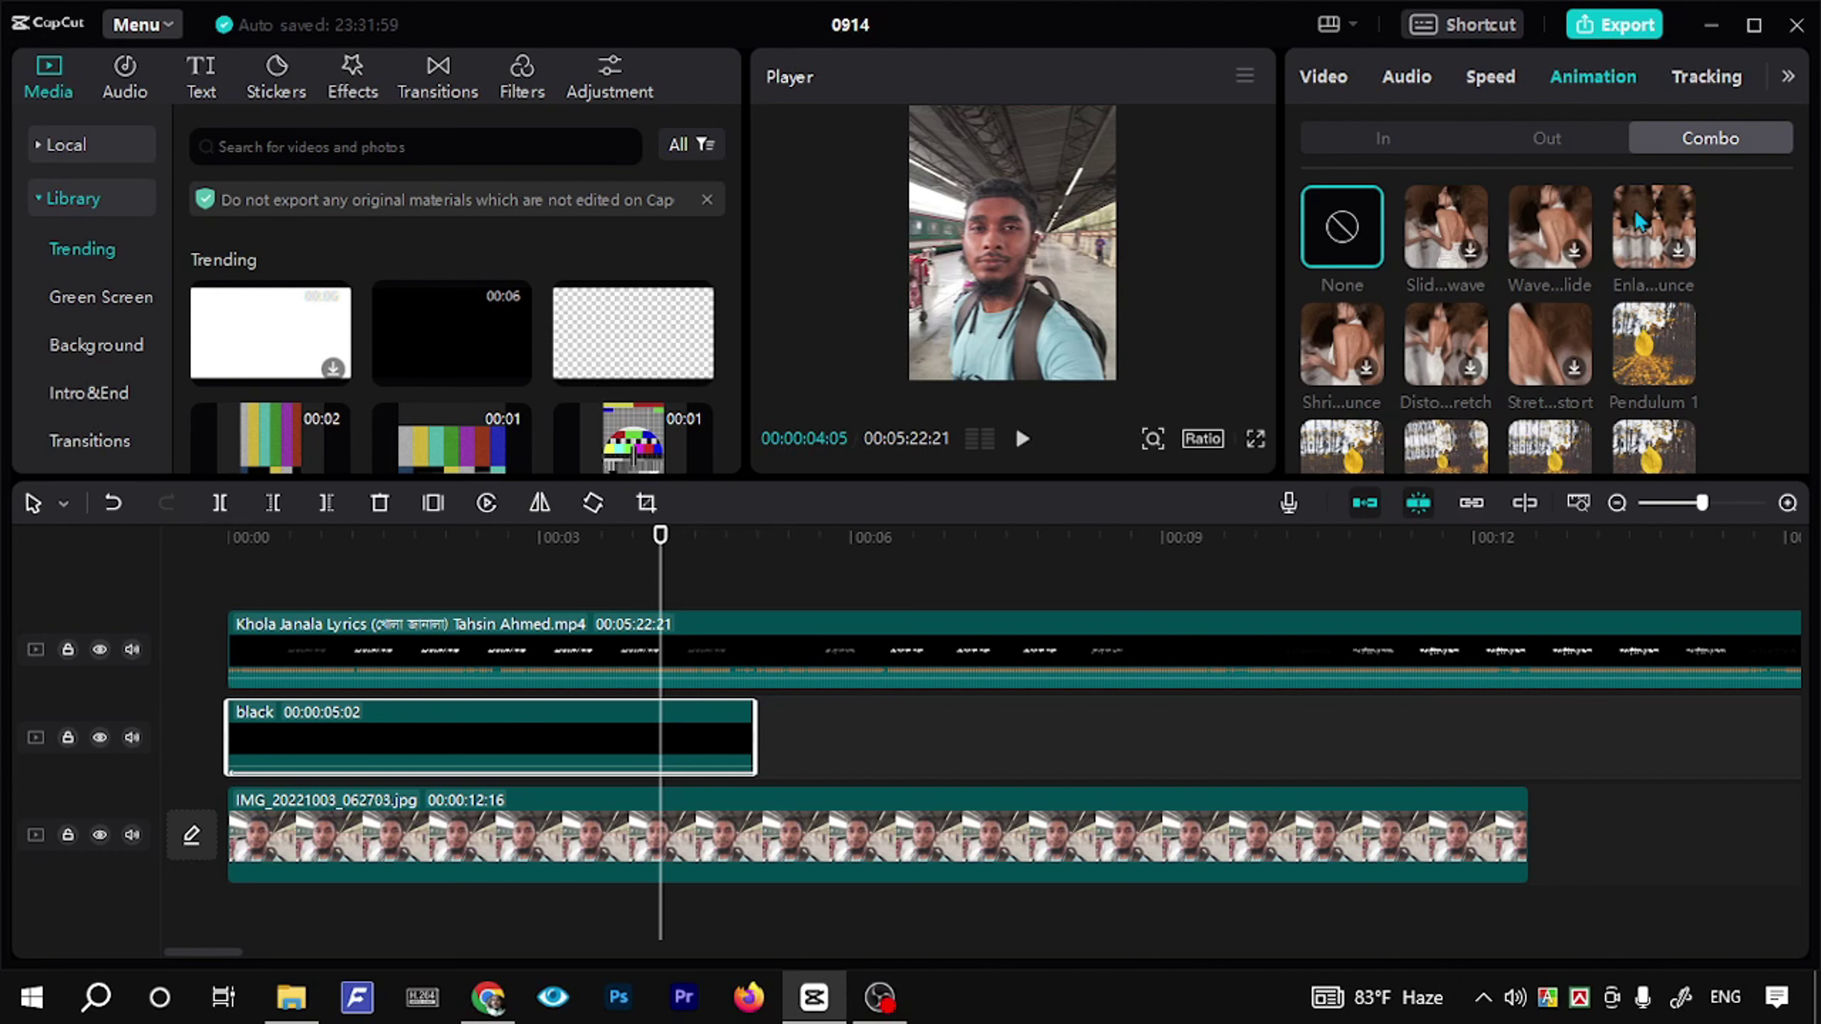
{"action": "scroll", "coordinate": [1506, 292], "scroll_direction": "down", "scroll_amount": 2}
{"action": "scroll", "coordinate": [1506, 292], "scroll_direction": "up", "scroll_amount": 2}
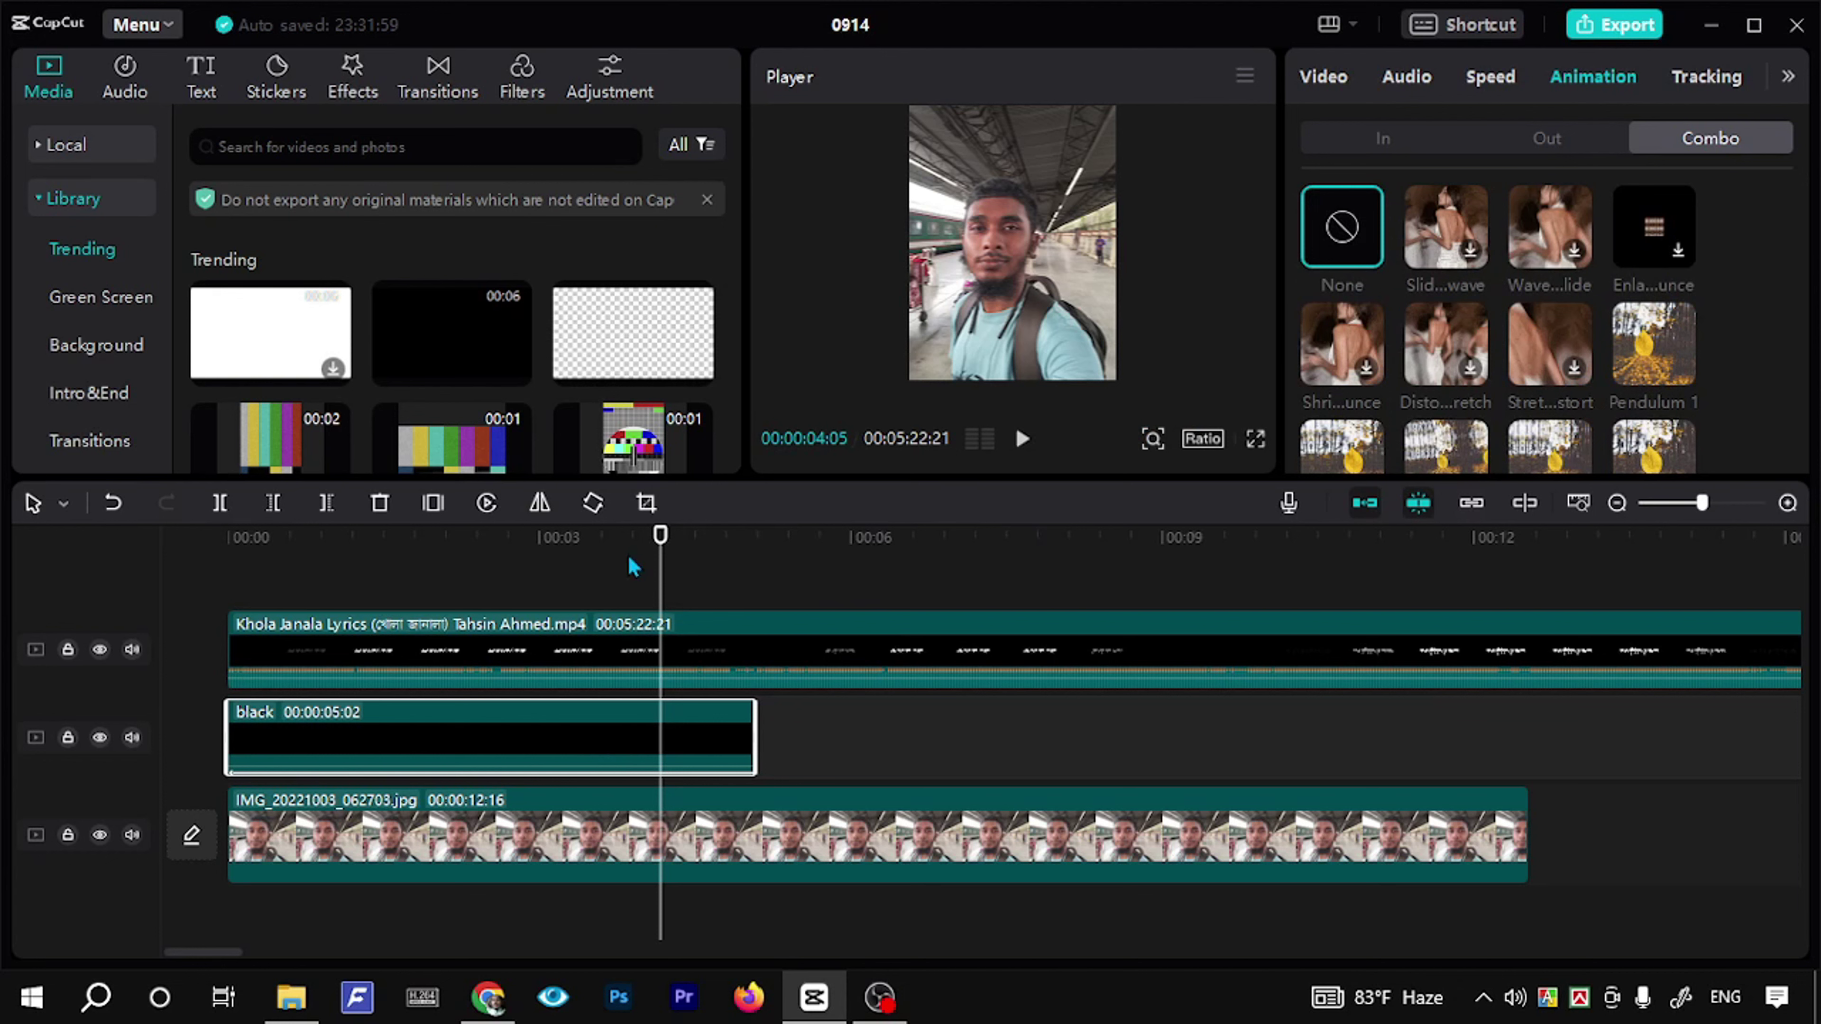
{"action": "left_click", "coordinate": [1517, 140]}
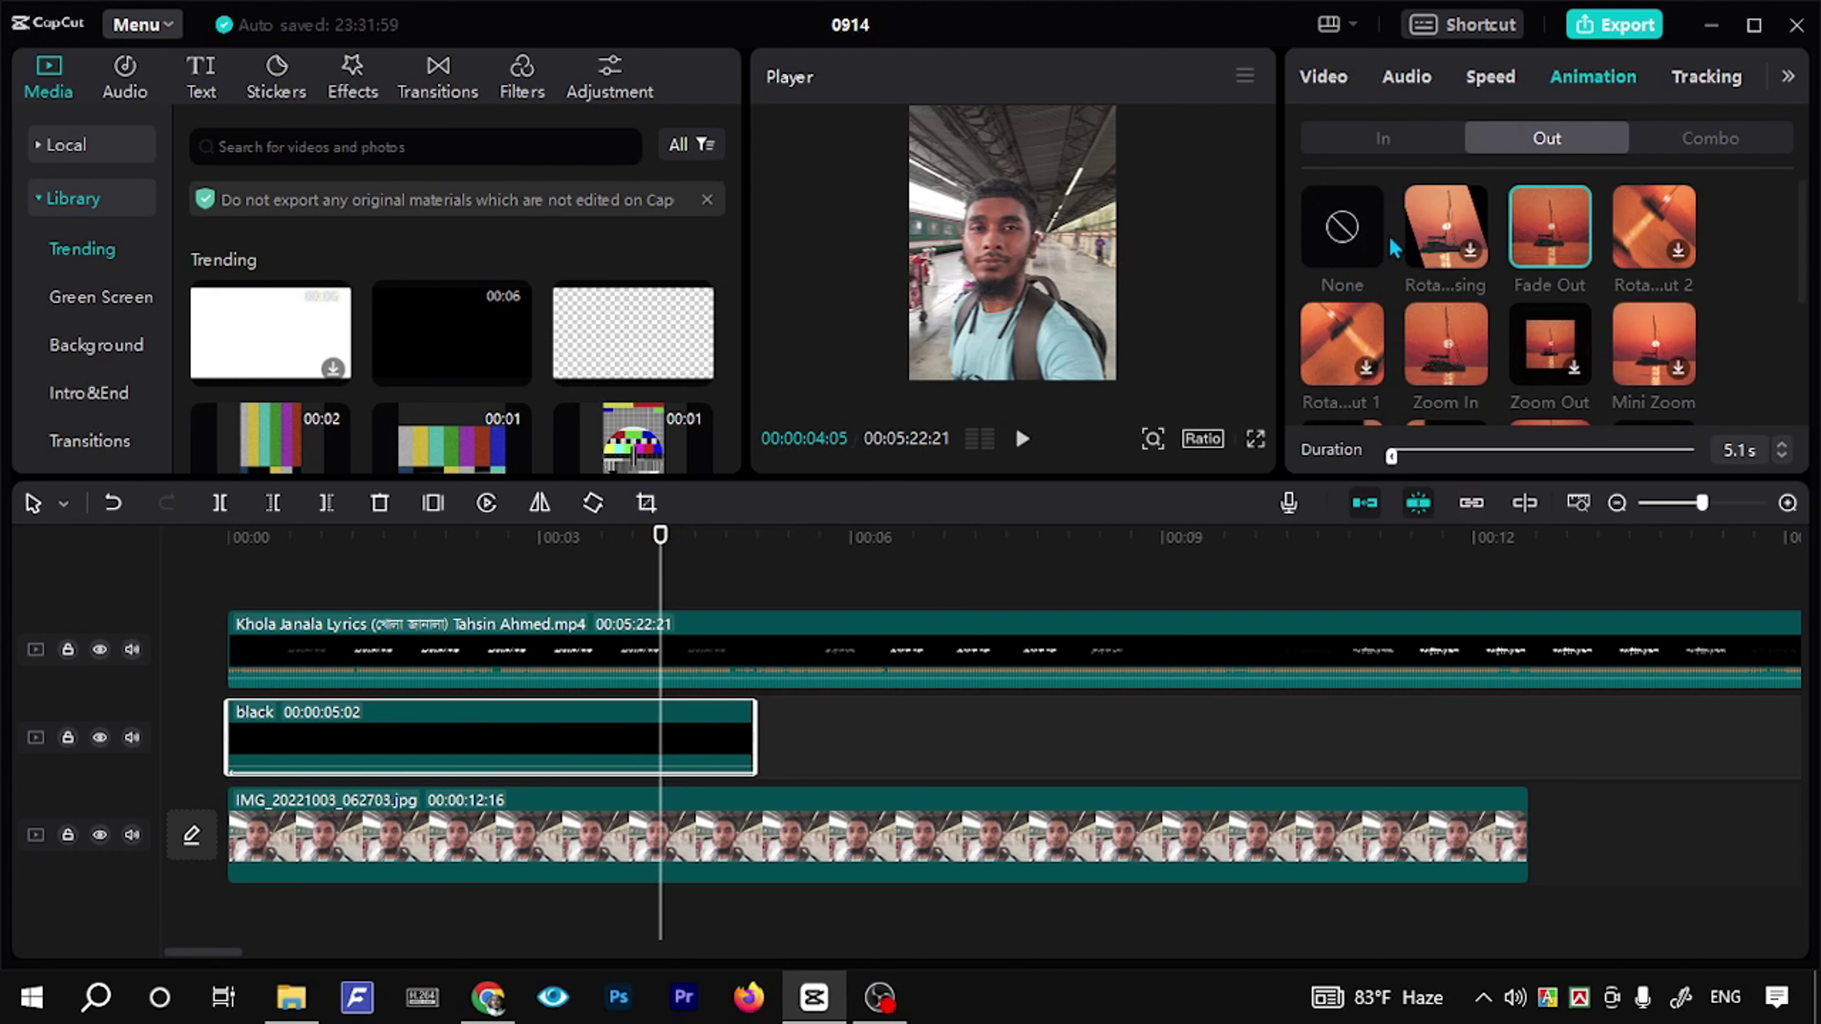
{"action": "left_click", "coordinate": [1346, 231]}
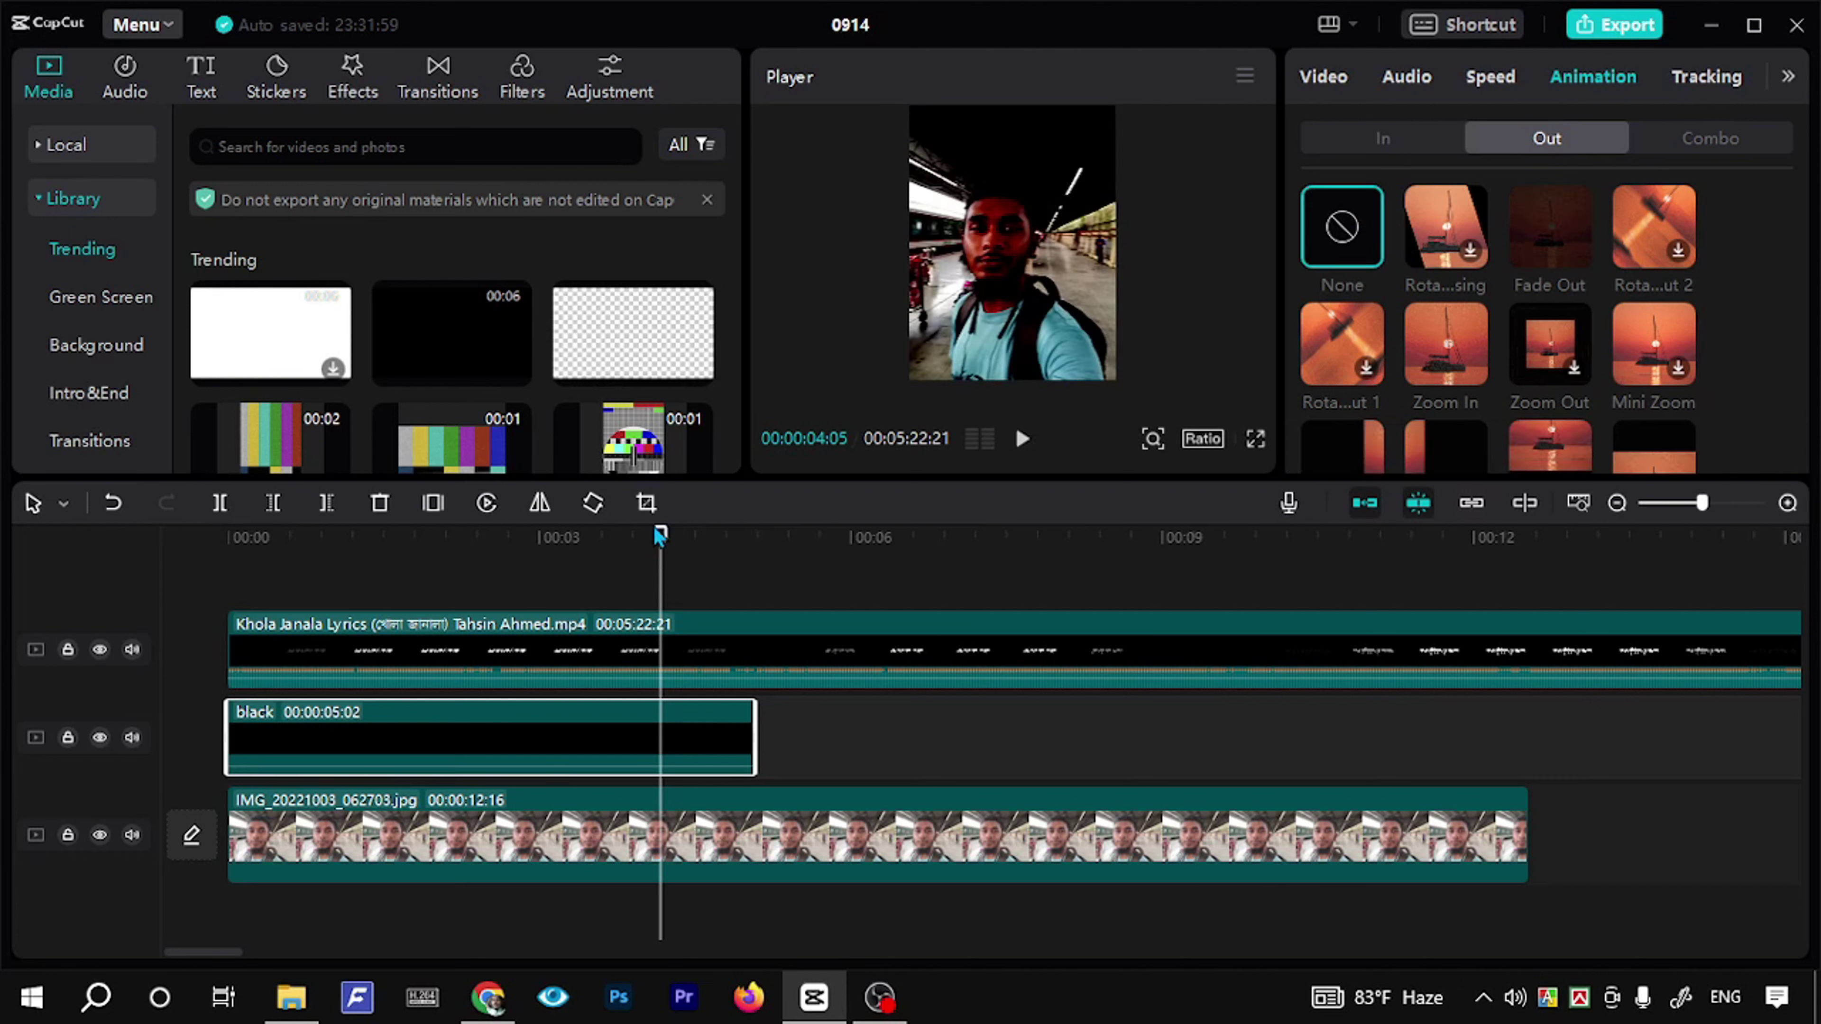
Step: Place a copy of the black clip directly after the first one and play back the section that it covers
{"action": "left_click_drag", "start_coordinate": [659, 534], "coordinate": [611, 545]}
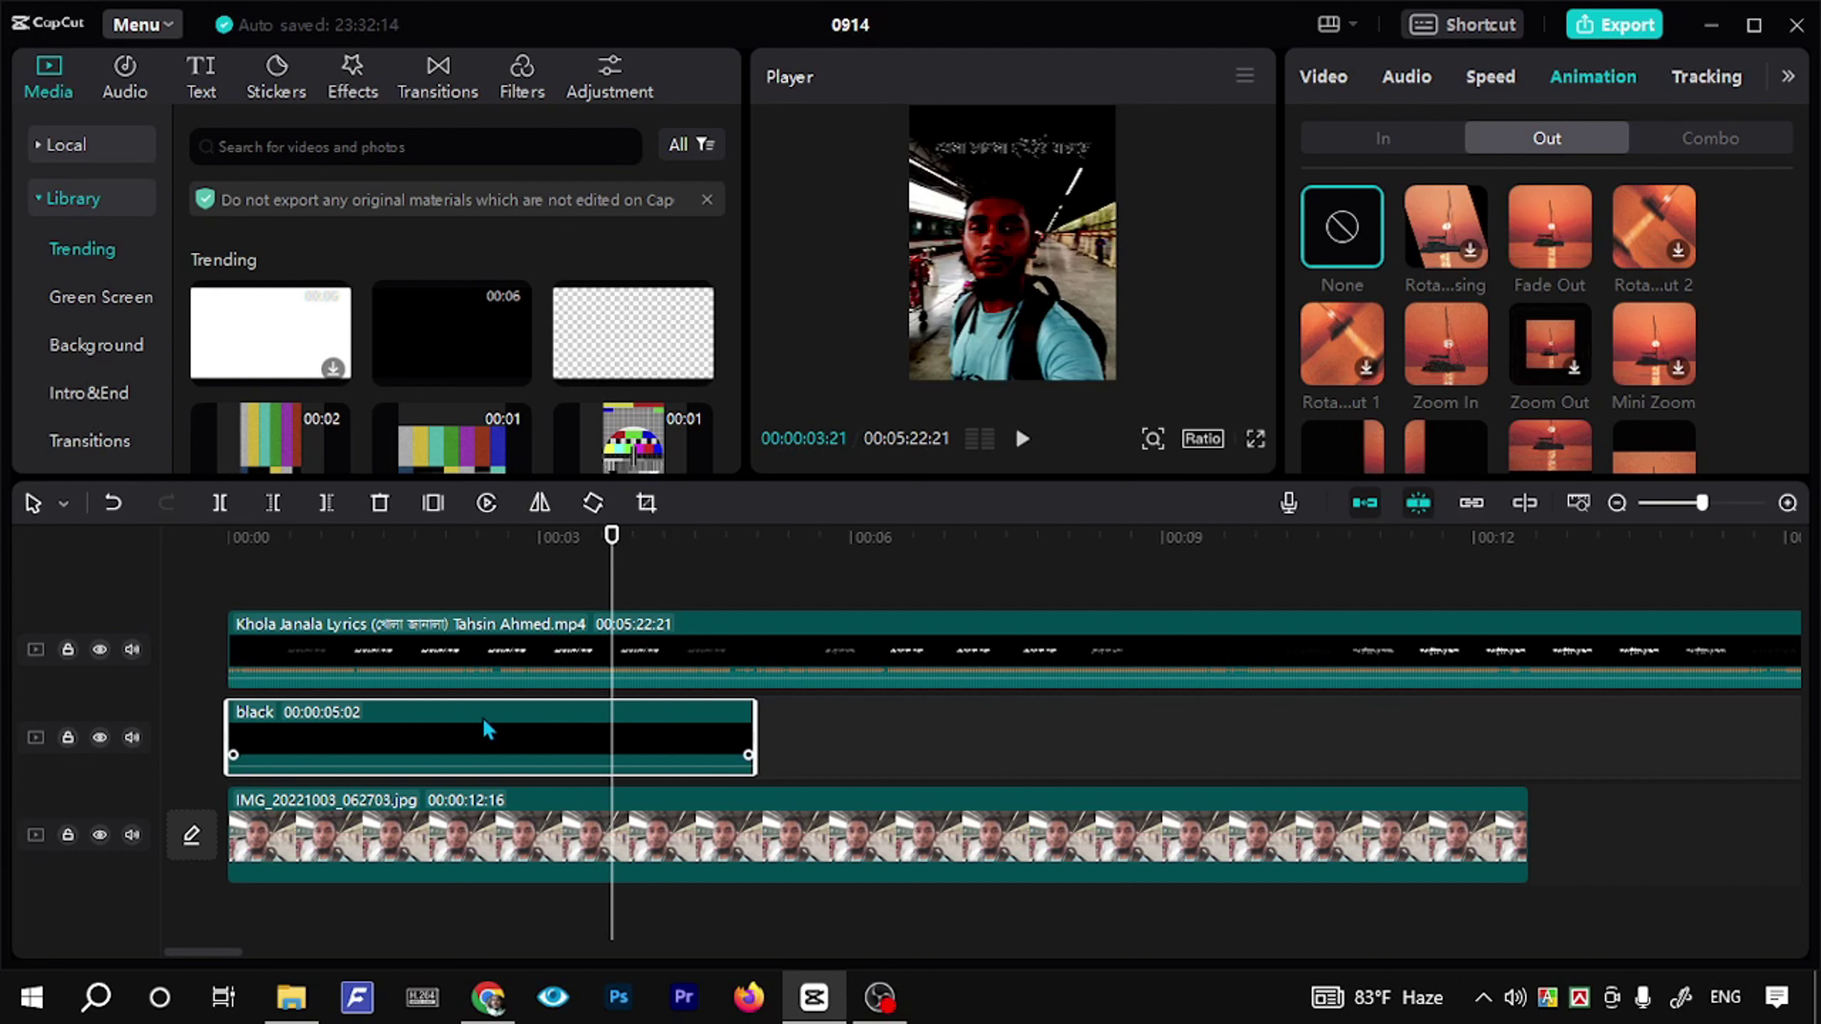
{"action": "left_click_drag", "start_coordinate": [487, 730], "coordinate": [905, 802]}
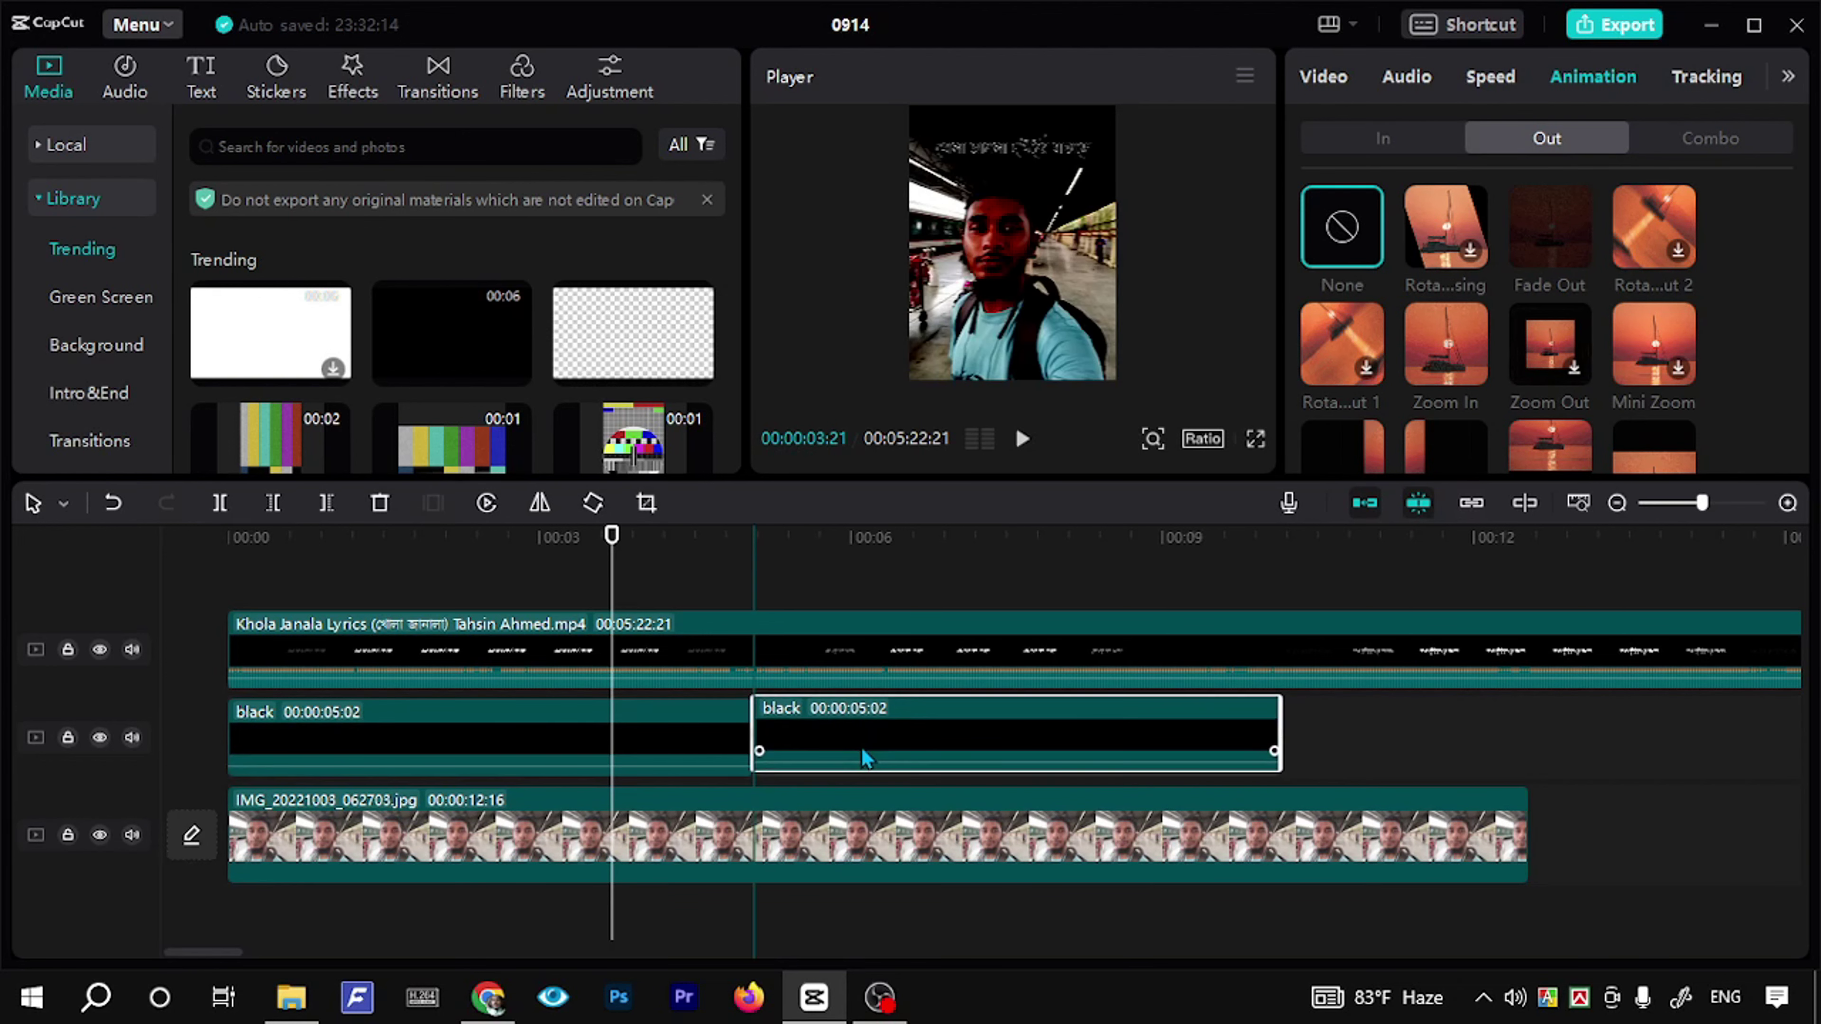
{"action": "left_click", "coordinate": [737, 548]}
{"action": "key", "text": "space"}
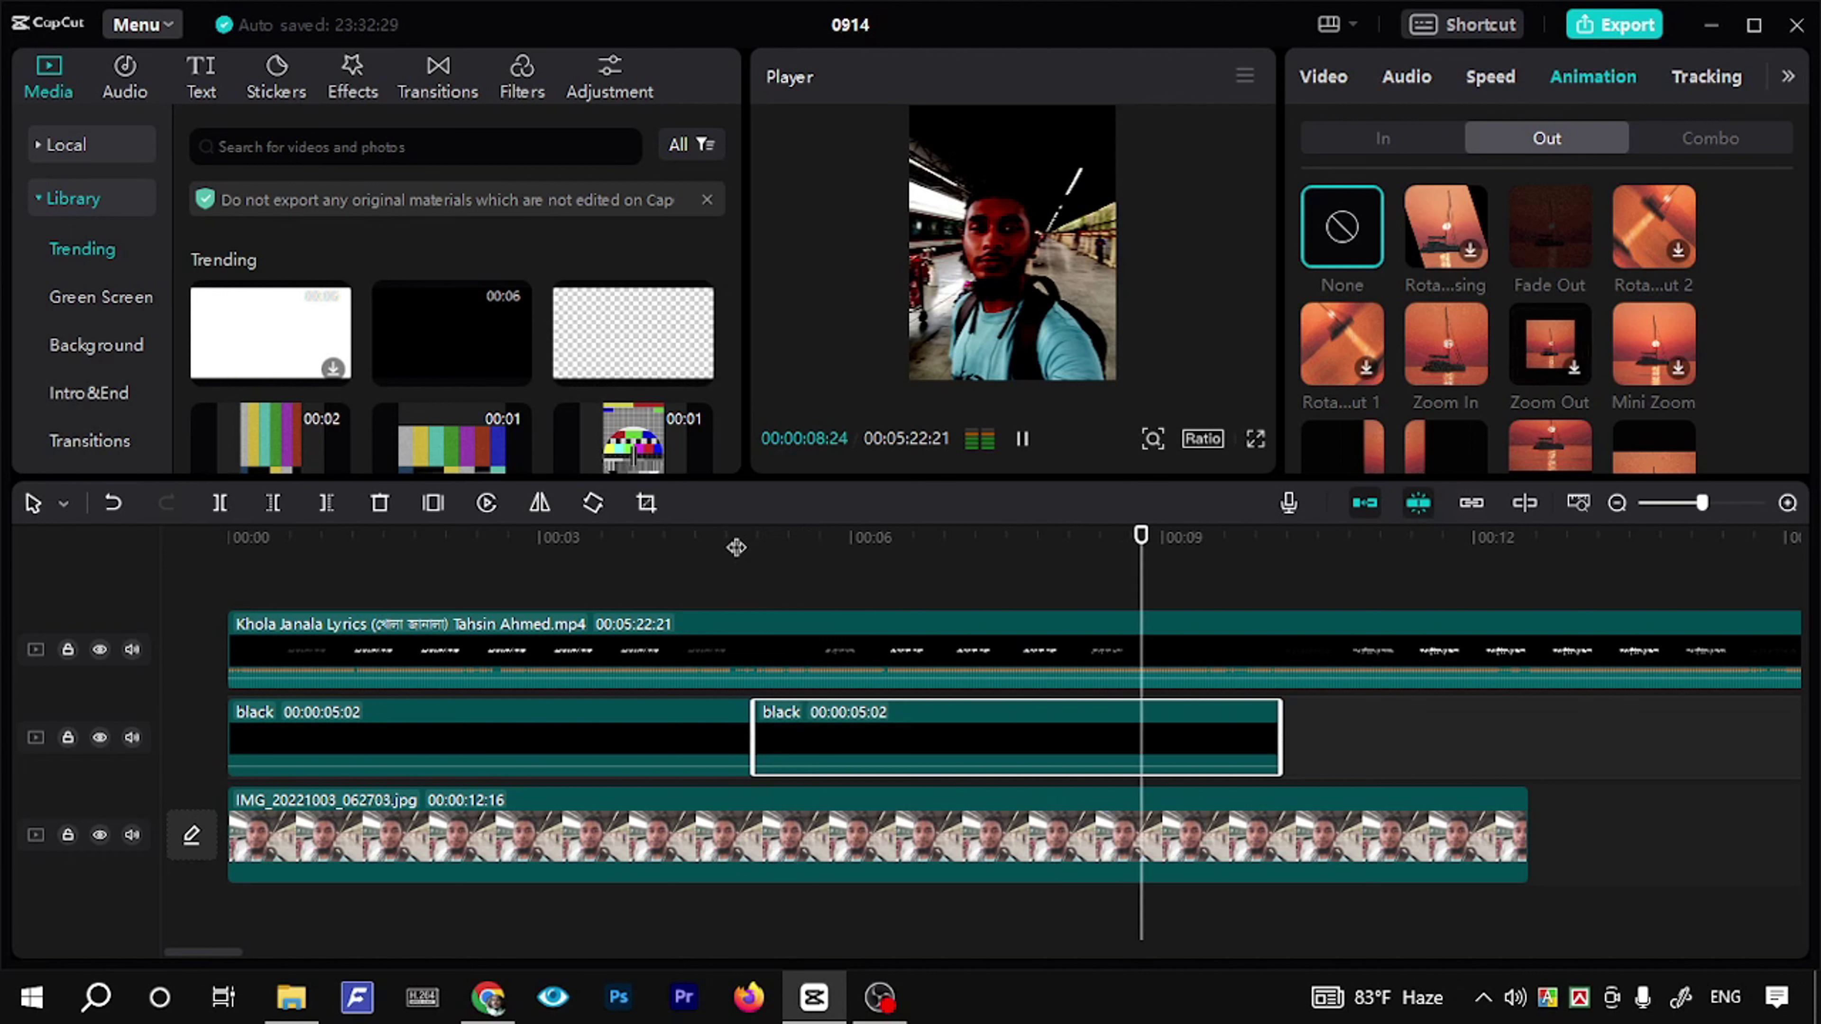
{"action": "key", "text": "space"}
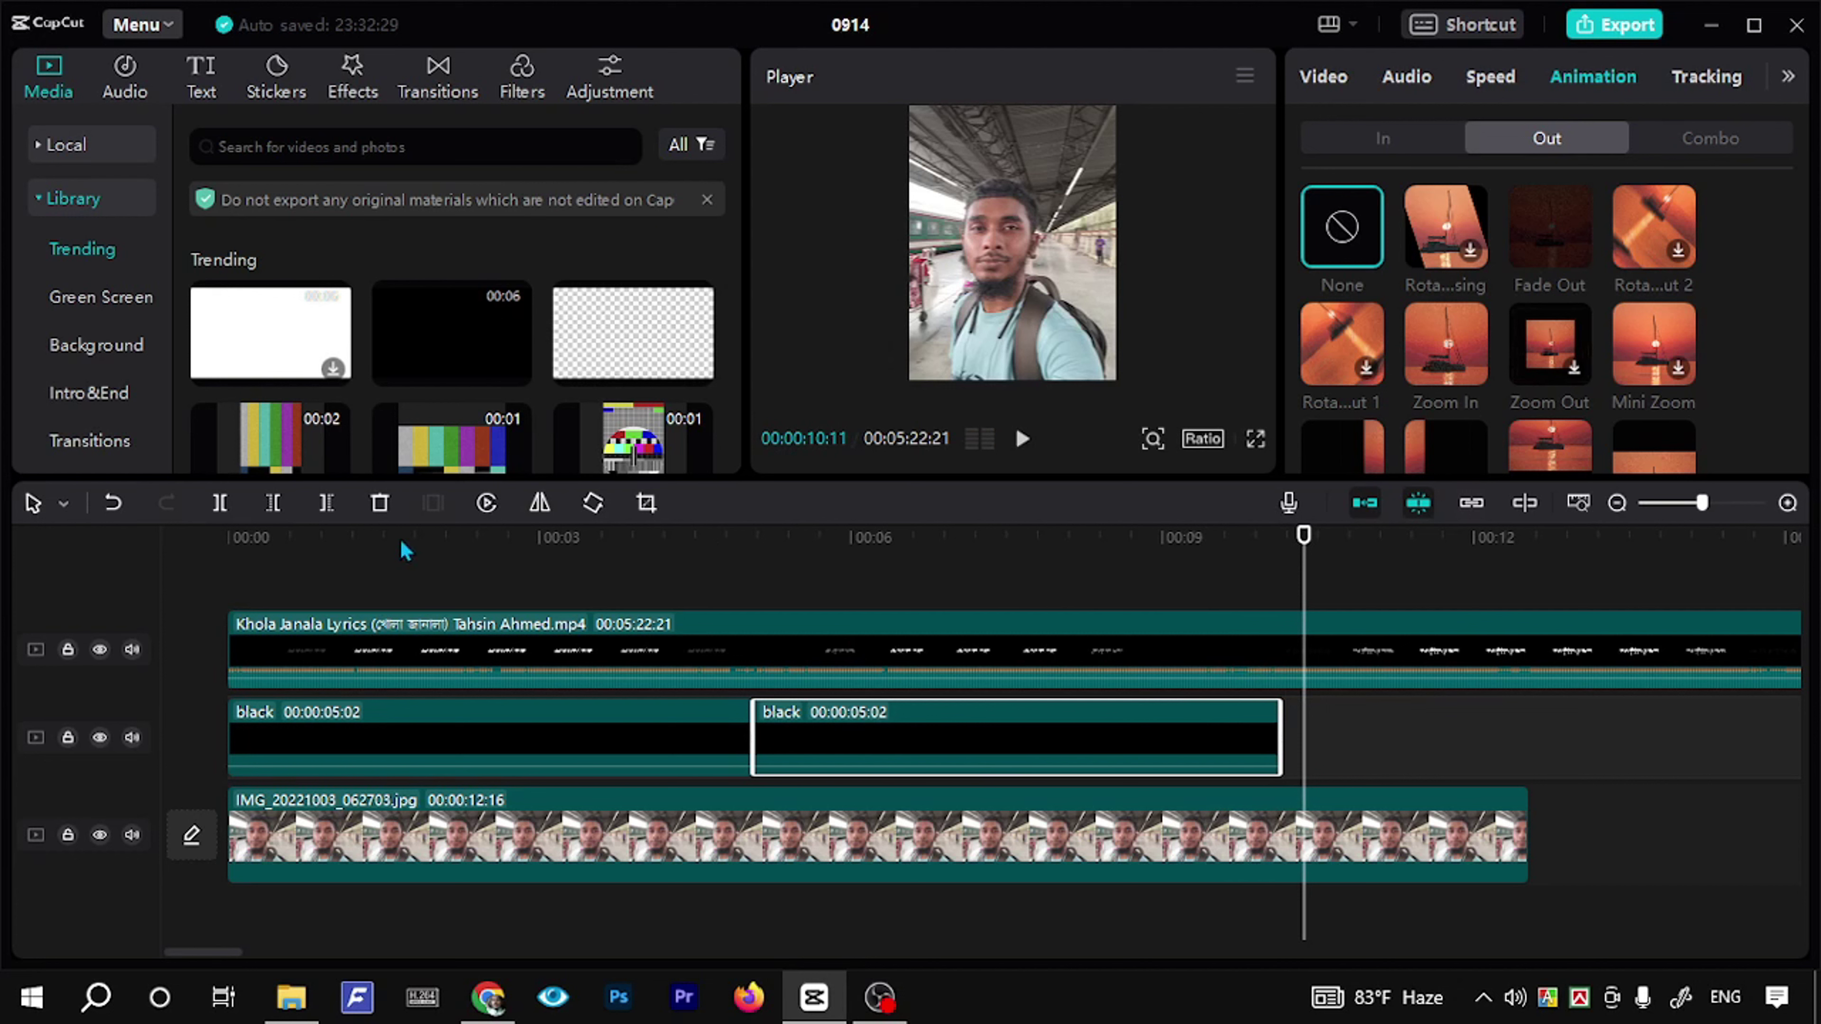
Step: Play back the video from the start to check the section covered by both black clips
{"action": "left_click", "coordinate": [386, 547]}
{"action": "key", "text": "Home"}
{"action": "key", "text": "space"}
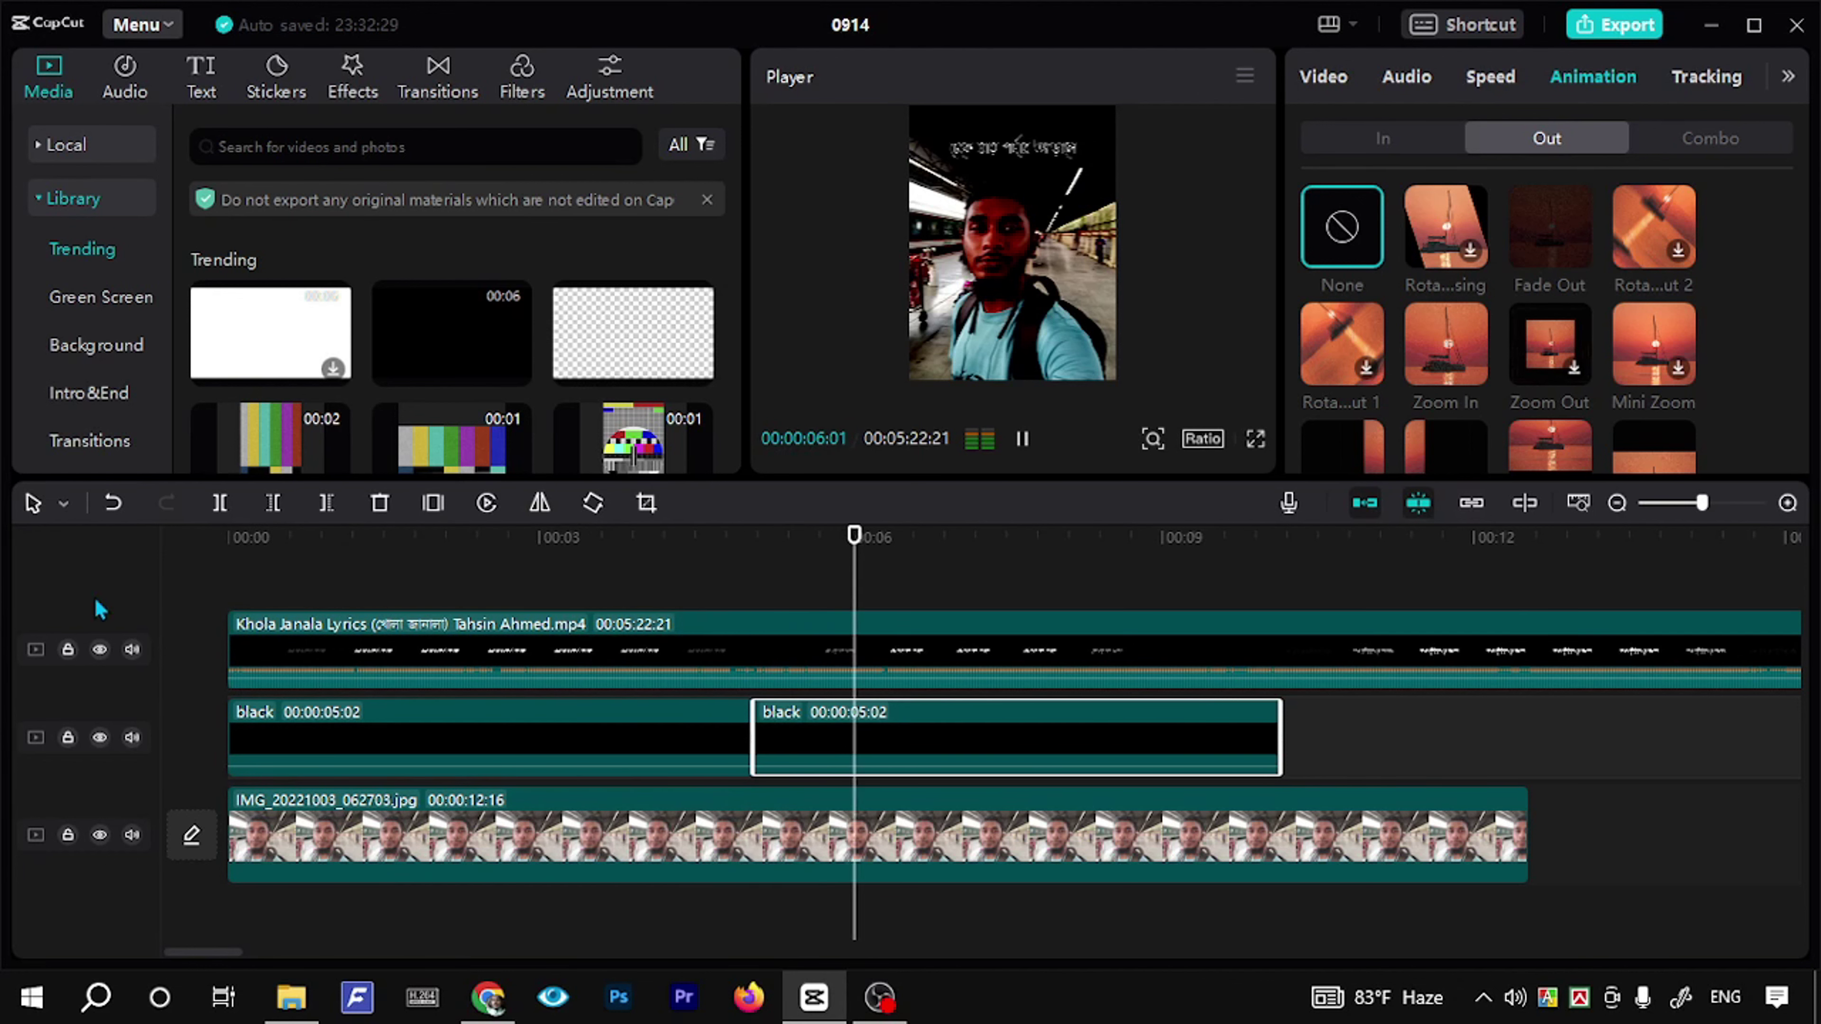
{"action": "key", "text": "space"}
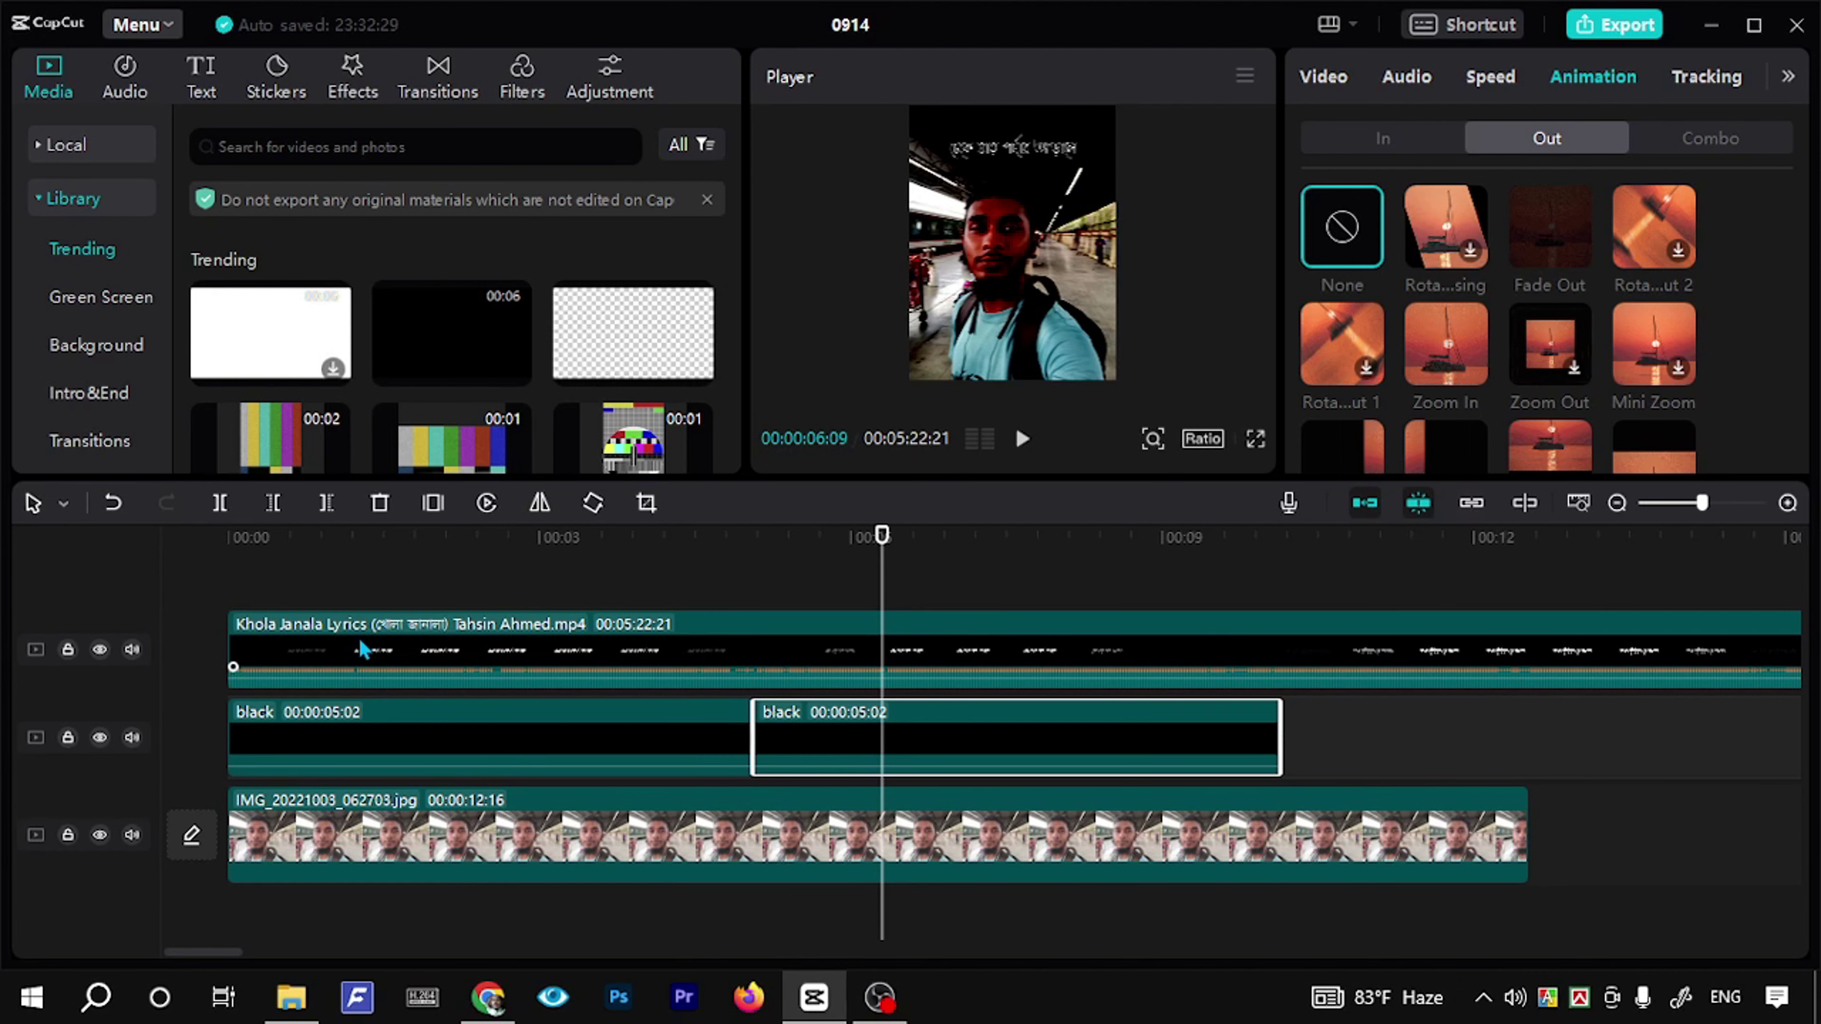
Step: Add the Retro effect Leak II, stretch it from the timeline's start to the end of the second black clip, and play it back
{"action": "left_click", "coordinate": [366, 612]}
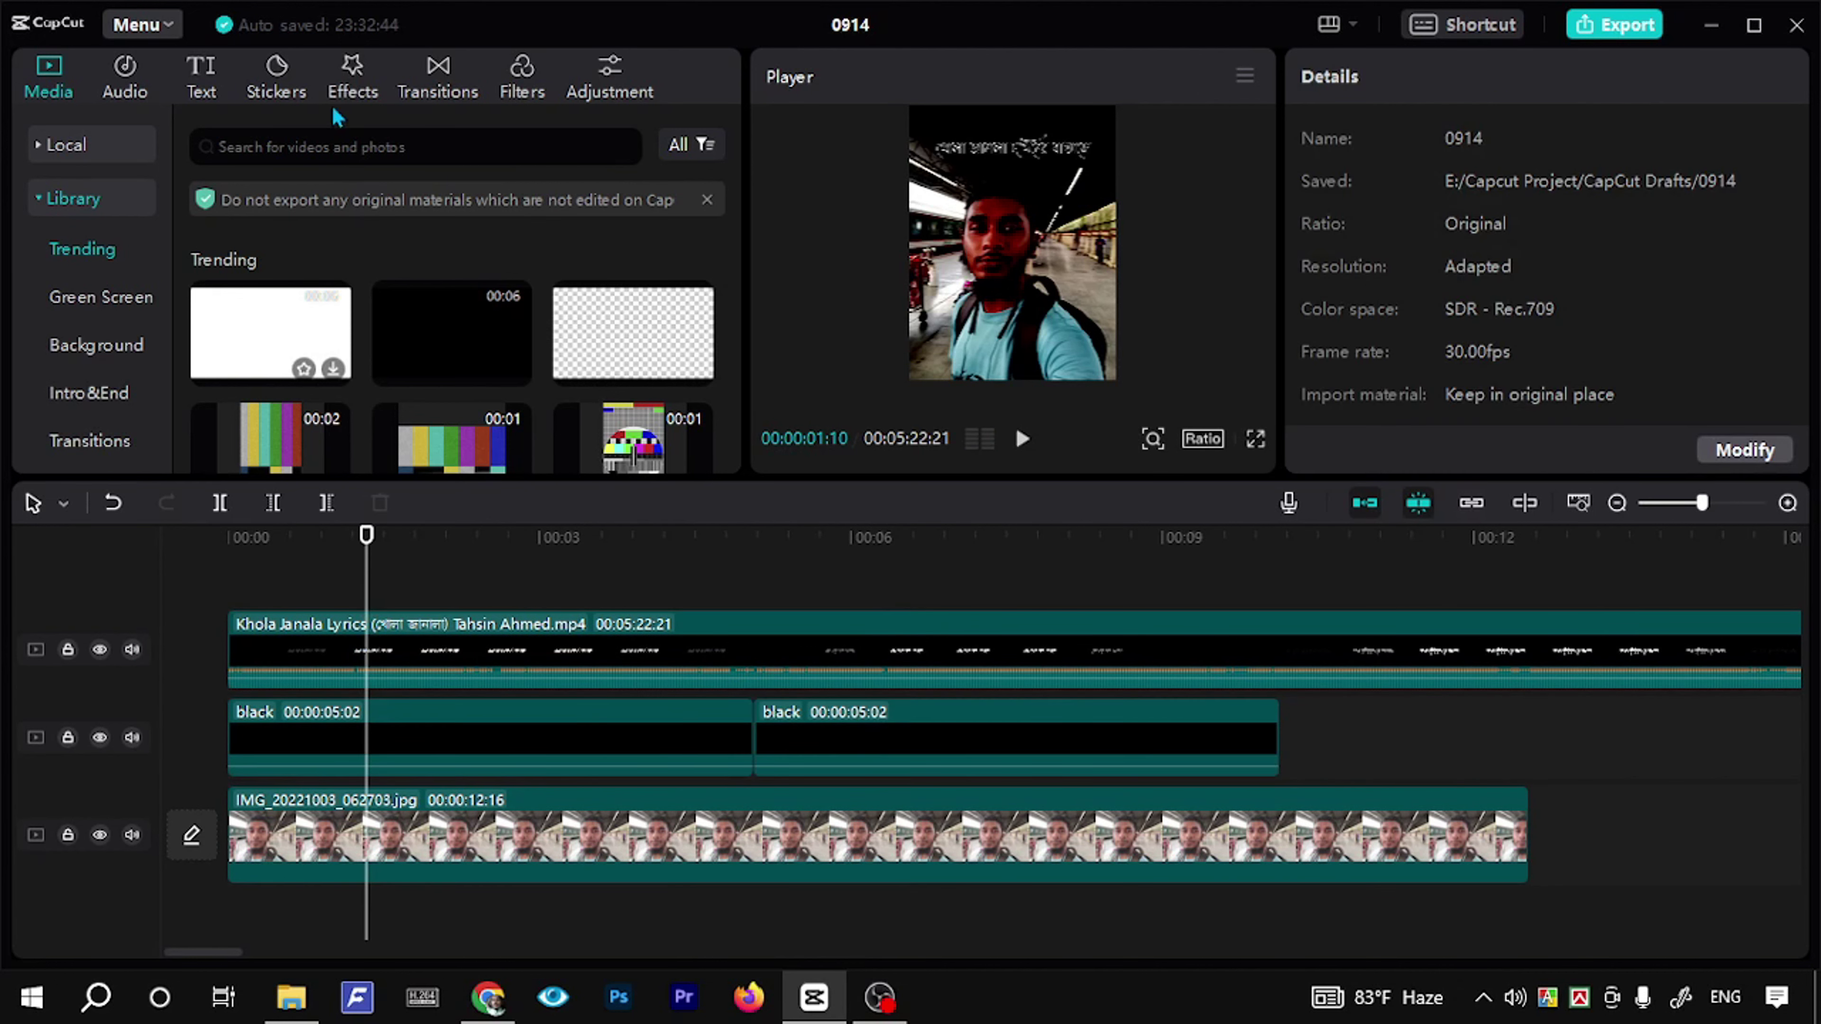
{"action": "left_click", "coordinate": [346, 79]}
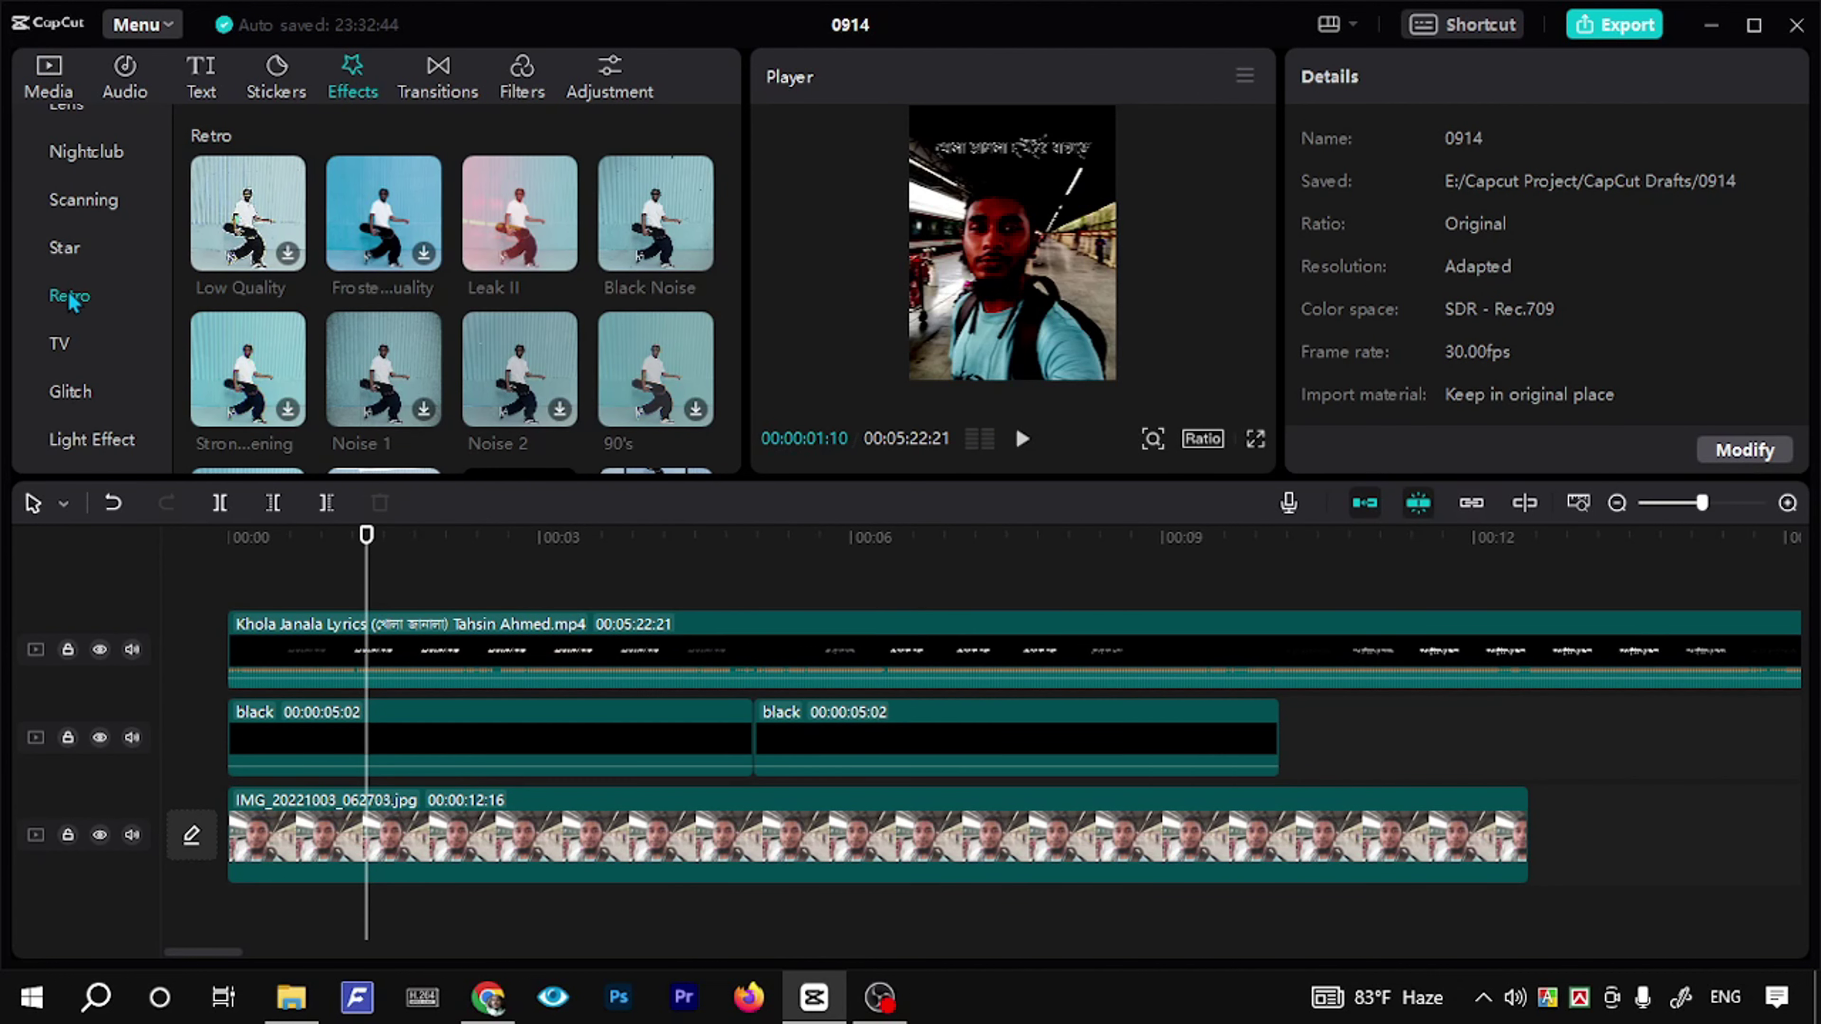
{"action": "left_click", "coordinate": [559, 253]}
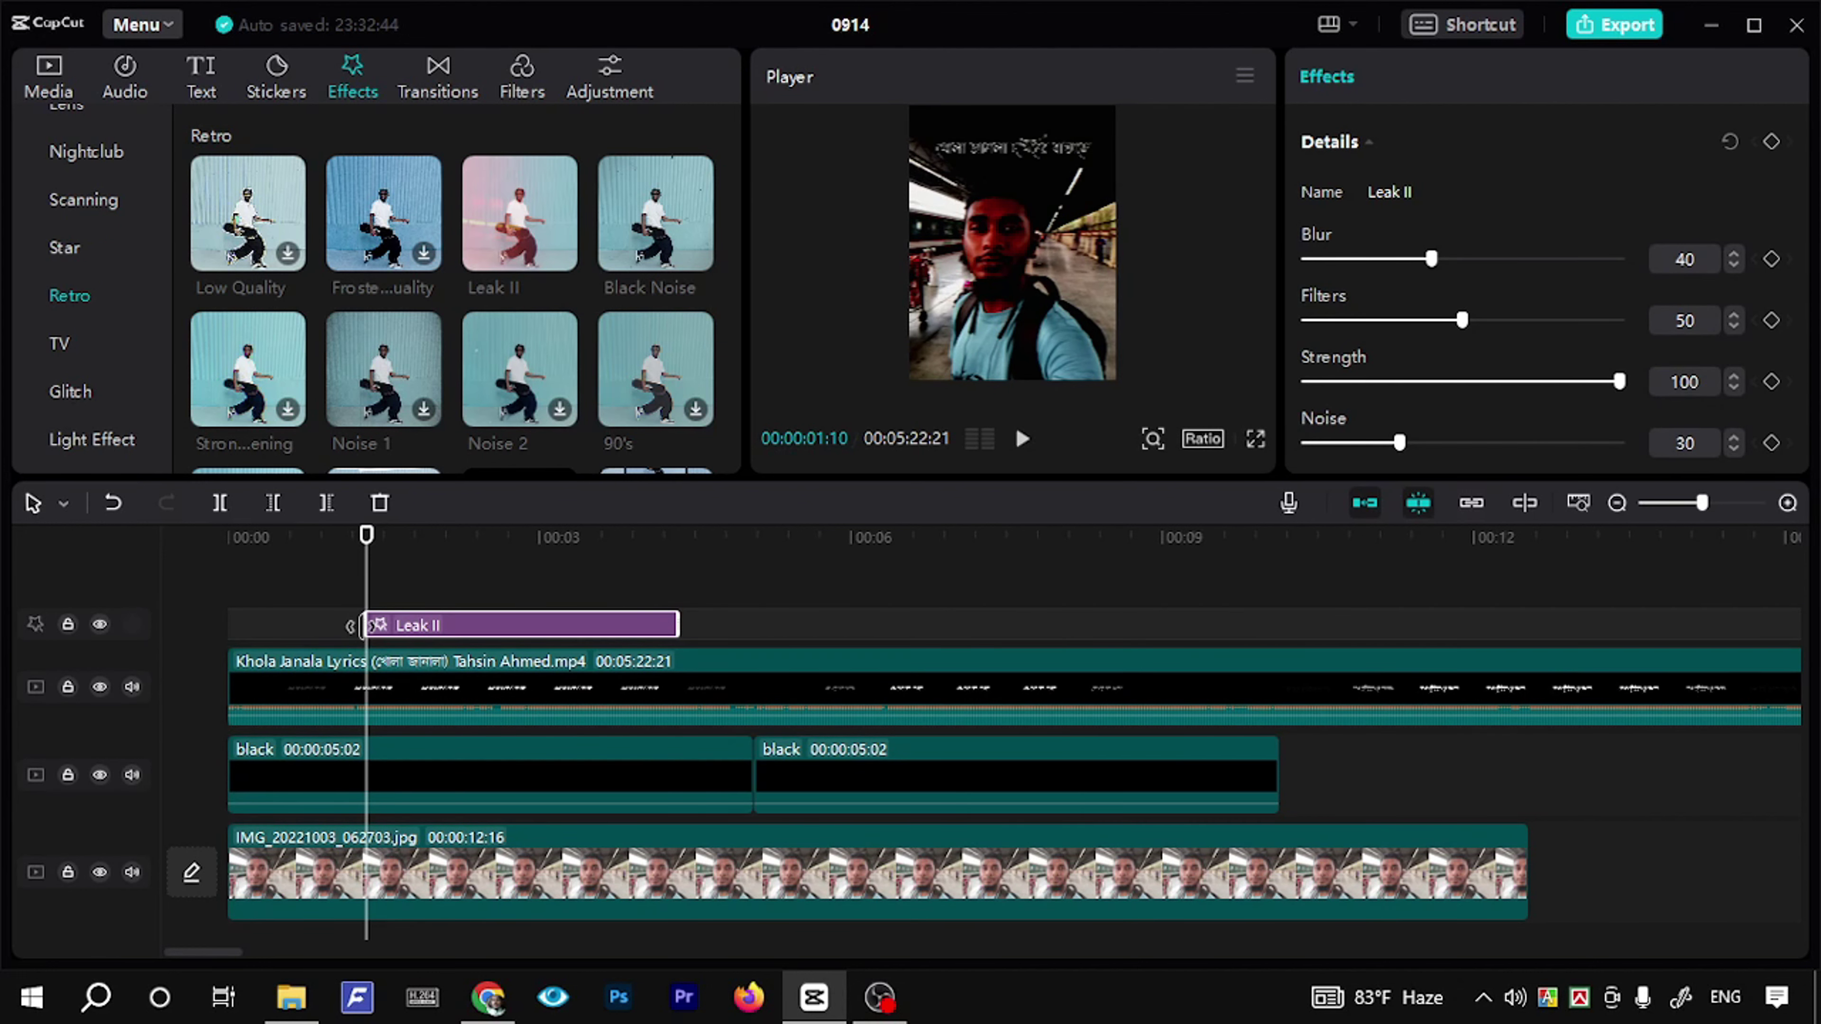
{"action": "left_click_drag", "start_coordinate": [365, 617], "coordinate": [224, 617]}
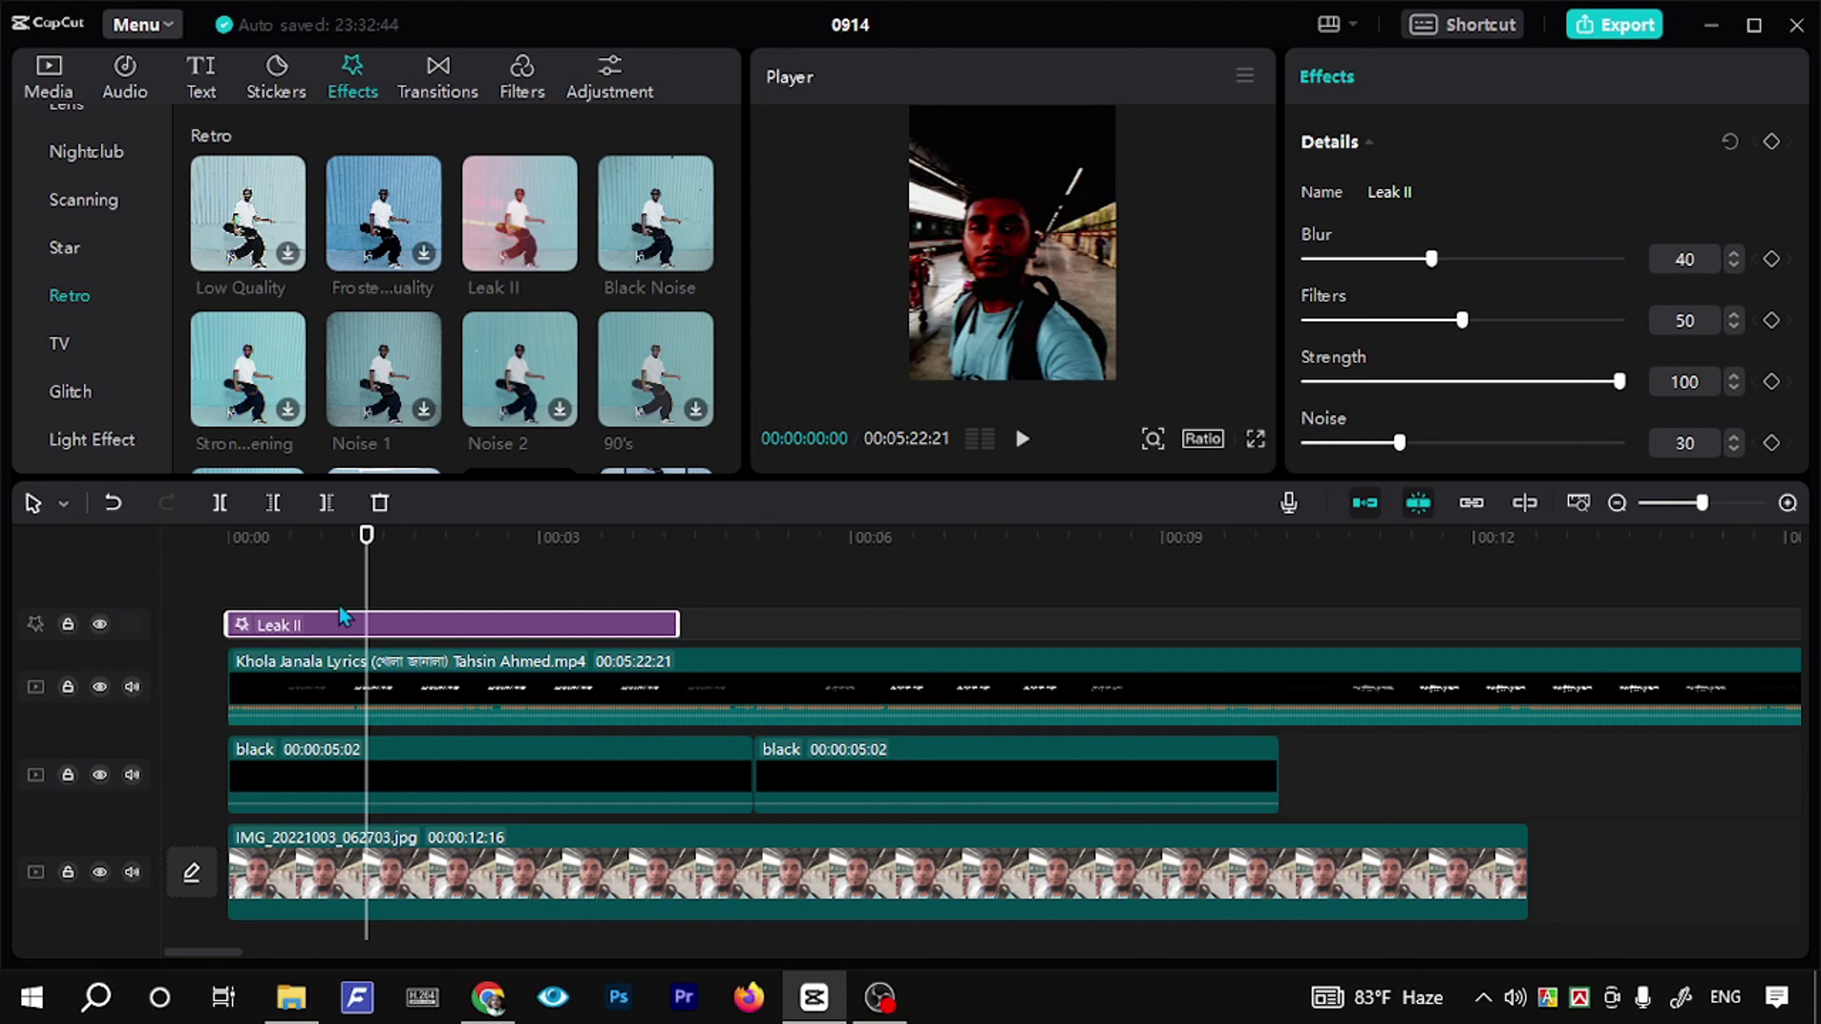
{"action": "left_click_drag", "start_coordinate": [674, 617], "coordinate": [1281, 626]}
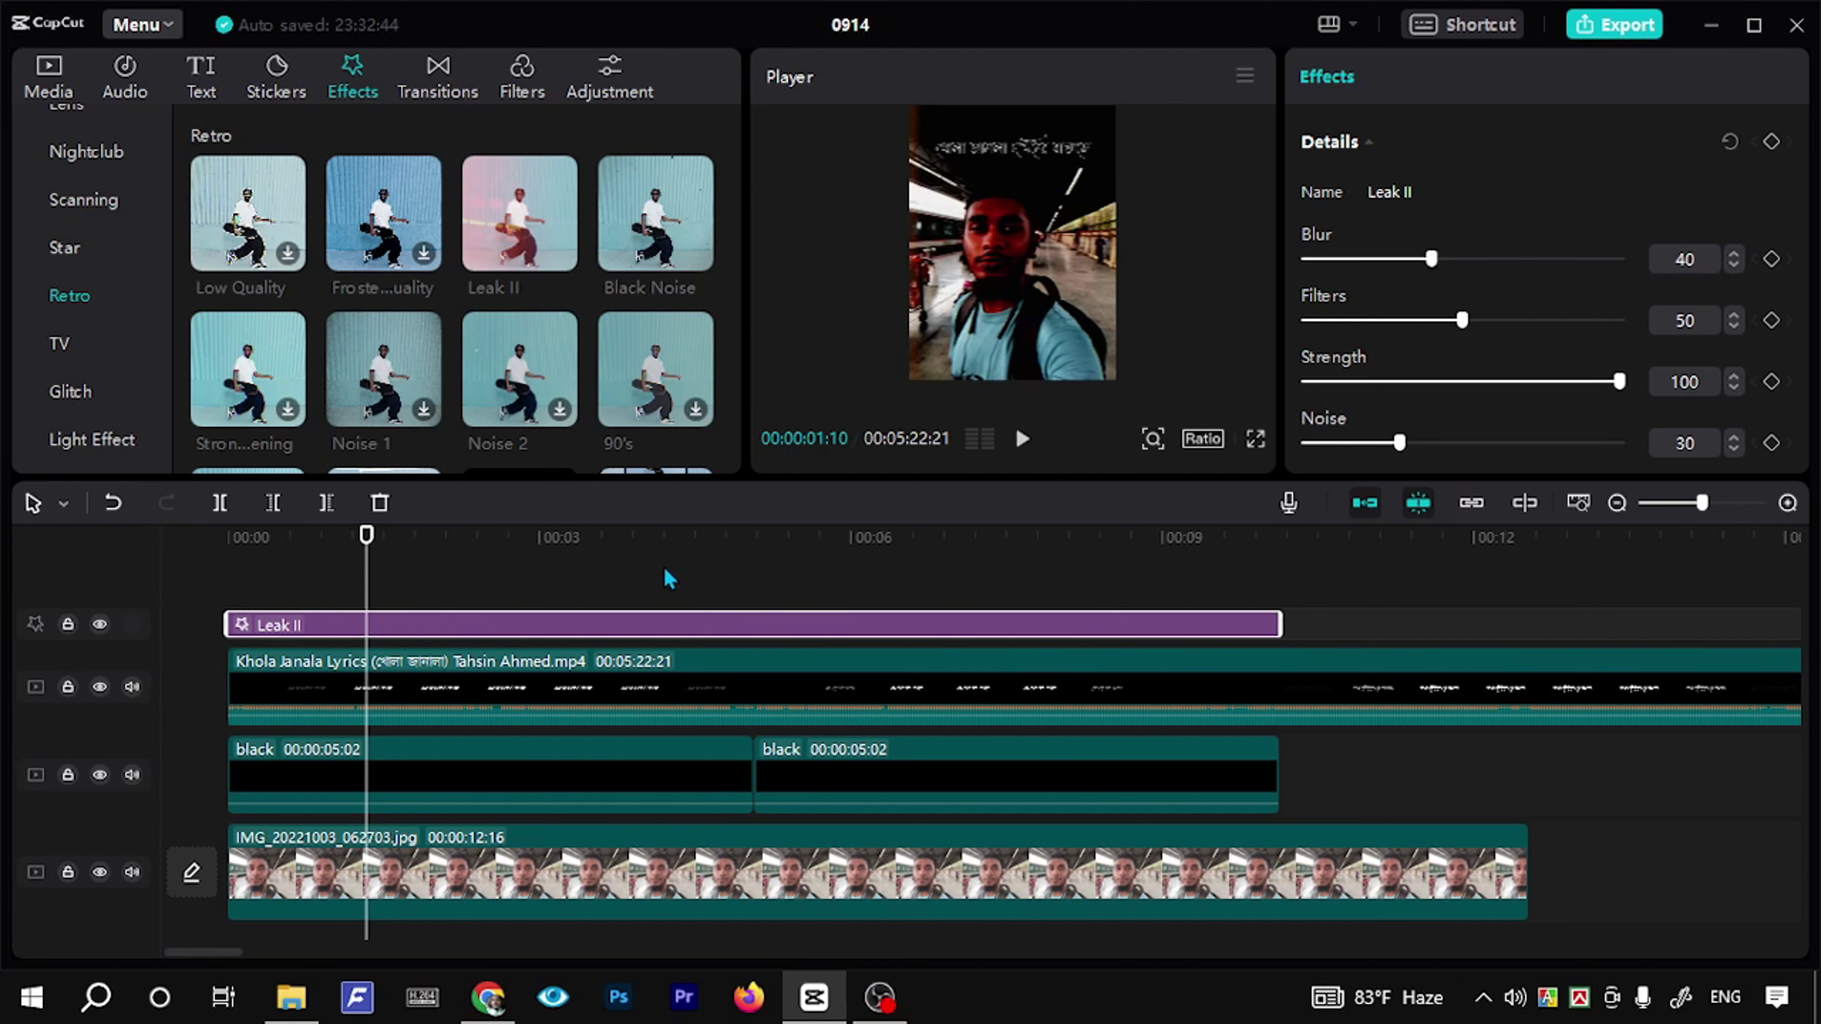
{"action": "left_click", "coordinate": [578, 562]}
{"action": "key", "text": "space"}
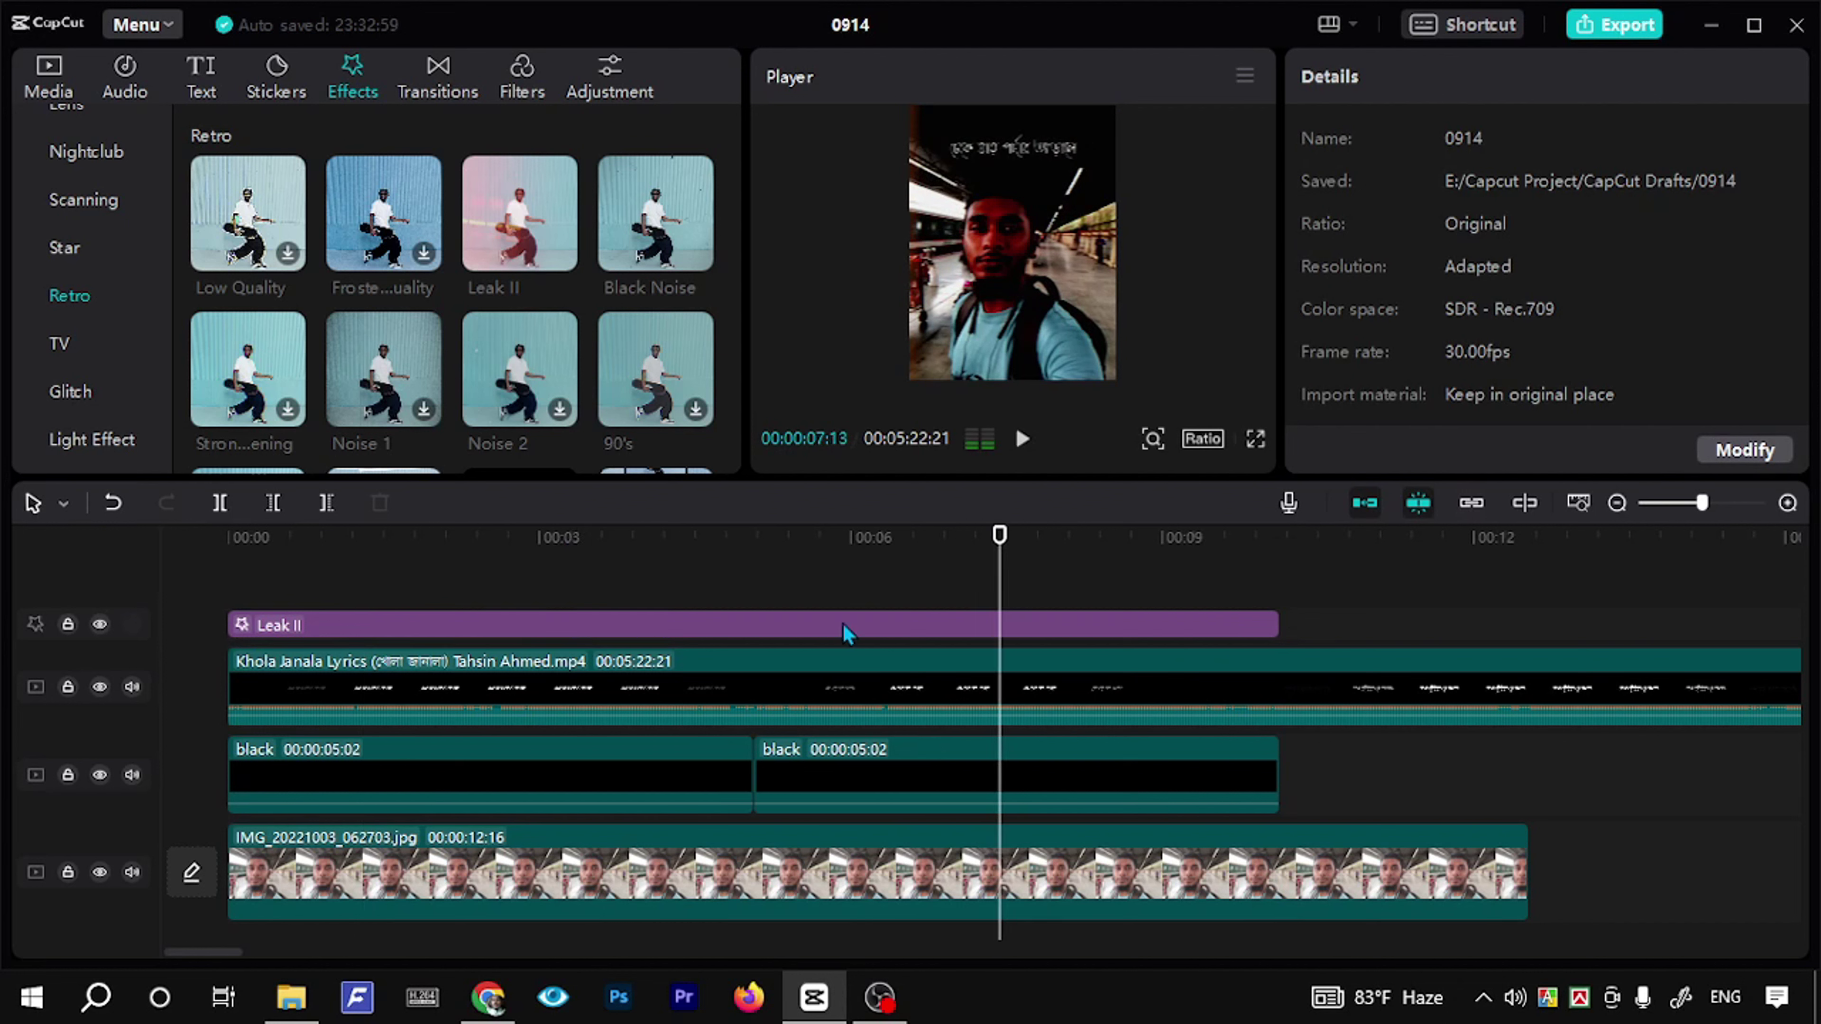
Step: Set the Leak II effect's Filters to 56 and lower its Strength
{"action": "left_click", "coordinate": [1008, 618]}
{"action": "left_click_drag", "start_coordinate": [1462, 323], "coordinate": [1455, 323]}
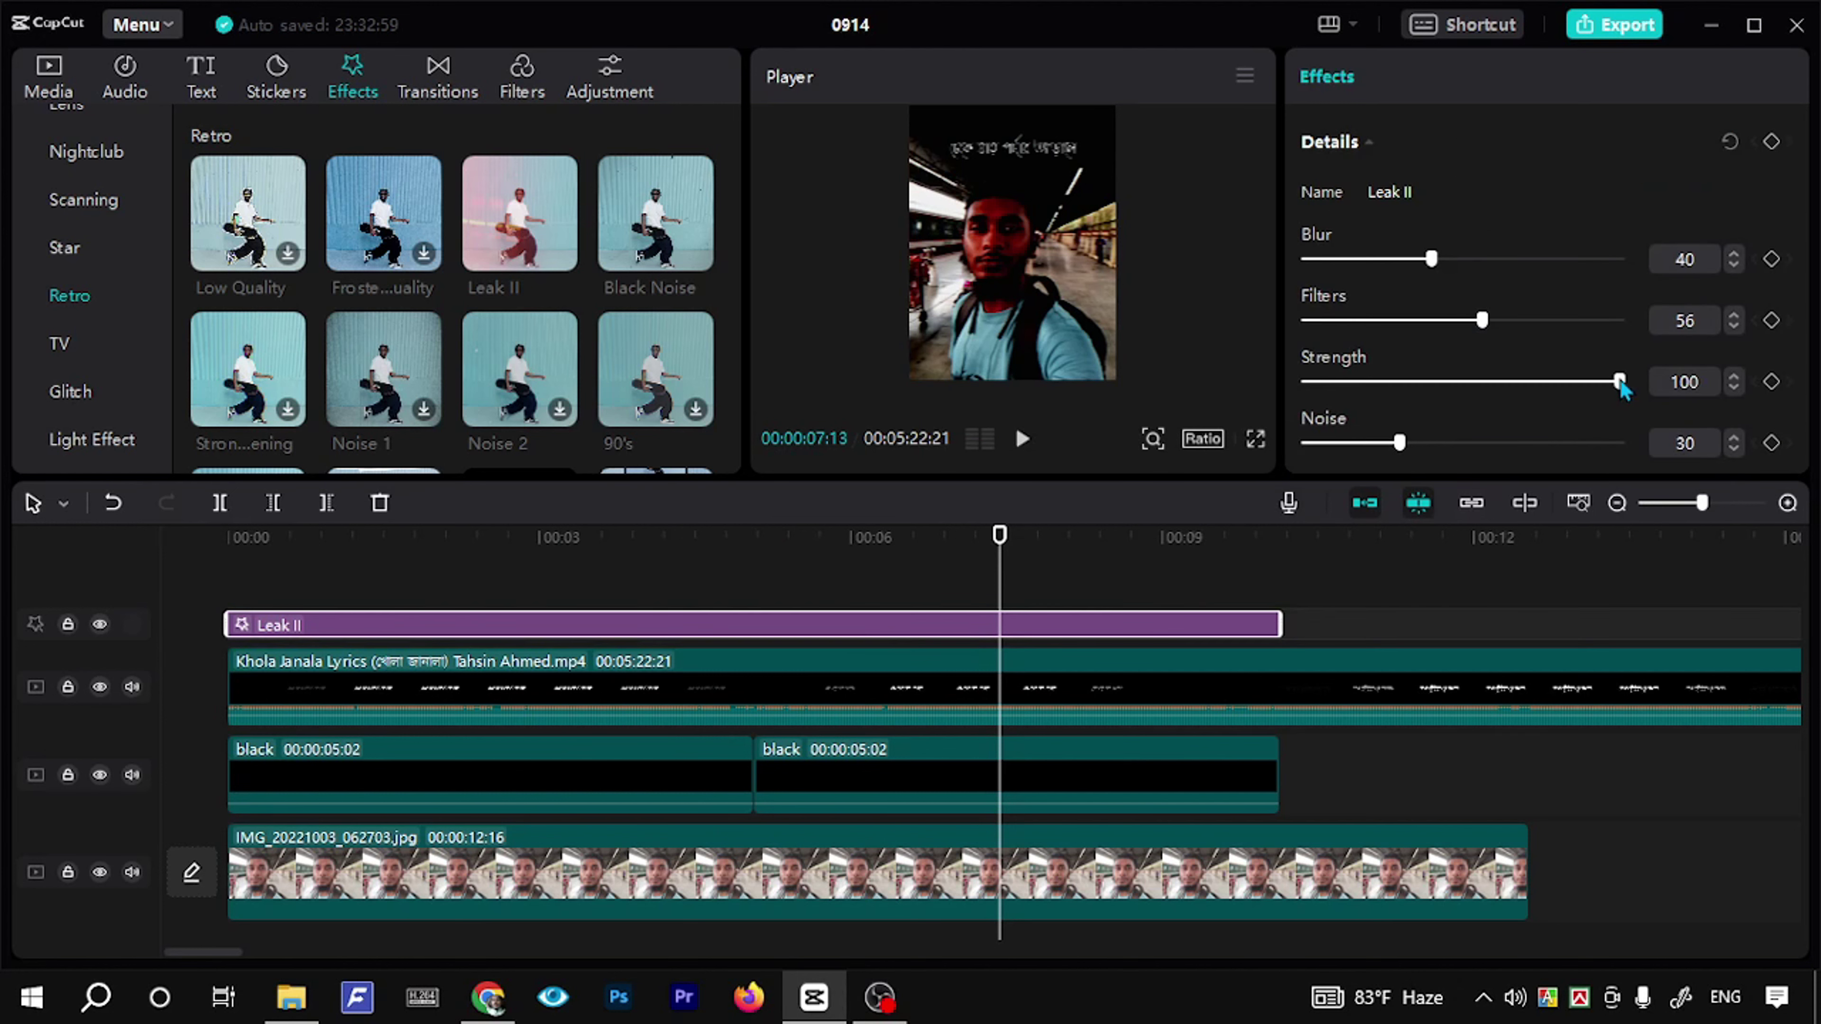
{"action": "left_click_drag", "start_coordinate": [1619, 382], "coordinate": [1497, 408]}
Step: Add the Retro effect Black Noise at the timeline's start, extend it to match the Leak II effect, and play it back
{"action": "left_click", "coordinate": [542, 552]}
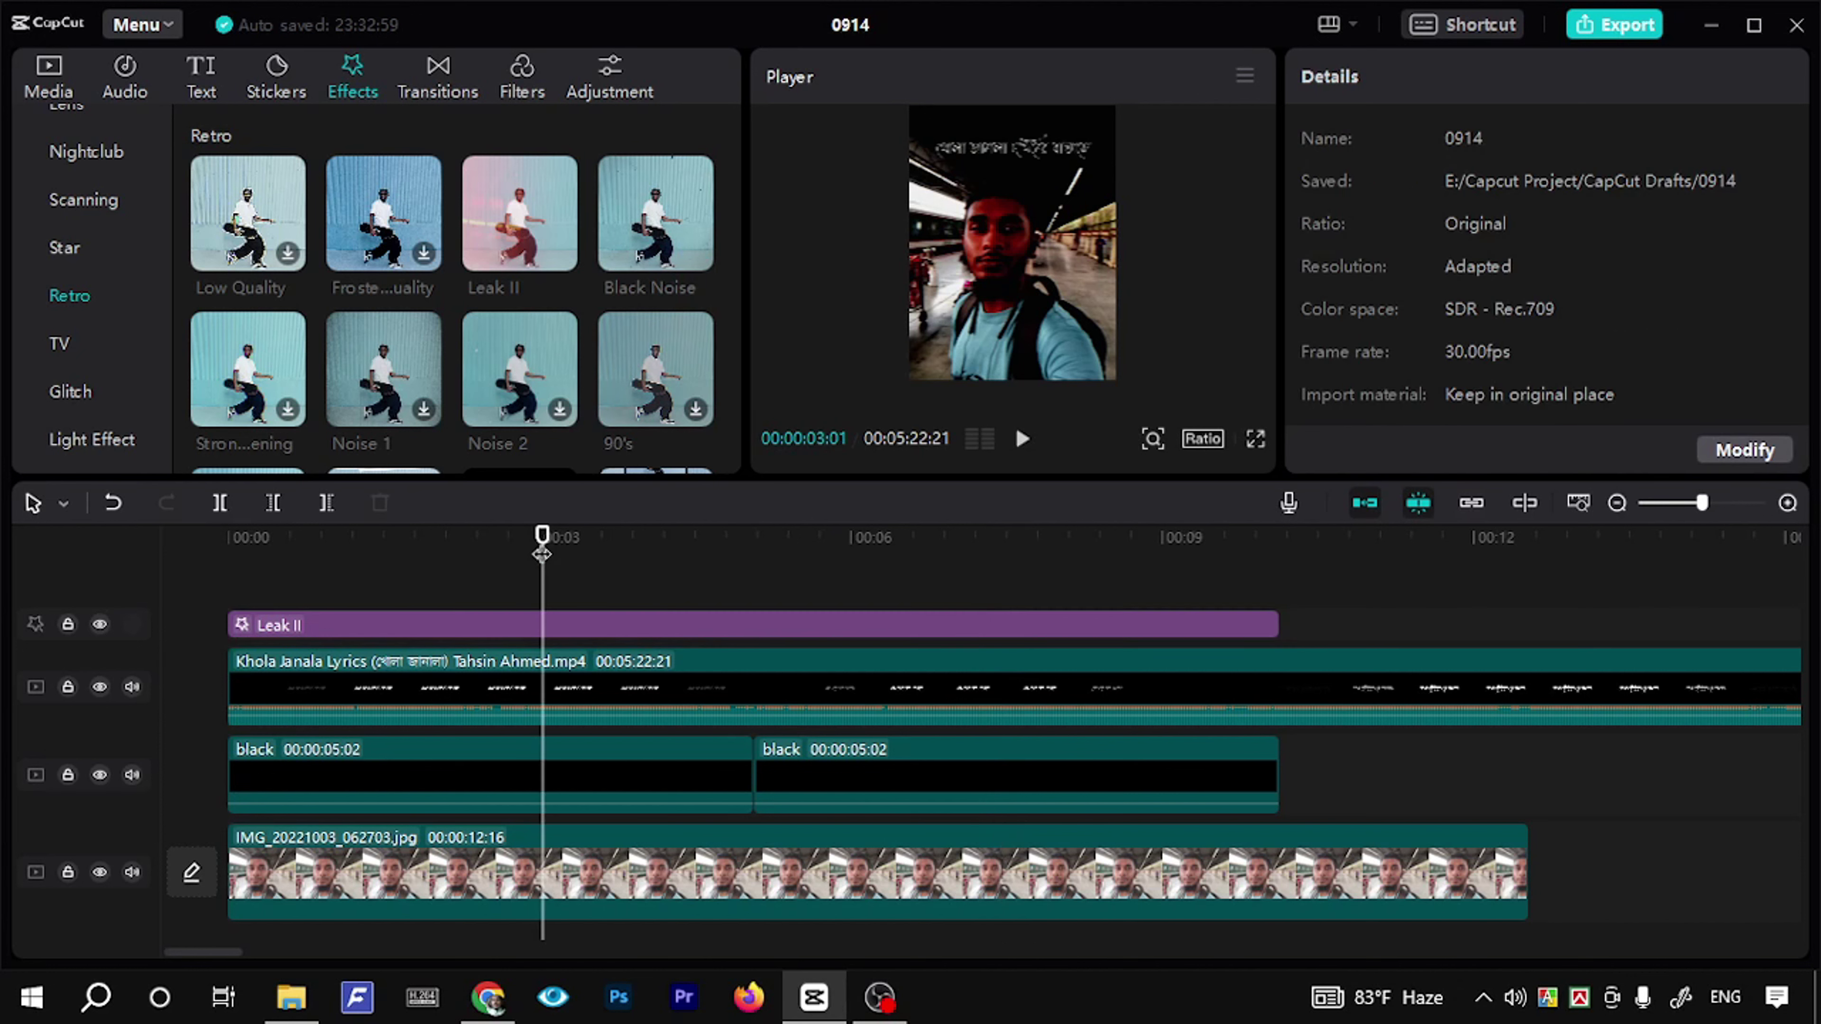
{"action": "left_click_drag", "start_coordinate": [535, 552], "coordinate": [40, 595]}
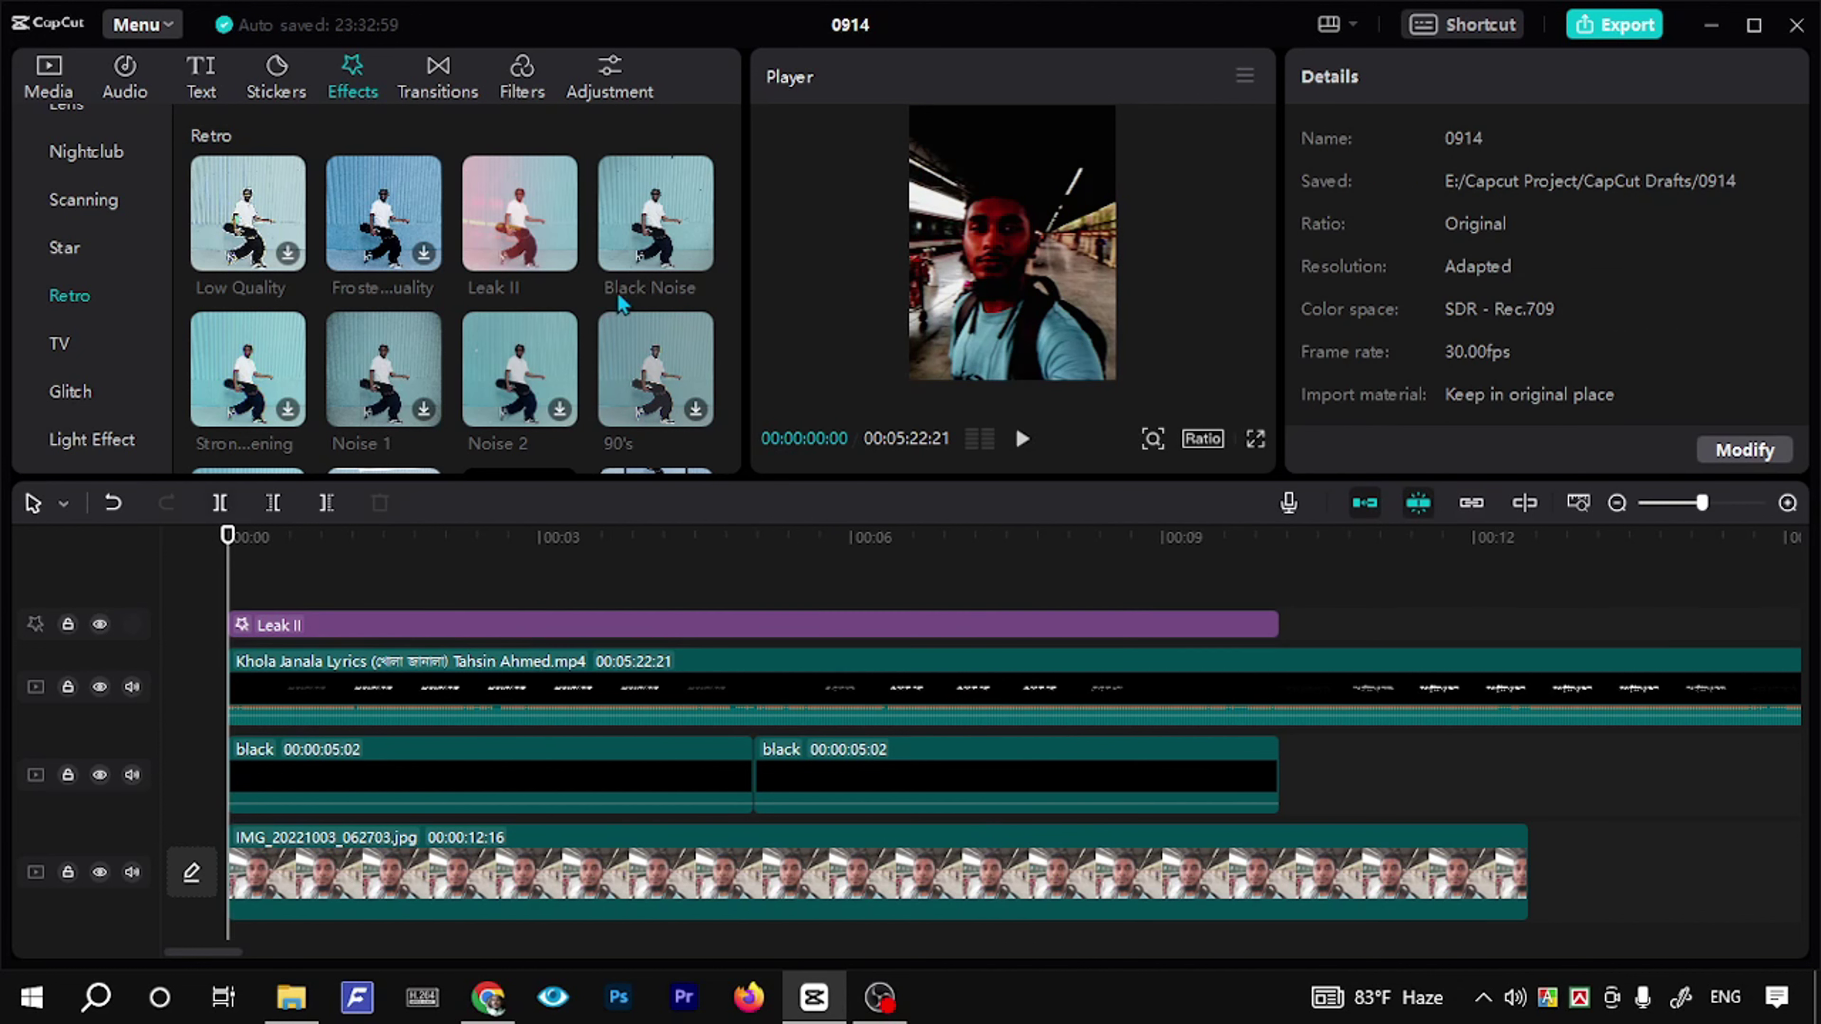
{"action": "left_click", "coordinate": [697, 254]}
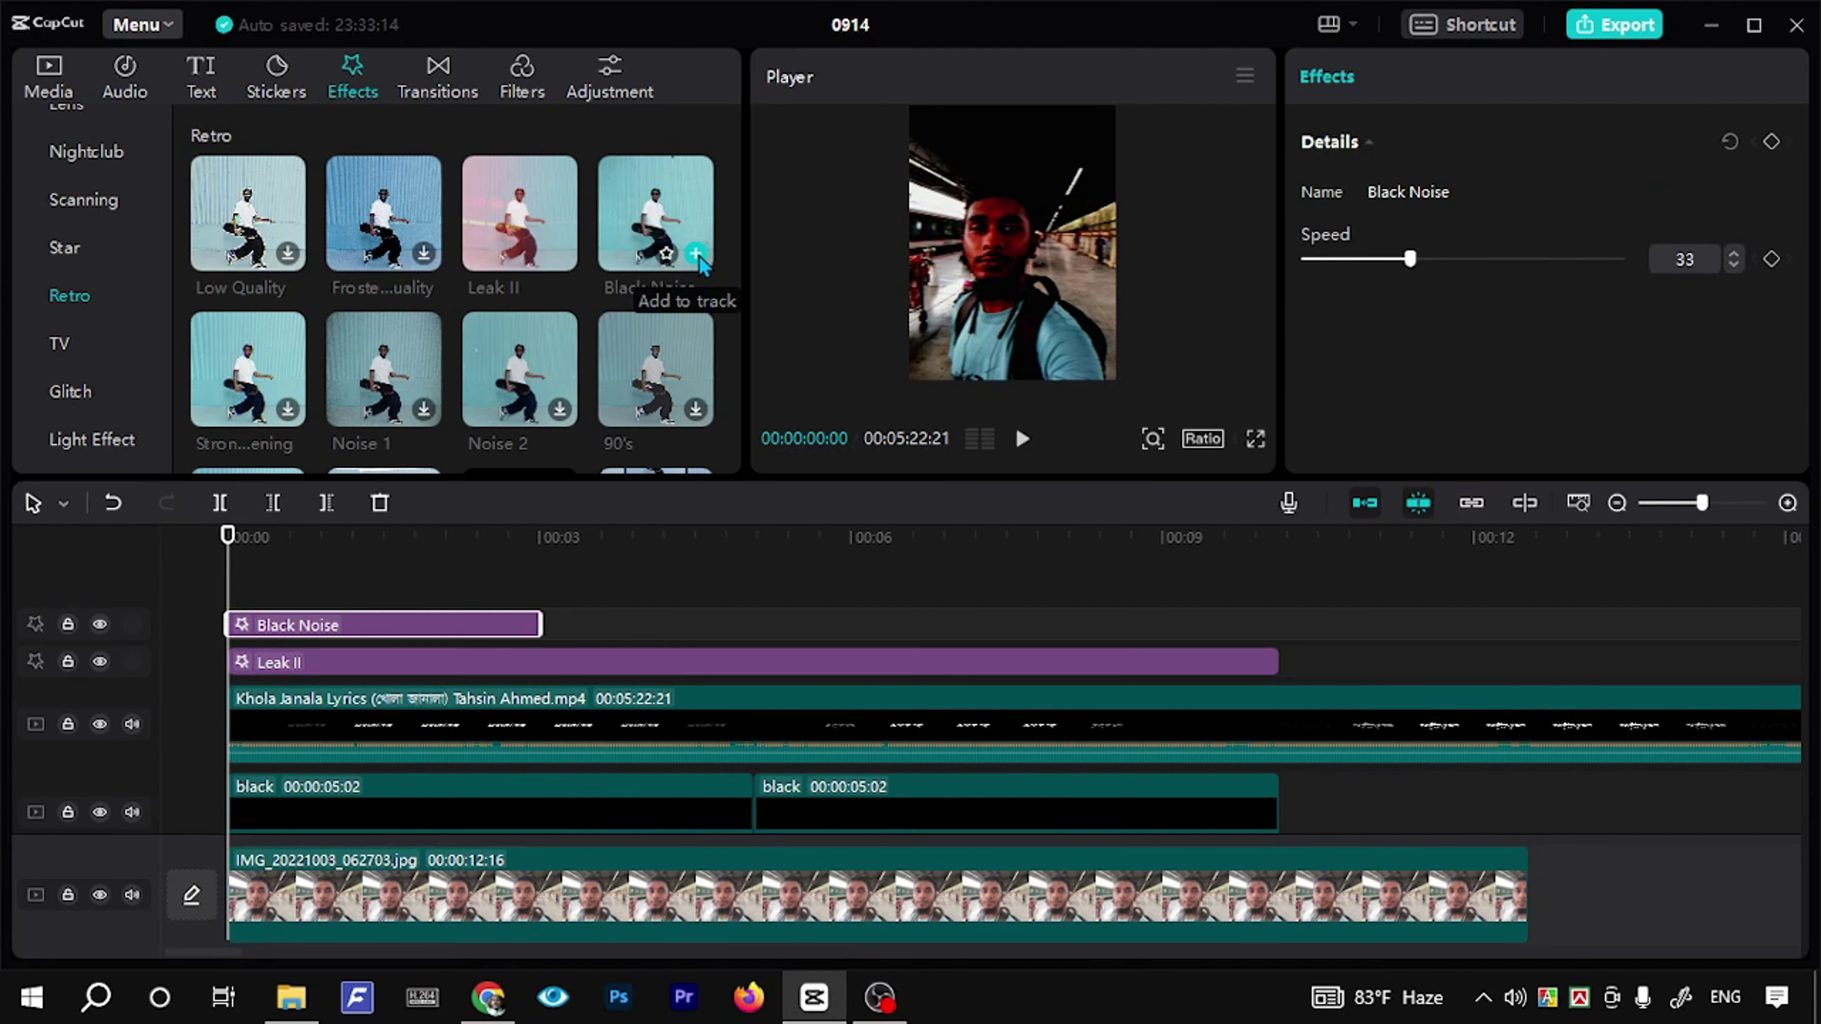
{"action": "left_click_drag", "start_coordinate": [541, 624], "coordinate": [551, 624]}
{"action": "left_click_drag", "start_coordinate": [1039, 620], "coordinate": [1280, 627]}
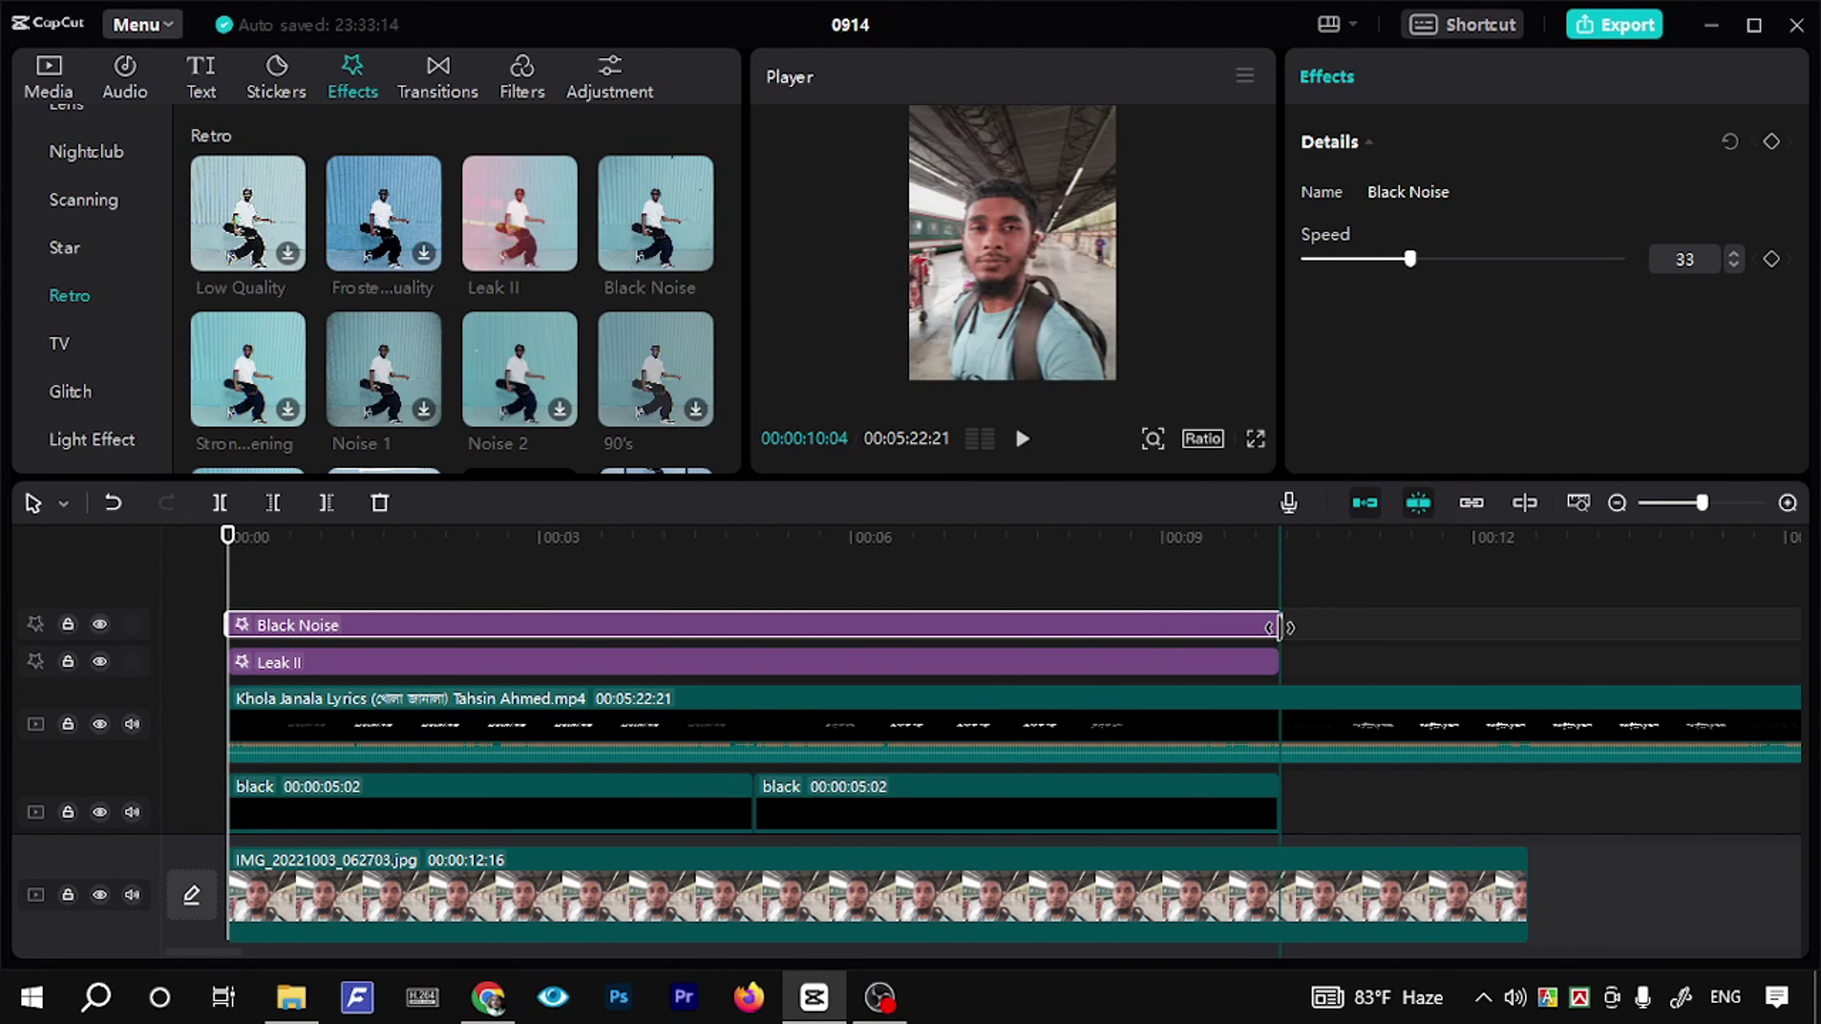
{"action": "left_click", "coordinate": [269, 539]}
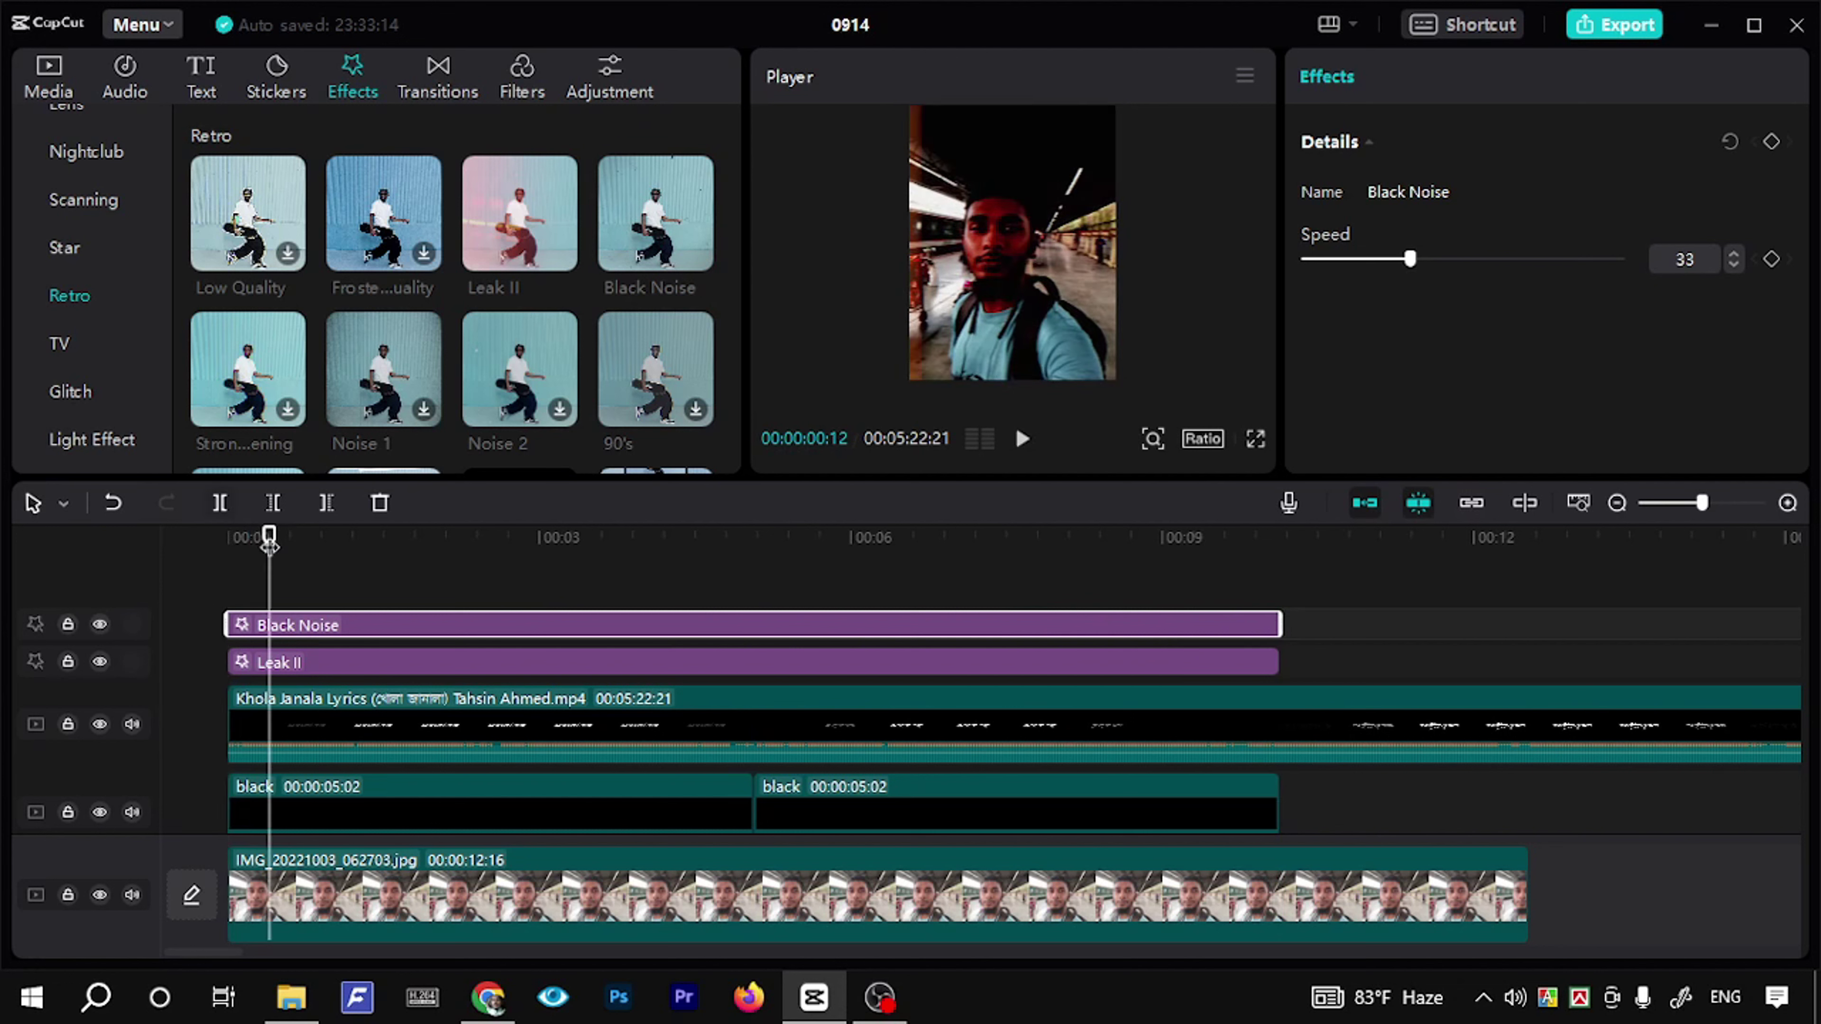
{"action": "key", "text": "space"}
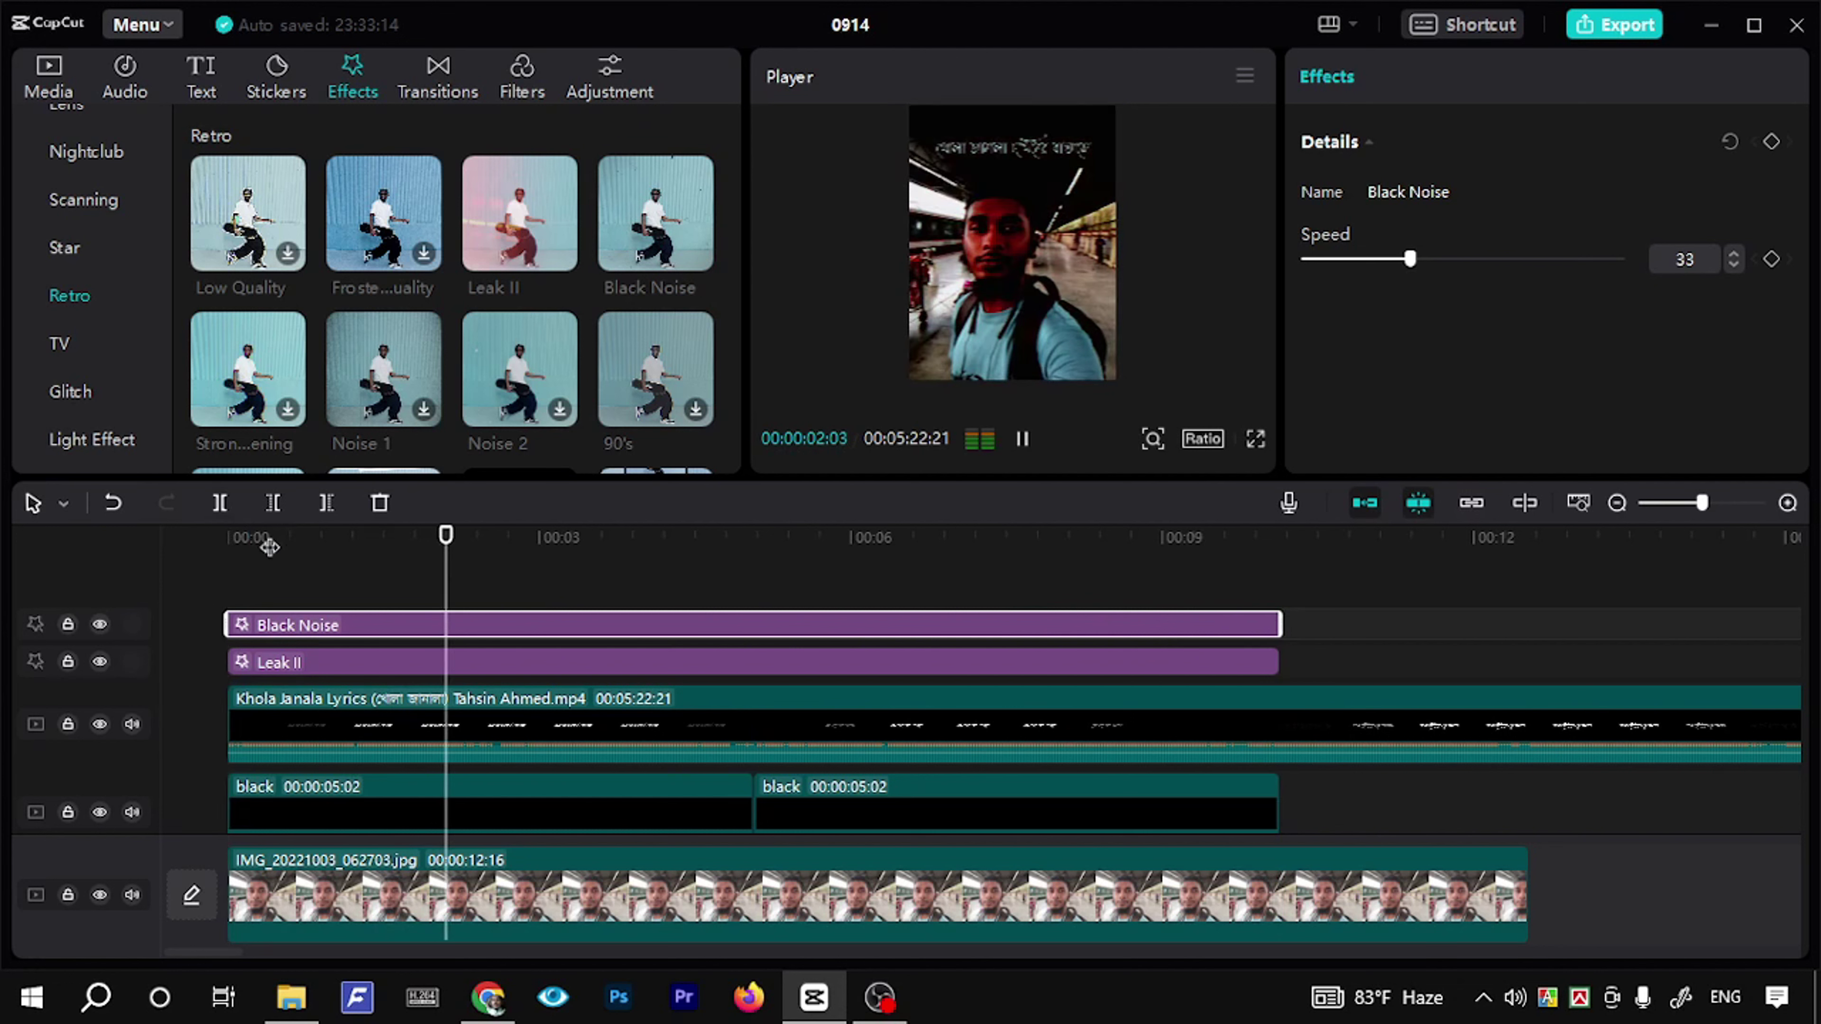
{"action": "key", "text": "space"}
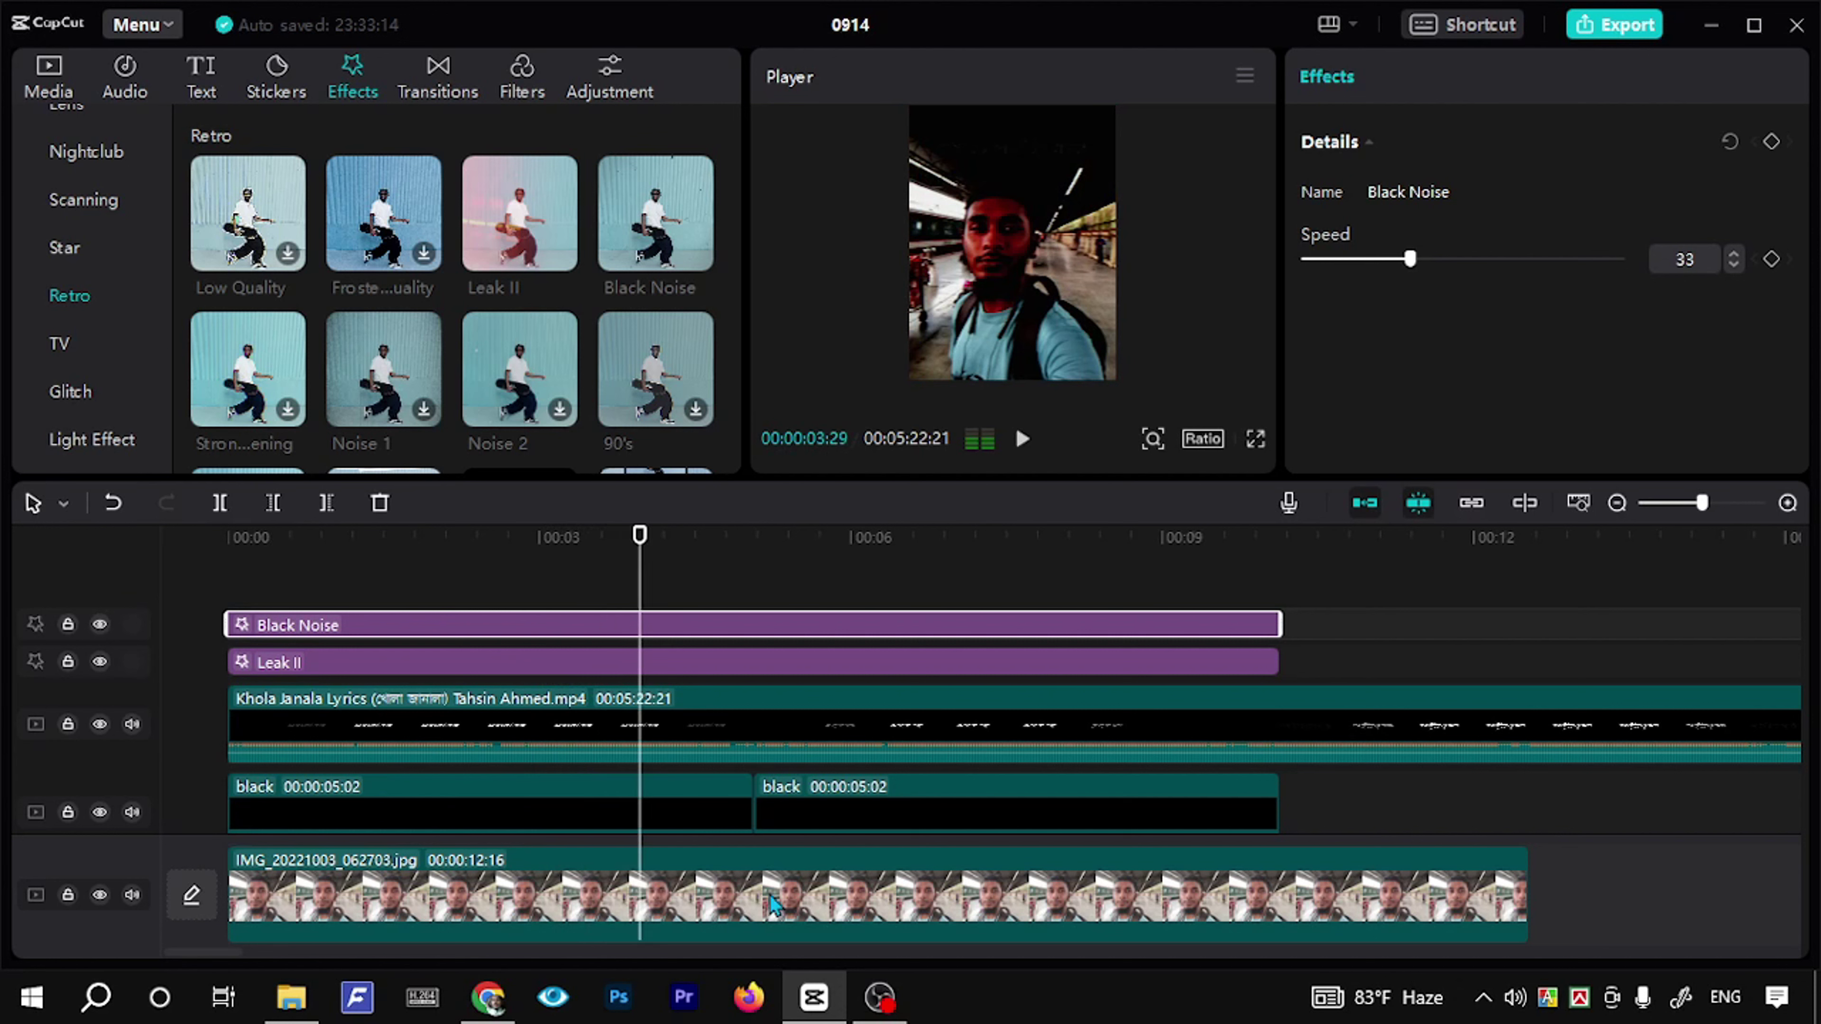
Step: Try the Pendulum 1 combo animation on the whole photo clip and preview it
{"action": "left_click", "coordinate": [735, 916]}
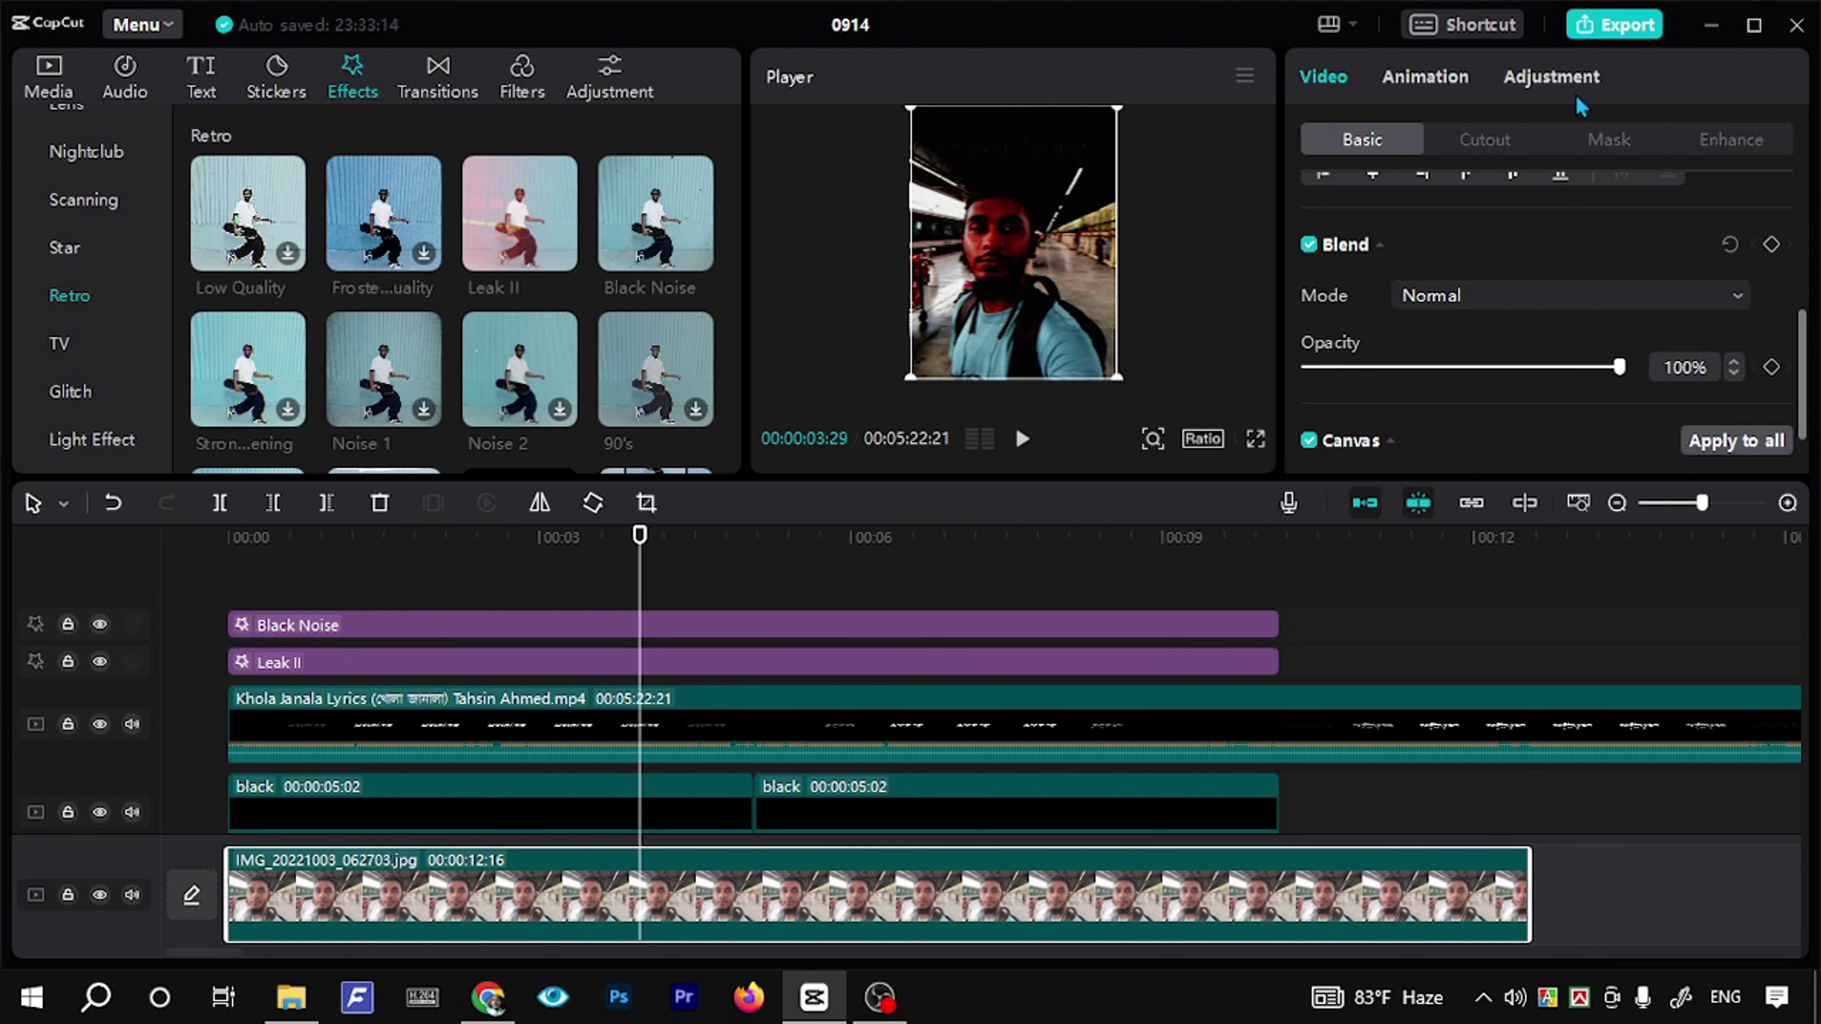
{"action": "left_click", "coordinate": [1434, 86]}
{"action": "left_click", "coordinate": [1696, 144]}
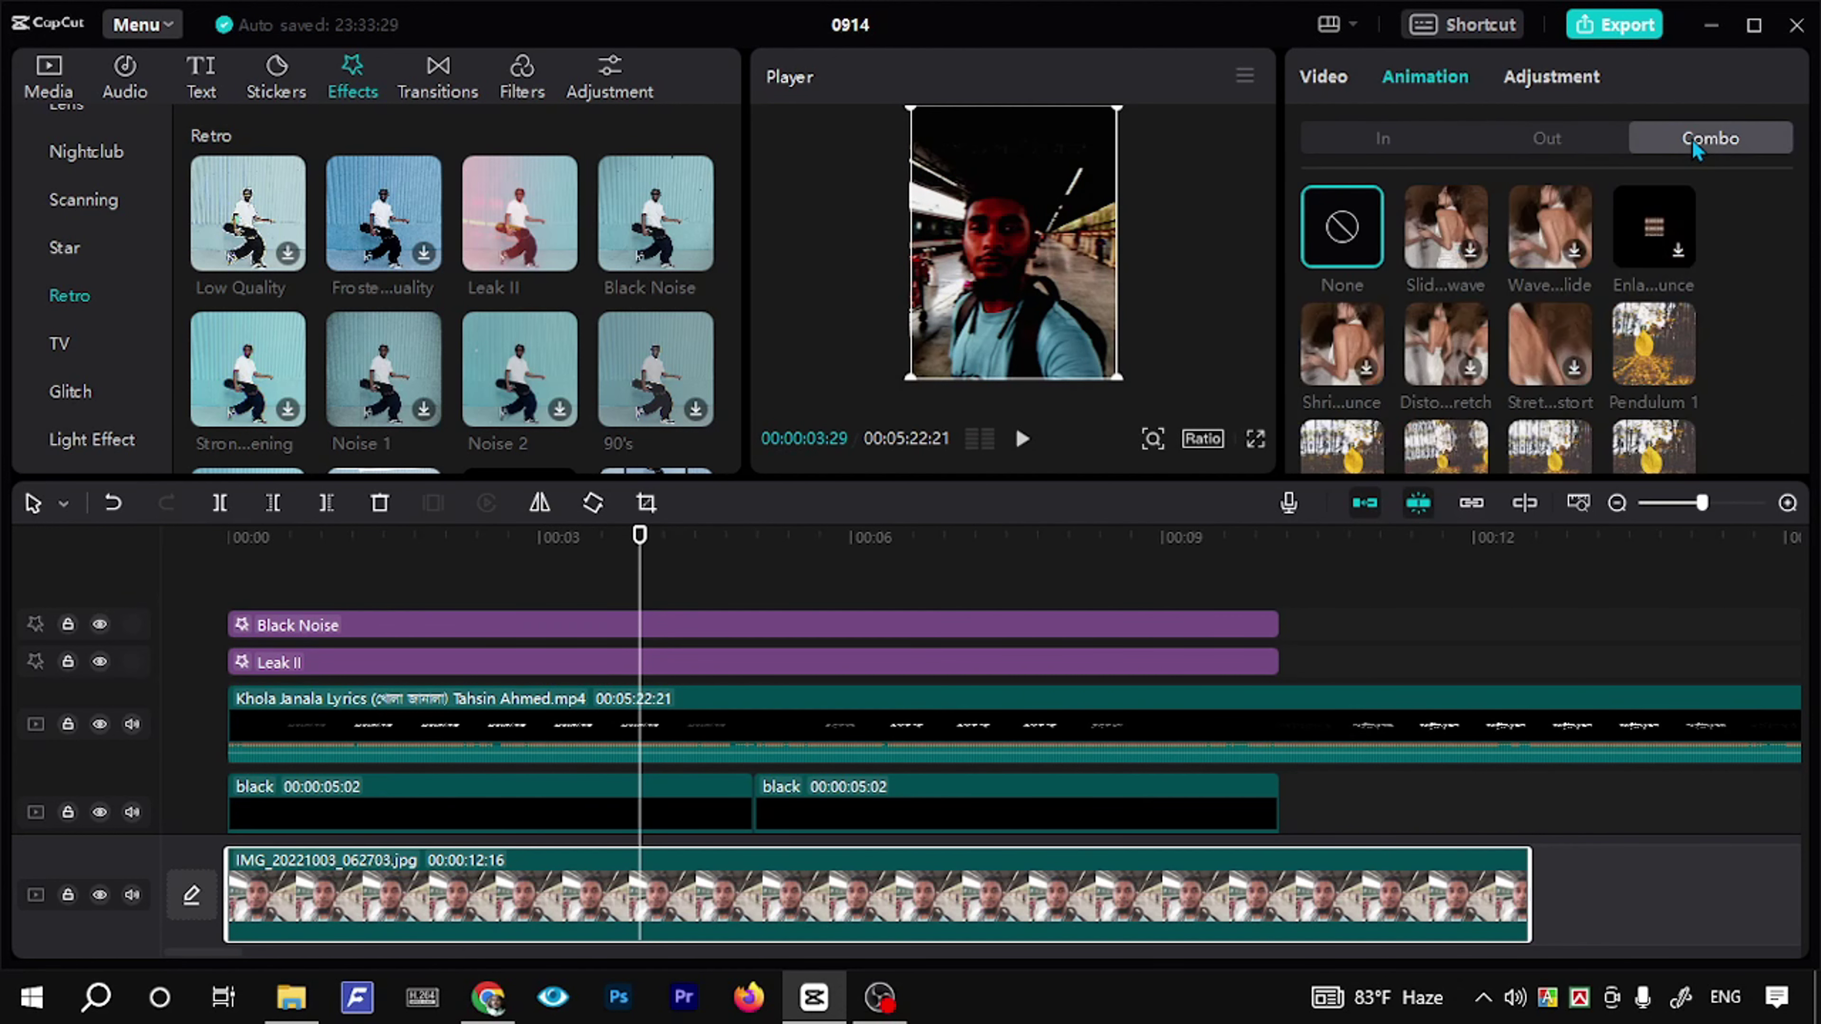
{"action": "scroll", "coordinate": [1562, 301], "scroll_direction": "down", "scroll_amount": 3}
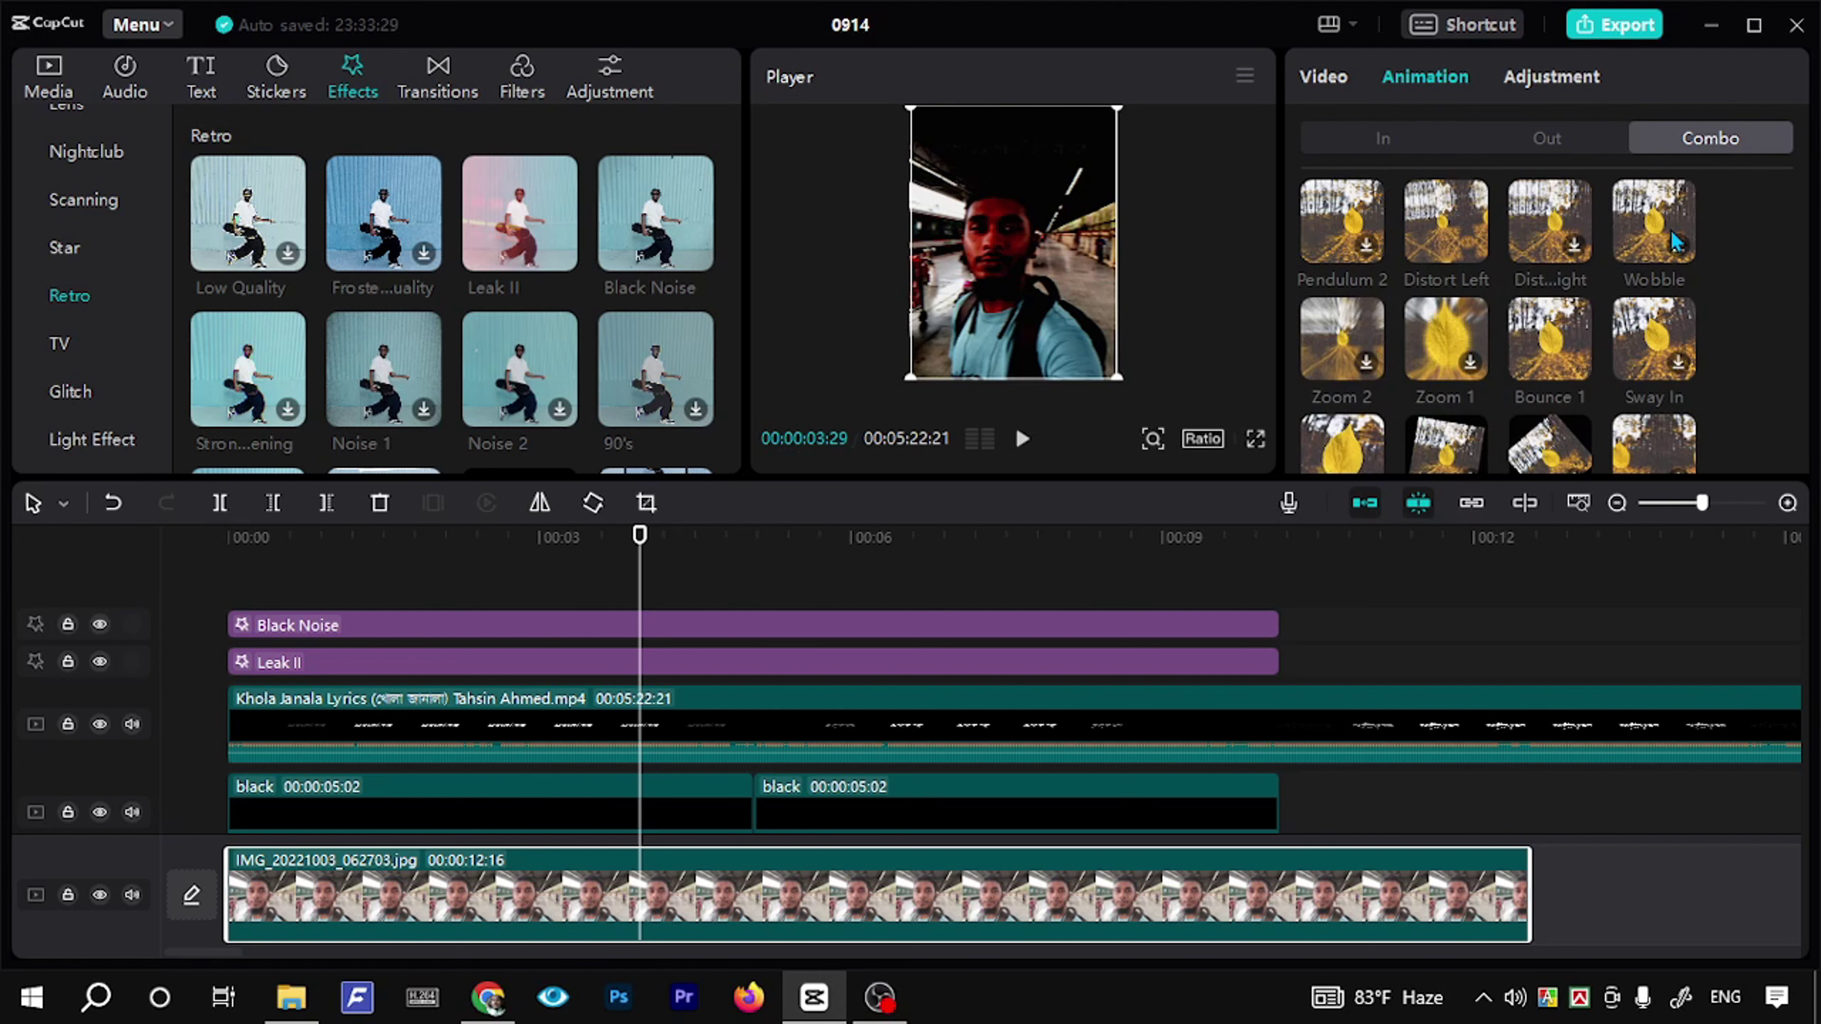
{"action": "scroll", "coordinate": [1671, 229], "scroll_direction": "up", "scroll_amount": 3}
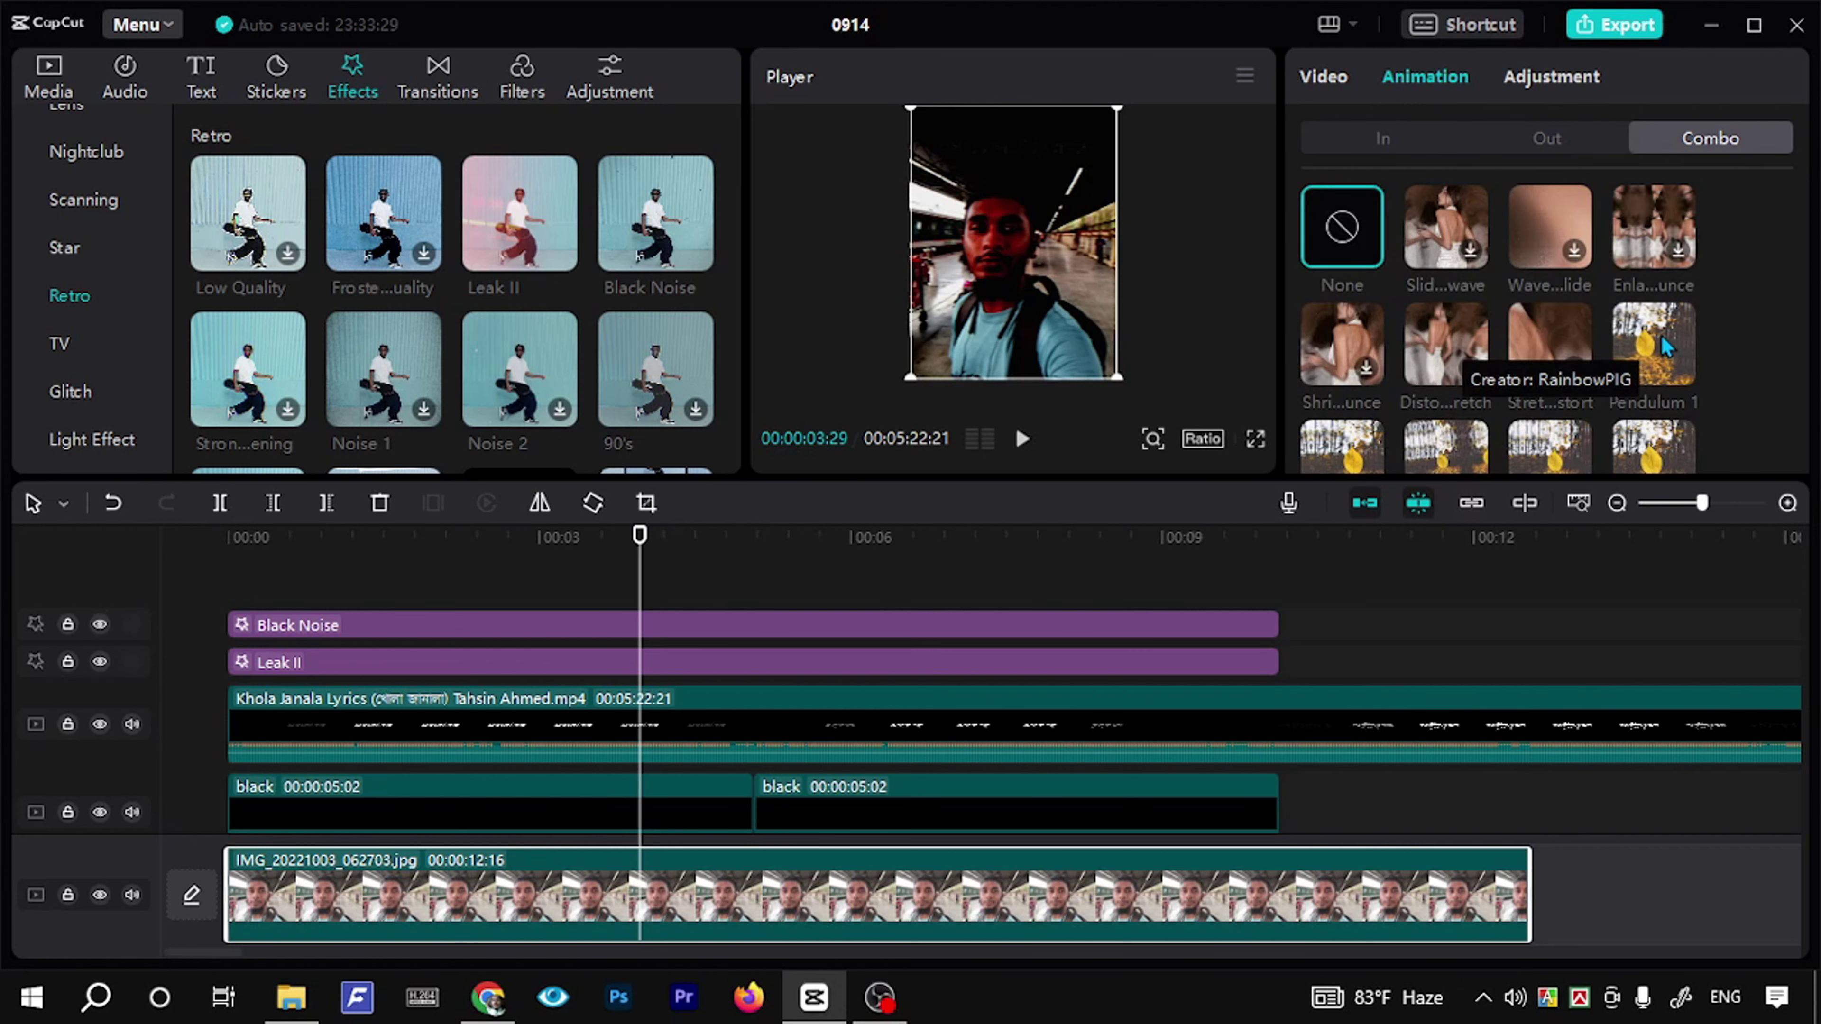
{"action": "left_click", "coordinate": [1678, 374]}
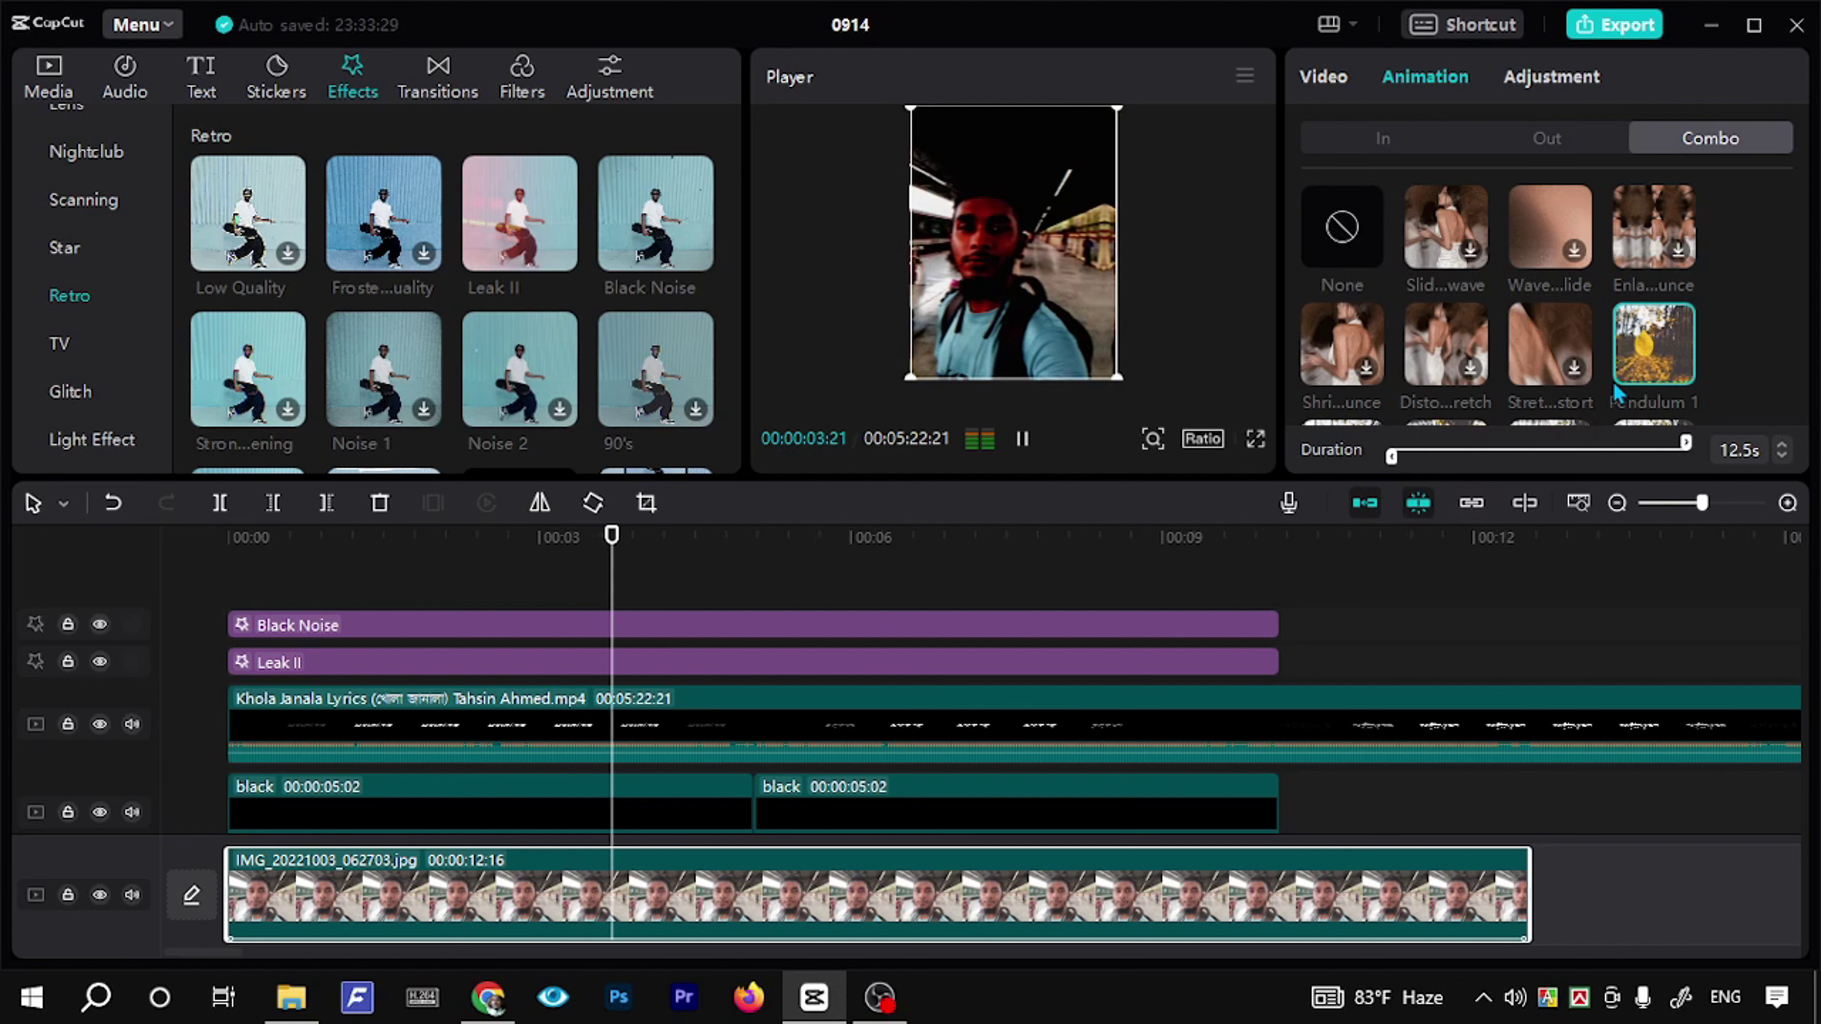
{"action": "key", "text": "space"}
Step: Try splitting the animated photo clip at 00:00:03:02, then undo the split
{"action": "left_click", "coordinate": [554, 567]}
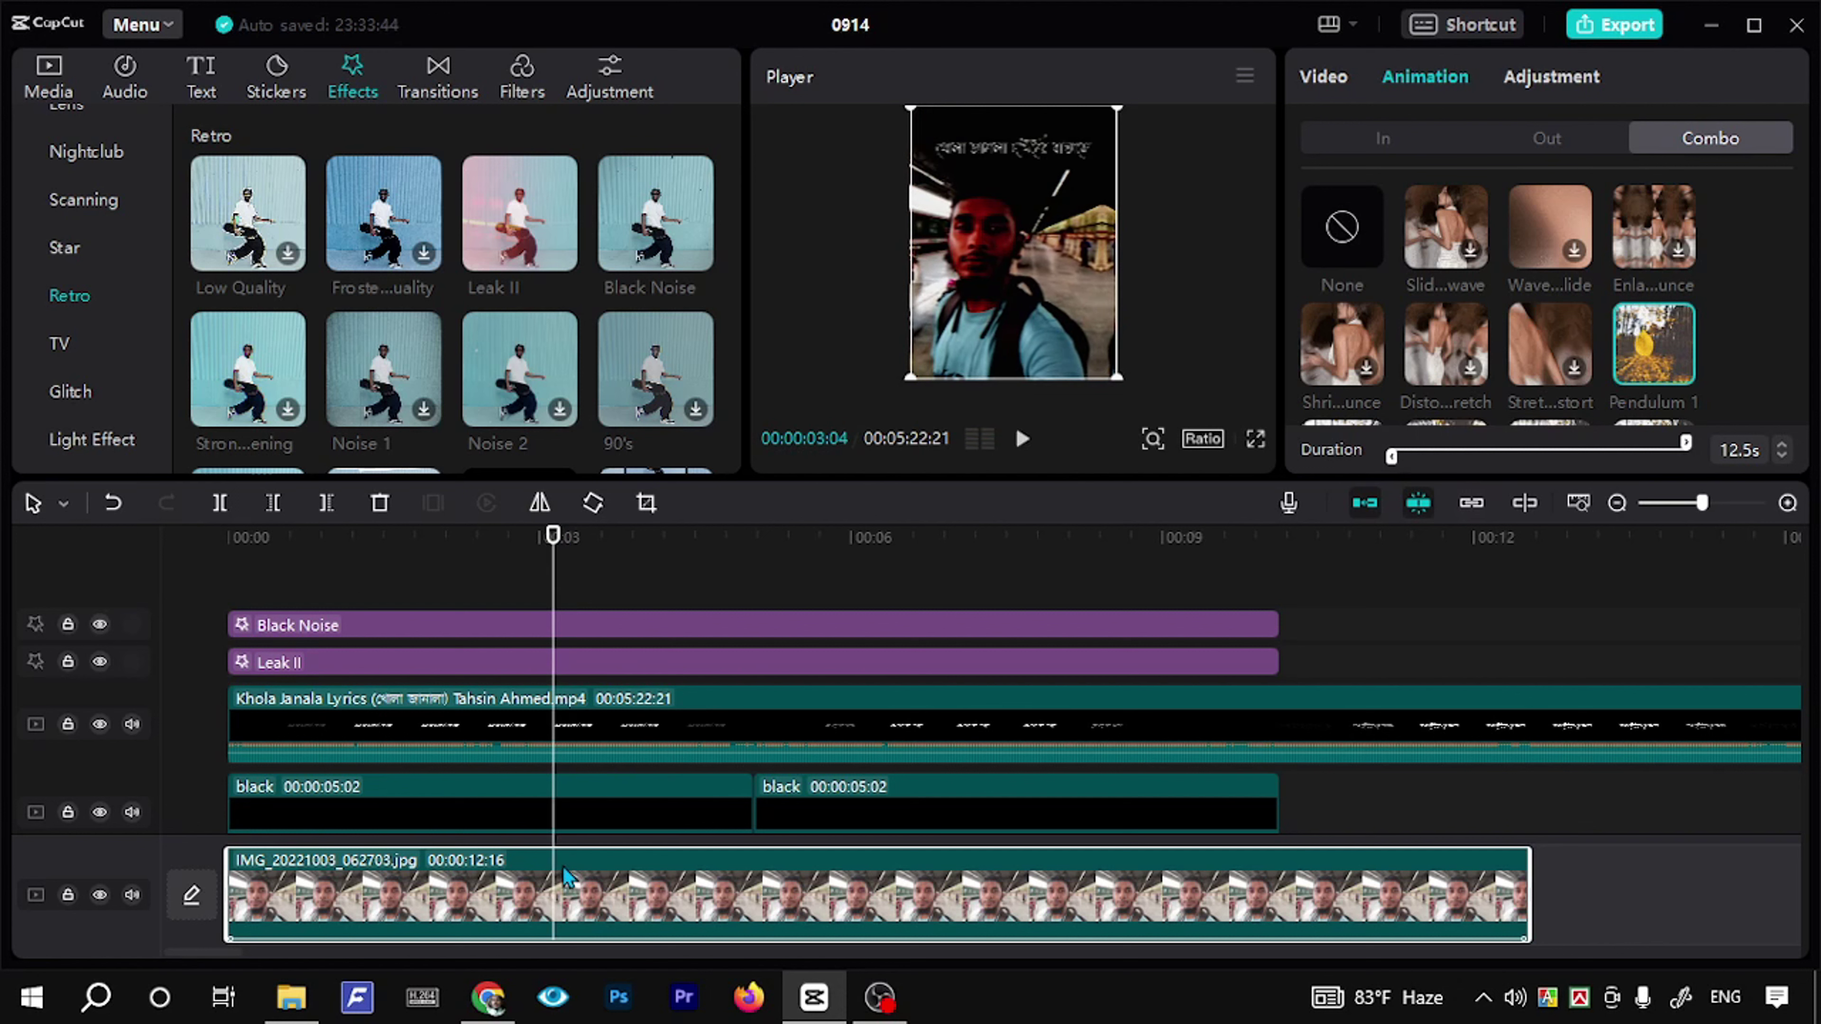
{"action": "right_click", "coordinate": [559, 893]}
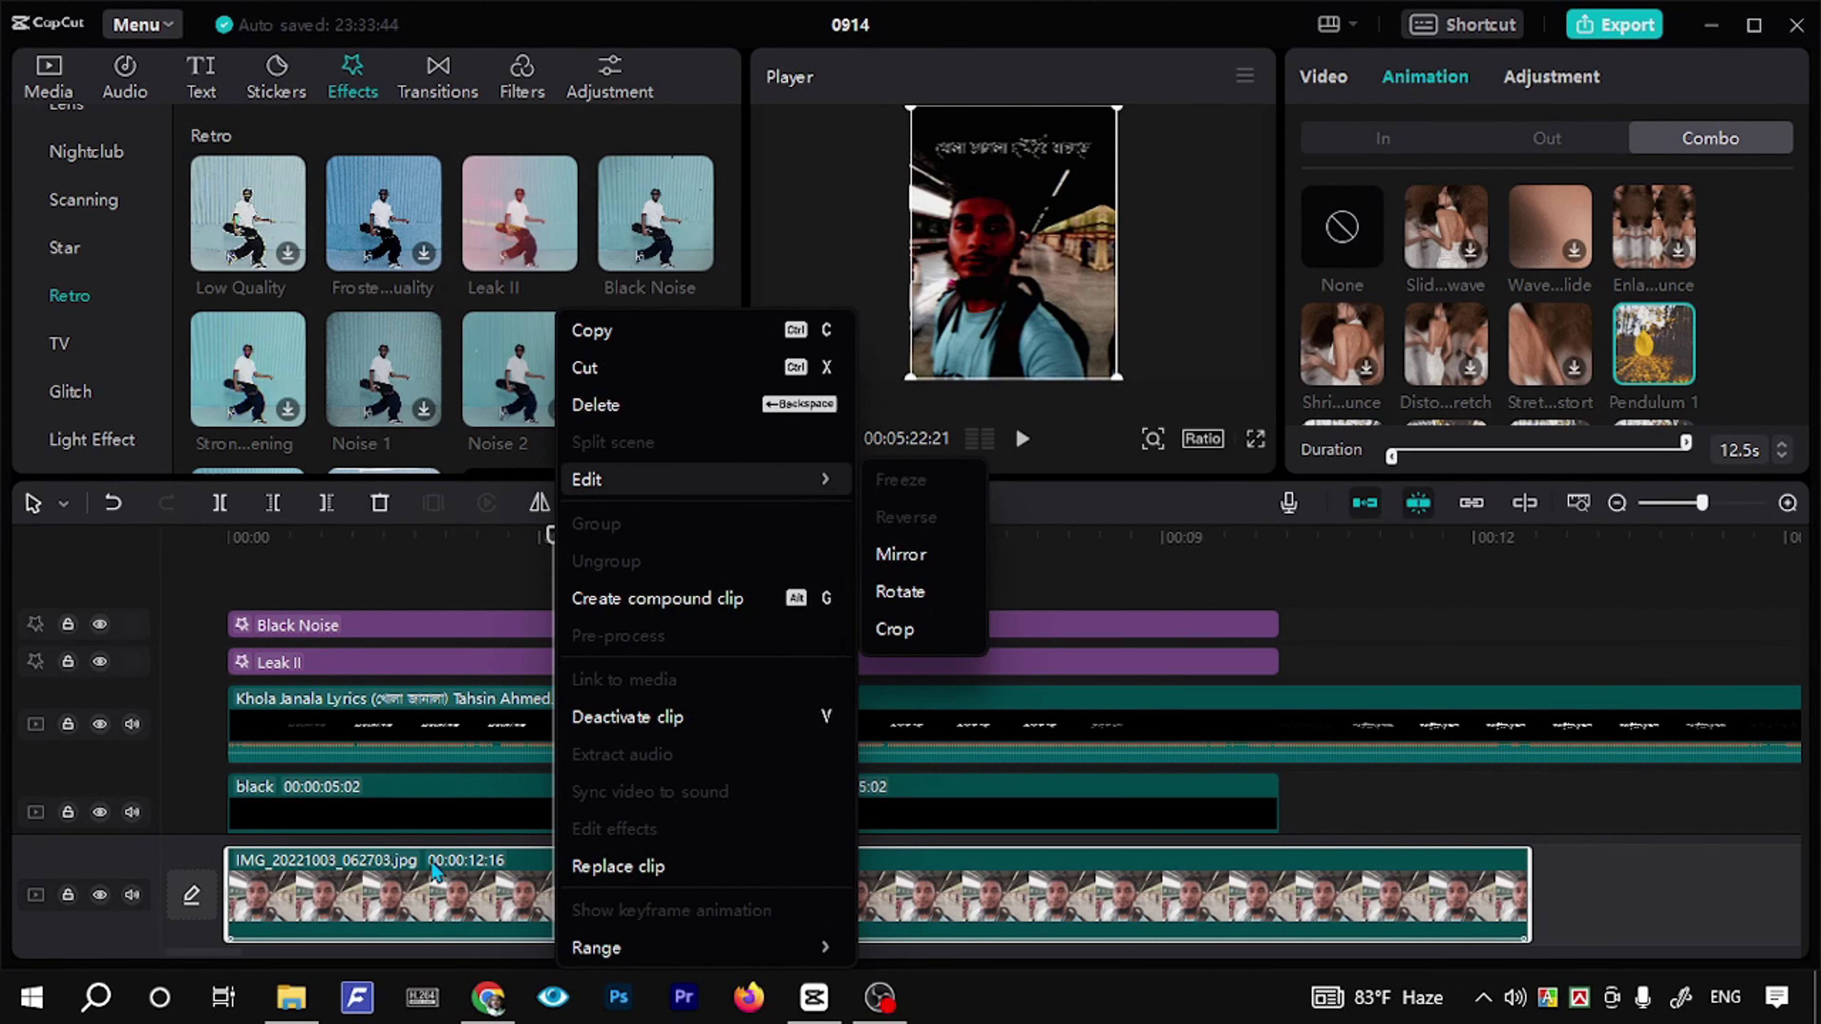
{"action": "left_click", "coordinate": [220, 508]}
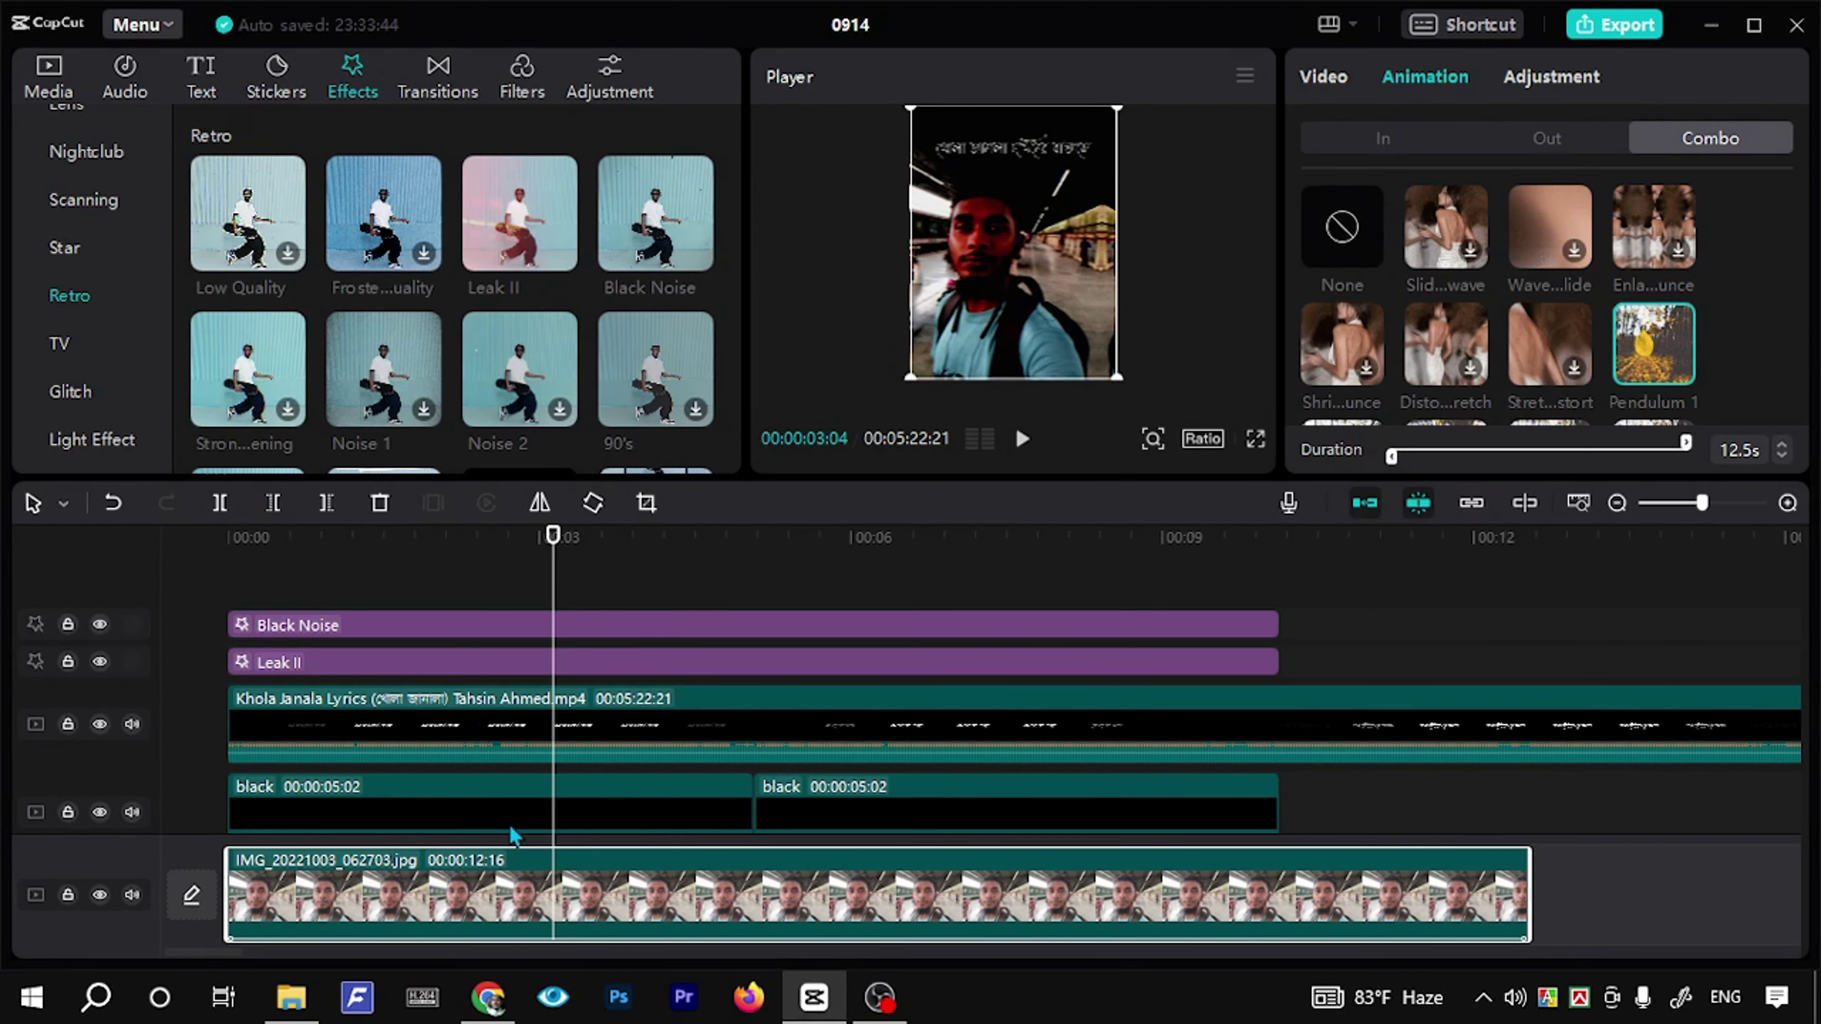
{"action": "left_click", "coordinate": [1360, 798]}
{"action": "left_click", "coordinate": [1387, 797]}
{"action": "scroll", "coordinate": [860, 718], "scroll_direction": "down", "scroll_amount": 2}
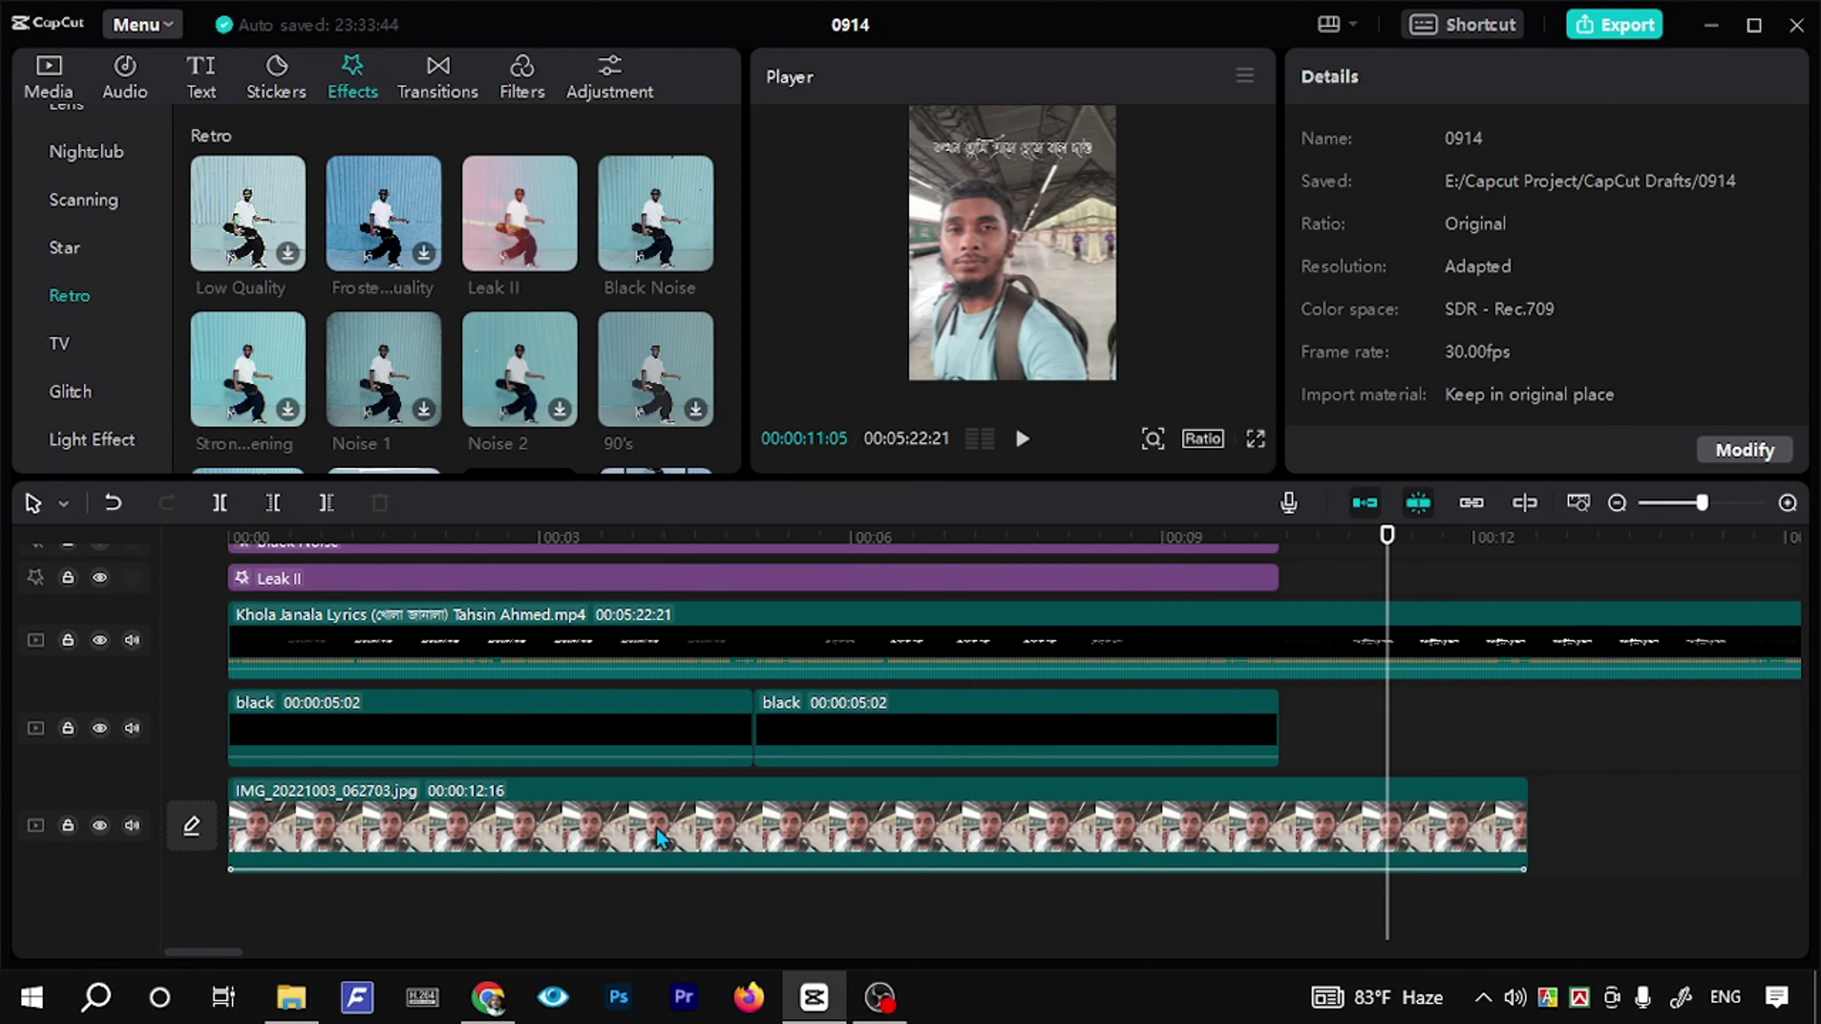
{"action": "left_click", "coordinate": [665, 835]}
{"action": "left_click", "coordinate": [547, 539]}
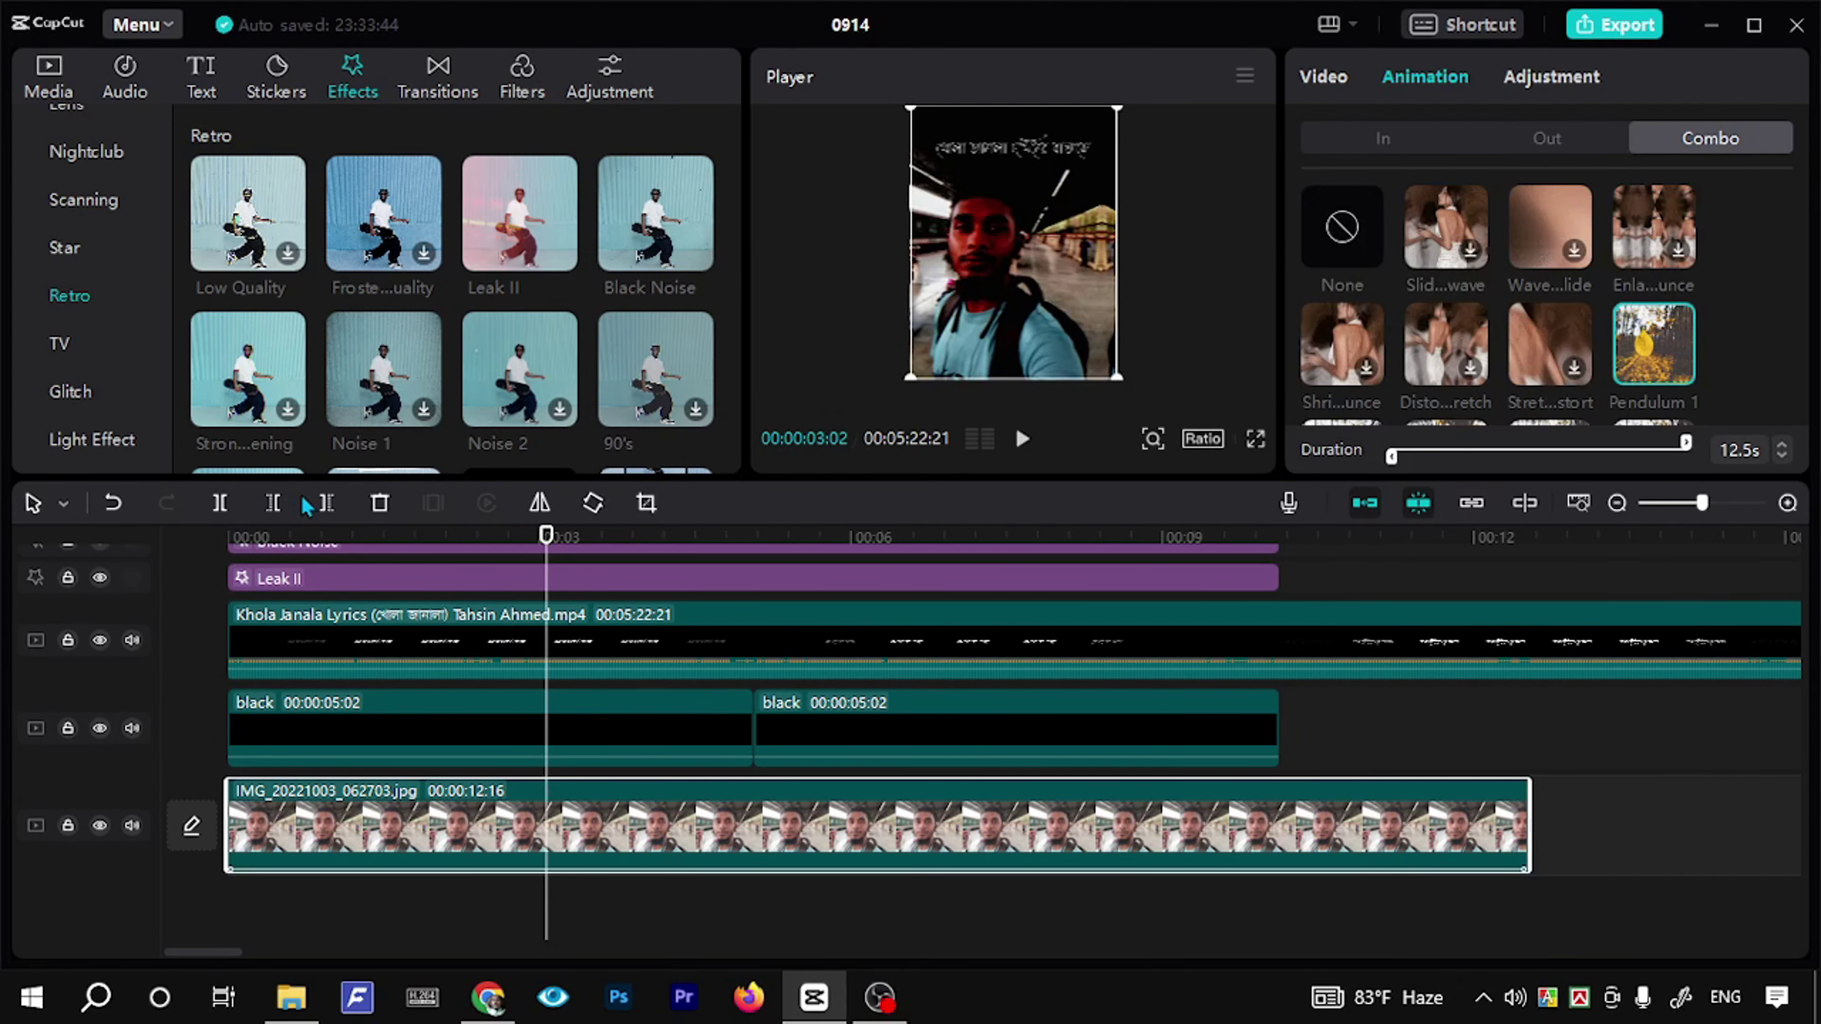
{"action": "left_click", "coordinate": [221, 504]}
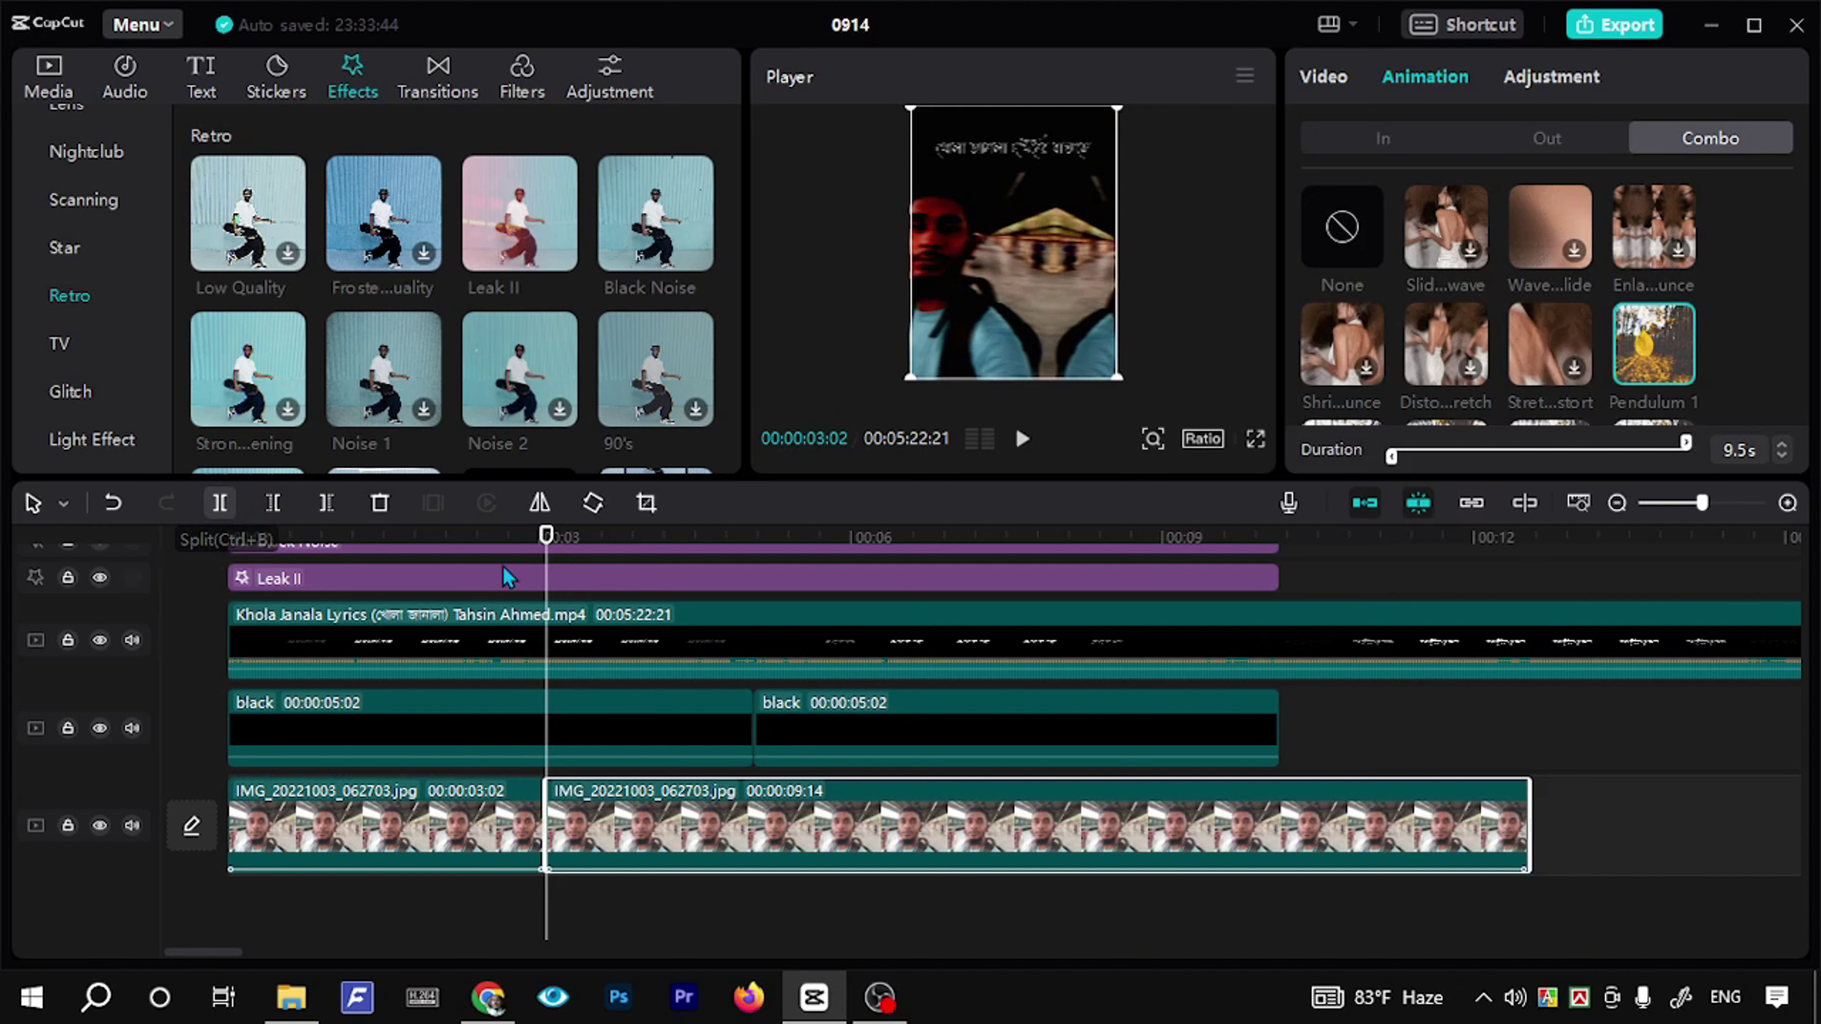
{"action": "left_click_drag", "start_coordinate": [547, 553], "coordinate": [684, 555]}
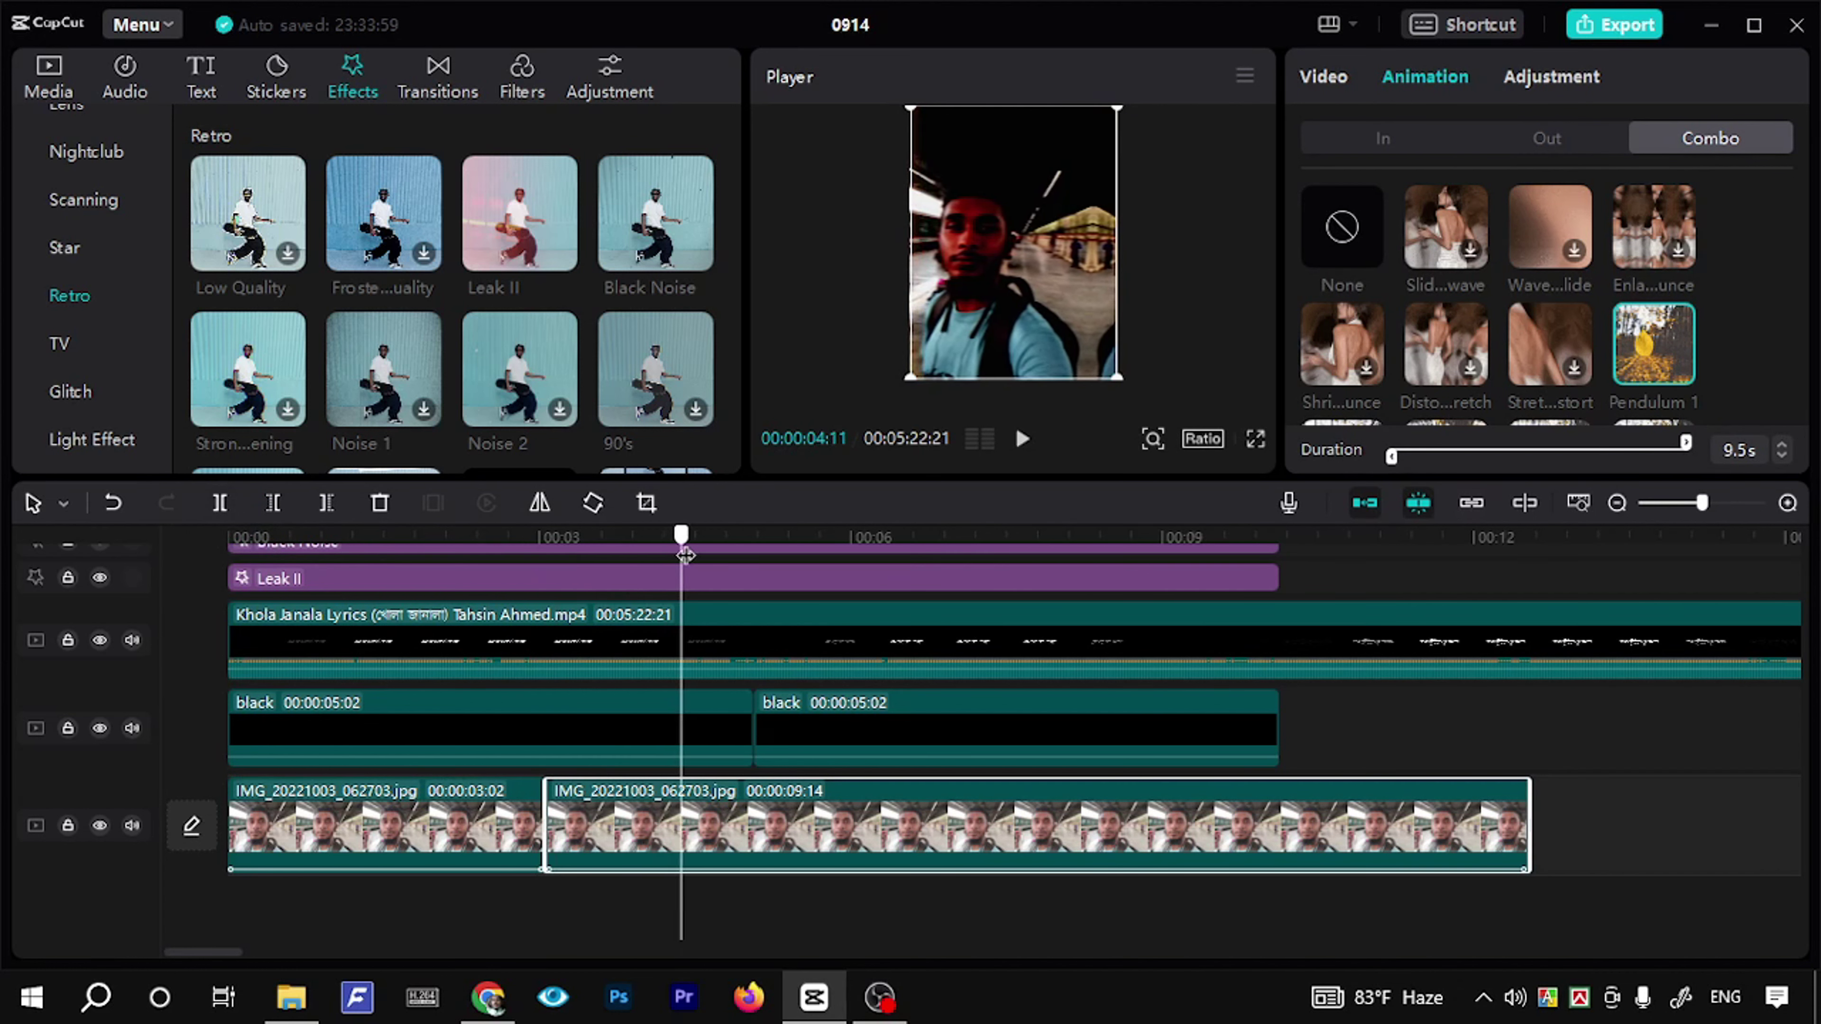
{"action": "key", "text": "ctrl+z"}
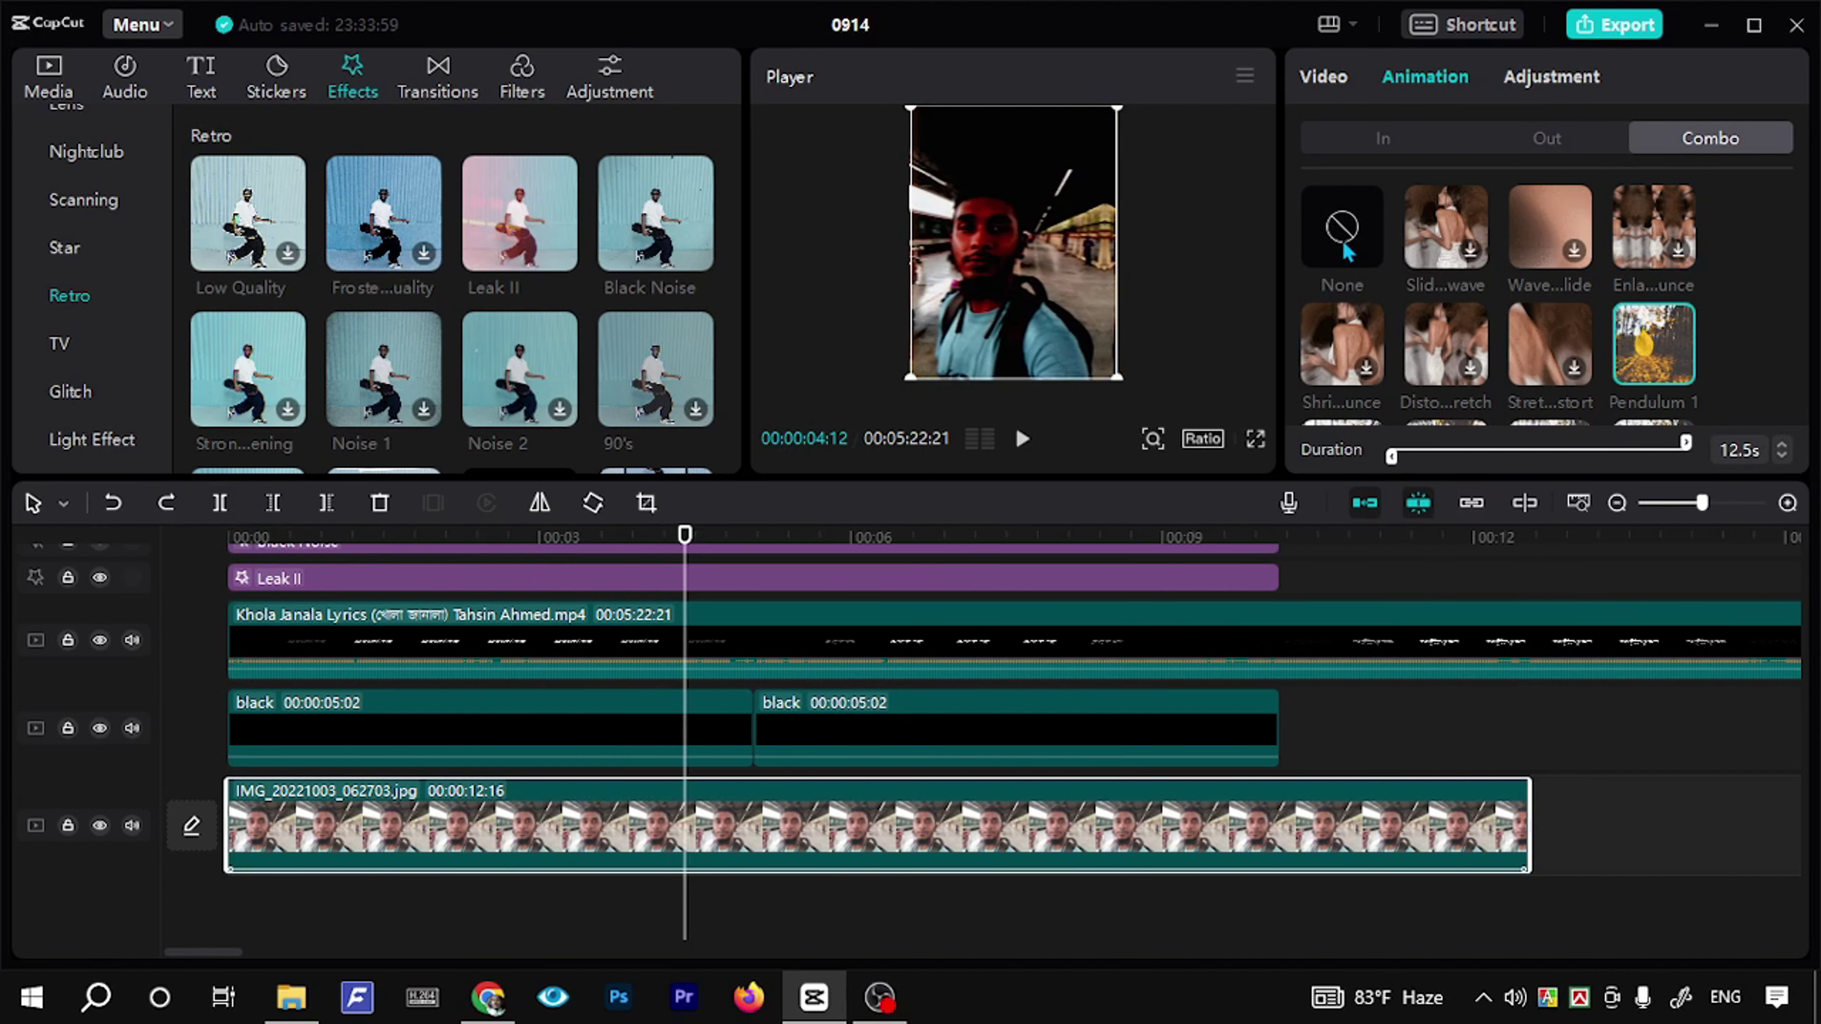
Step: Remove the photo clip's combo animation and split the photo into four segments at 00:00:03:06, 00:00:05:23 and 00:00:08:05
{"action": "left_click", "coordinate": [1345, 247]}
{"action": "left_click_drag", "start_coordinate": [632, 544], "coordinate": [560, 545]}
{"action": "key", "text": "ctrl+b"}
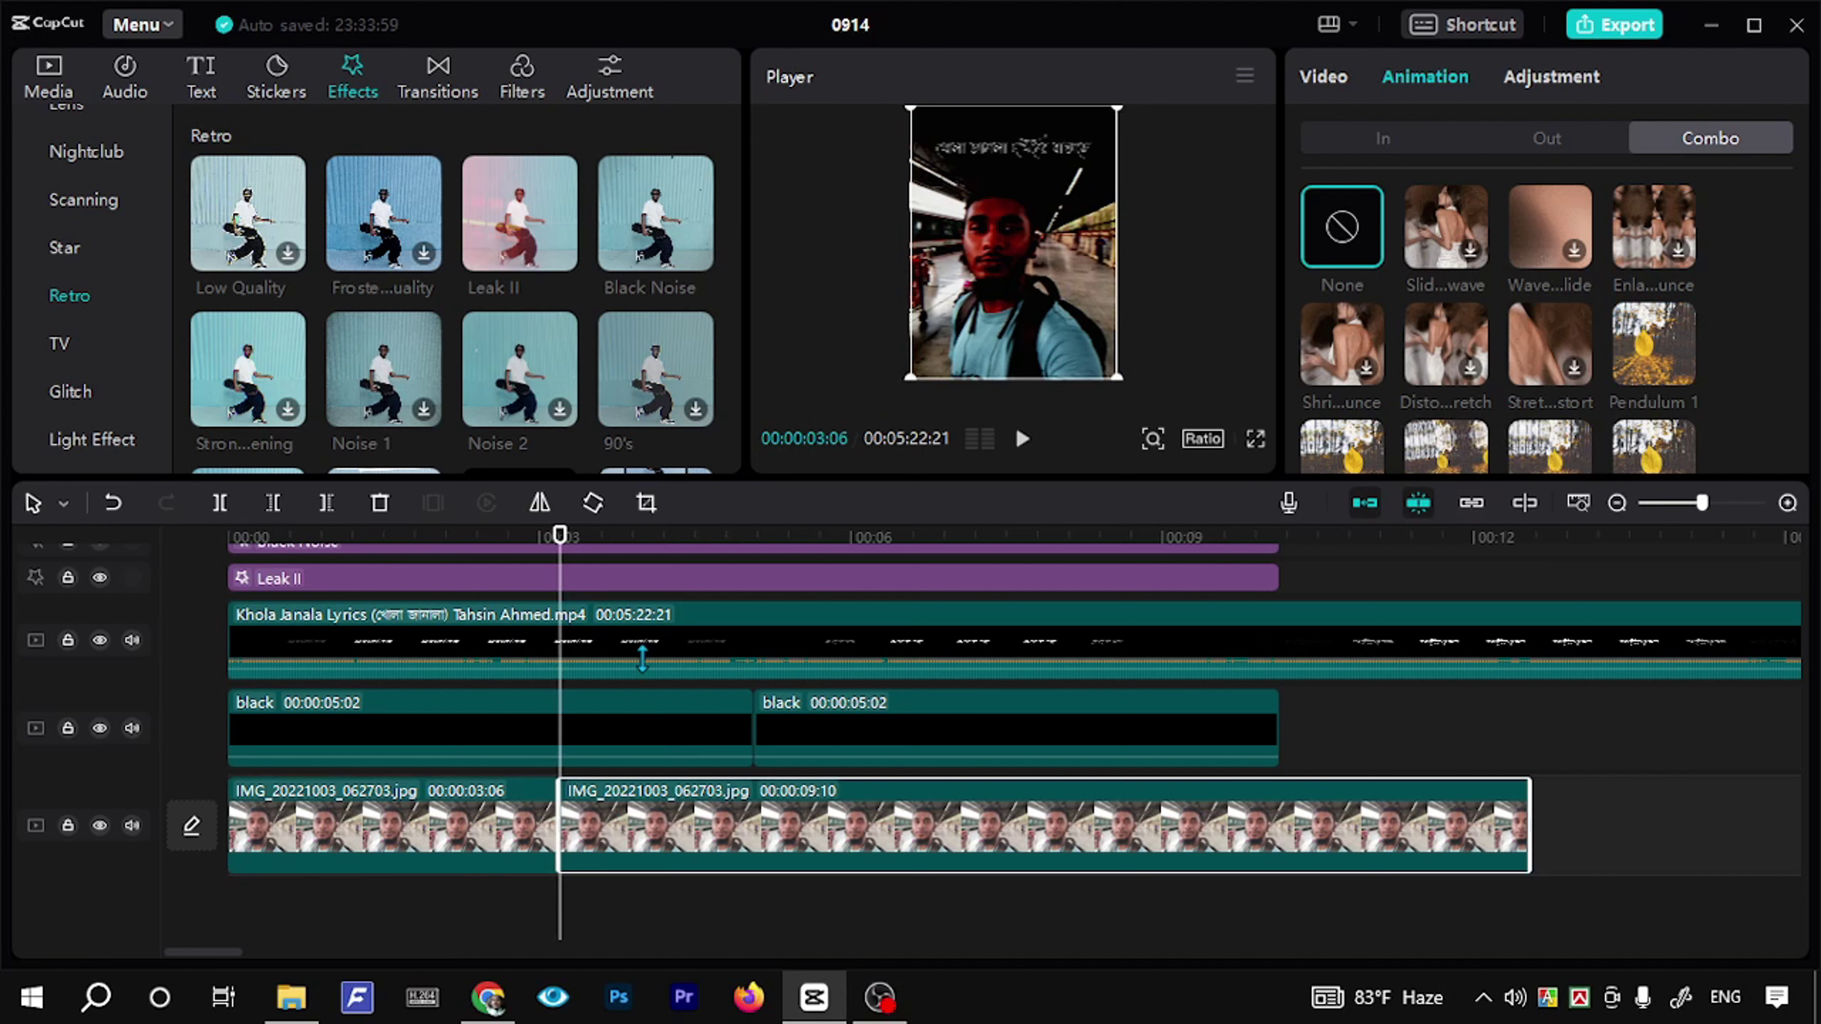
{"action": "left_click", "coordinate": [828, 544]}
{"action": "key", "text": "ctrl+b"}
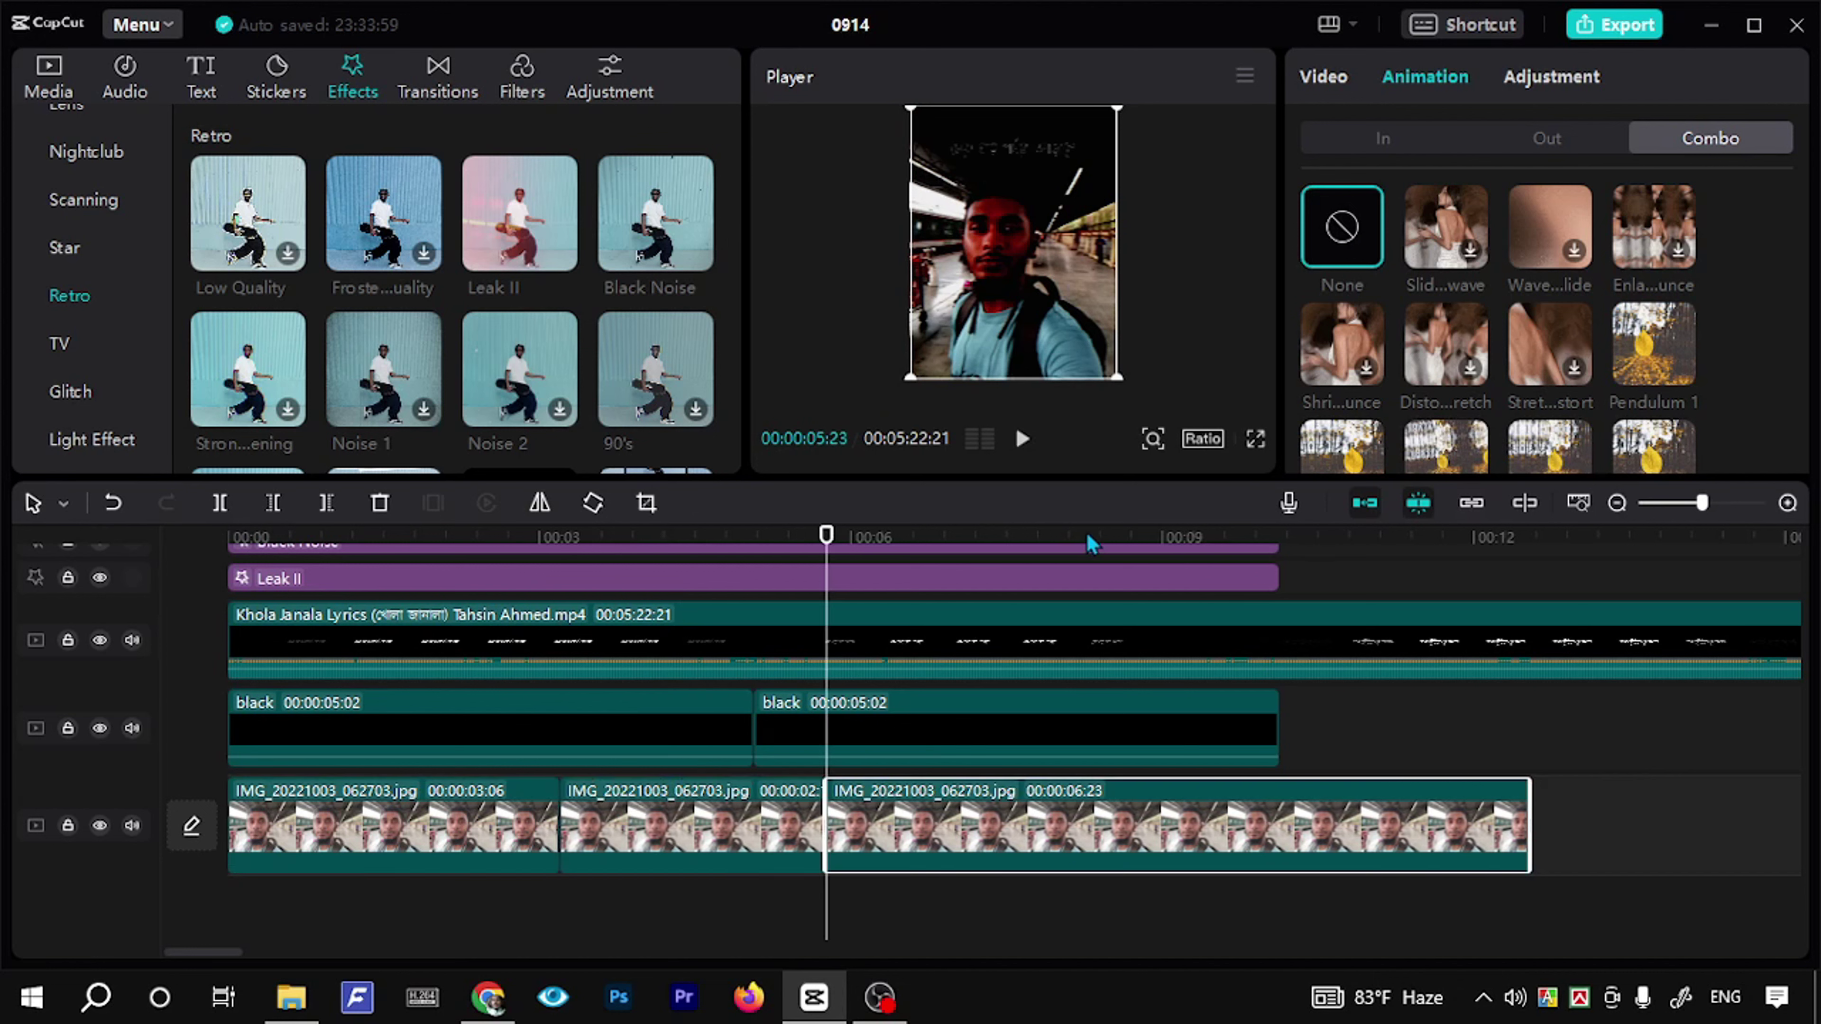
{"action": "left_click", "coordinate": [1075, 541]}
{"action": "key", "text": "ctrl+b"}
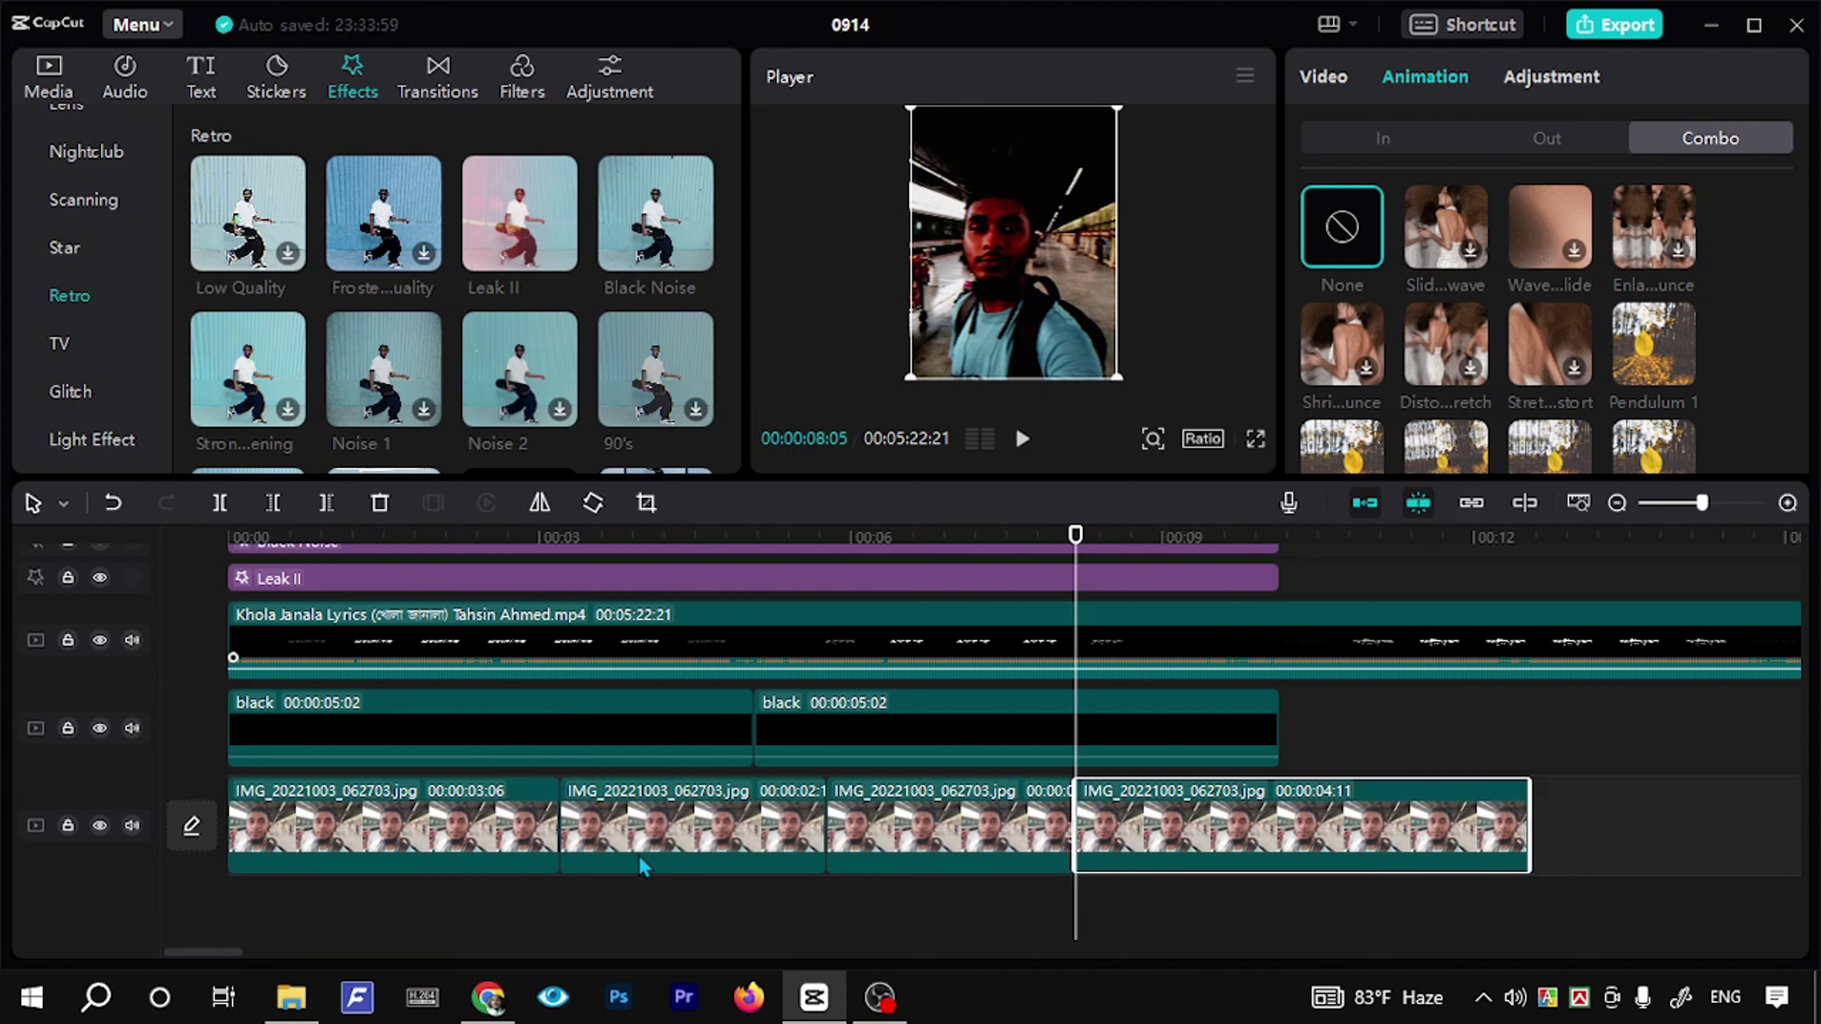
Step: Apply the Pendulum 1 combo animation to the first photo segment, closing the Crop window without changes
{"action": "left_click", "coordinate": [443, 834]}
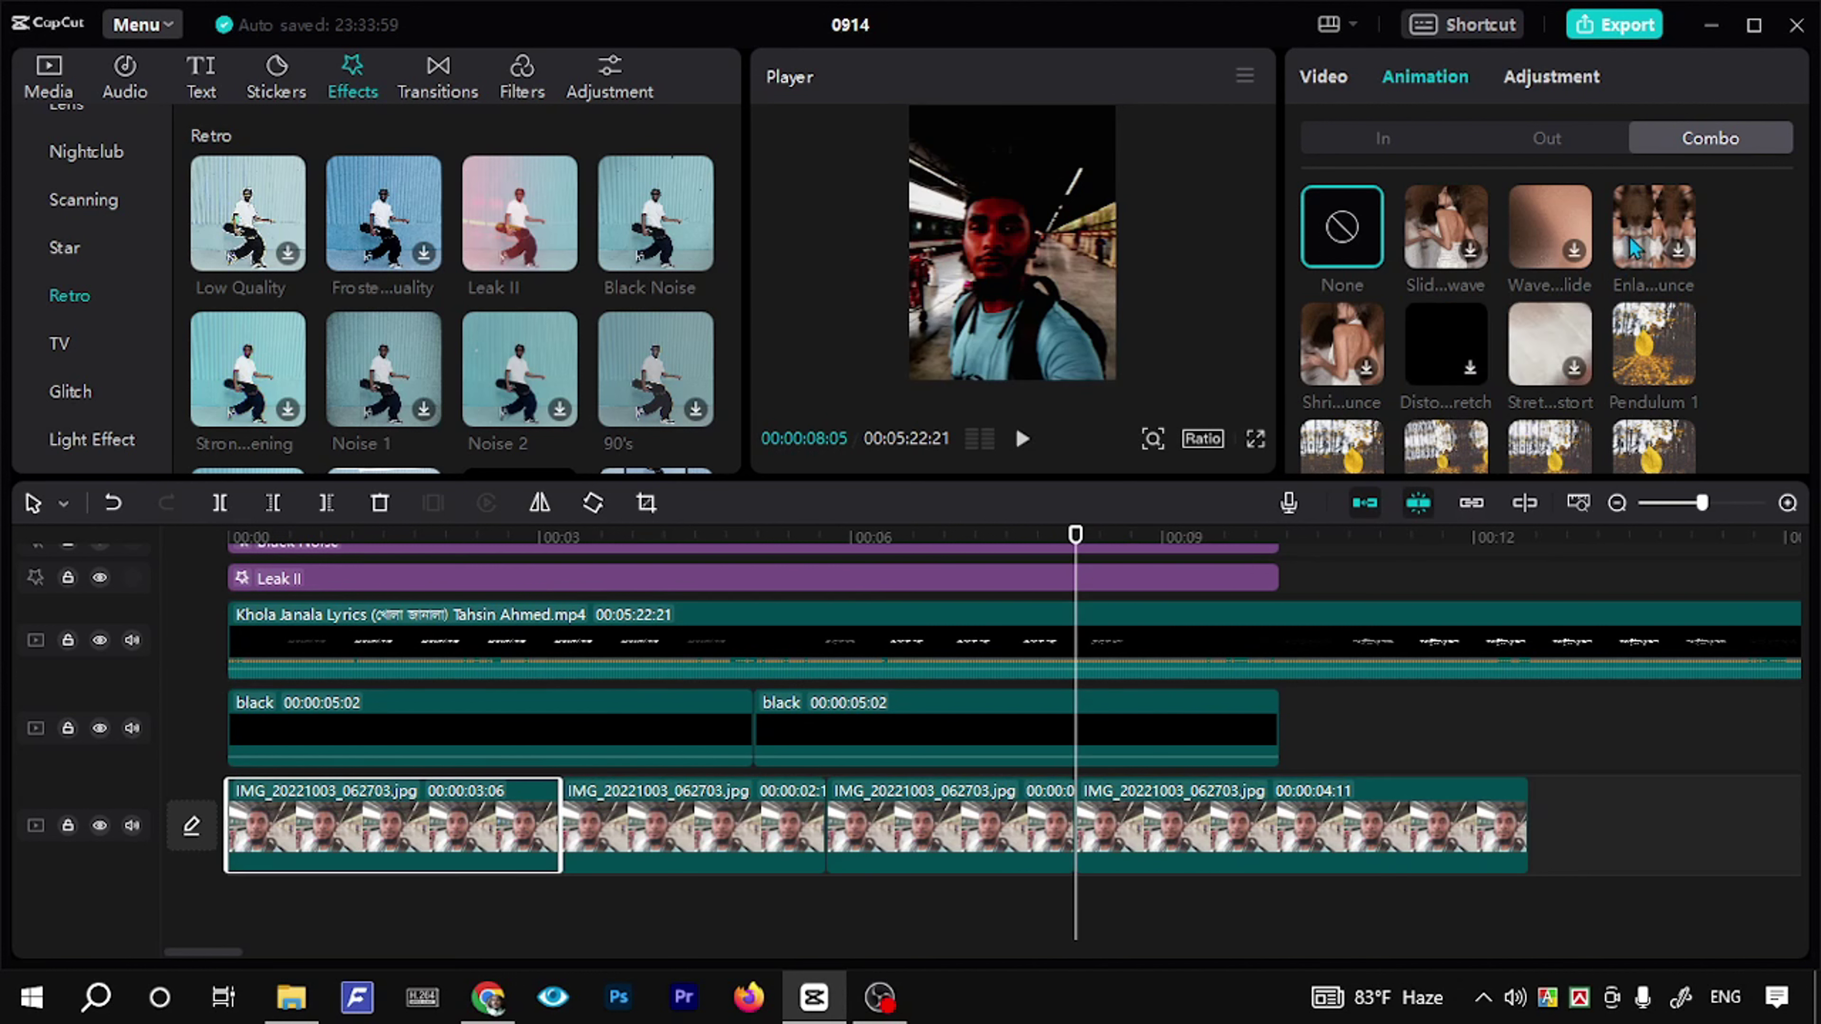
{"action": "left_click", "coordinate": [1646, 369]}
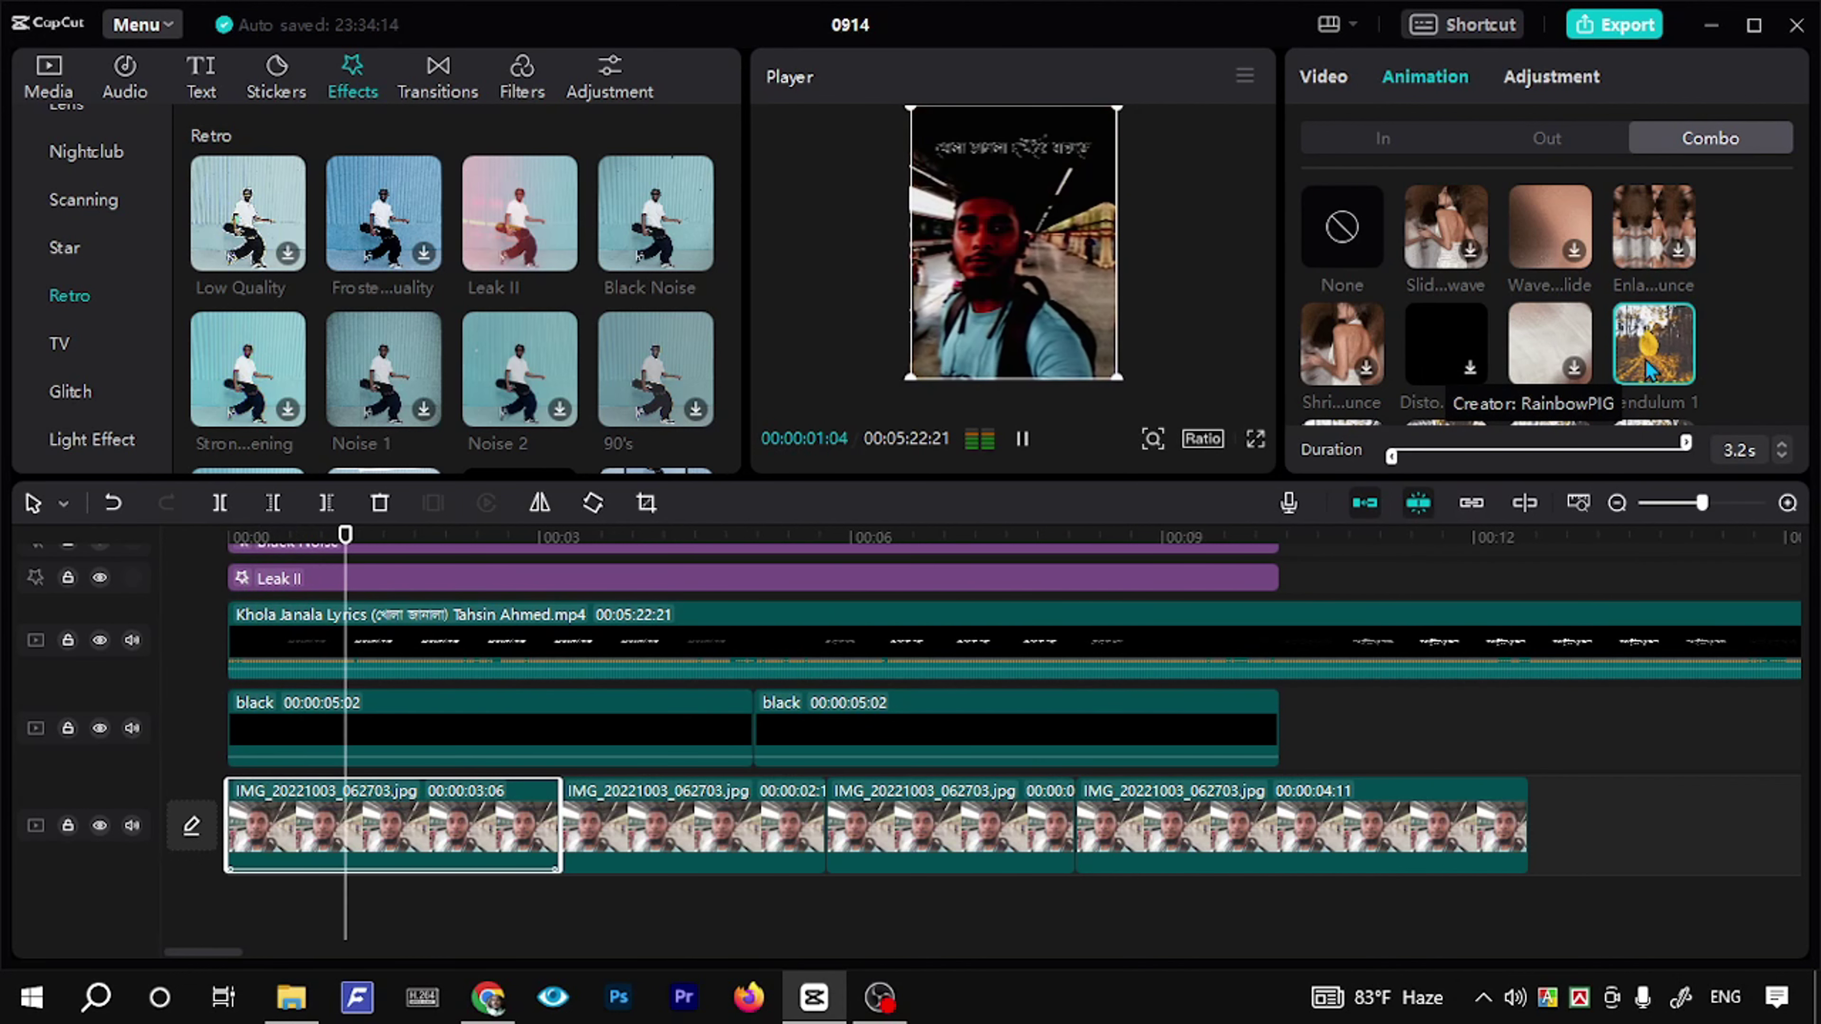
{"action": "left_click", "coordinate": [647, 504]}
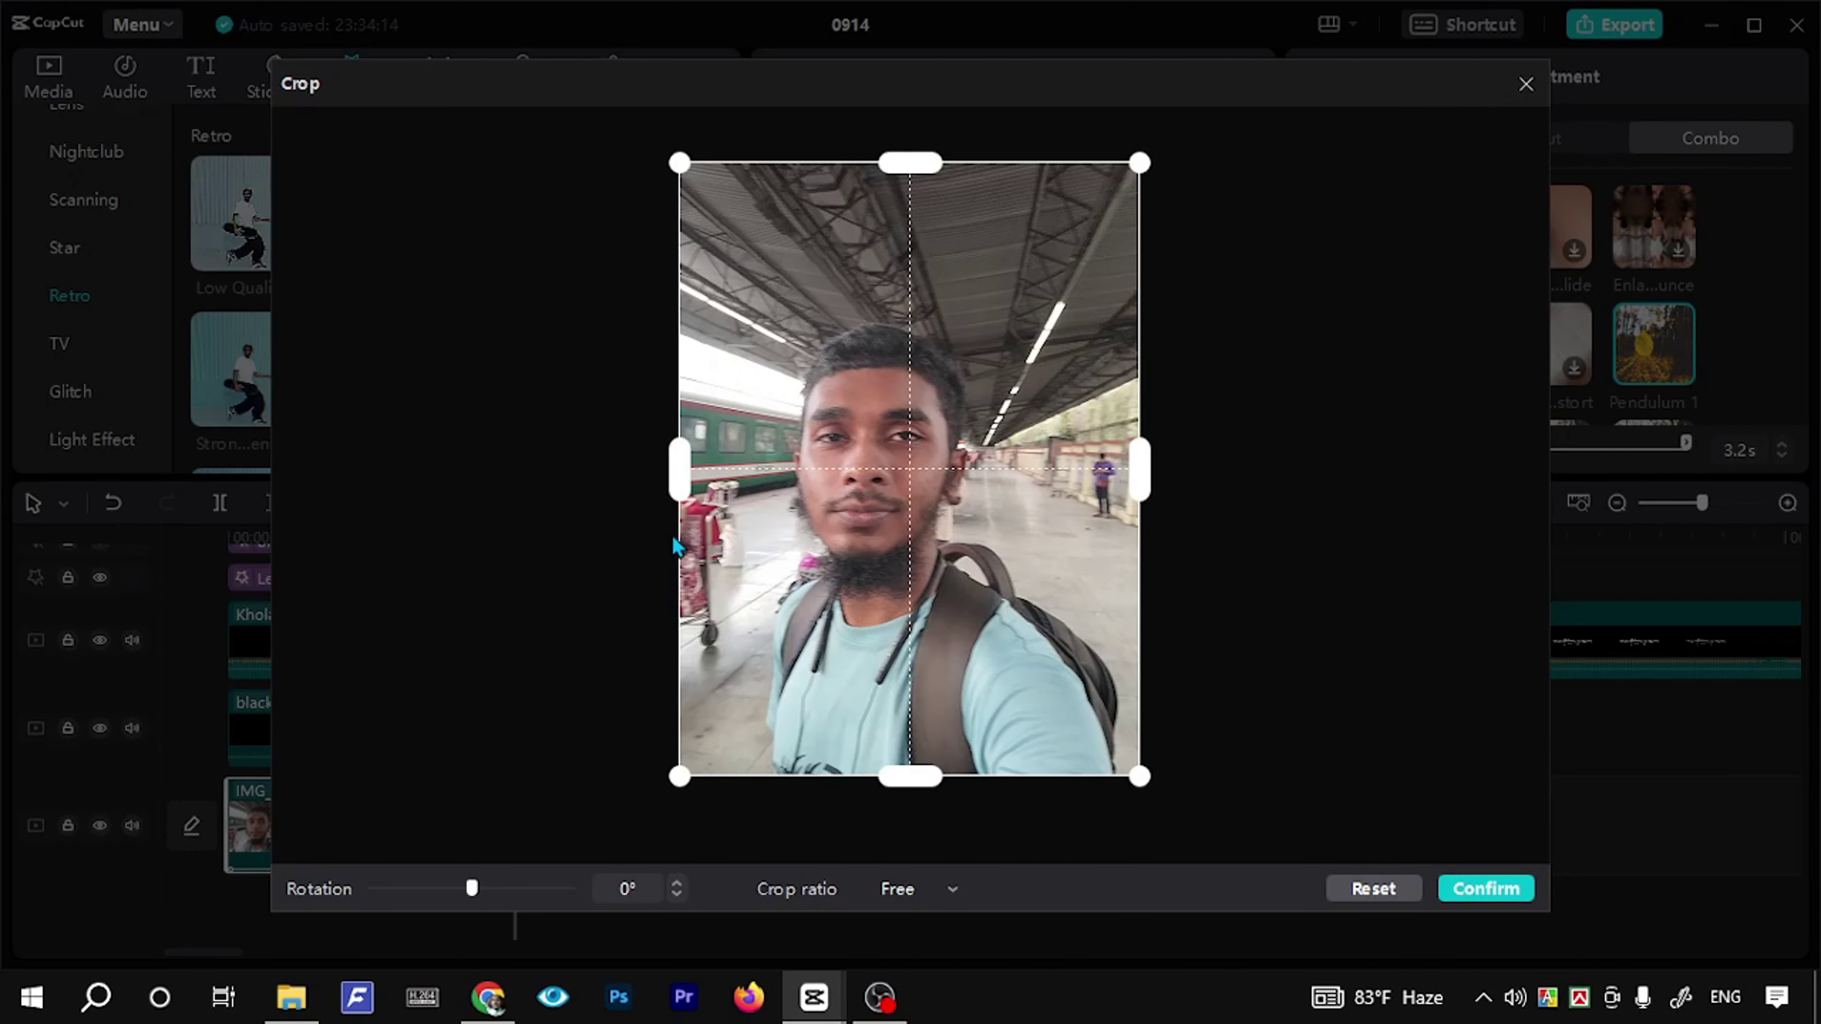
{"action": "left_click", "coordinate": [1525, 87]}
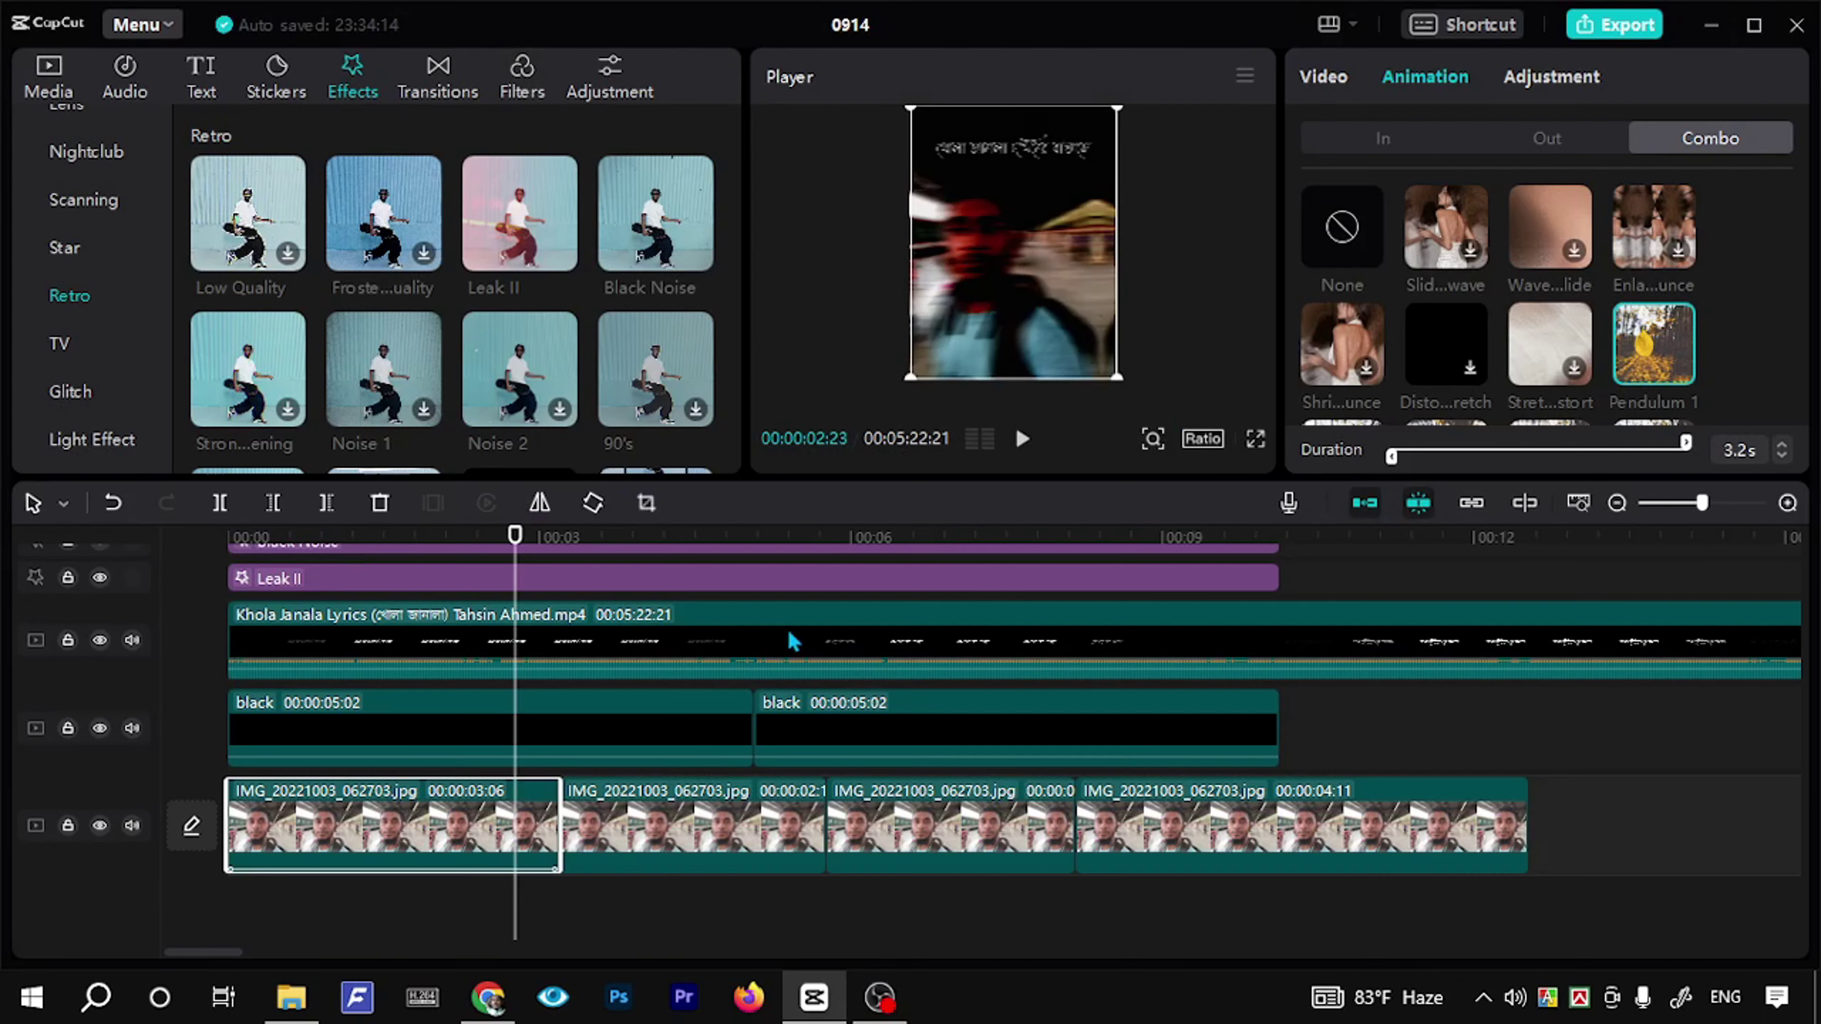
Step: Apply the Distort Right combo animation to the second photo segment and preview it
{"action": "left_click", "coordinate": [648, 826]}
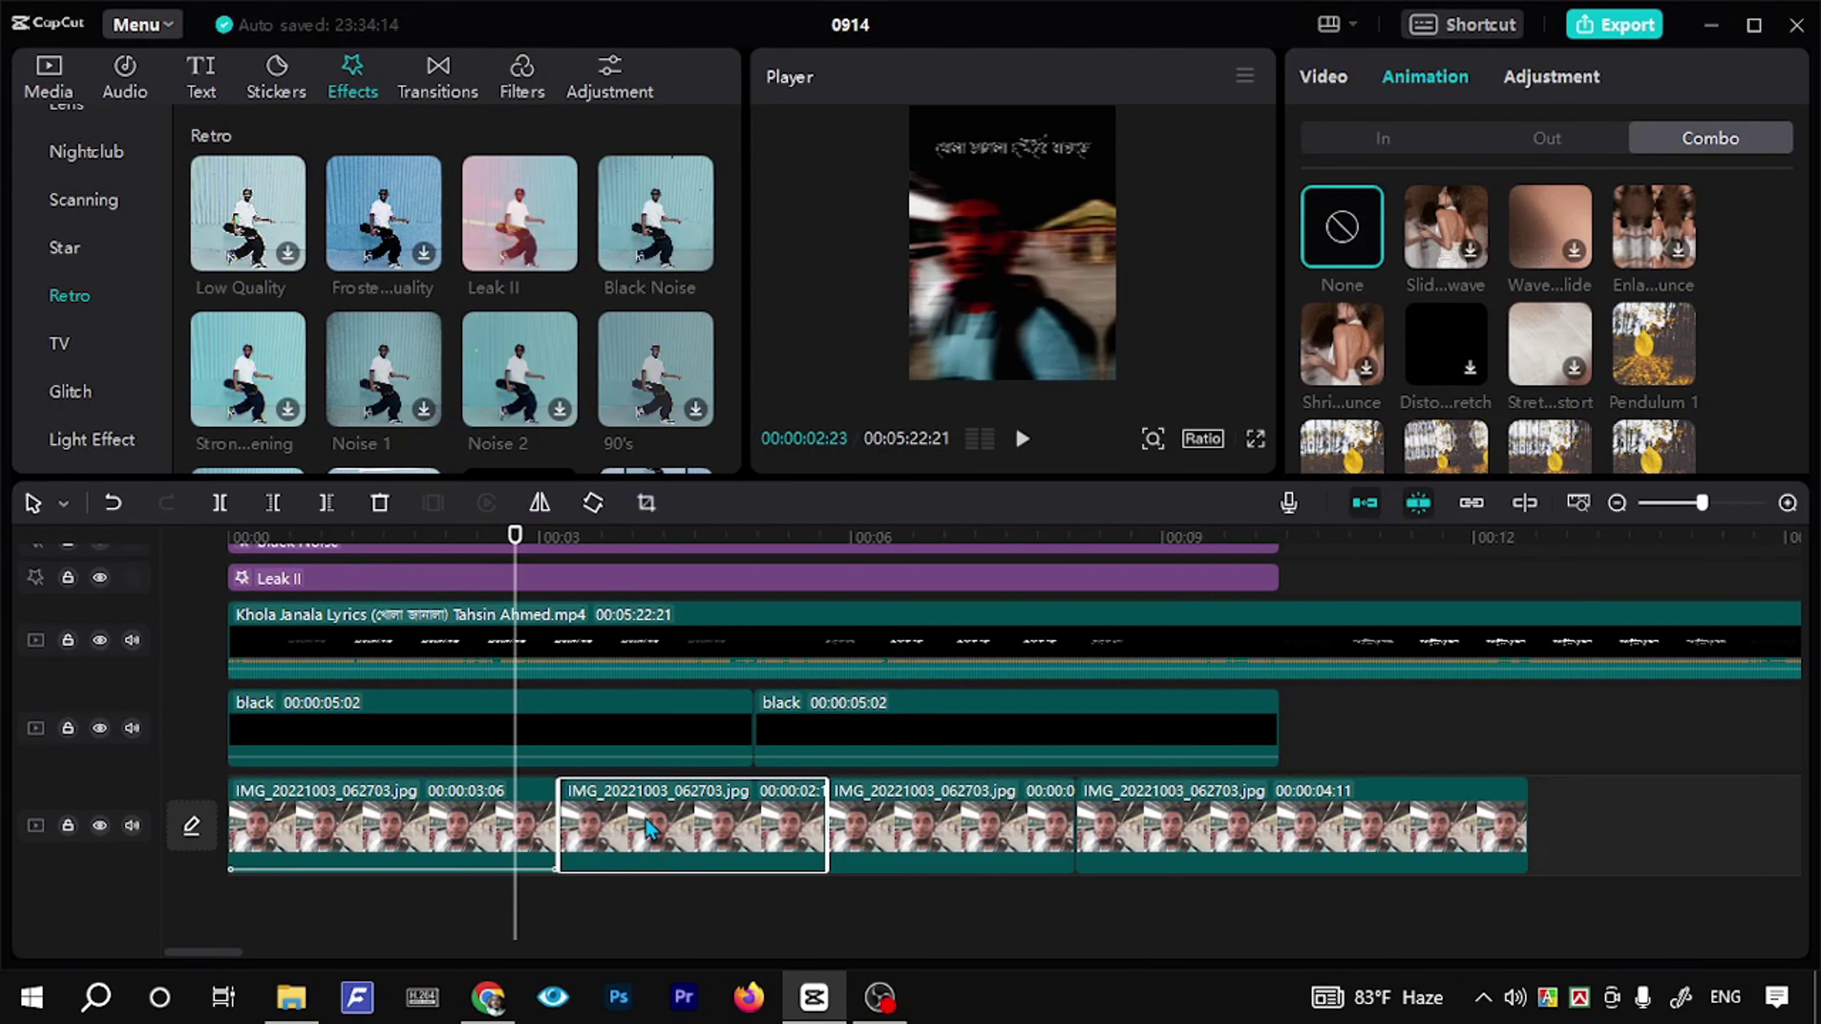
{"action": "left_click", "coordinate": [676, 543]}
{"action": "scroll", "coordinate": [1540, 372], "scroll_direction": "down", "scroll_amount": 1}
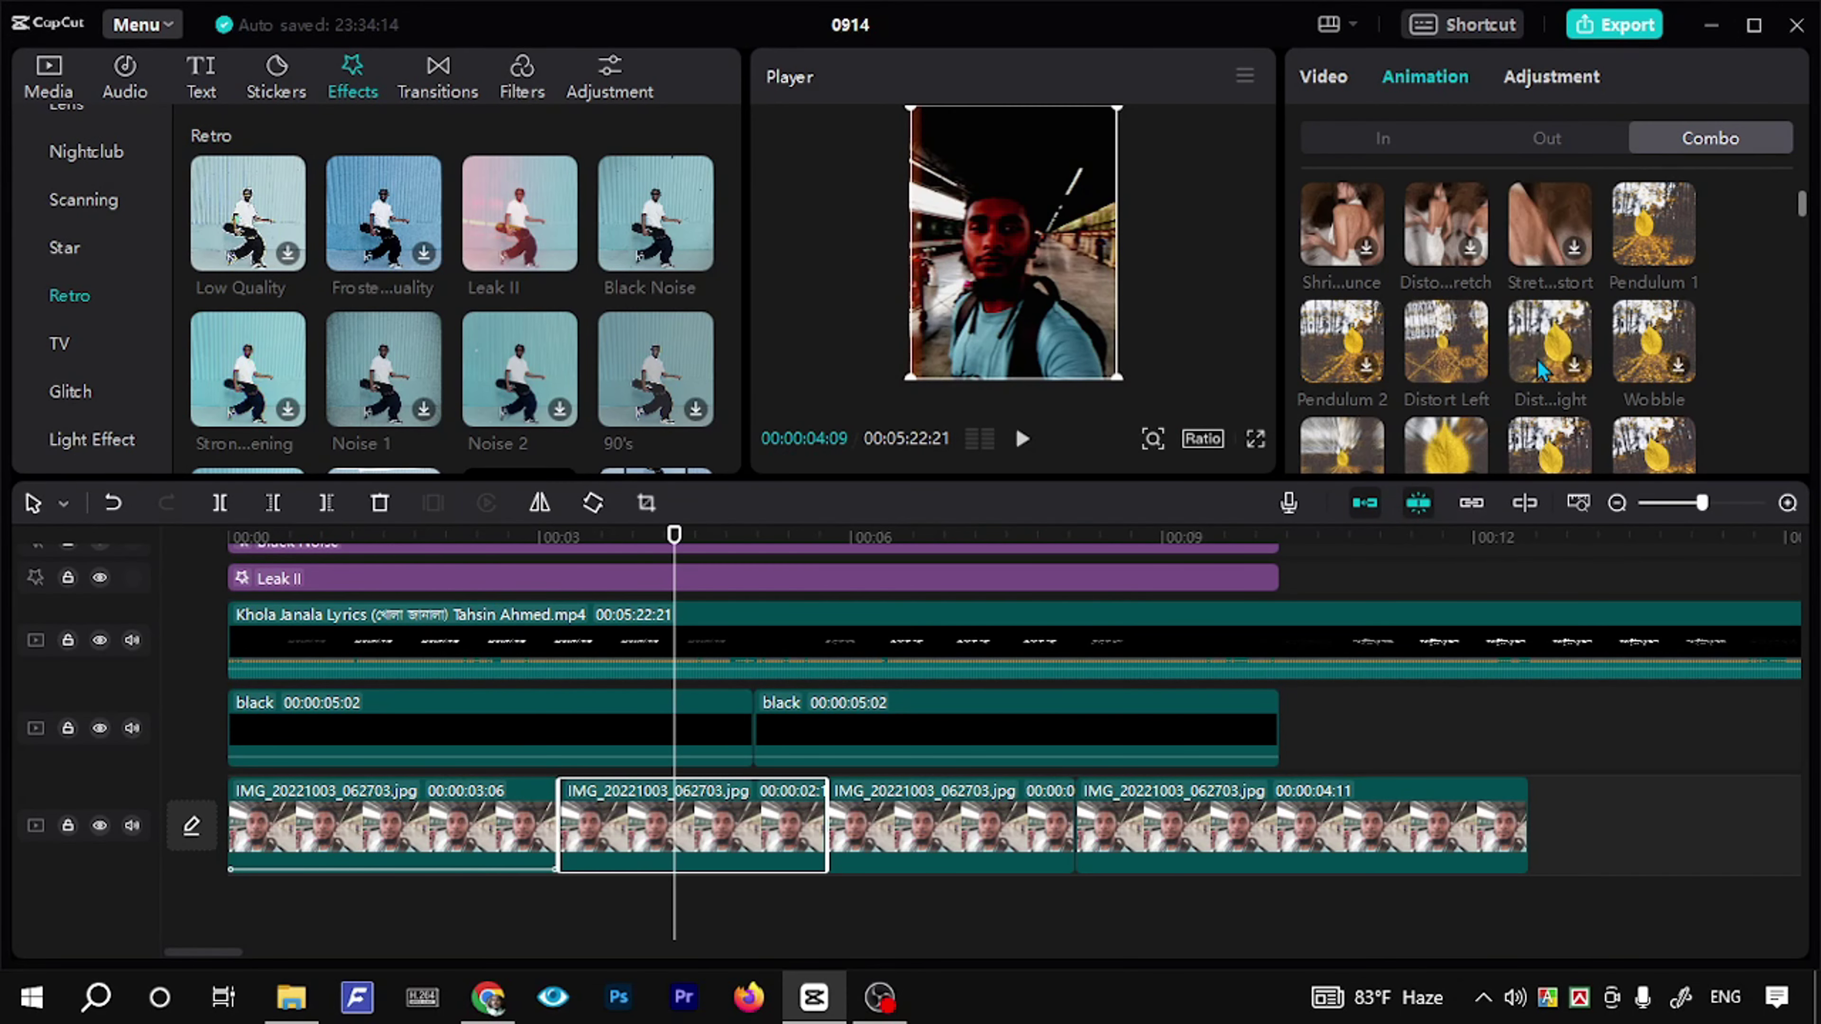
{"action": "left_click", "coordinate": [1541, 370]}
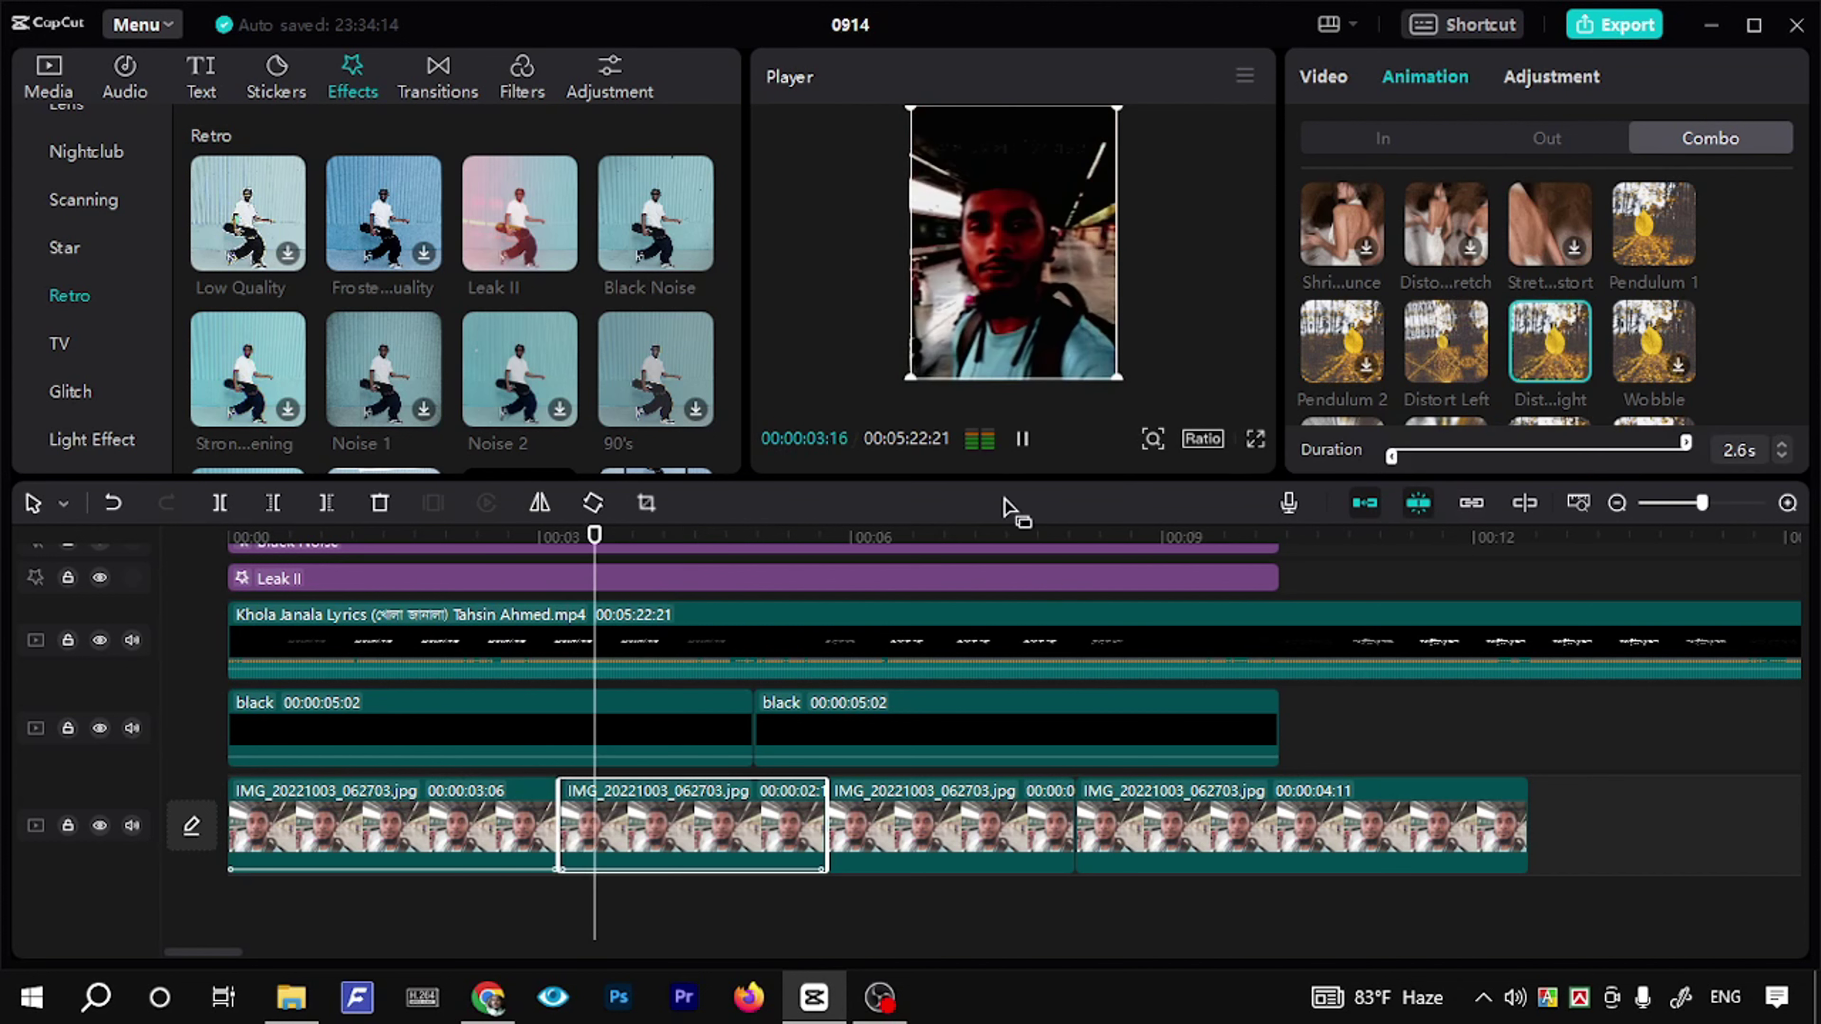
{"action": "left_click", "coordinate": [548, 546]}
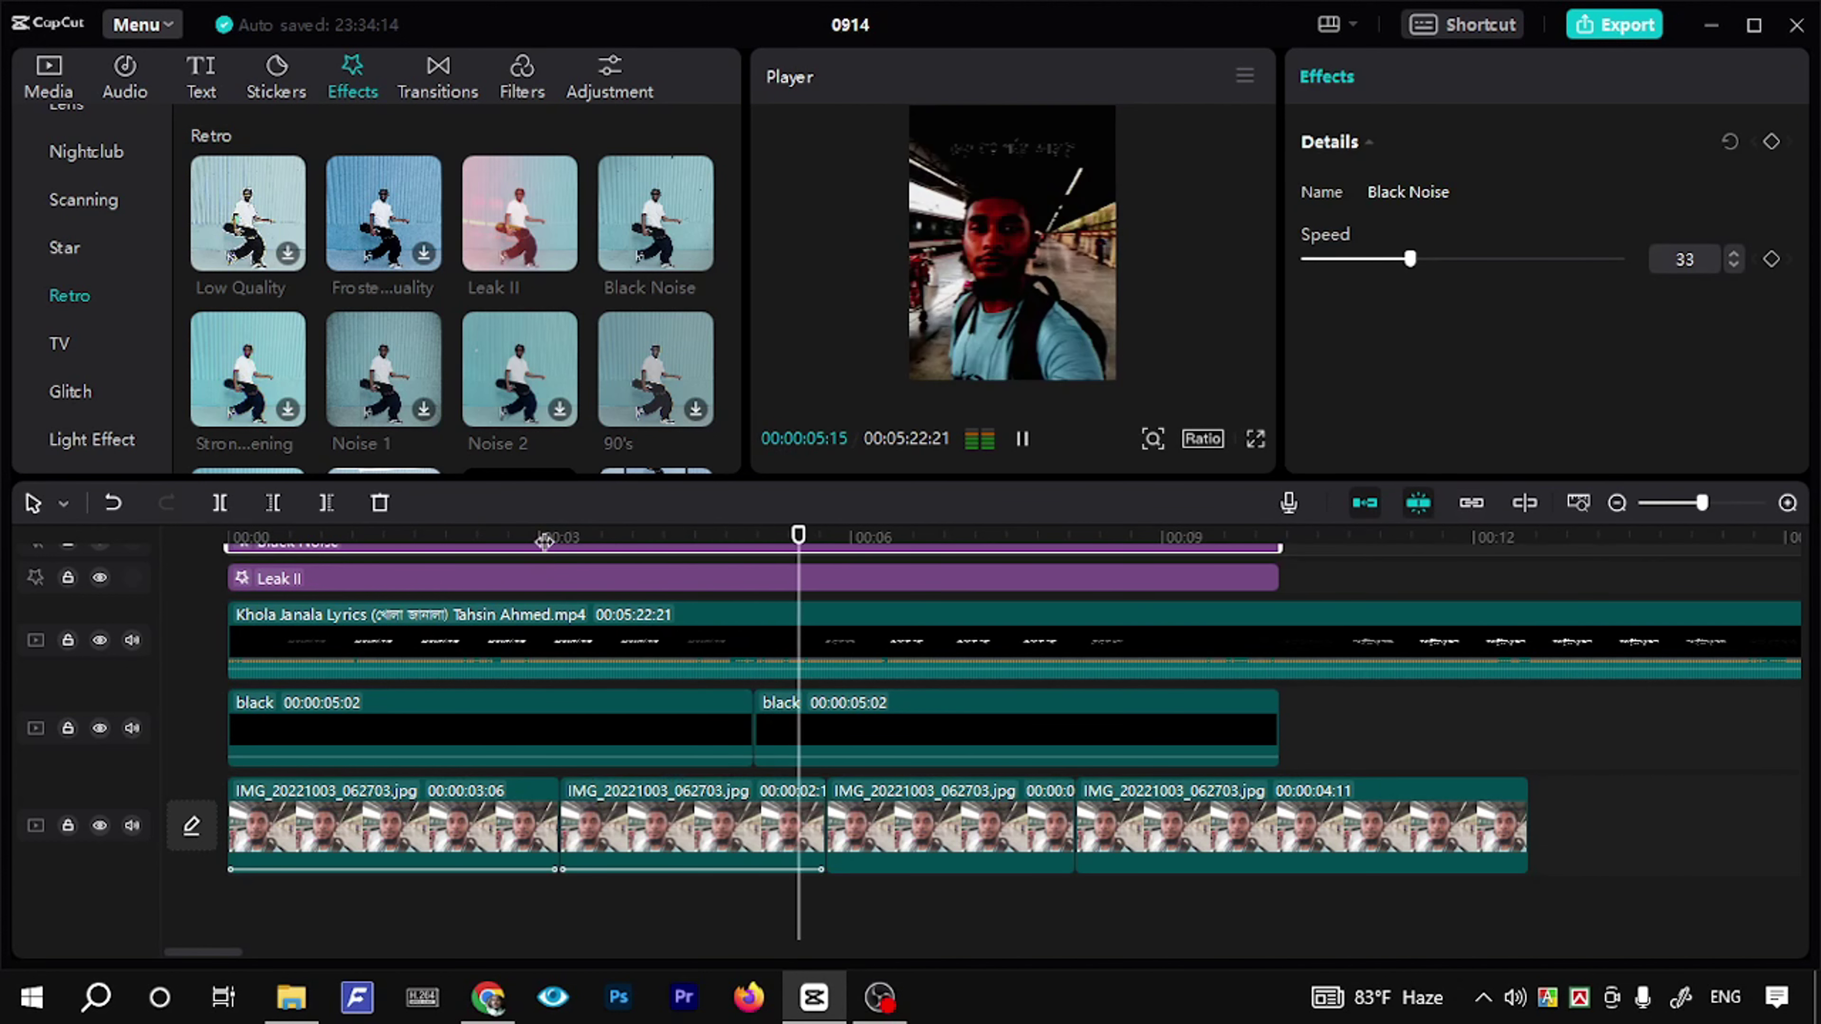
{"action": "left_click", "coordinate": [542, 536]}
{"action": "left_click_drag", "start_coordinate": [542, 536], "coordinate": [643, 536]}
Step: Add the Black smoke overlay transition between the first and second photo segments and play it back
{"action": "left_click", "coordinate": [610, 821]}
{"action": "left_click", "coordinate": [436, 84]}
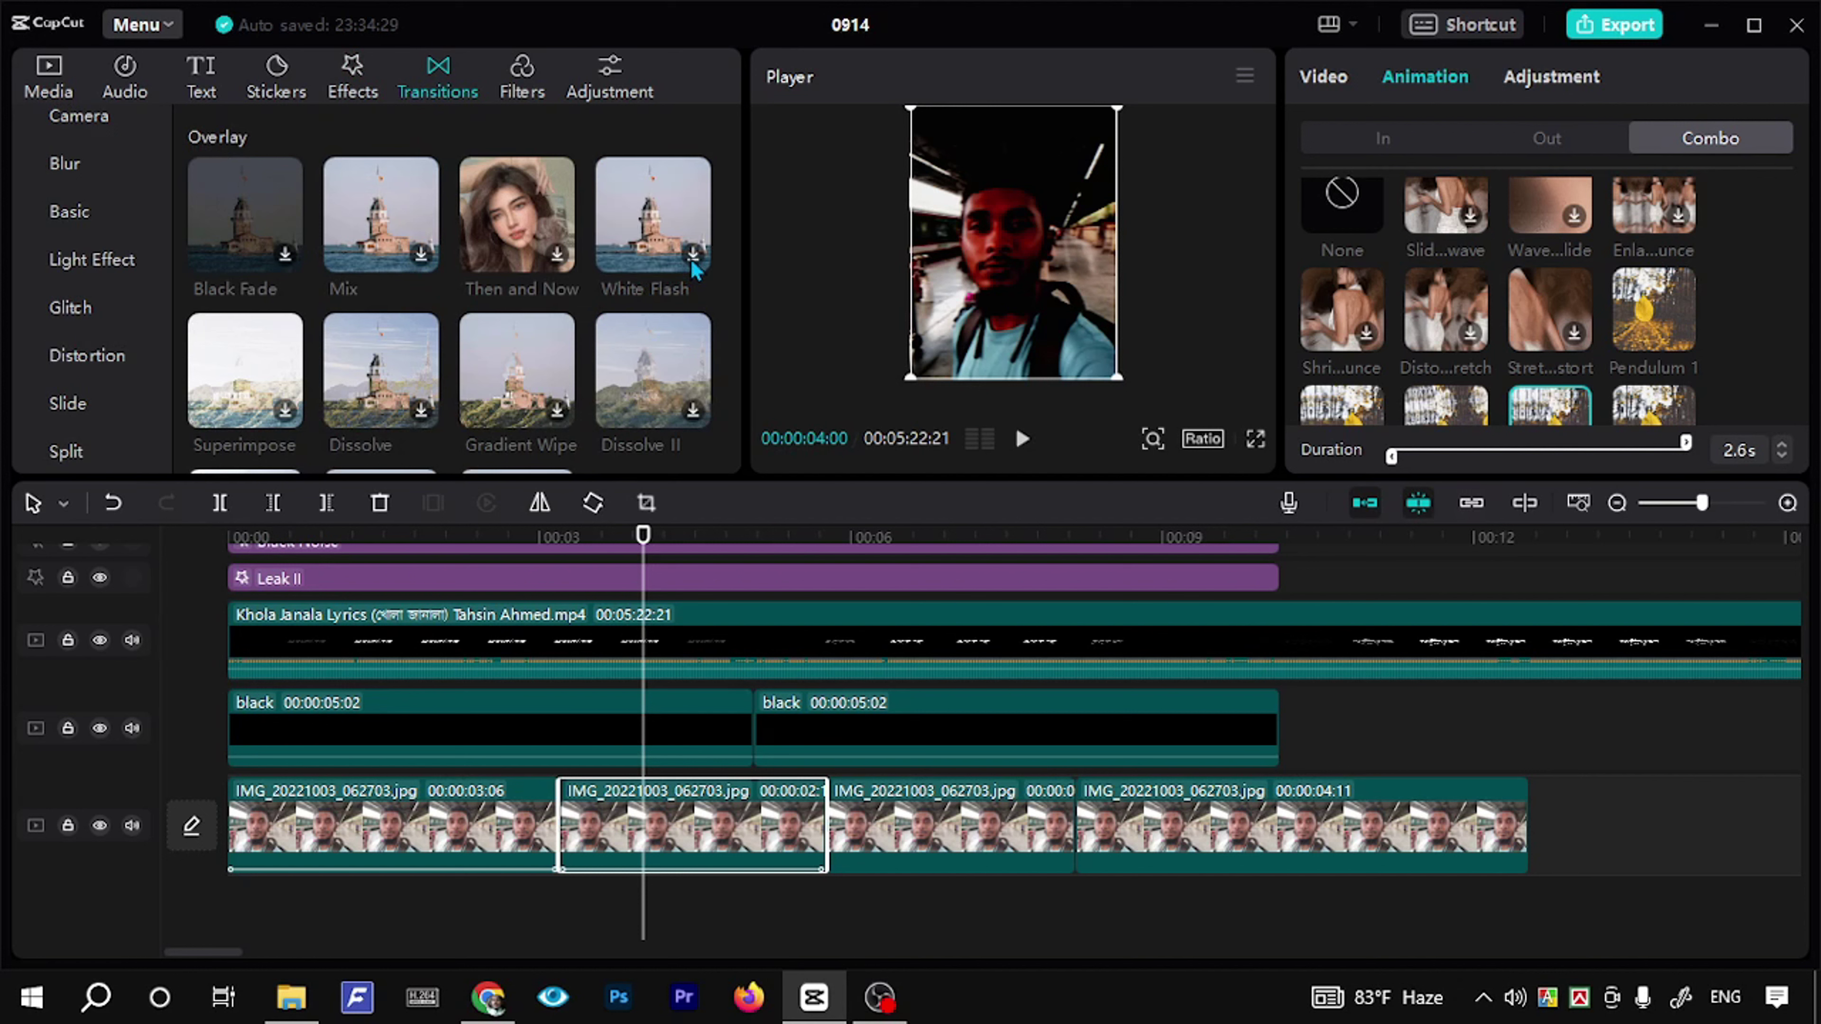
{"action": "scroll", "coordinate": [582, 271], "scroll_direction": "down", "scroll_amount": 3}
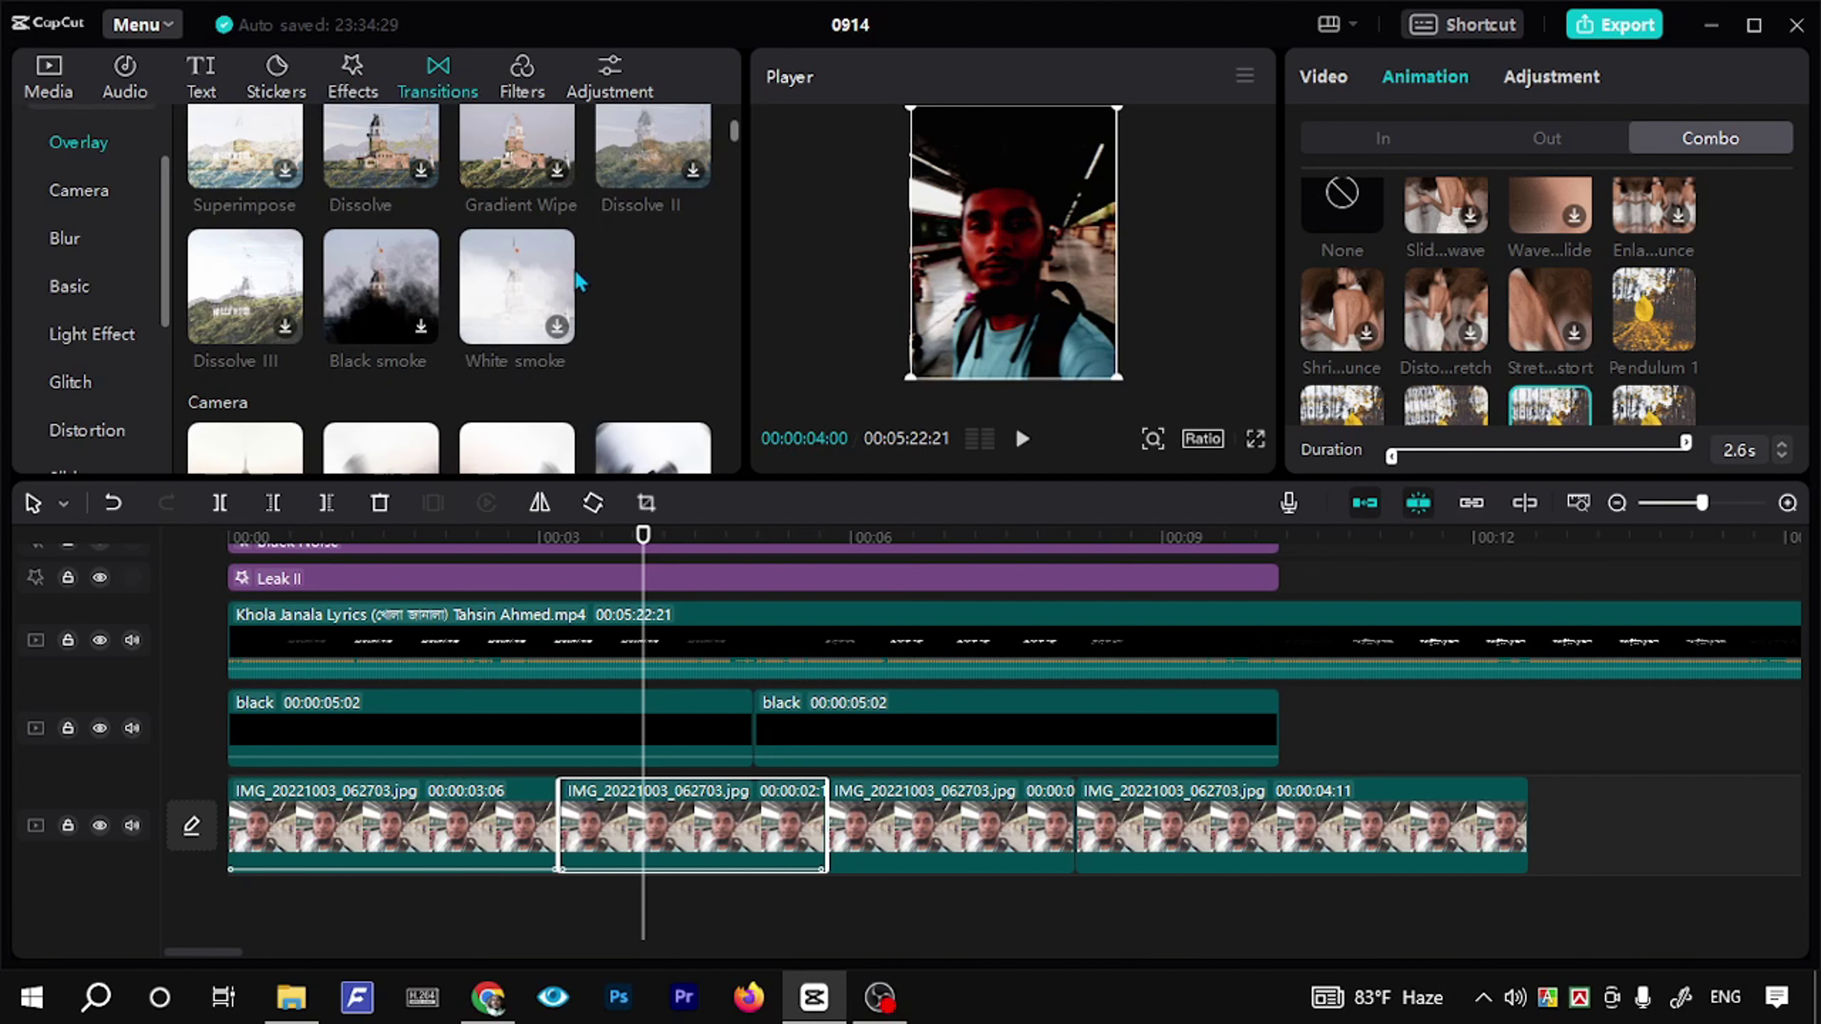
{"action": "scroll", "coordinate": [581, 282], "scroll_direction": "down", "scroll_amount": 2}
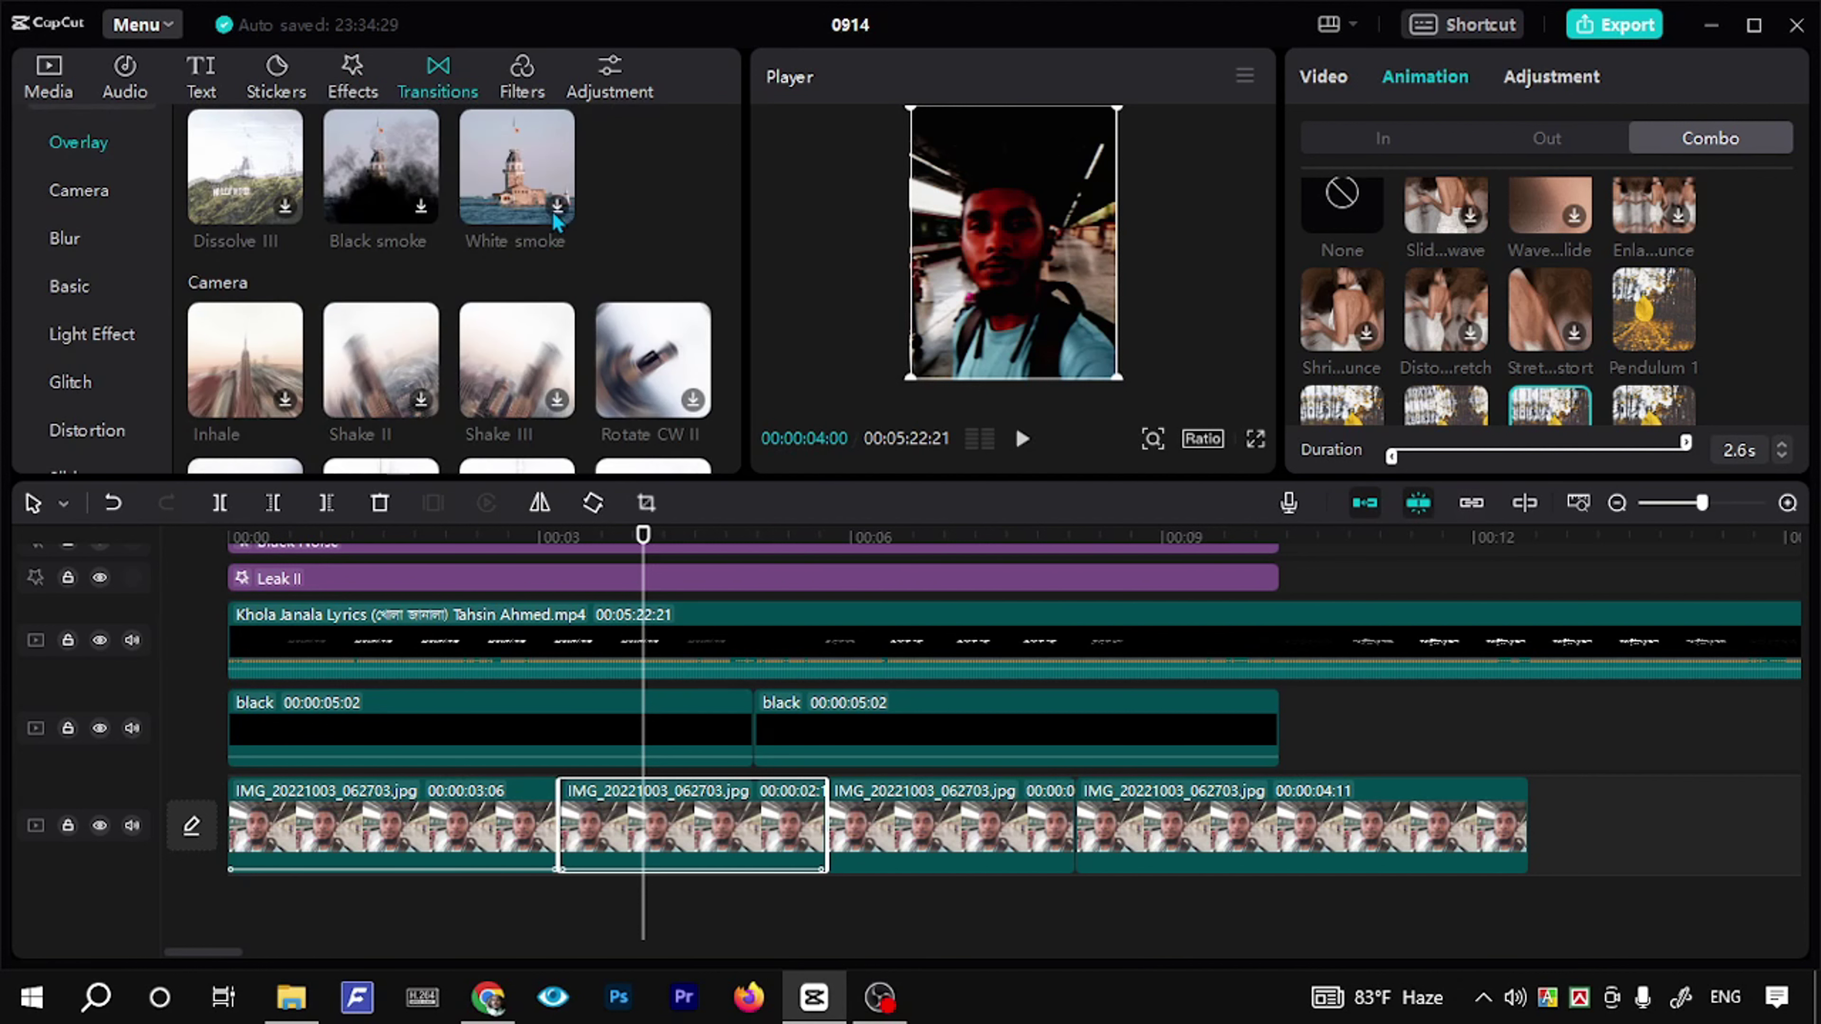
{"action": "left_click", "coordinate": [426, 211]}
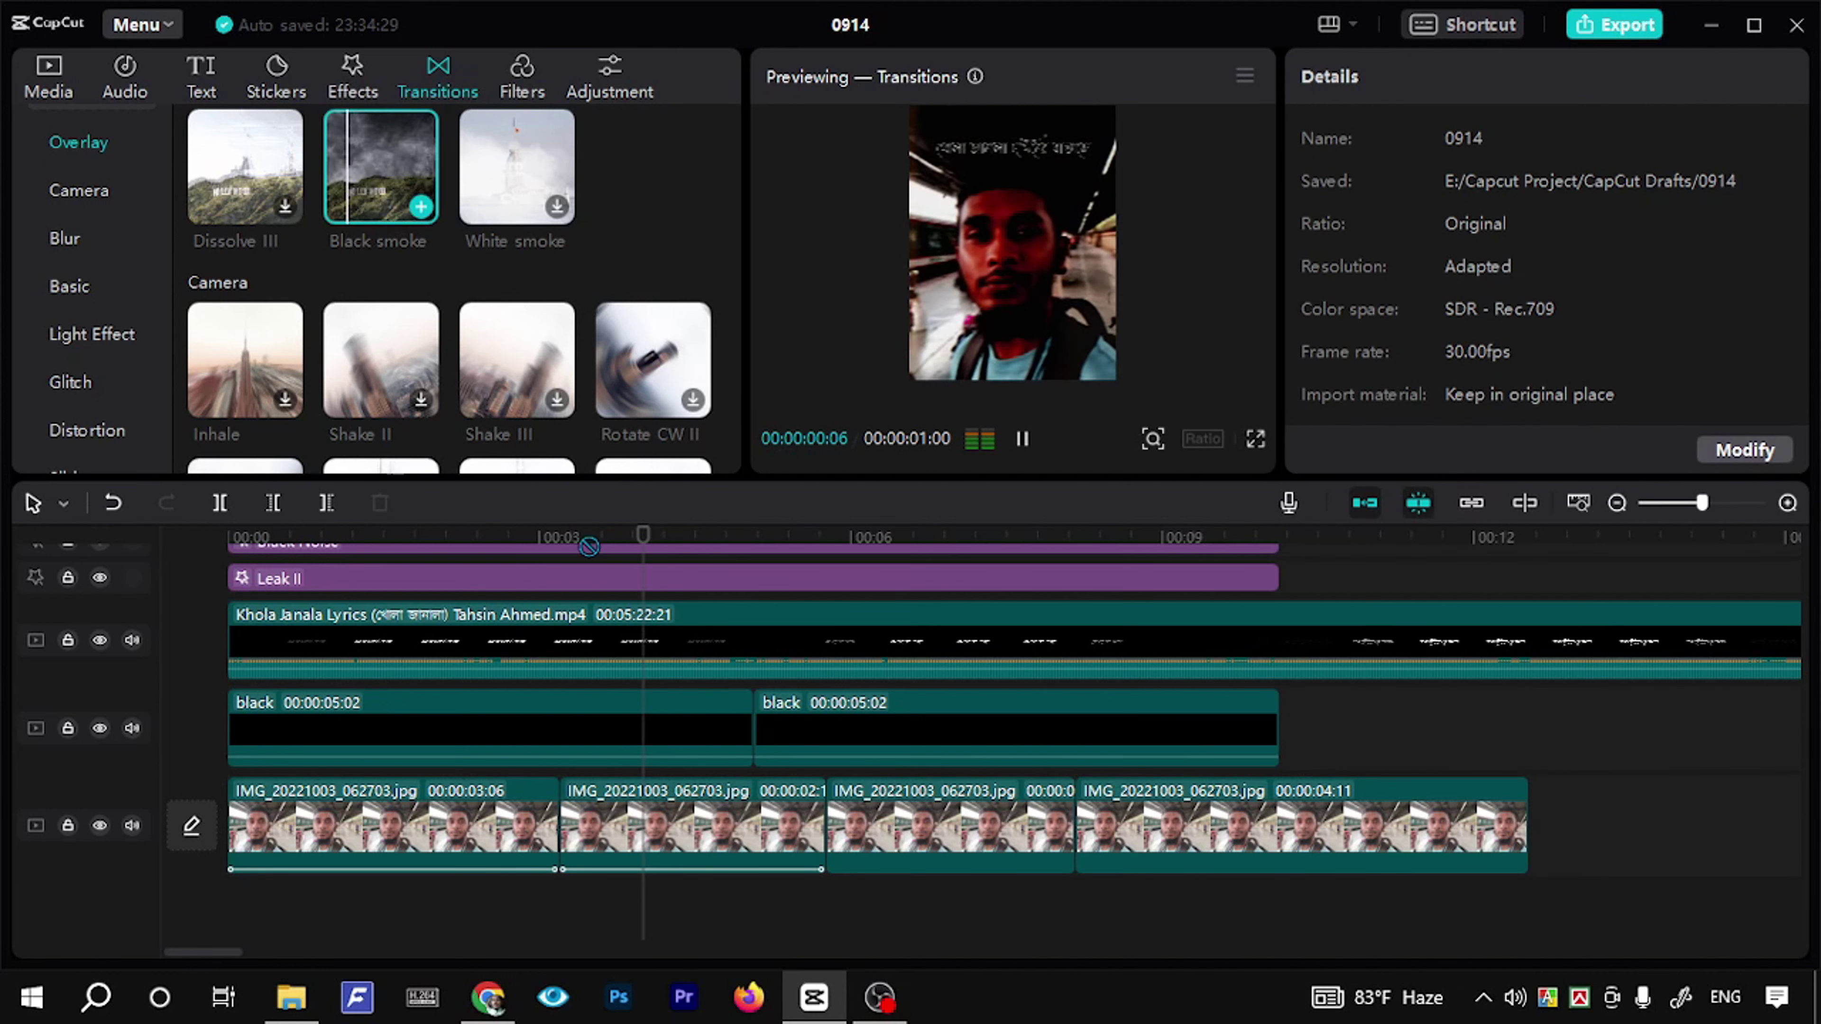
{"action": "left_click_drag", "start_coordinate": [404, 179], "coordinate": [556, 824]}
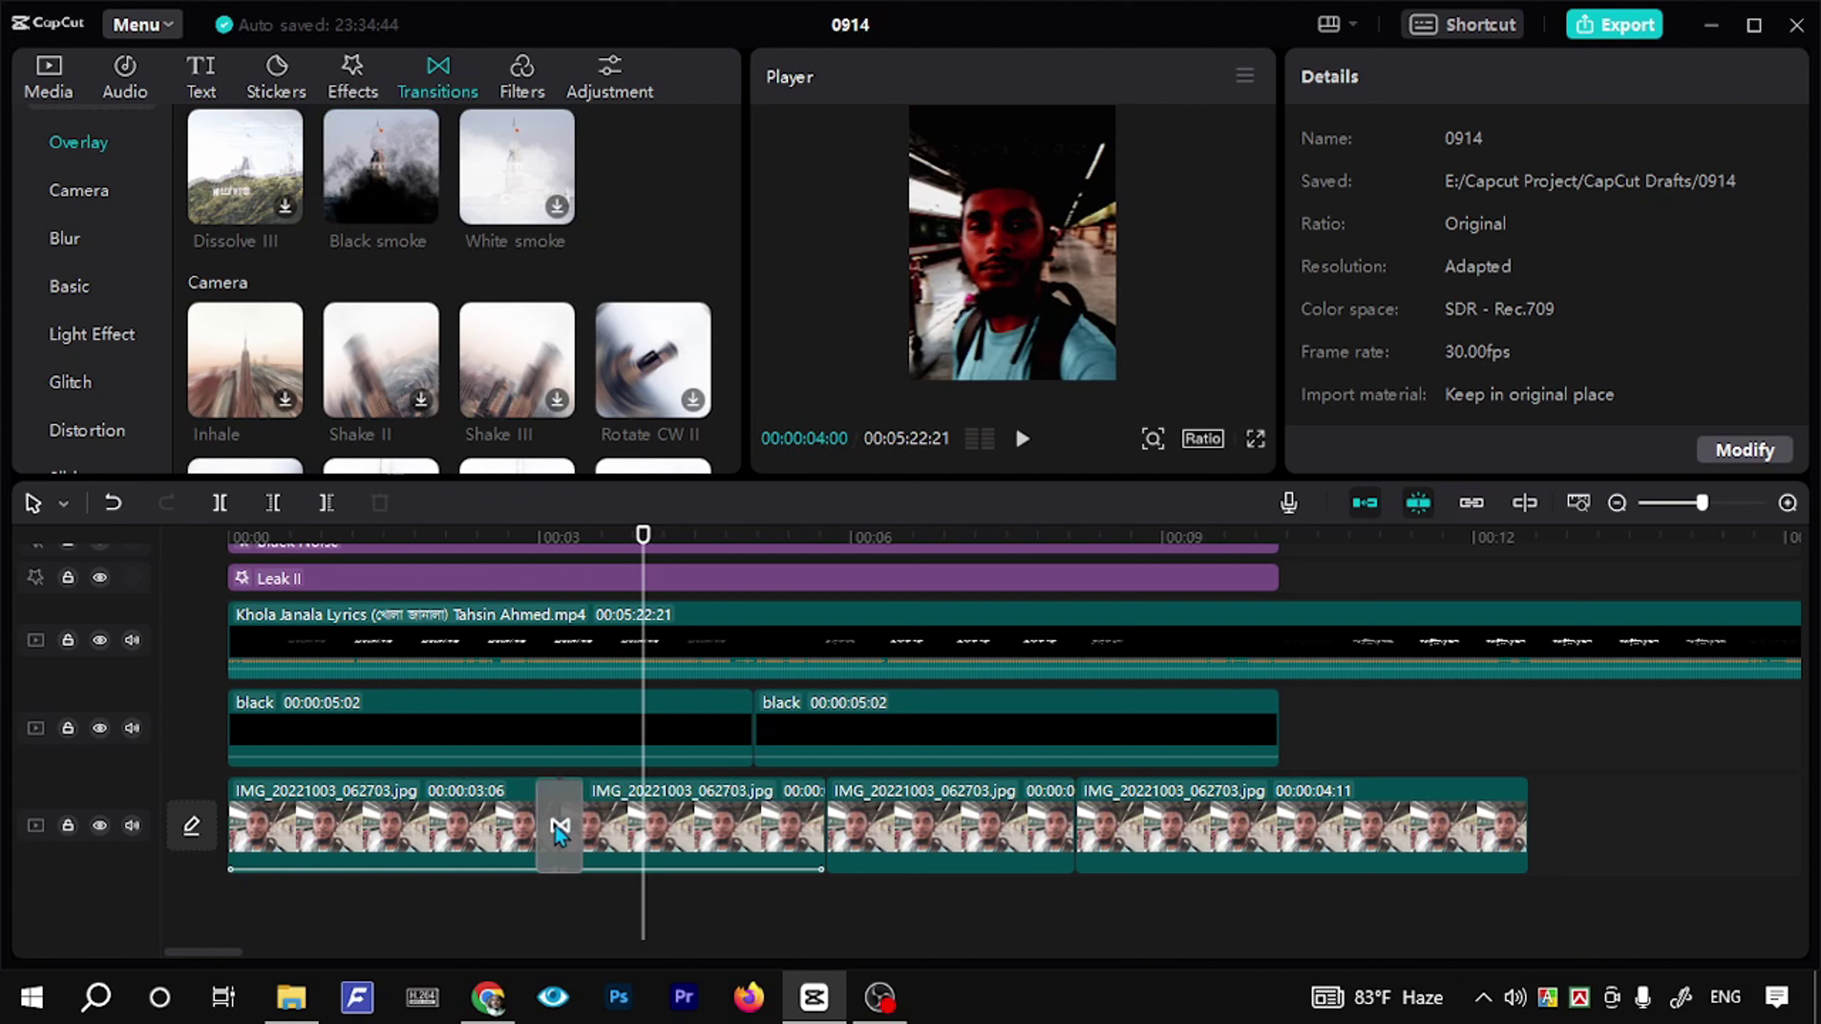
{"action": "left_click", "coordinate": [524, 552]}
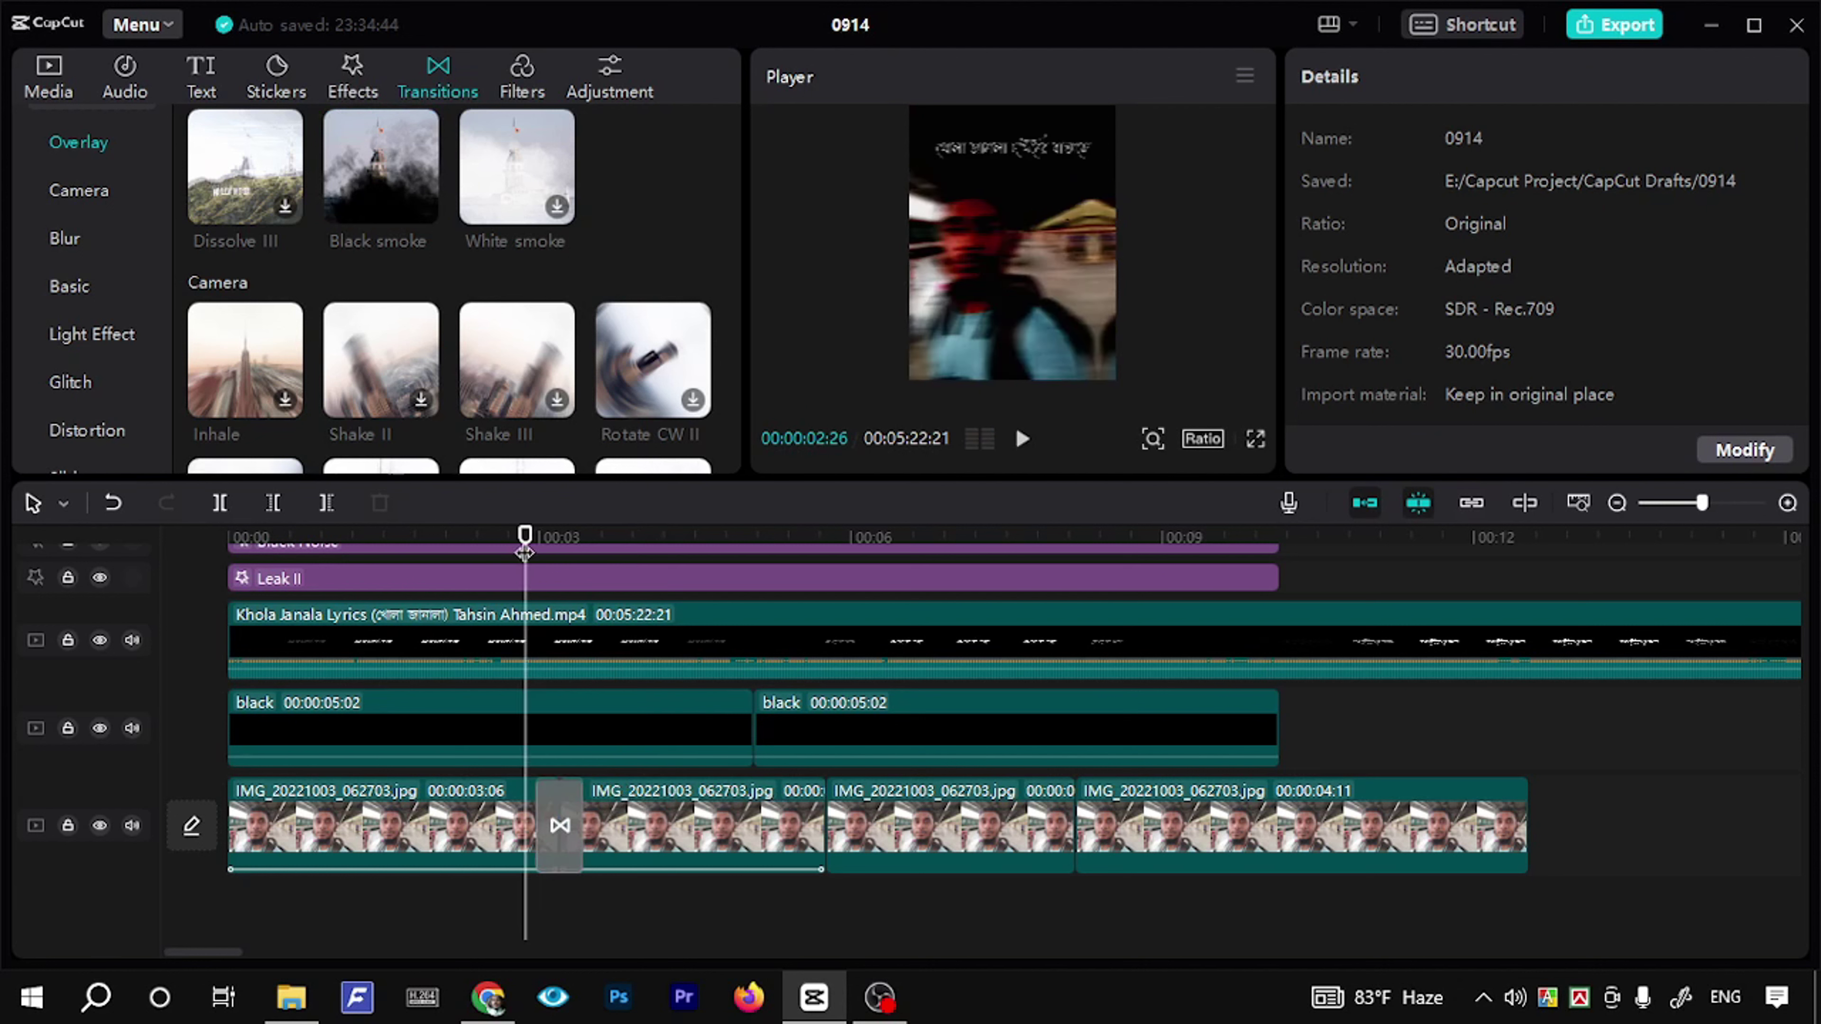
{"action": "key", "text": "space"}
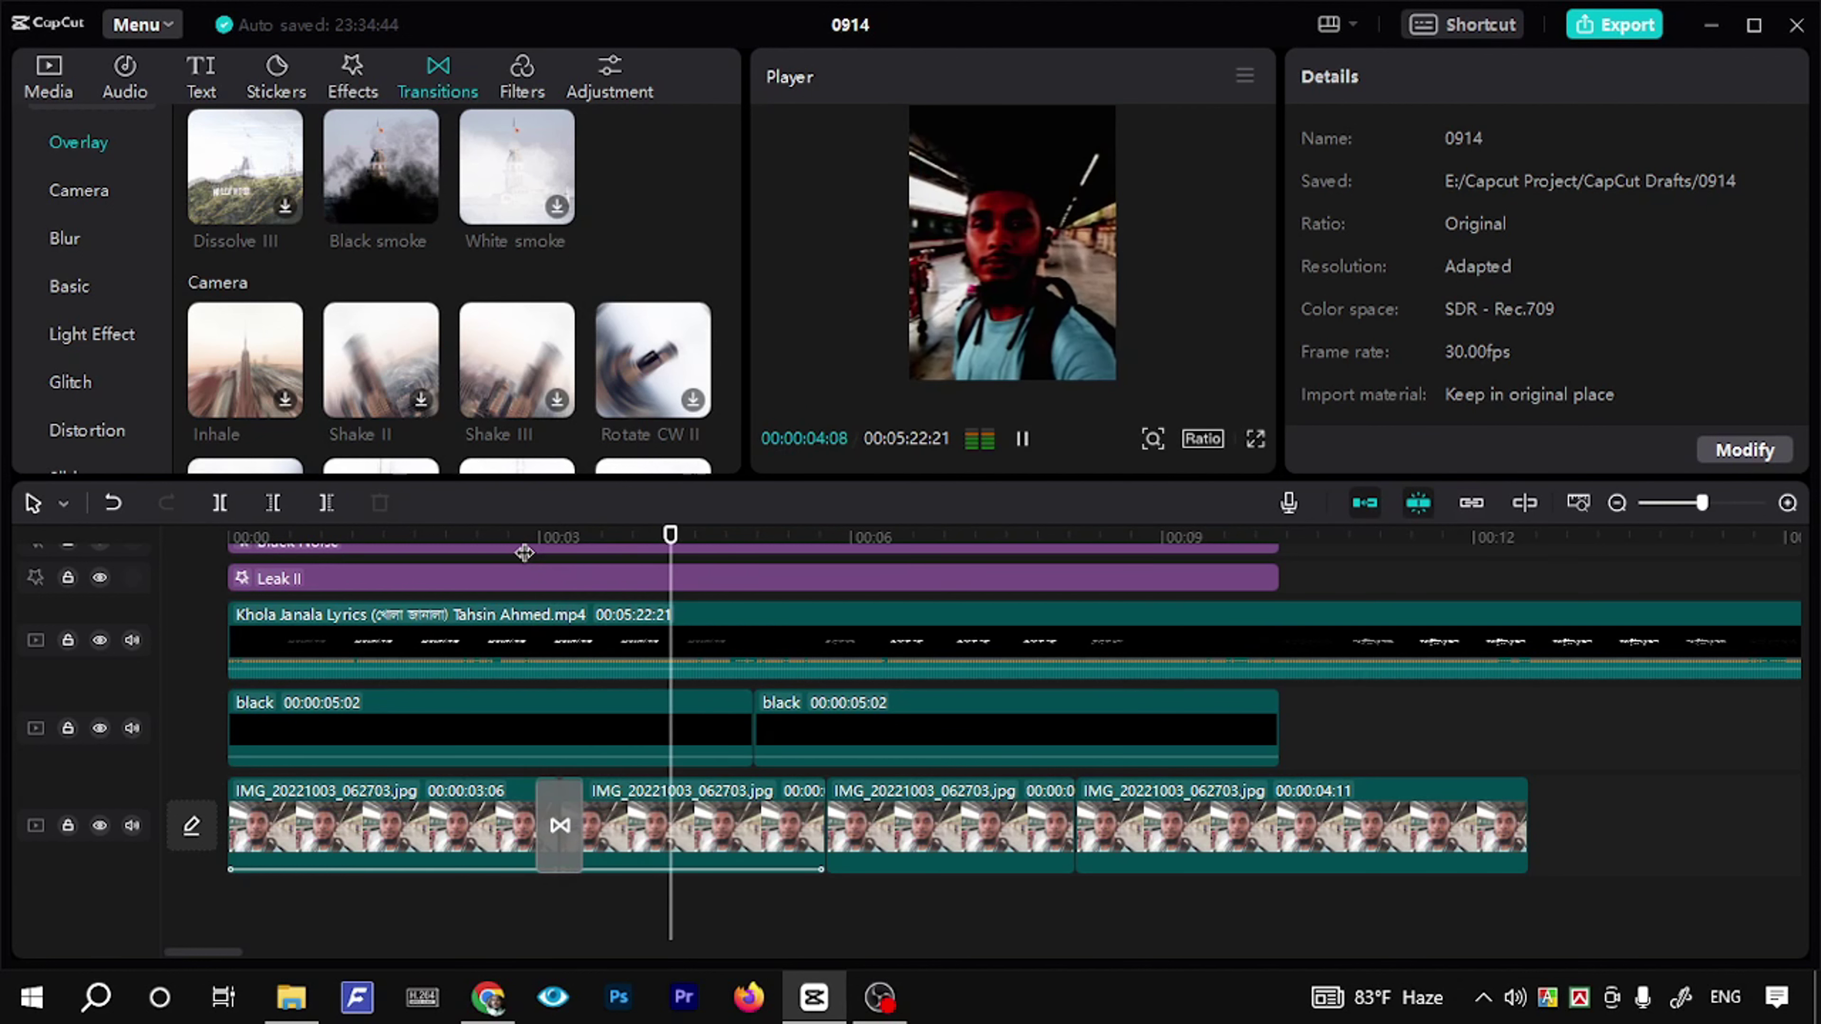
{"action": "key", "text": "space"}
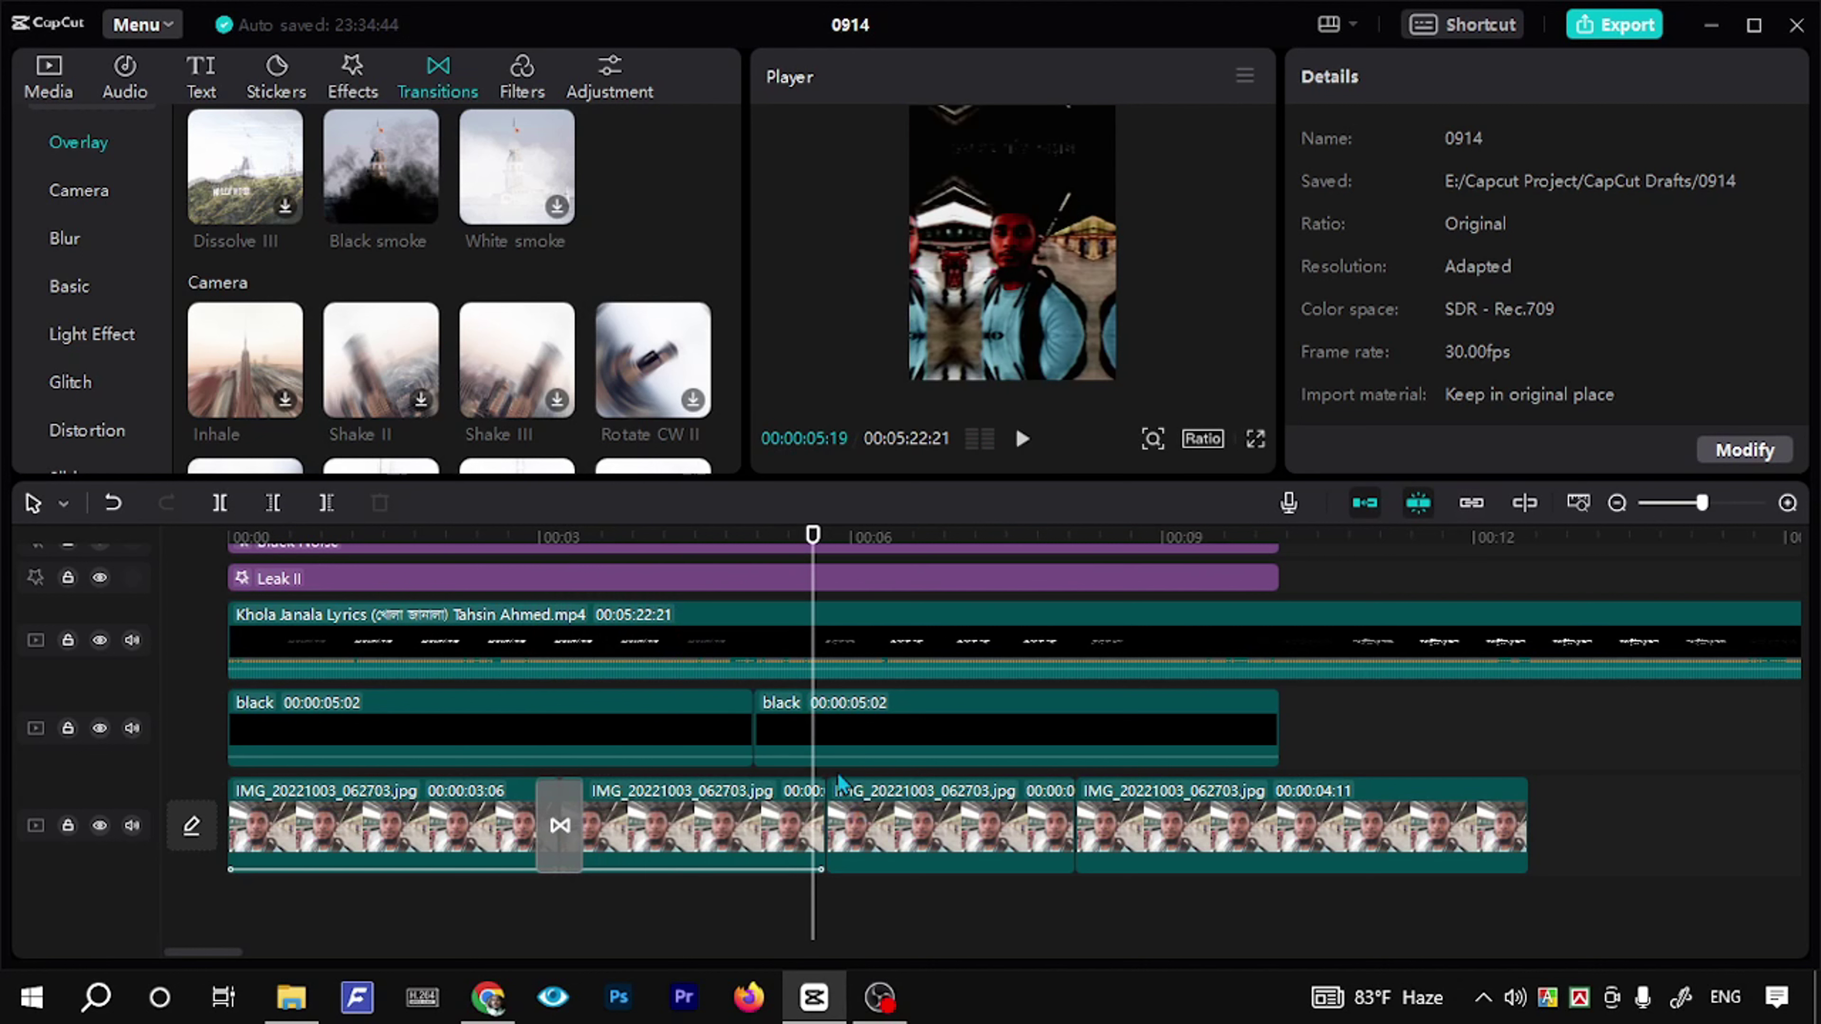
Step: Add the Blurred Highlight transition between the second and third photo segments, accepting duplicate frames and turning off further reminders
{"action": "left_click", "coordinate": [857, 811]}
{"action": "scroll", "coordinate": [426, 313], "scroll_direction": "down", "scroll_amount": 5}
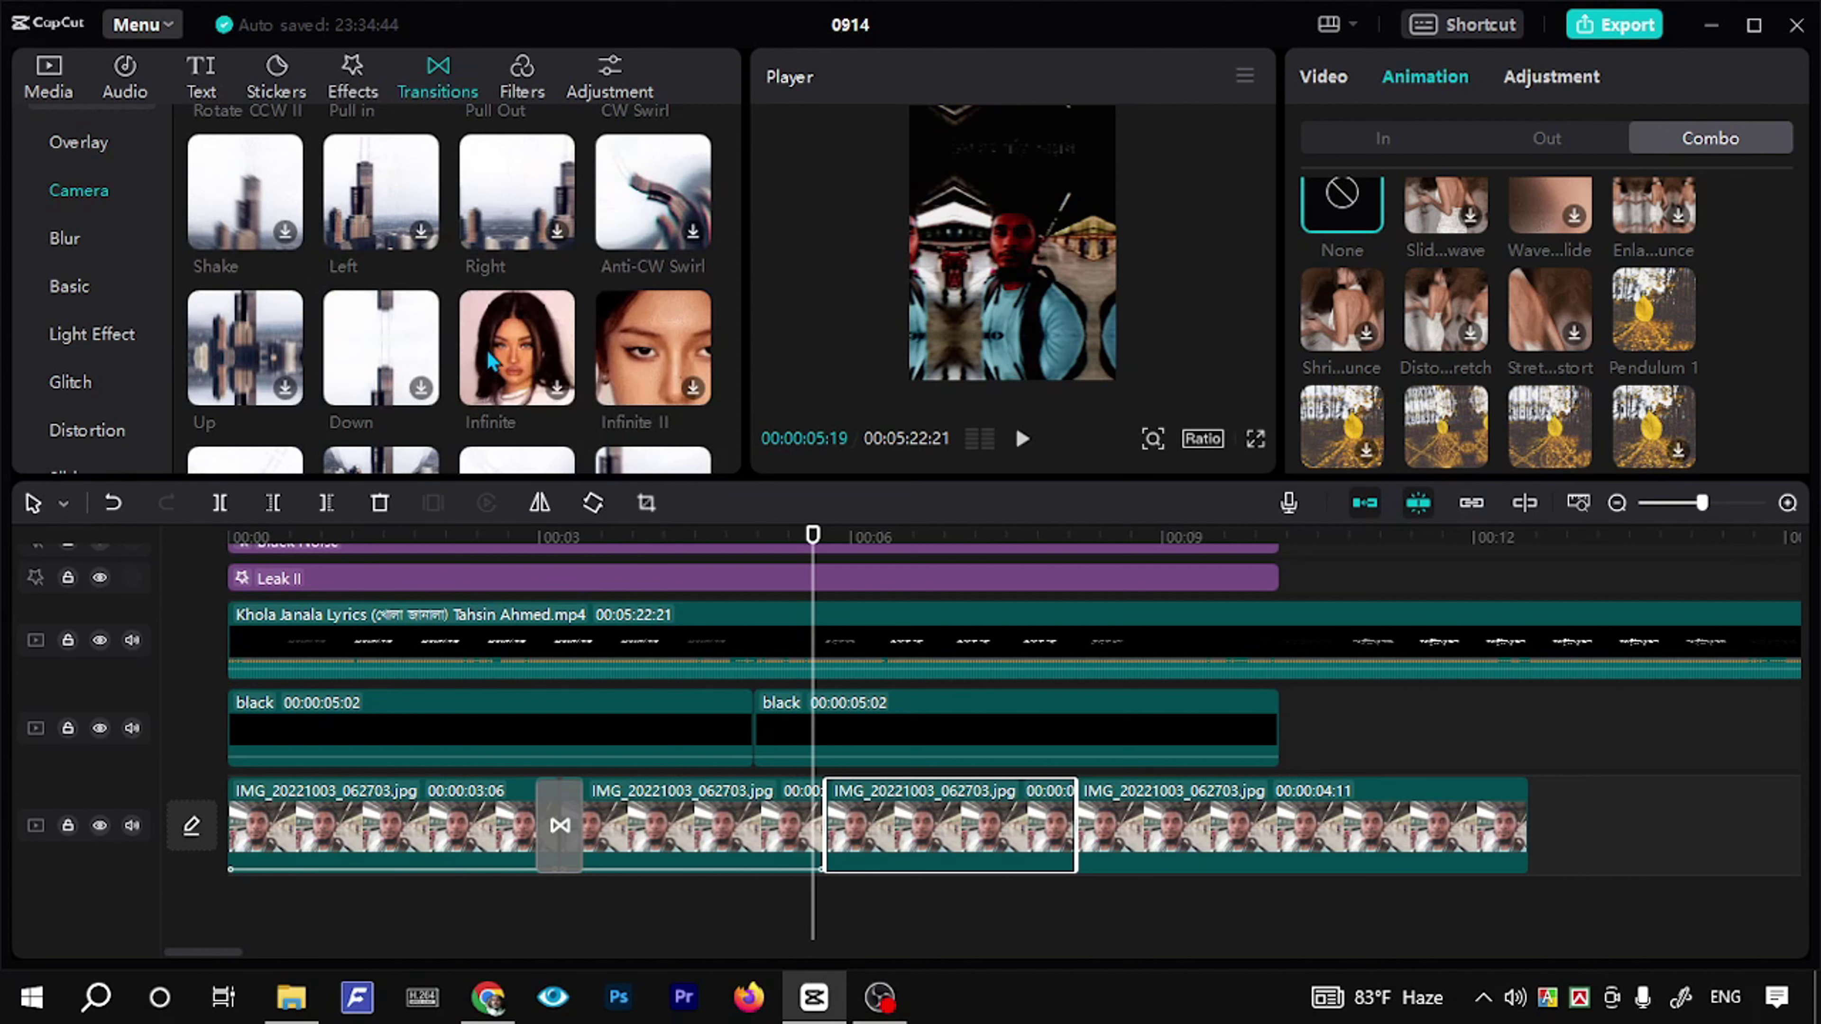
{"action": "scroll", "coordinate": [487, 349], "scroll_direction": "down", "scroll_amount": 2}
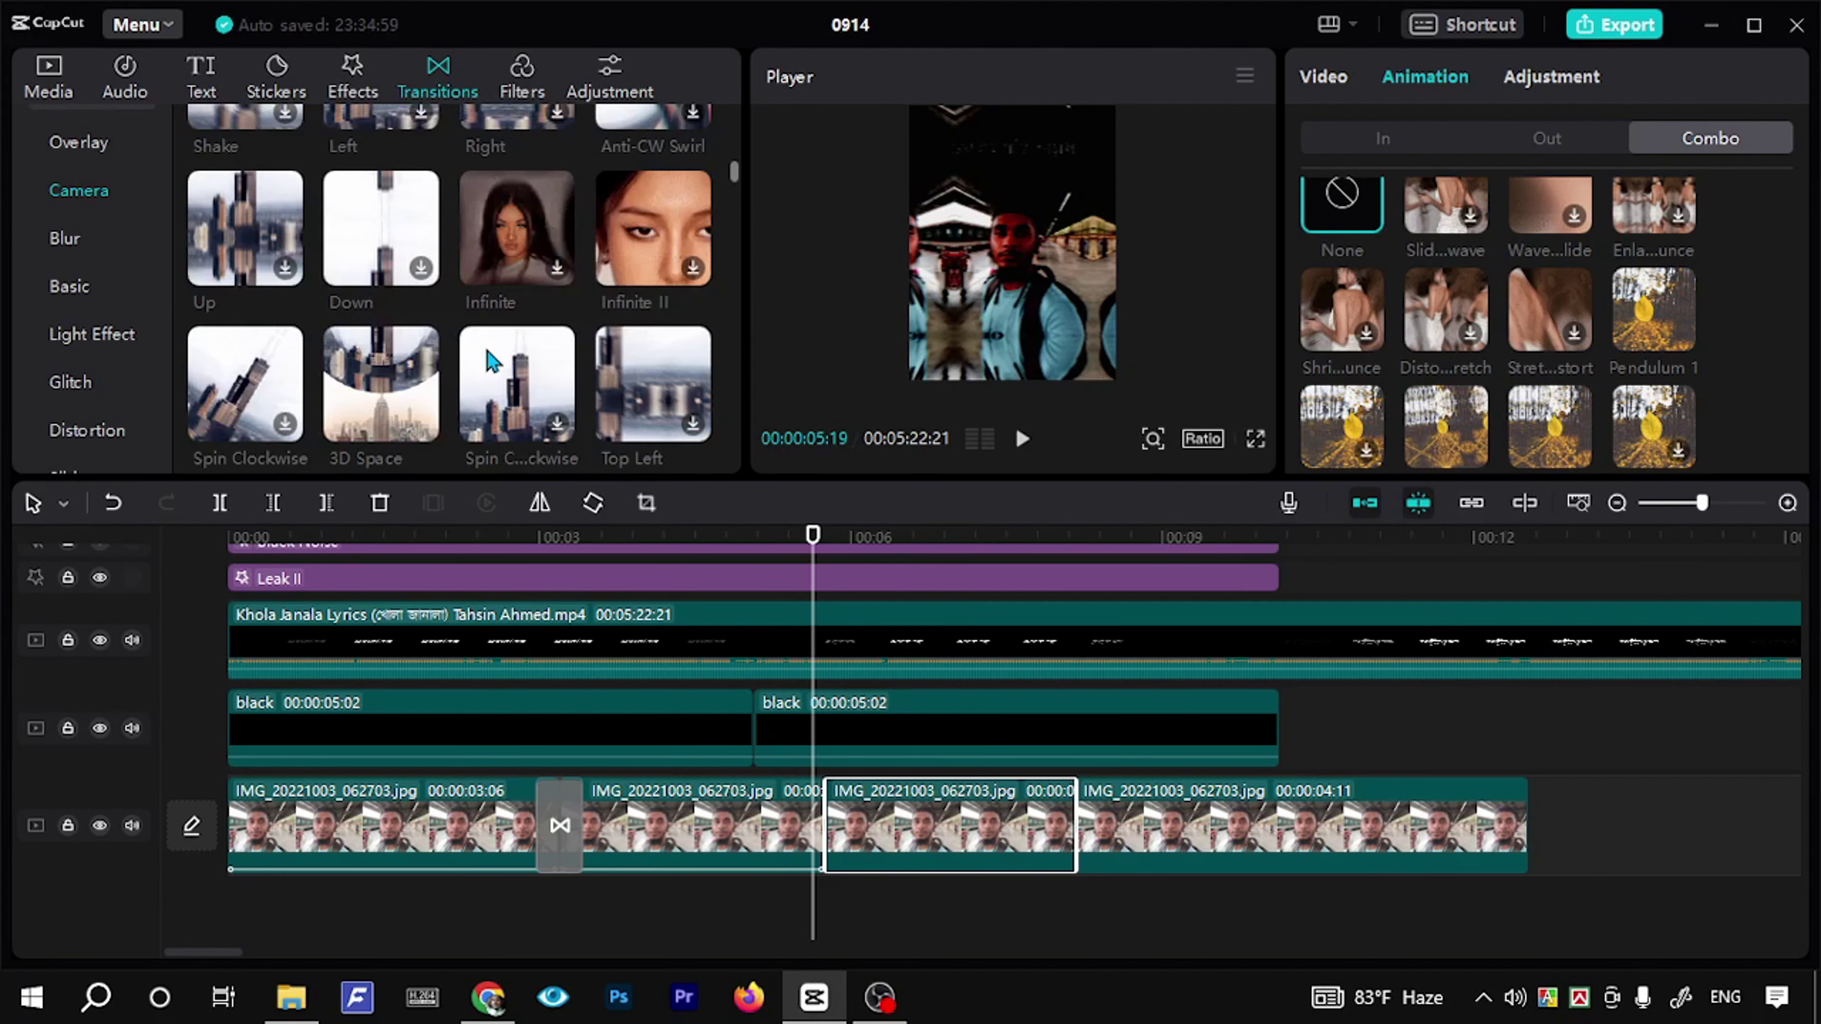
{"action": "scroll", "coordinate": [487, 350], "scroll_direction": "down", "scroll_amount": 3}
{"action": "scroll", "coordinate": [487, 349], "scroll_direction": "down", "scroll_amount": 3}
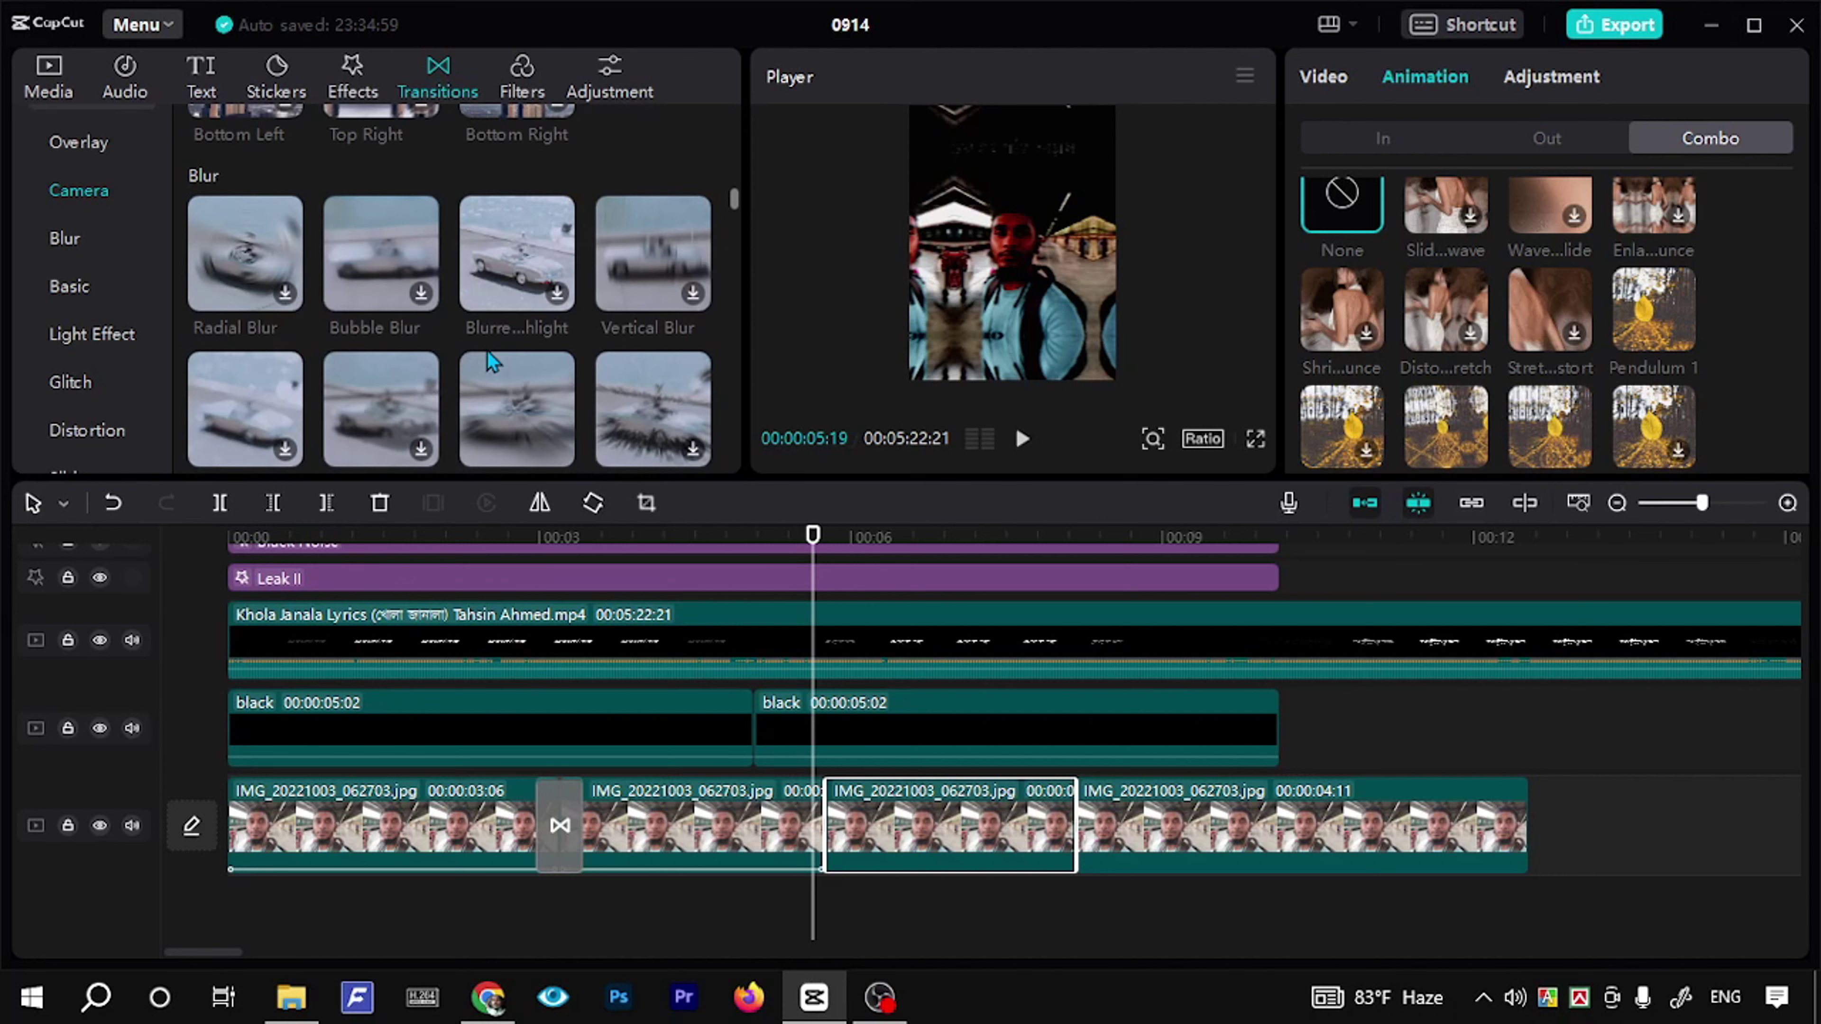
{"action": "left_click", "coordinate": [499, 279]}
{"action": "left_click_drag", "start_coordinate": [515, 254], "coordinate": [757, 721]}
{"action": "left_click_drag", "start_coordinate": [818, 809], "coordinate": [825, 817]}
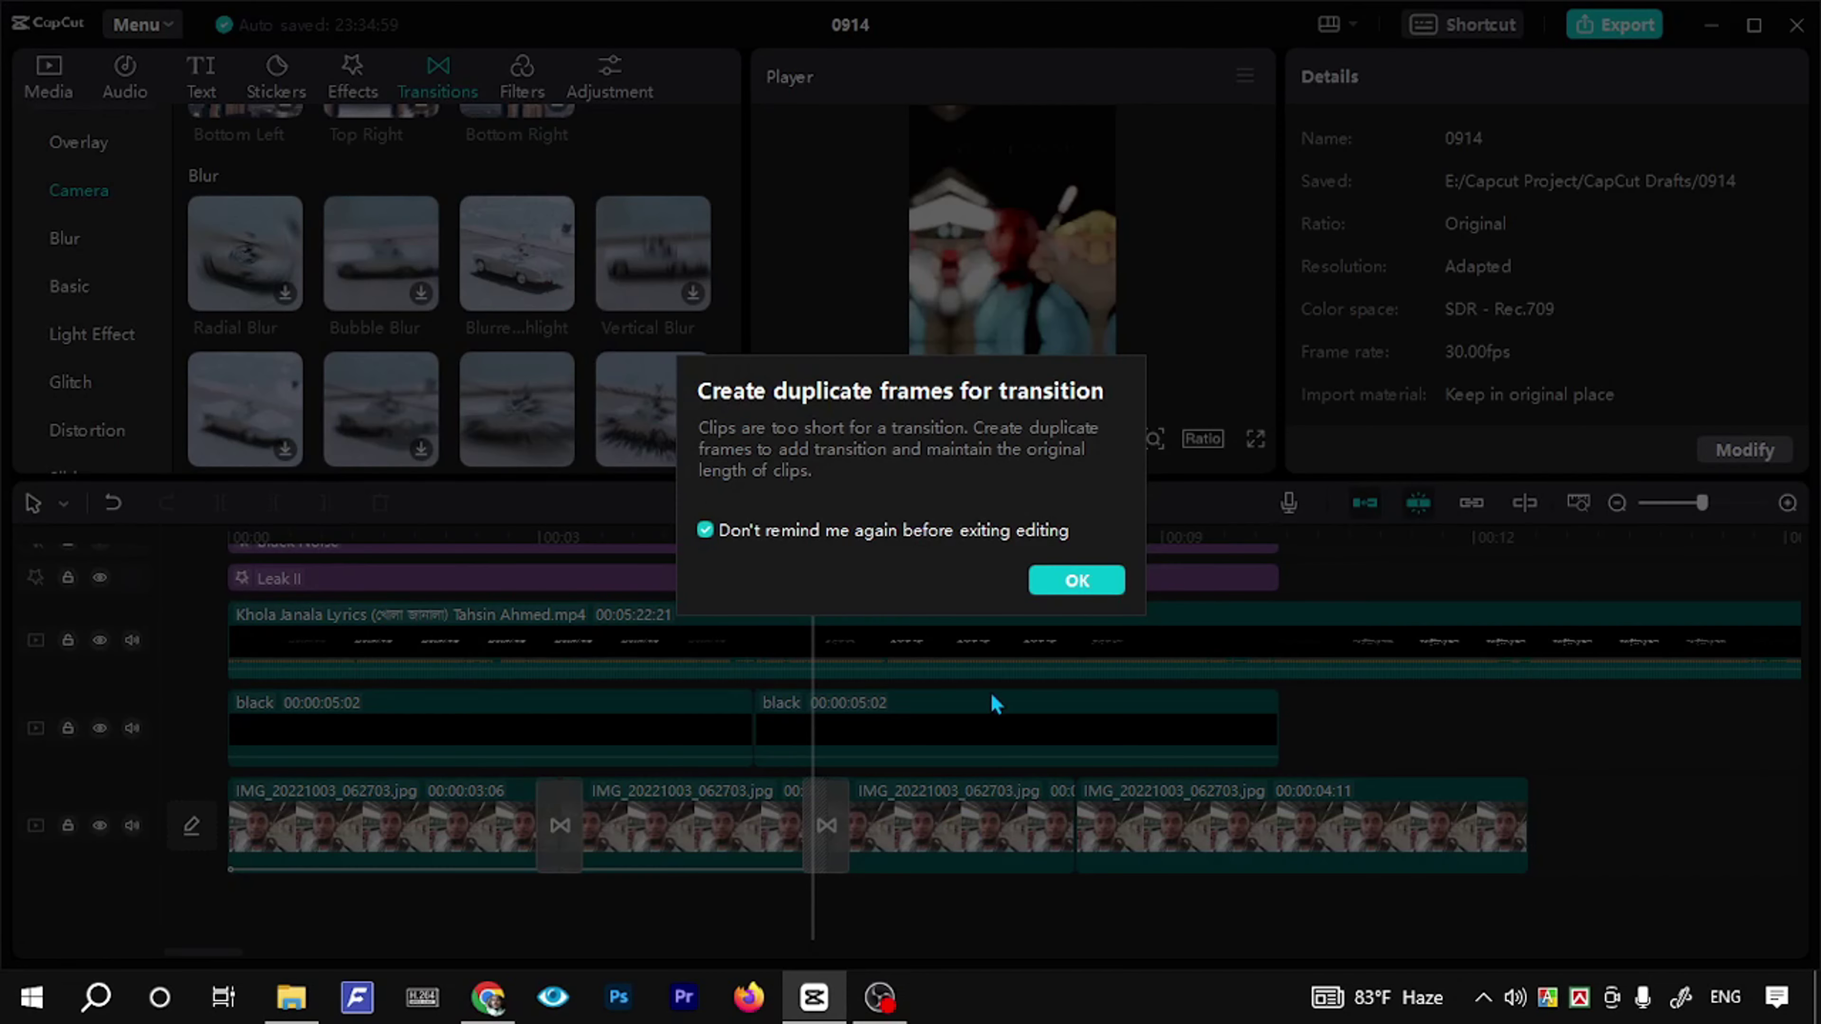
{"action": "left_click", "coordinate": [1076, 582]}
Step: Apply the Zoom 2 combo animation to the third photo segment and play it back from 00:00:05:11
{"action": "left_click", "coordinate": [900, 536]}
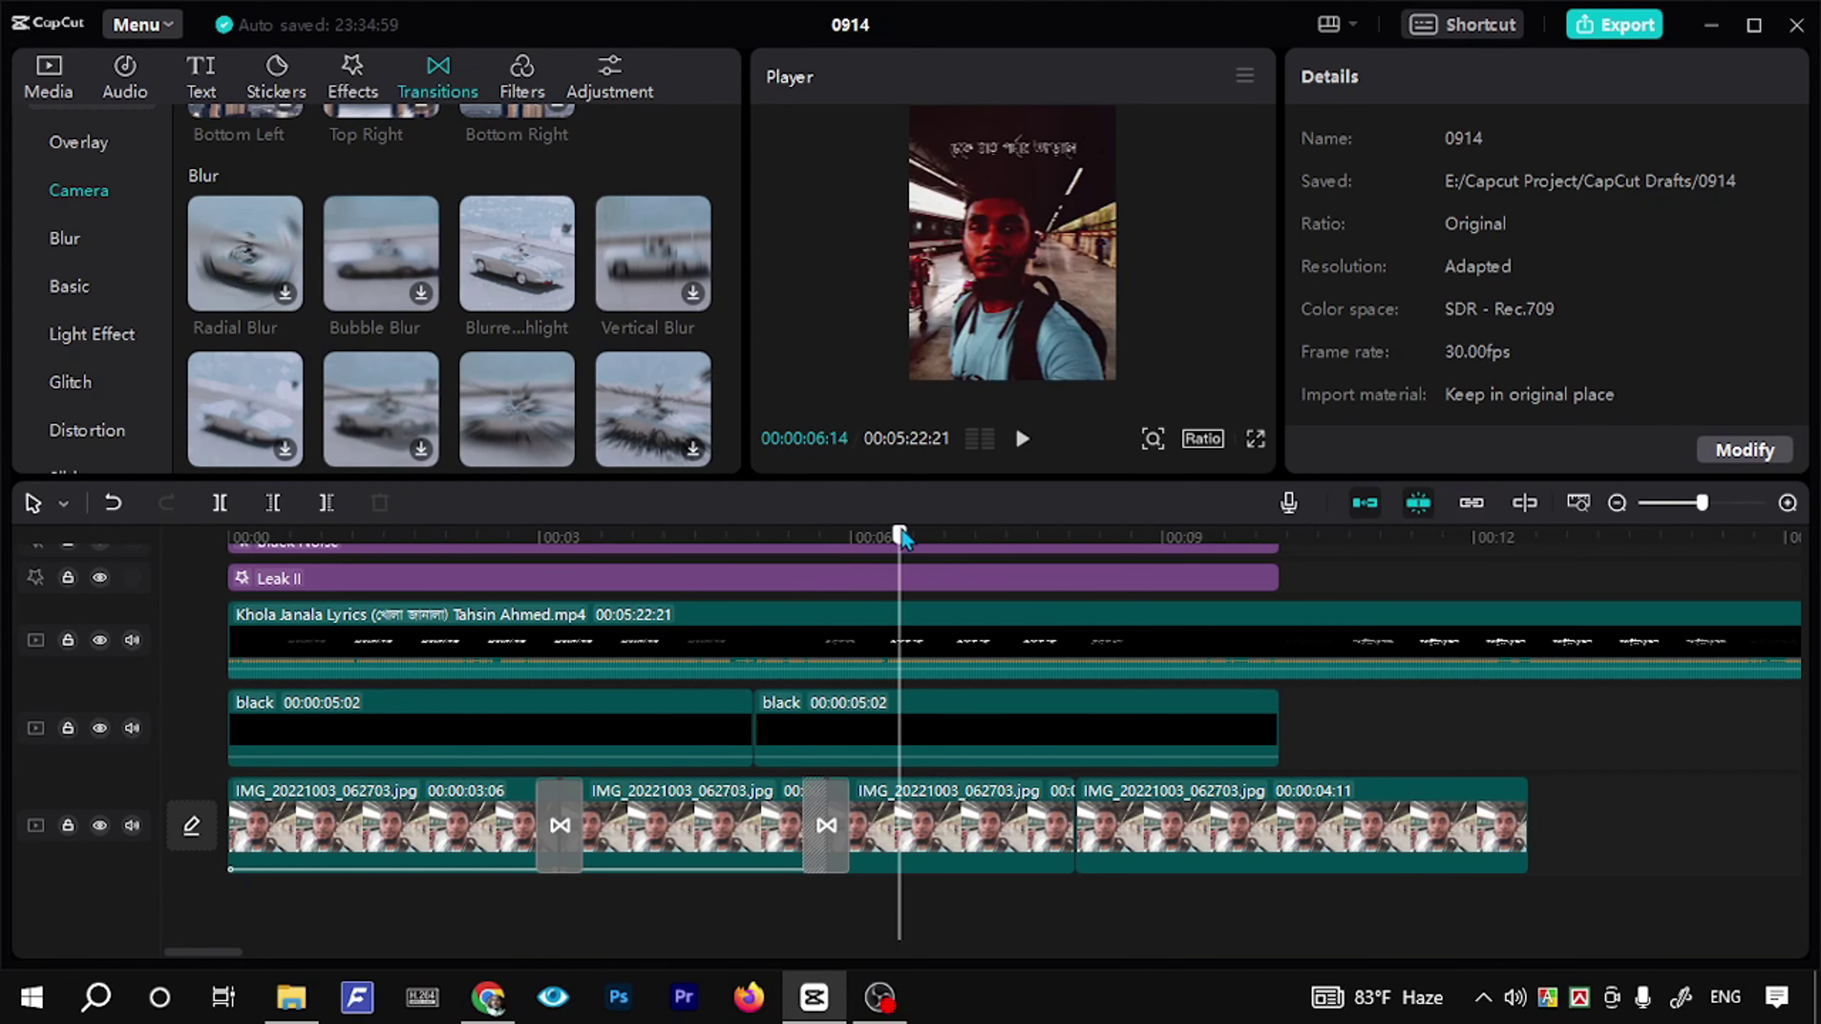
{"action": "left_click", "coordinate": [1016, 812]}
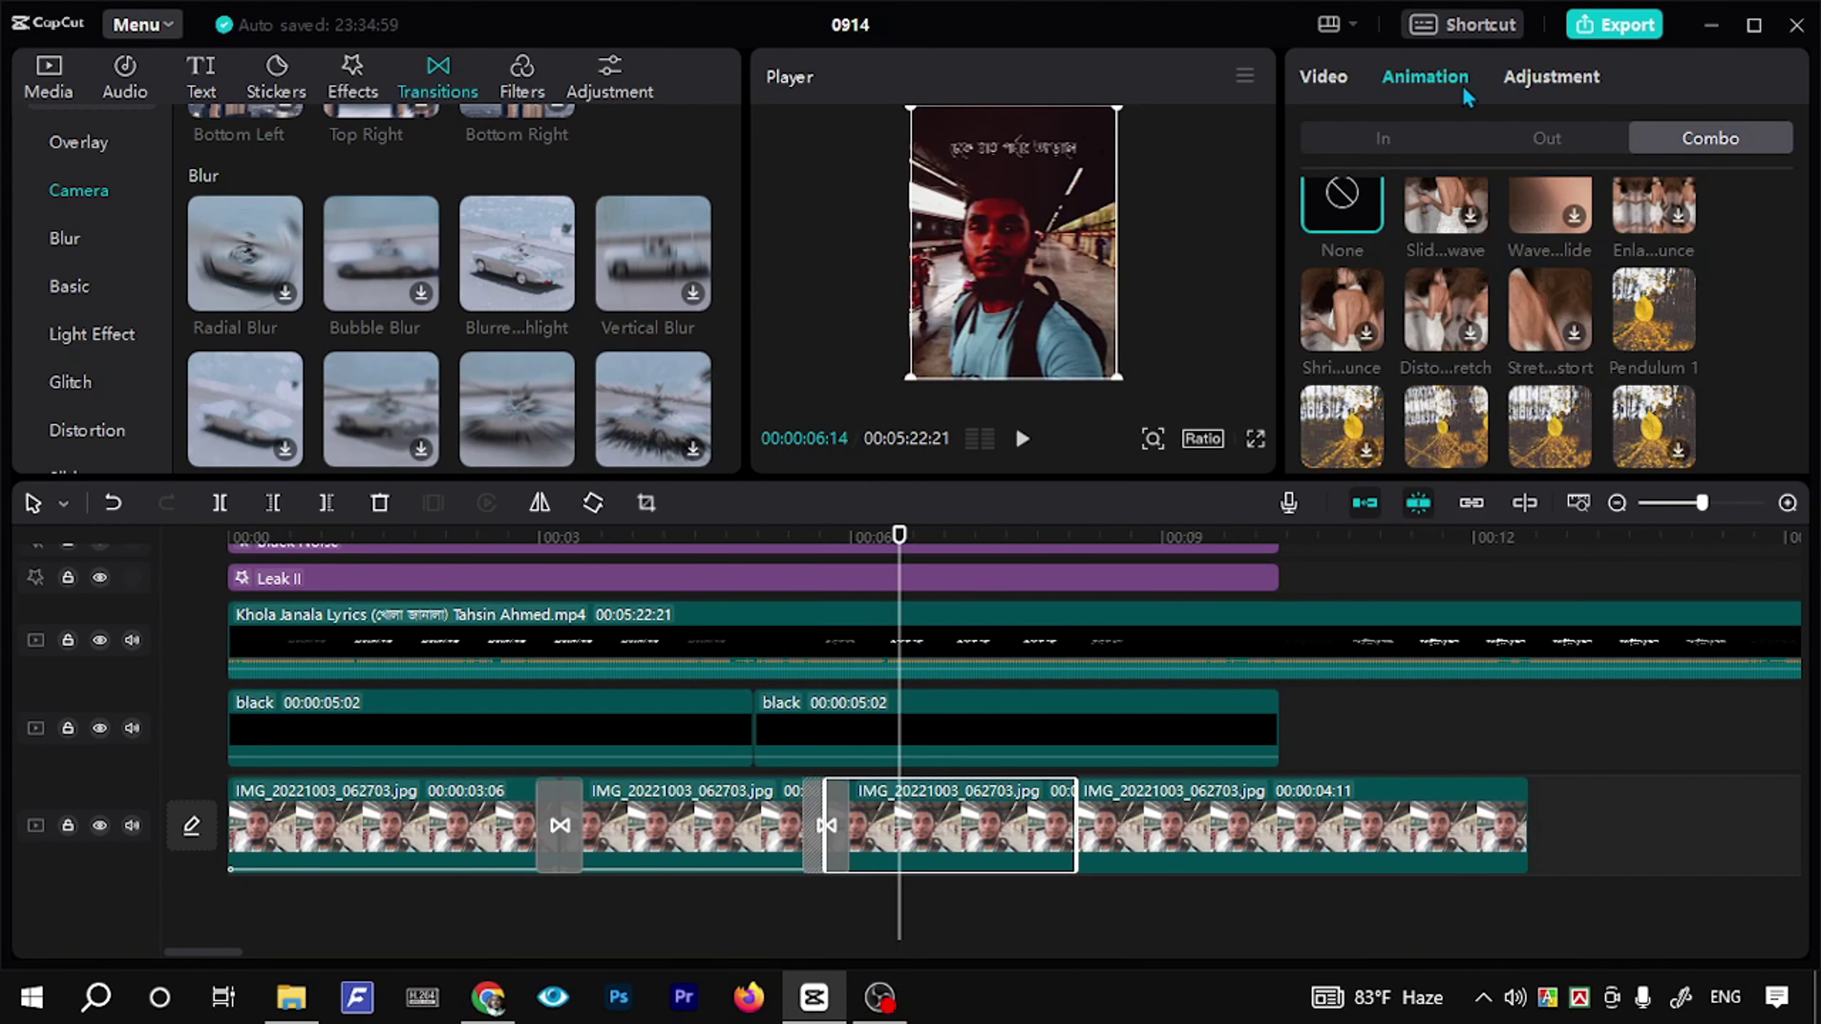
{"action": "scroll", "coordinate": [1545, 380], "scroll_direction": "down", "scroll_amount": 3}
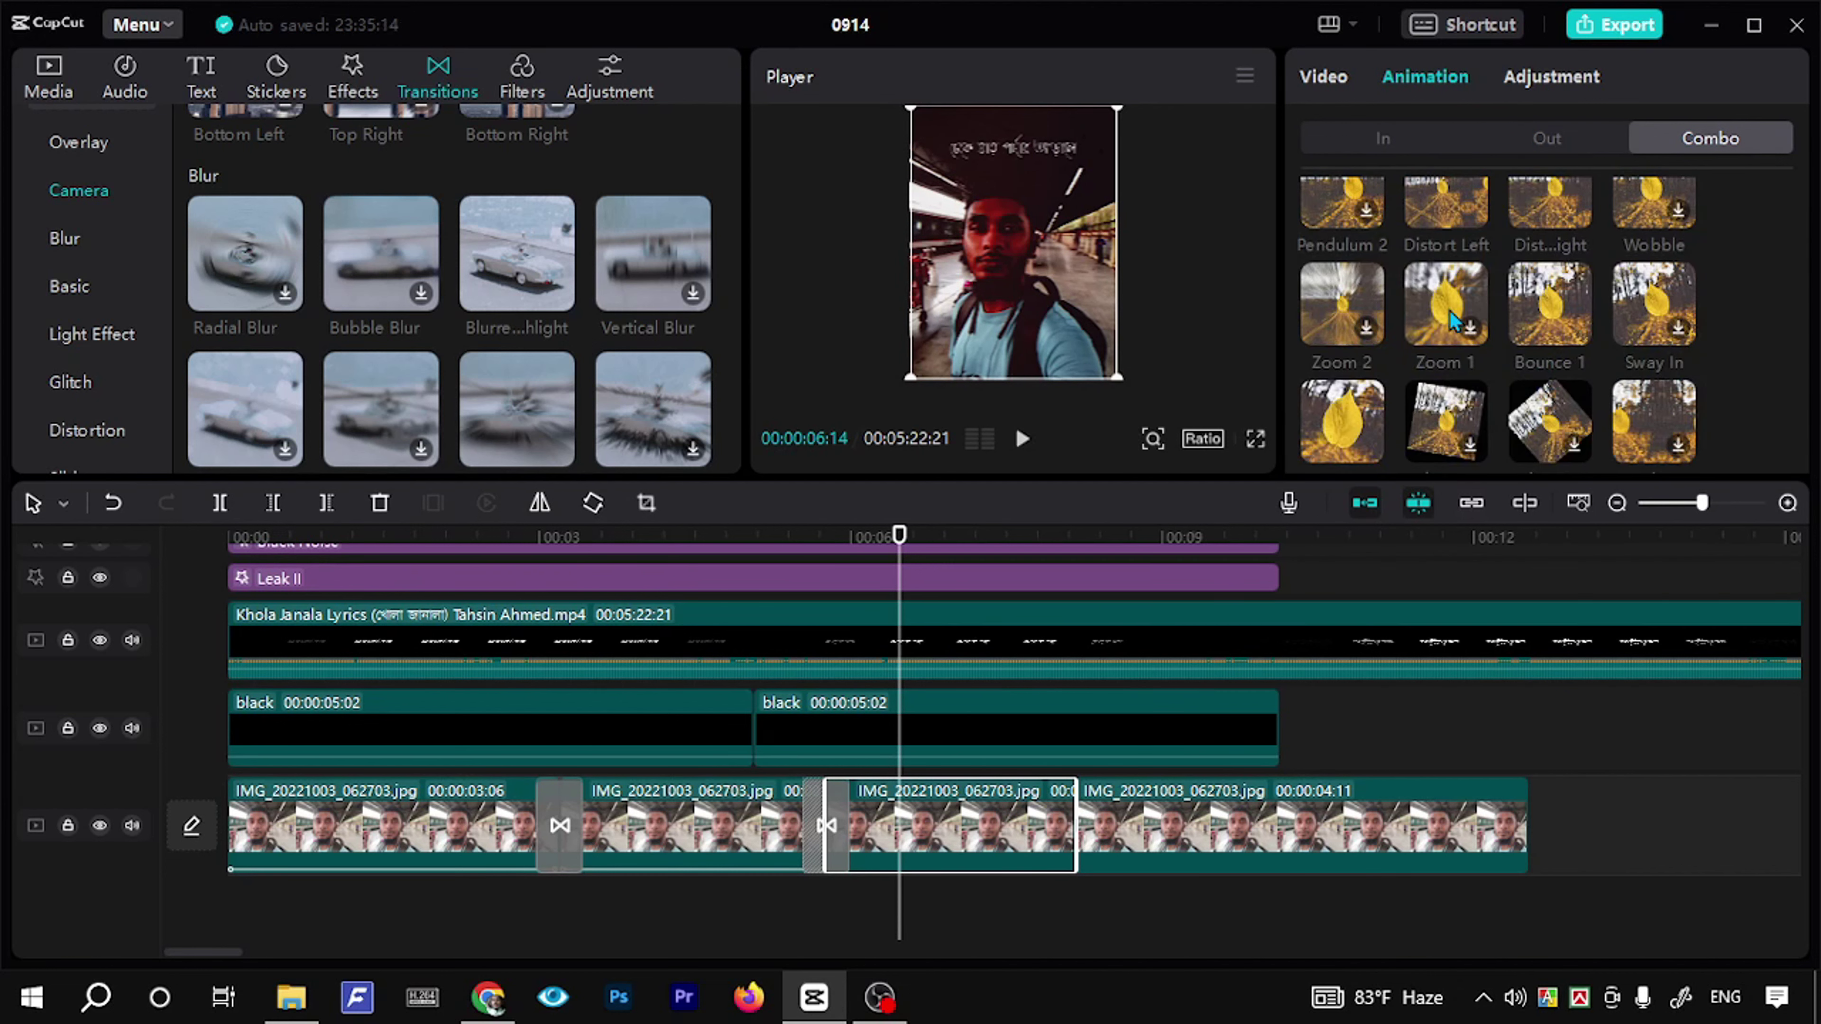
{"action": "left_click", "coordinate": [1362, 336]}
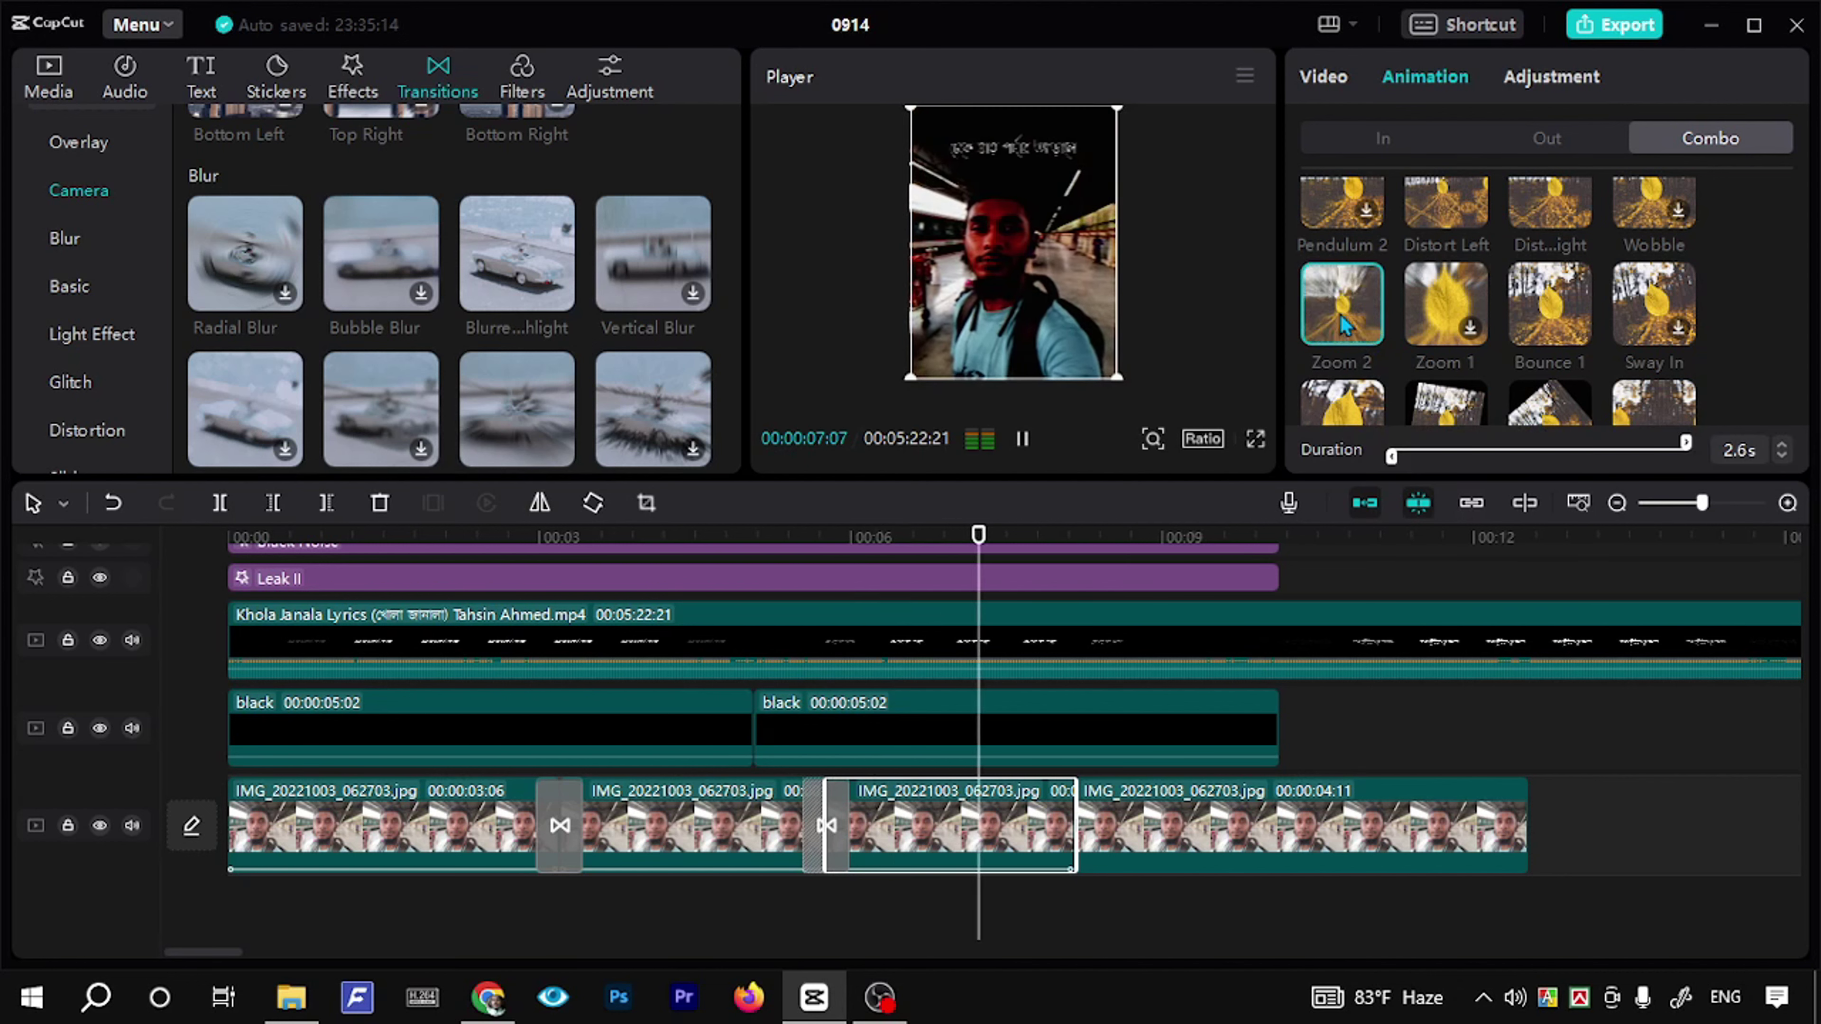
{"action": "left_click", "coordinate": [786, 538]}
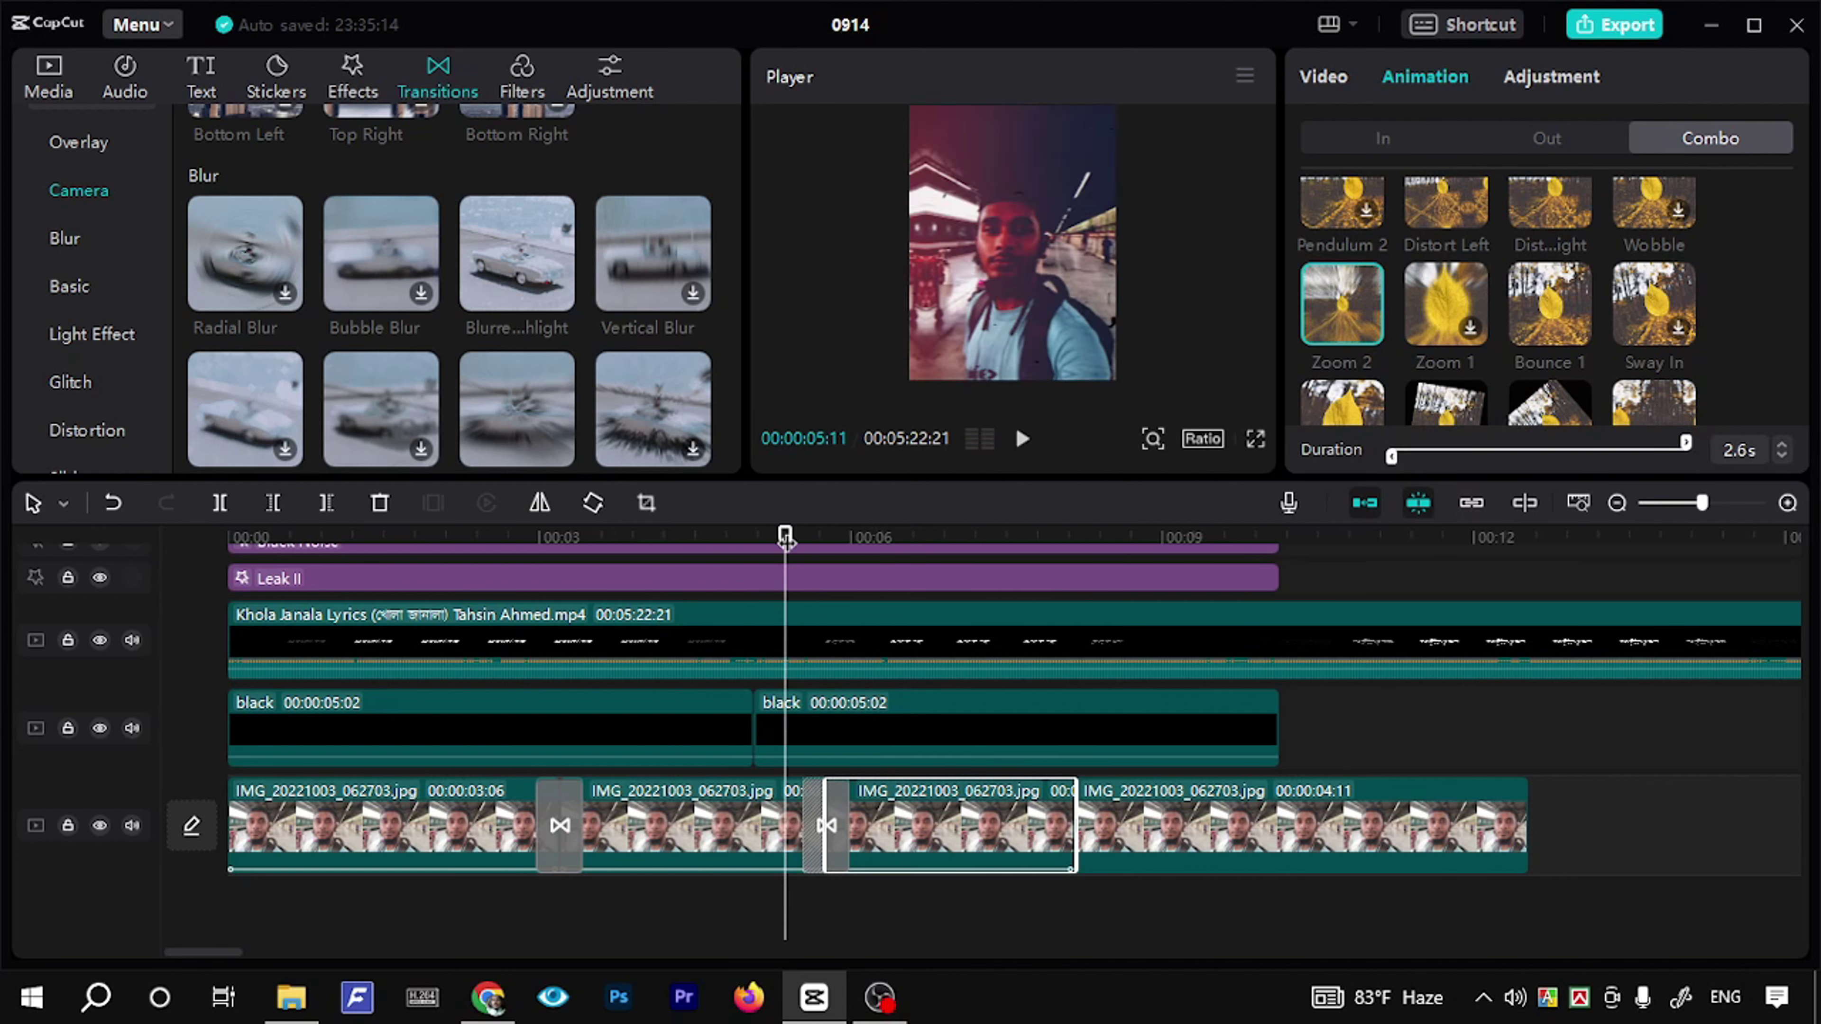
{"action": "key", "text": "space"}
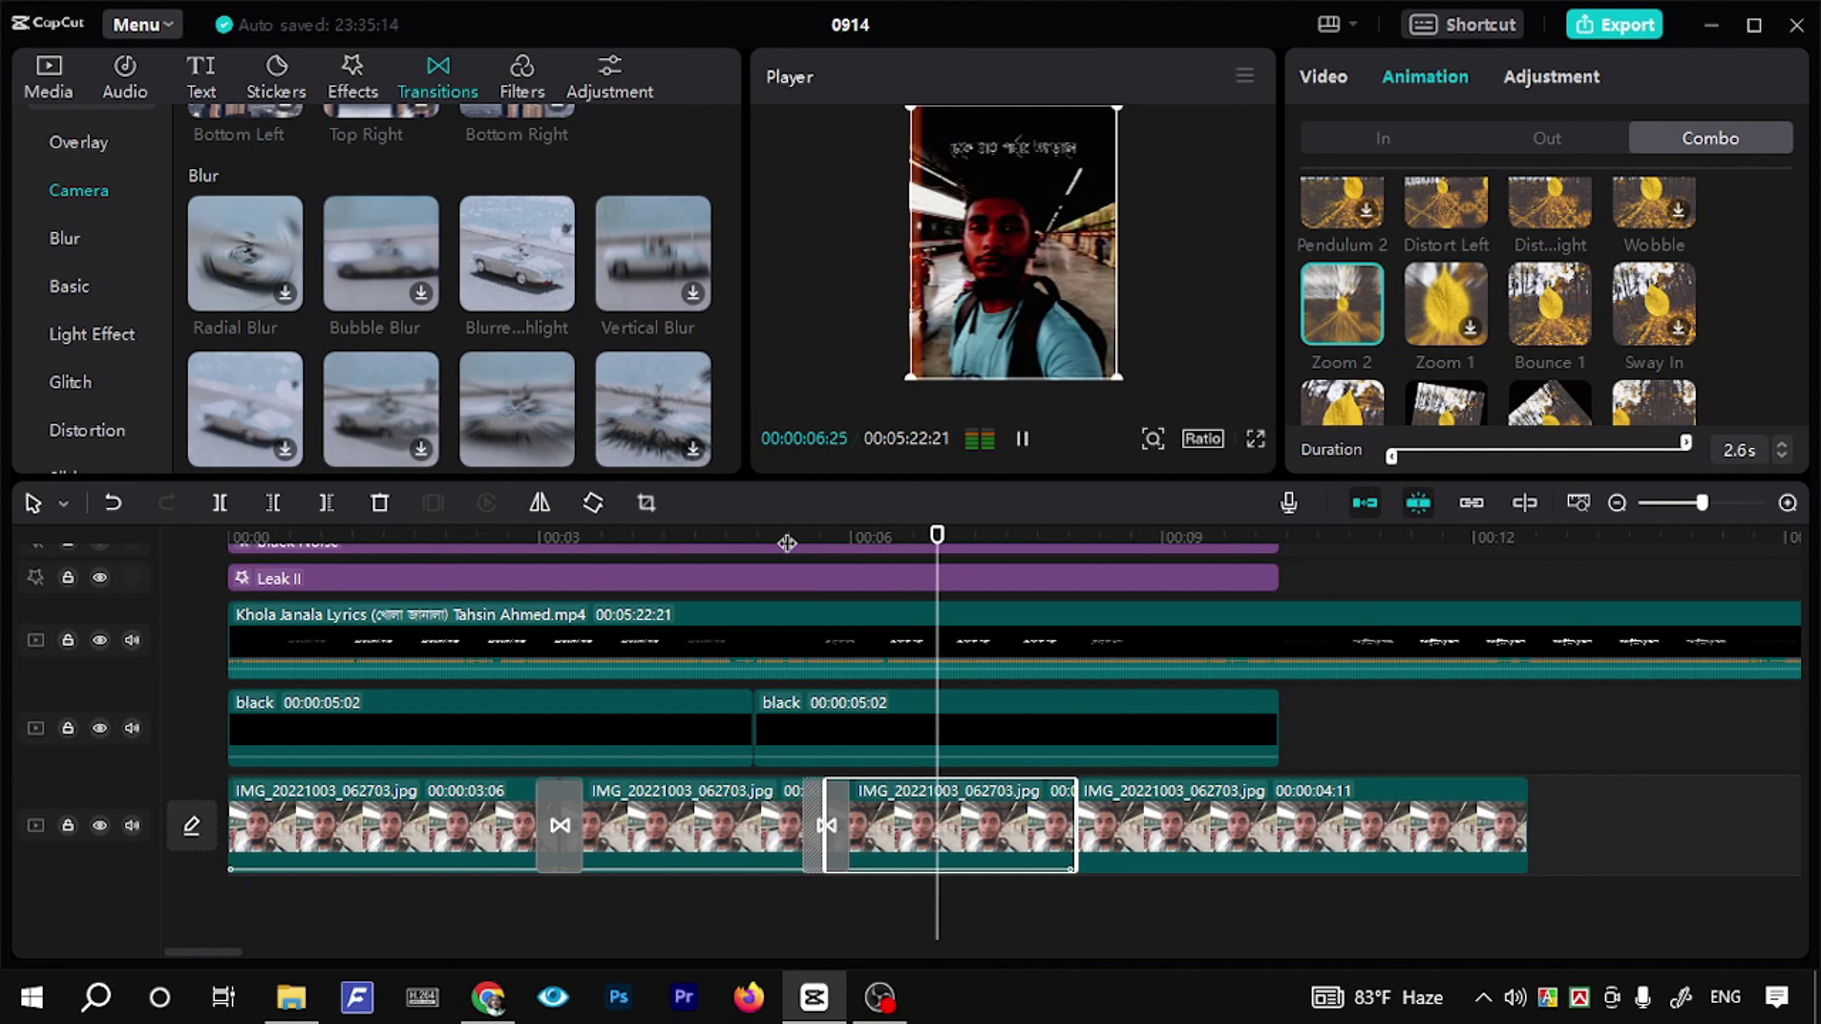
{"action": "key", "text": "space"}
Step: Add the Light Effect transition Flashes between the third and fourth photo segments
{"action": "left_click", "coordinate": [1098, 834]}
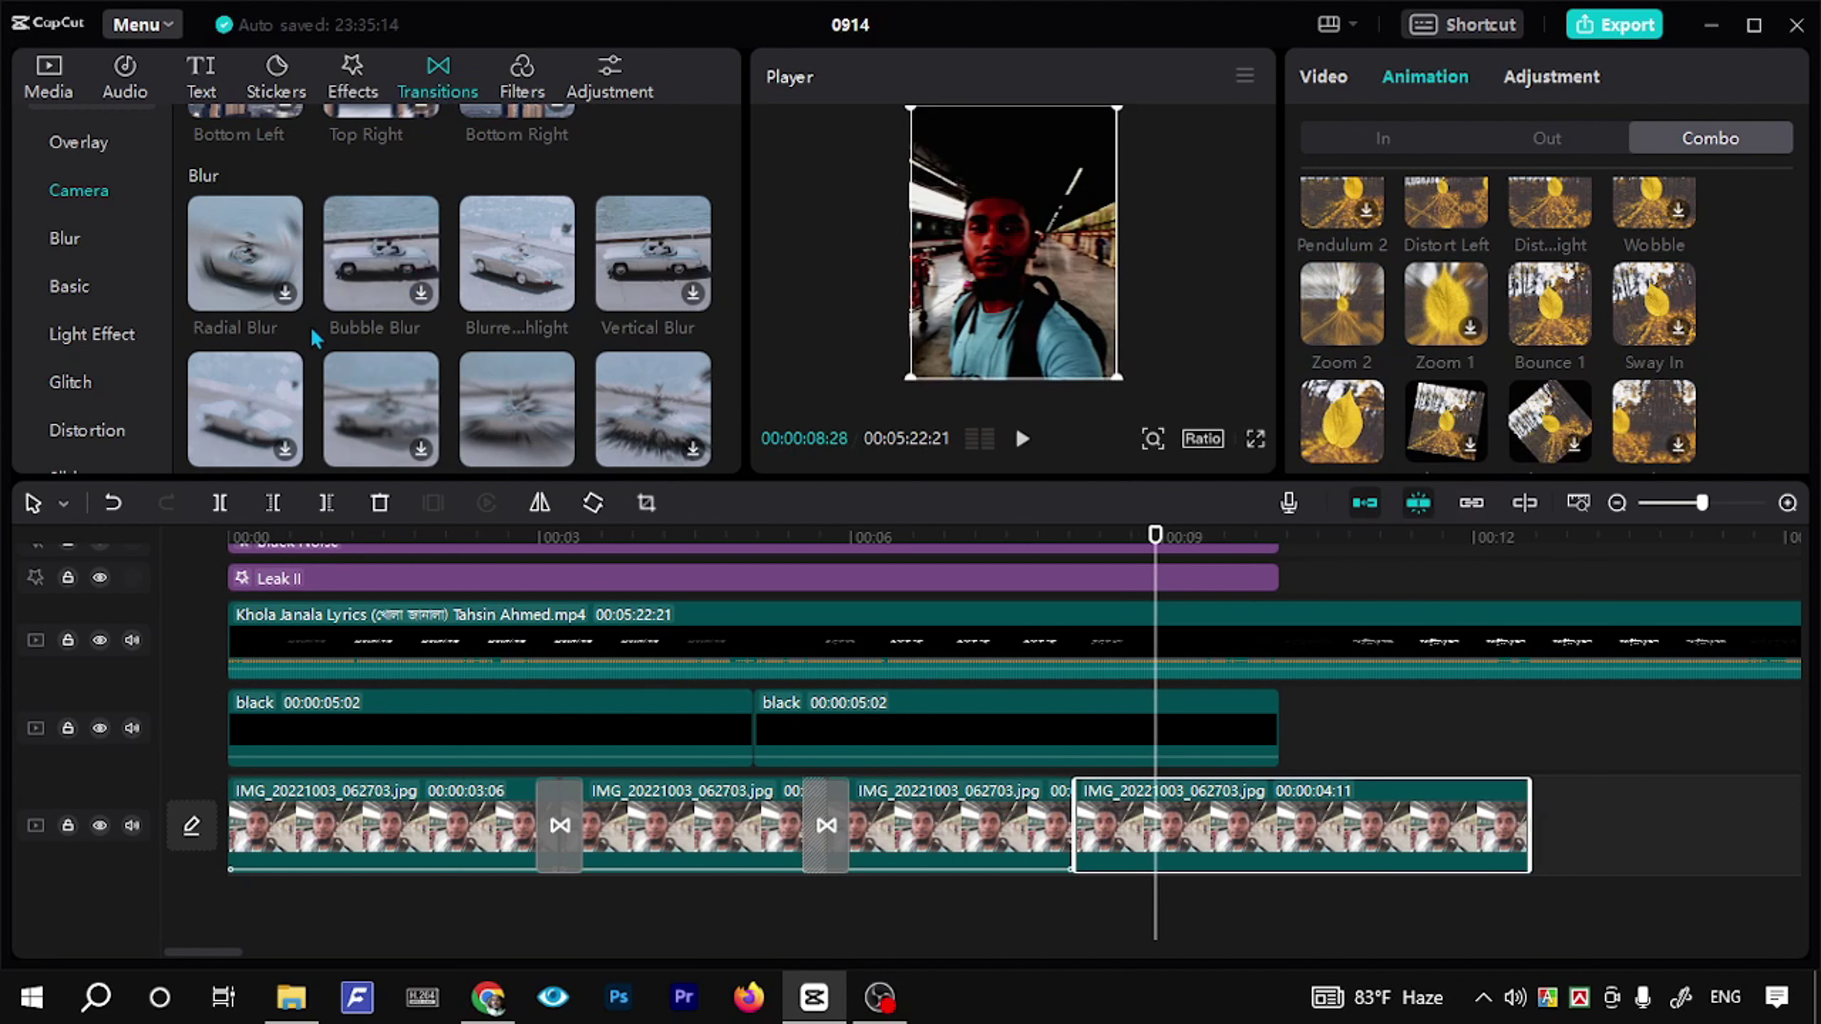
{"action": "left_click", "coordinate": [70, 382]}
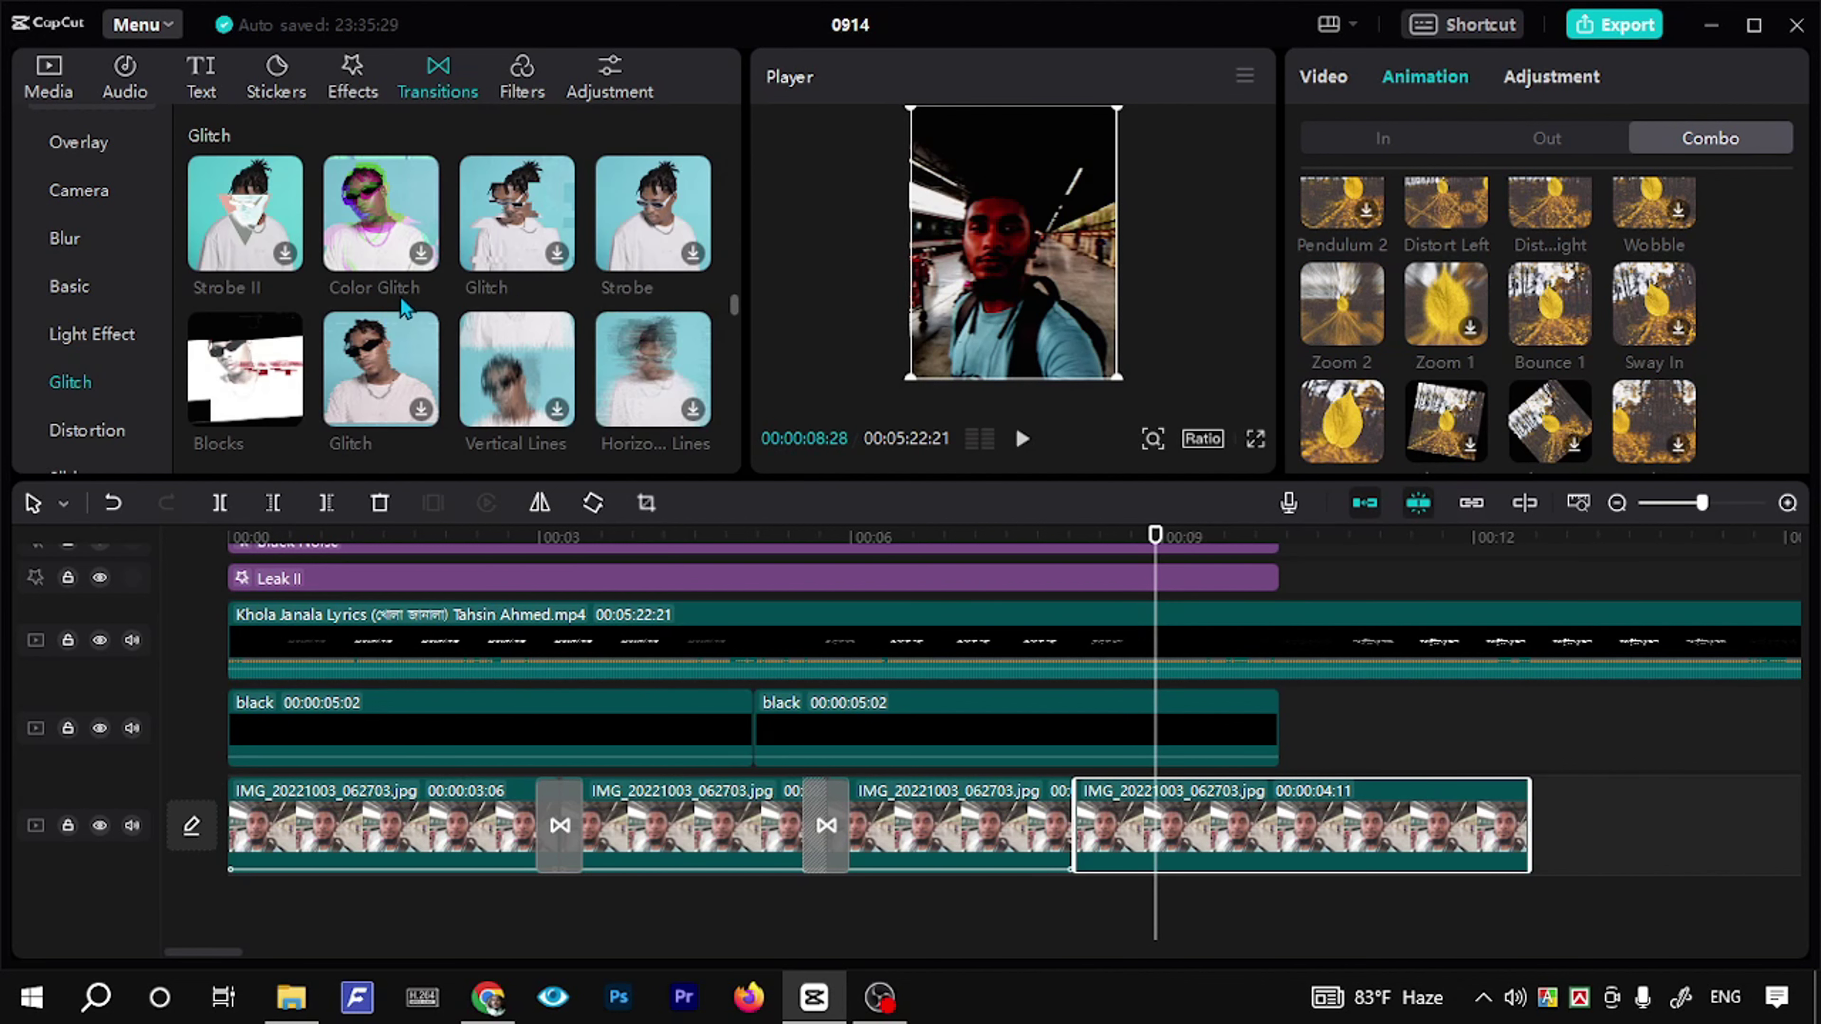
{"action": "left_click", "coordinate": [91, 422]}
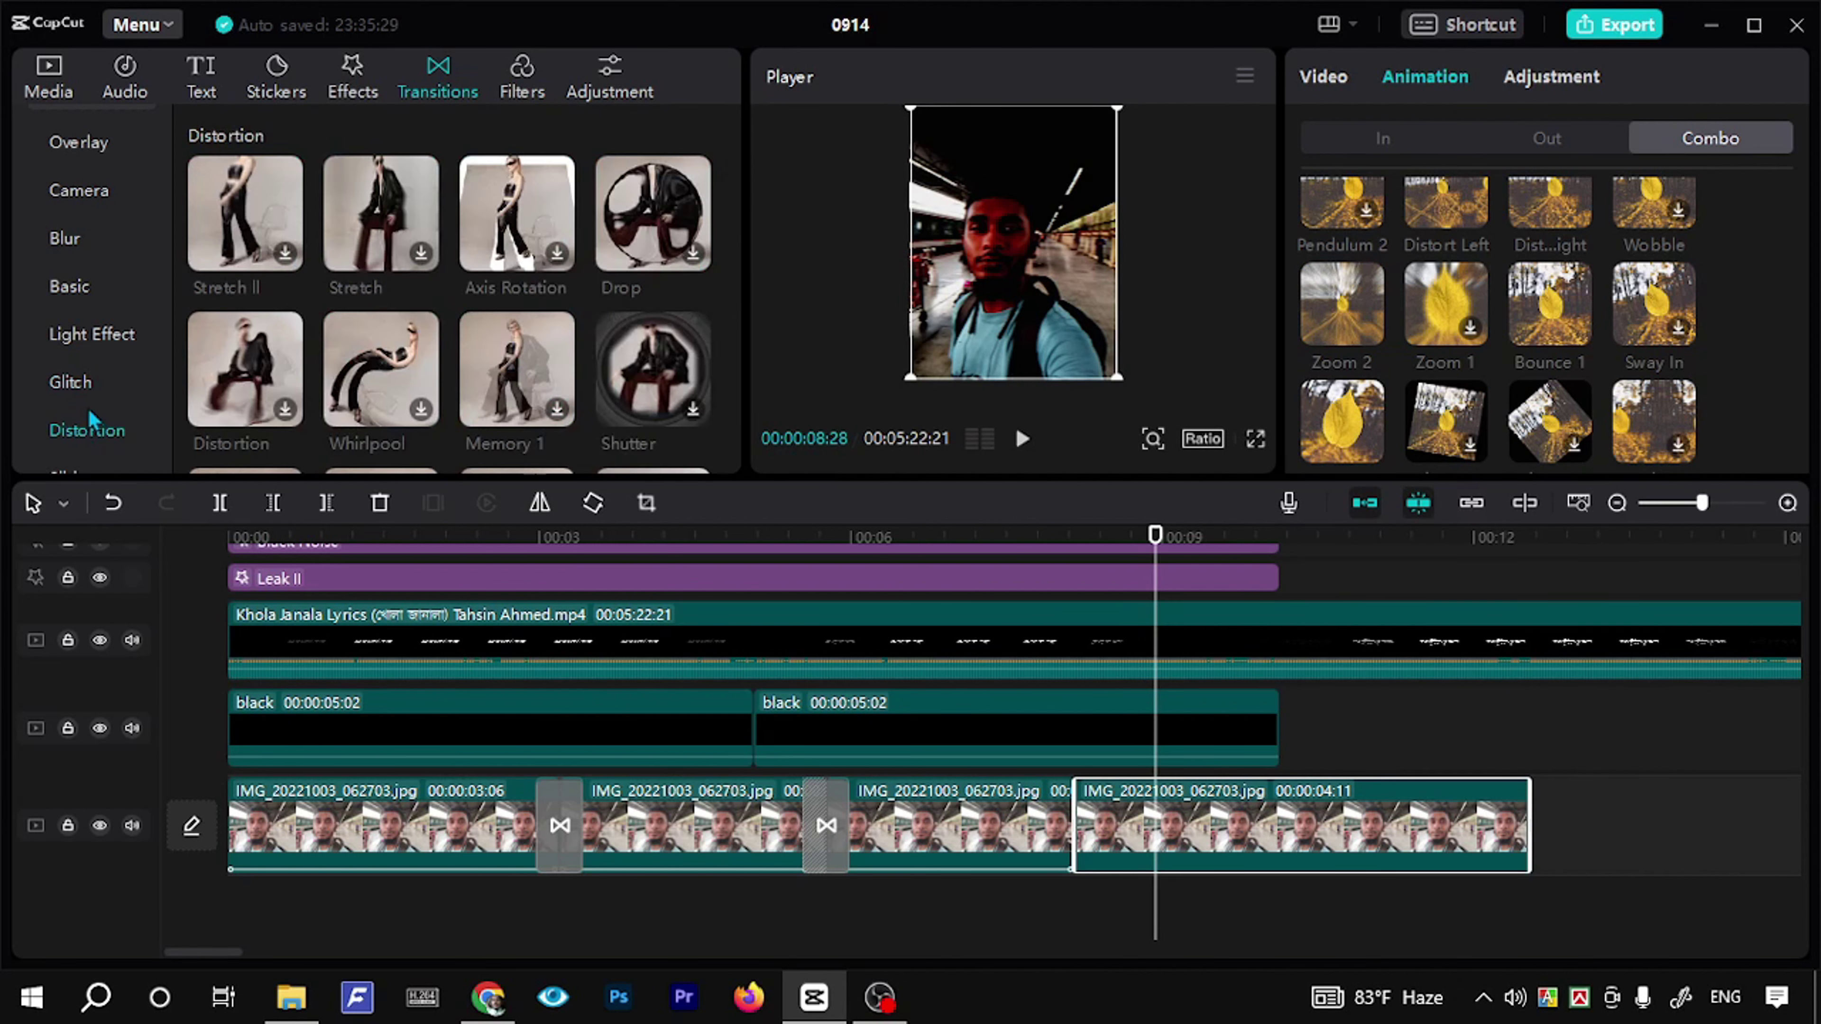
{"action": "left_click", "coordinate": [94, 342]}
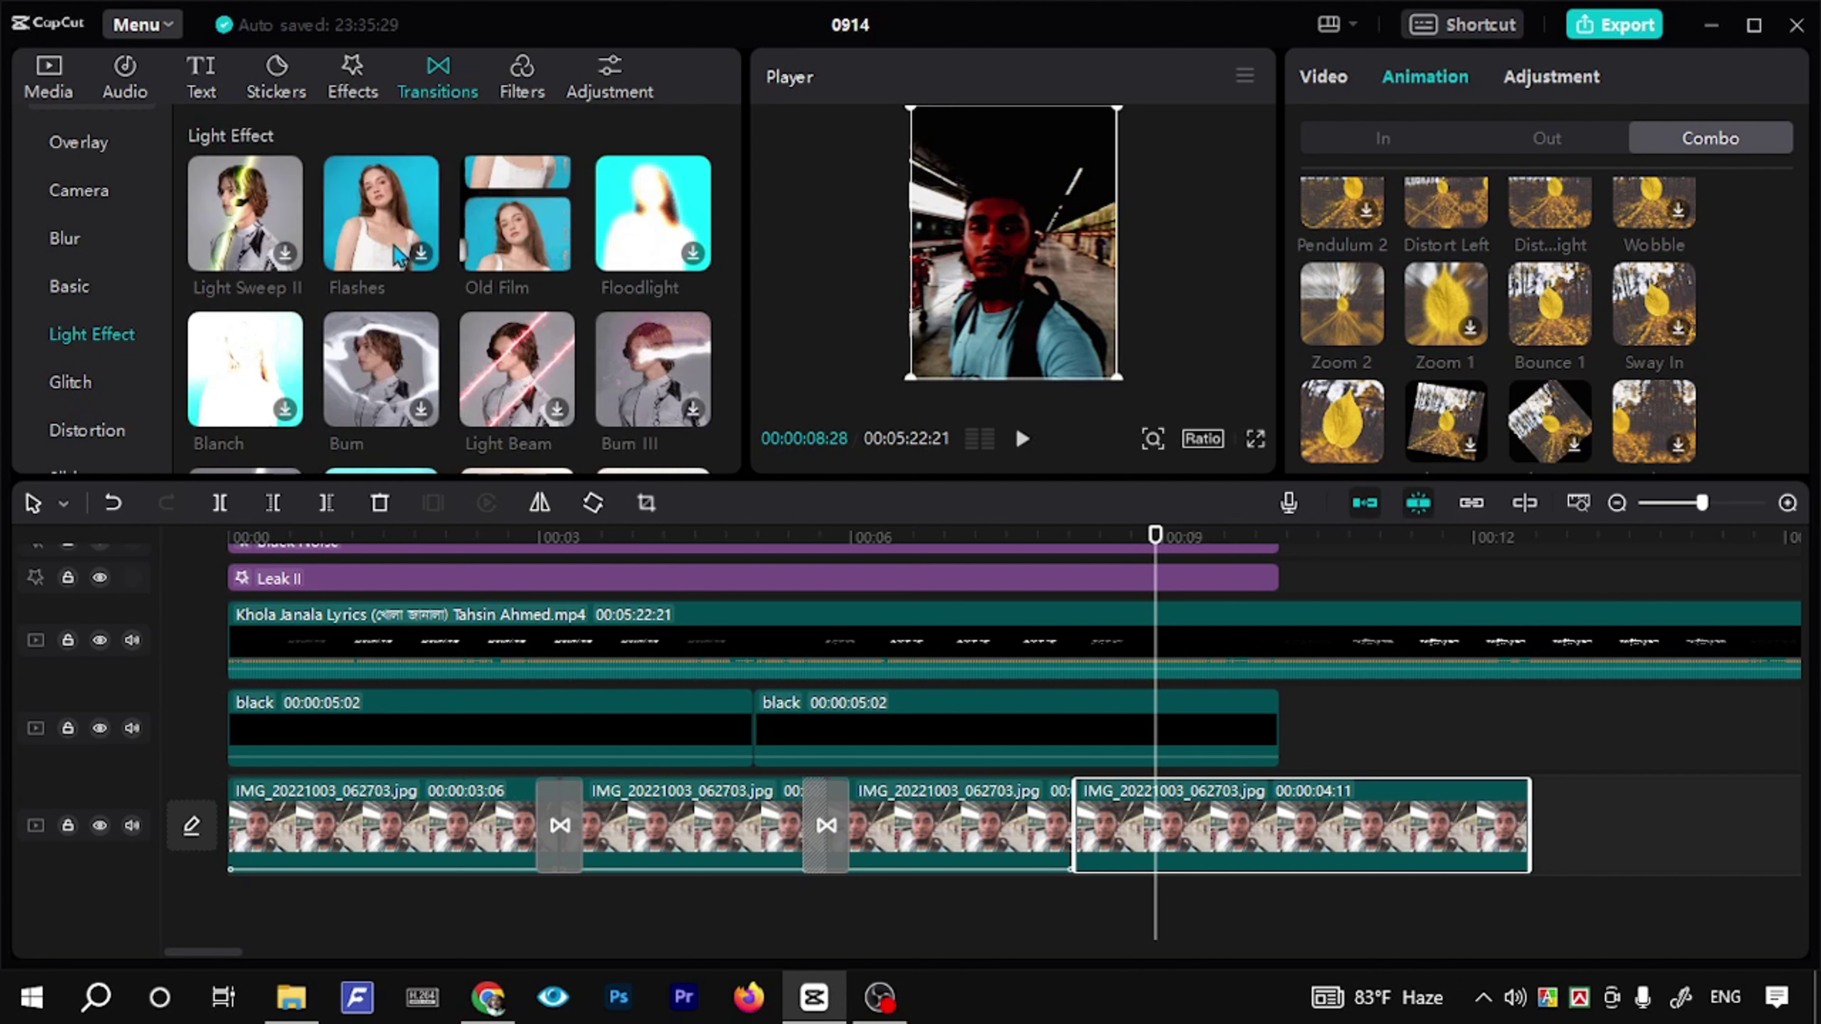
{"action": "left_click_drag", "start_coordinate": [369, 252], "coordinate": [1072, 825]}
Step: Apply the "Stret…stort" combo animation to the fourth photo segment
{"action": "left_click", "coordinate": [1187, 825]}
{"action": "left_click", "coordinate": [1425, 77]}
{"action": "left_click", "coordinate": [1710, 137]}
{"action": "scroll", "coordinate": [1531, 376], "scroll_direction": "down", "scroll_amount": 2}
{"action": "scroll", "coordinate": [1514, 378], "scroll_direction": "up", "scroll_amount": 1}
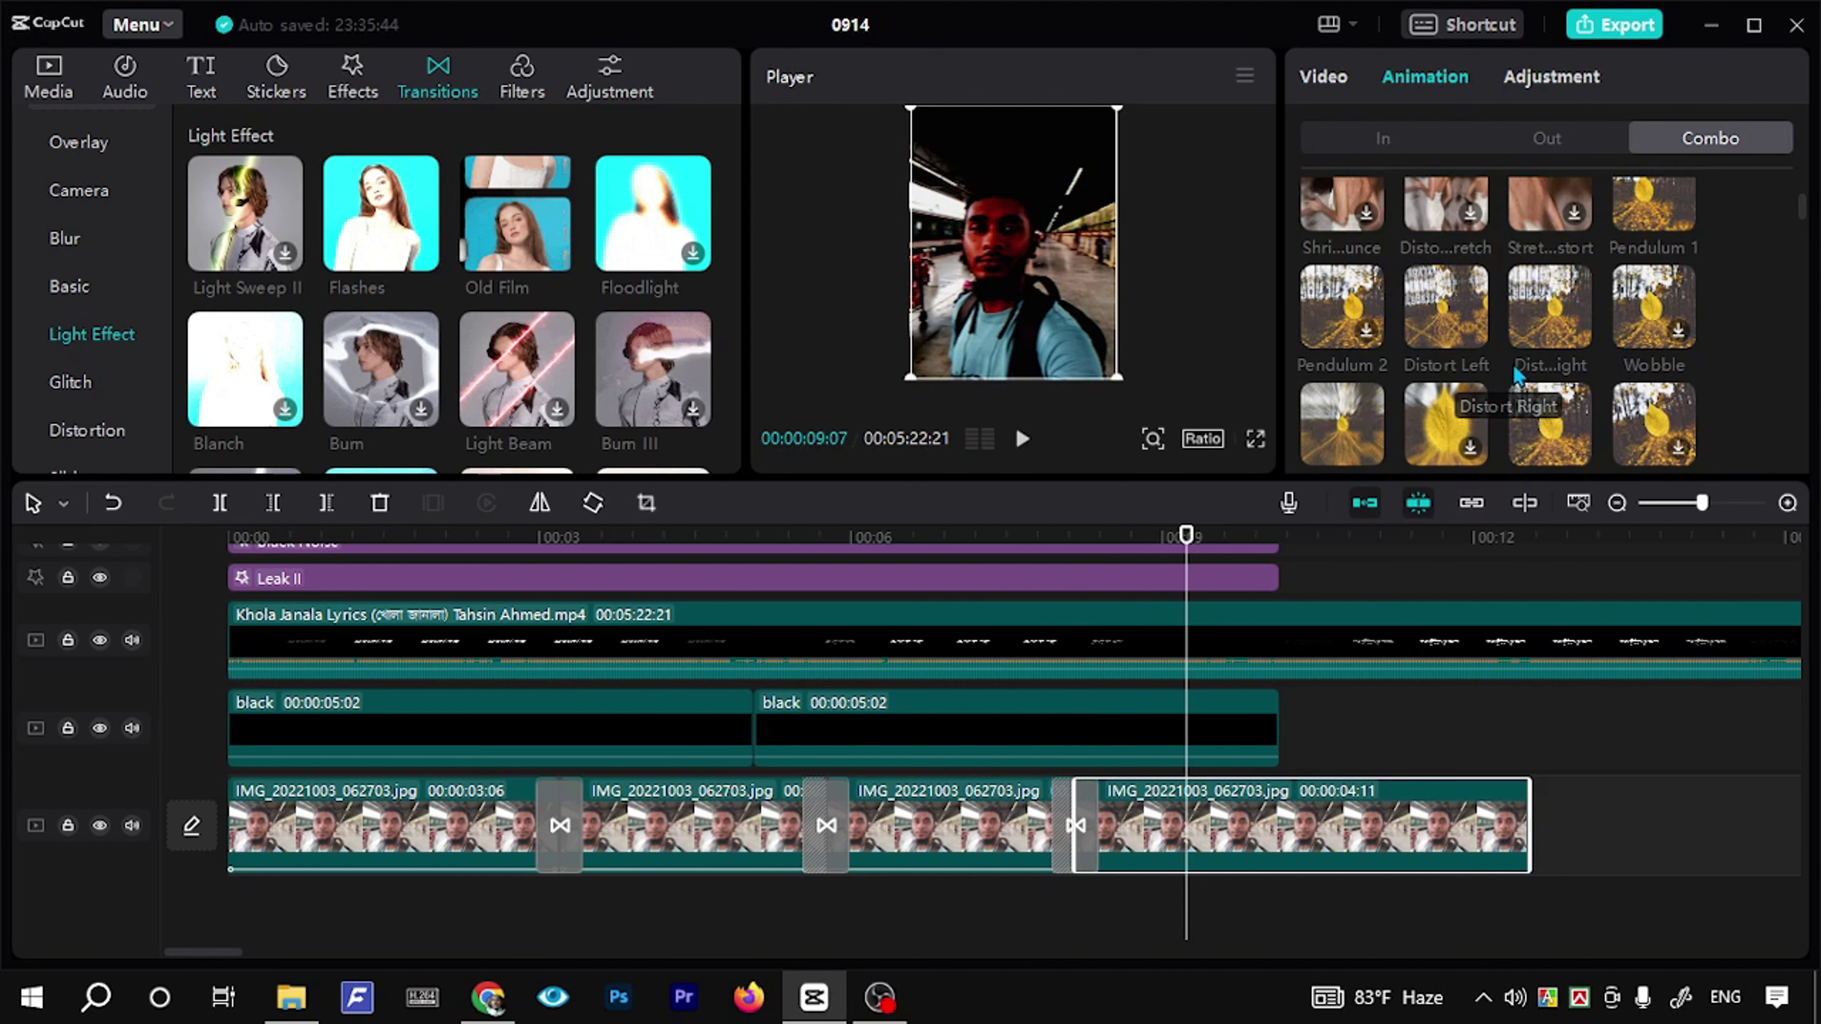
{"action": "scroll", "coordinate": [1551, 302], "scroll_direction": "up", "scroll_amount": 1}
{"action": "scroll", "coordinate": [1560, 267], "scroll_direction": "up", "scroll_amount": 1}
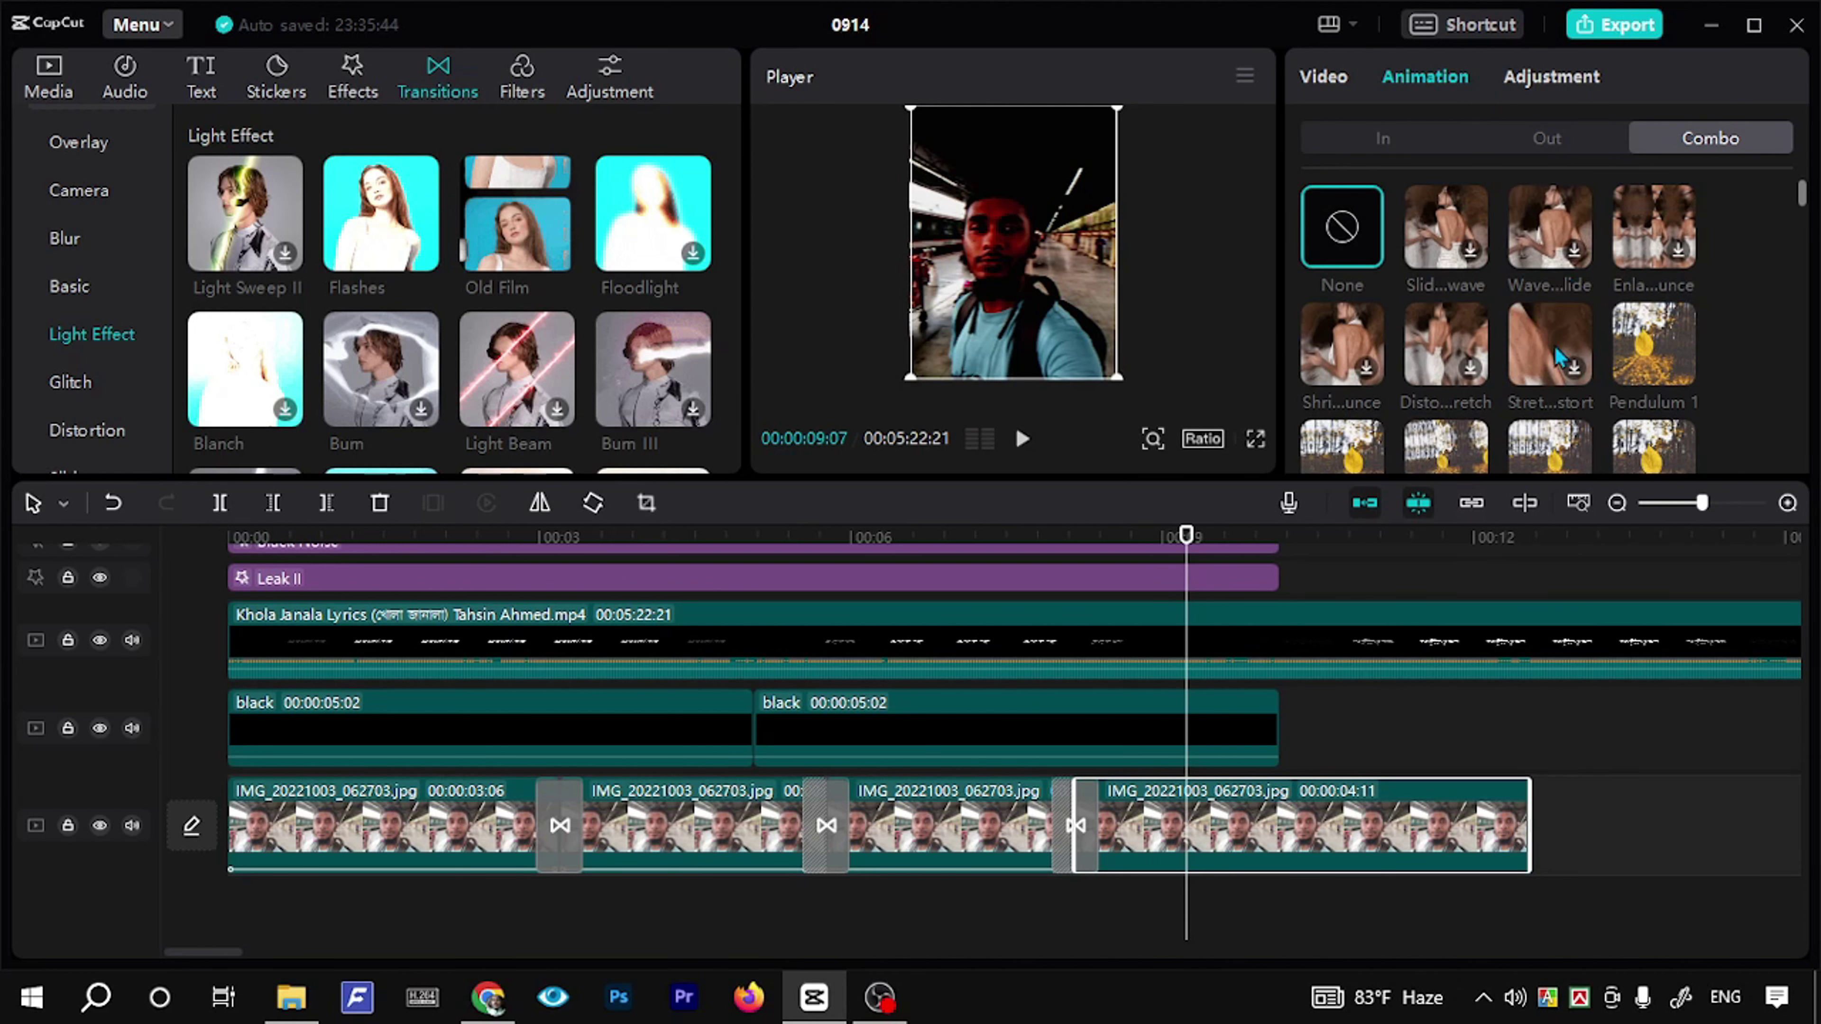
{"action": "left_click", "coordinate": [1574, 373]}
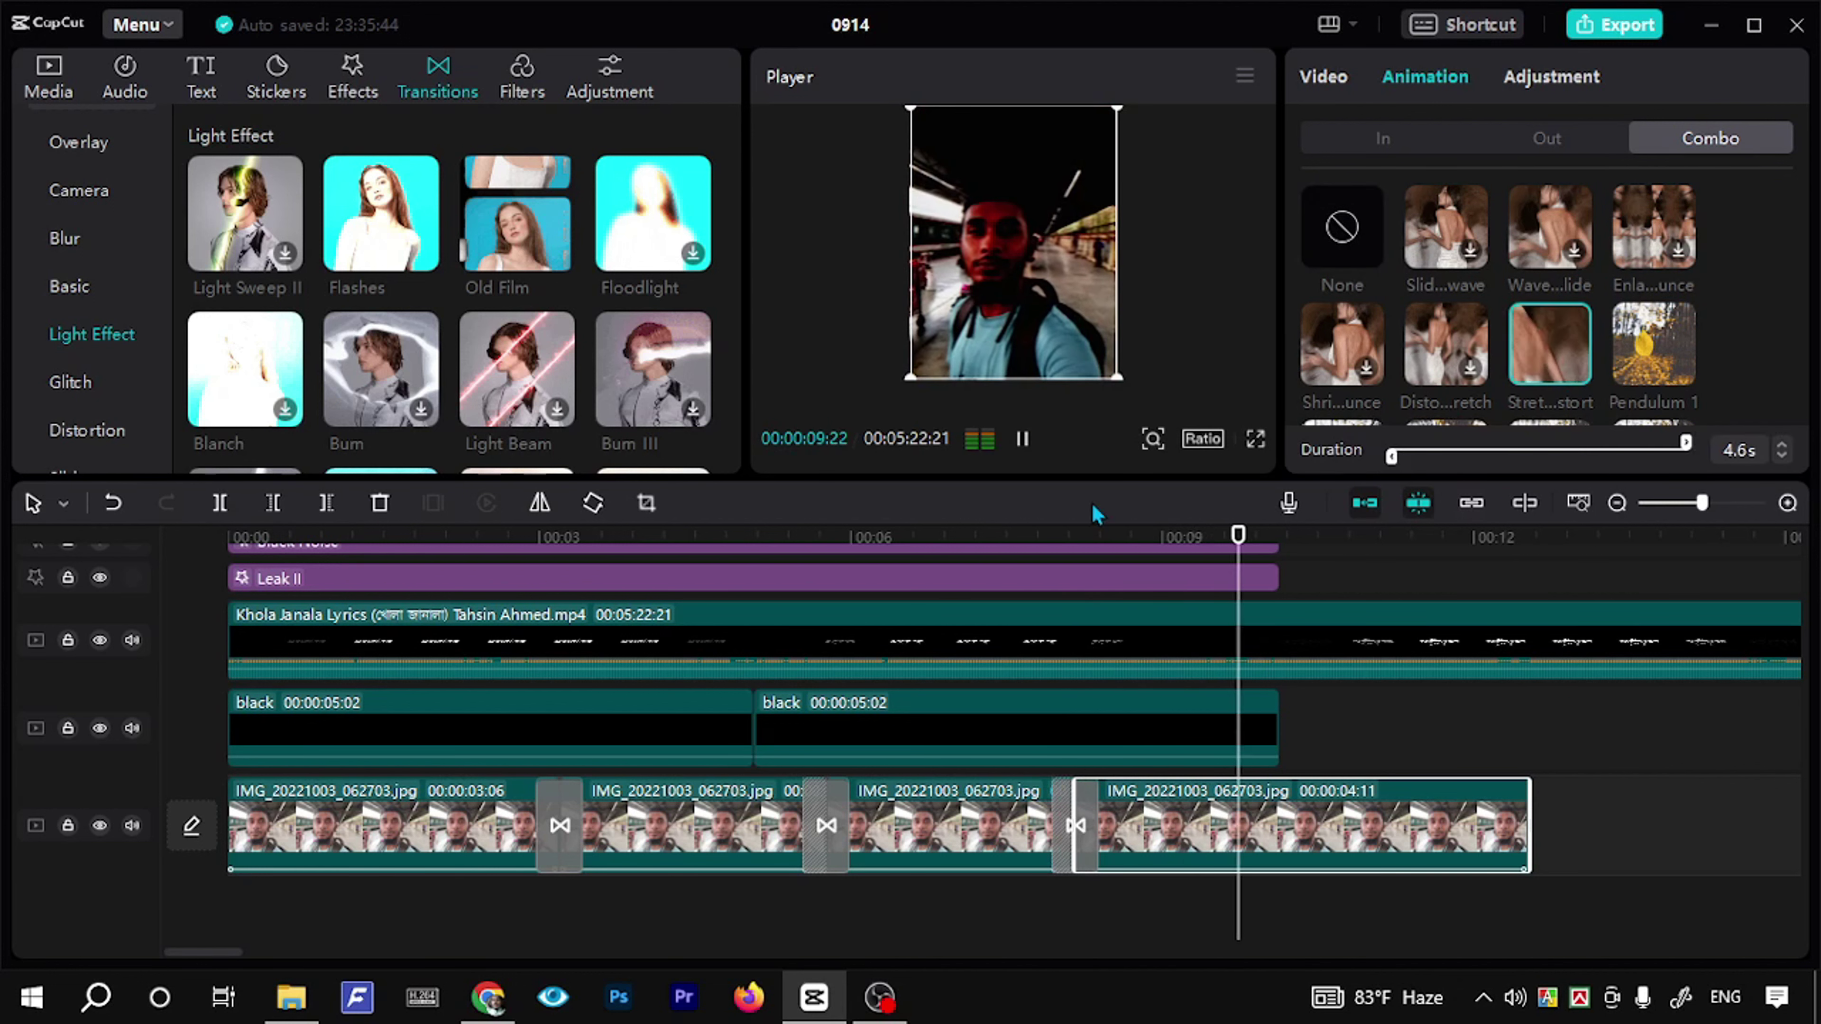
Step: Trim the end of the fourth photo segment to 00:00:10:04, in line with the end of the second black clip
{"action": "left_click", "coordinate": [681, 539]}
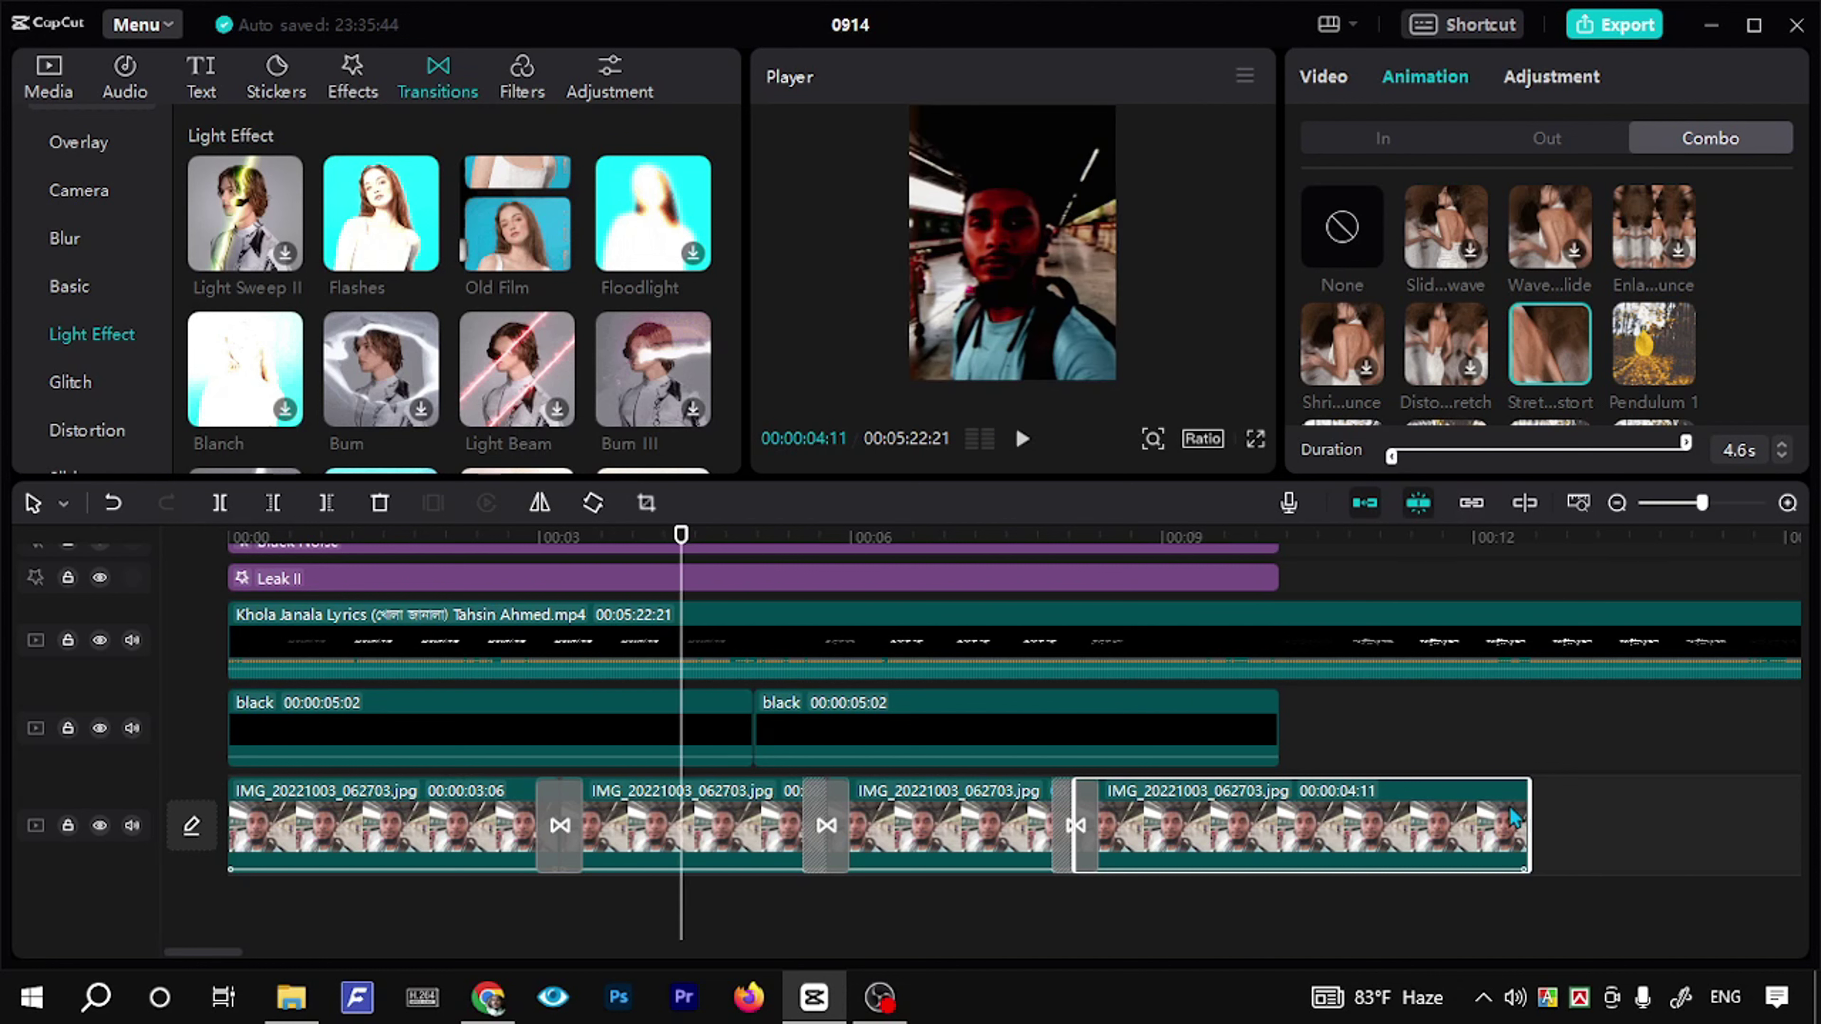
{"action": "left_click_drag", "start_coordinate": [1526, 811], "coordinate": [1279, 739]}
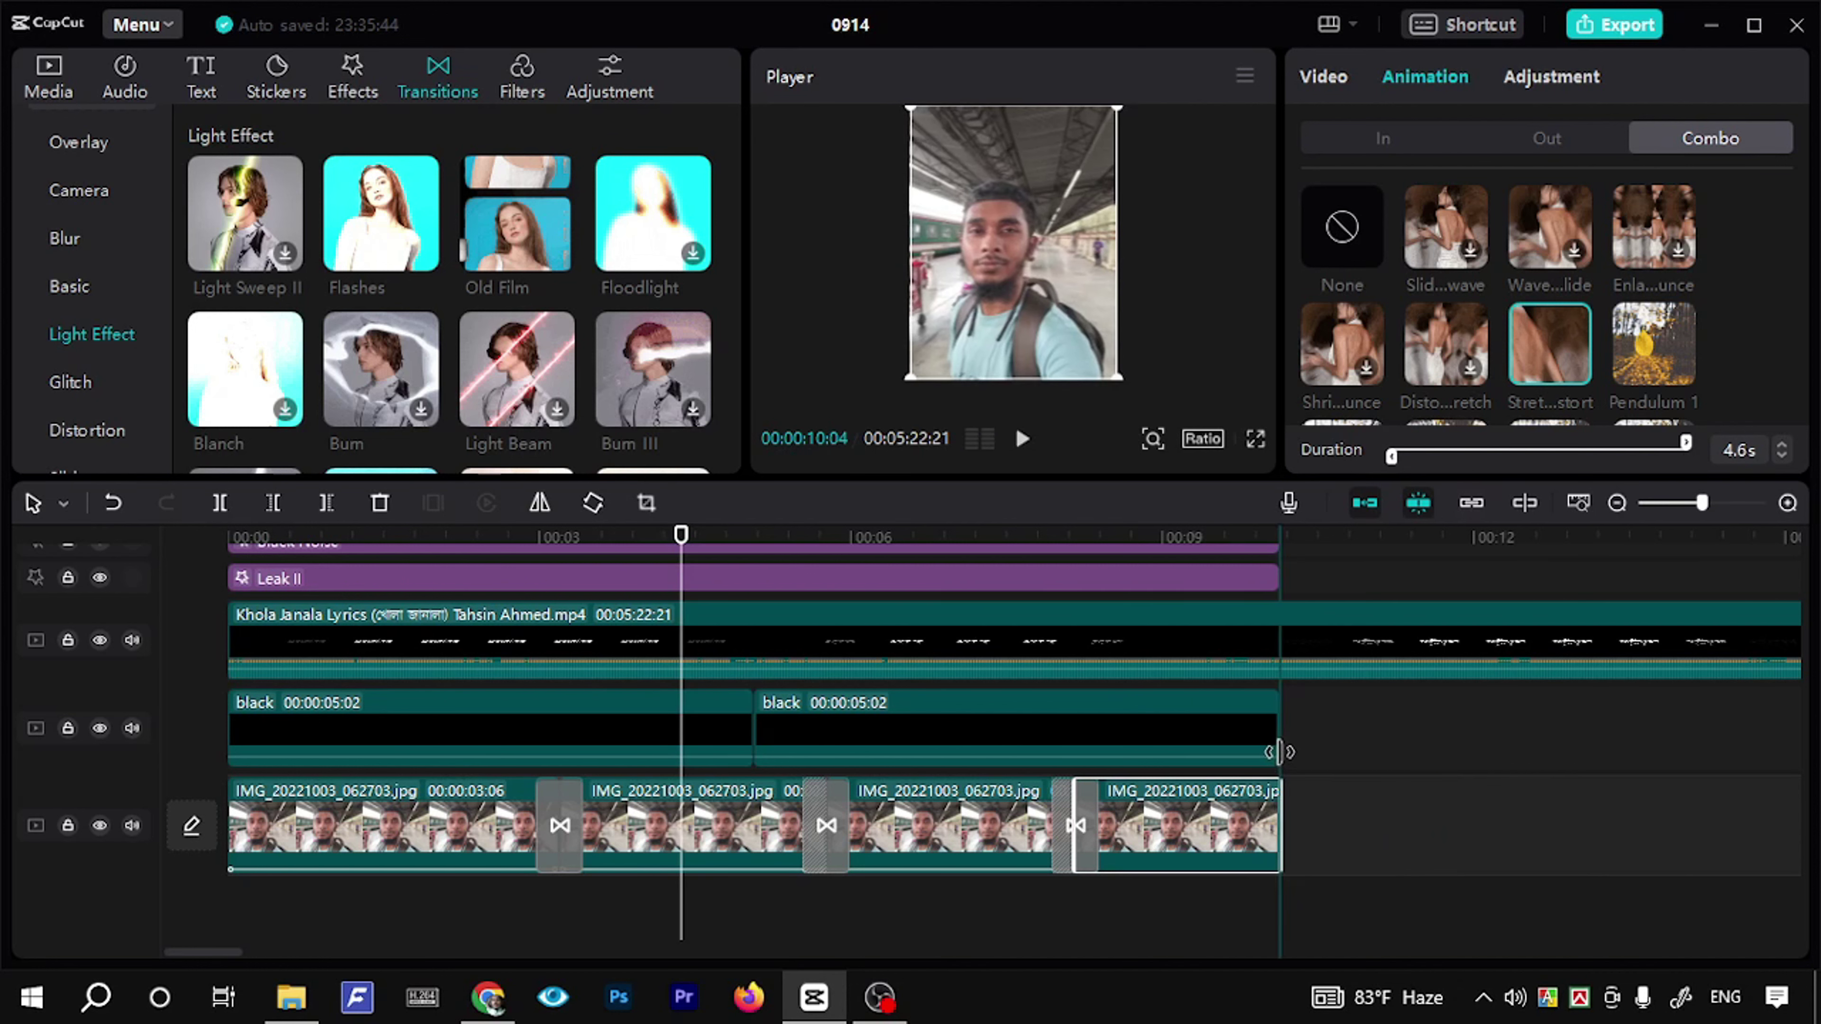
Step: Play the edited sequence from the beginning through the end of the photo segments
{"action": "left_click_drag", "start_coordinate": [676, 554], "coordinate": [237, 546]}
{"action": "key", "text": "space"}
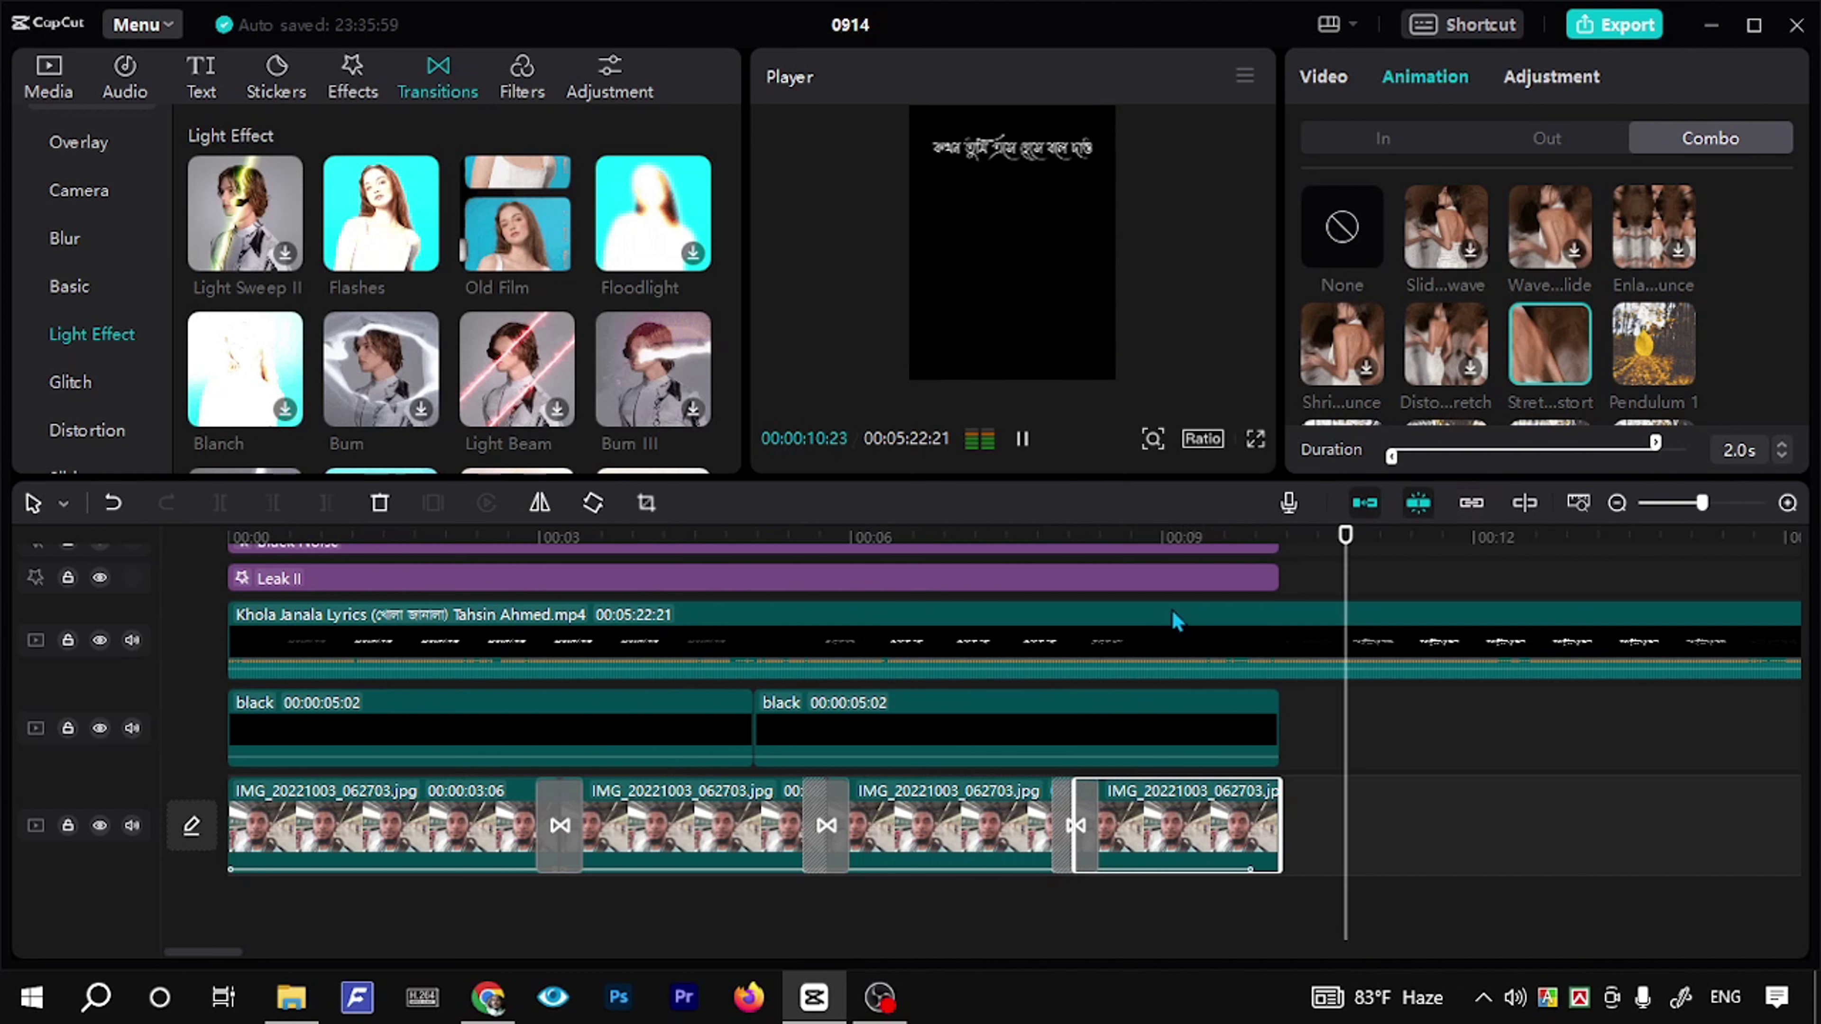
Step: Split the lyrics video at 00:00:10:04, in line with the end of the photo segments, delete the remainder, and play back the result
{"action": "left_click", "coordinate": [1366, 628]}
{"action": "left_click", "coordinate": [1281, 546]}
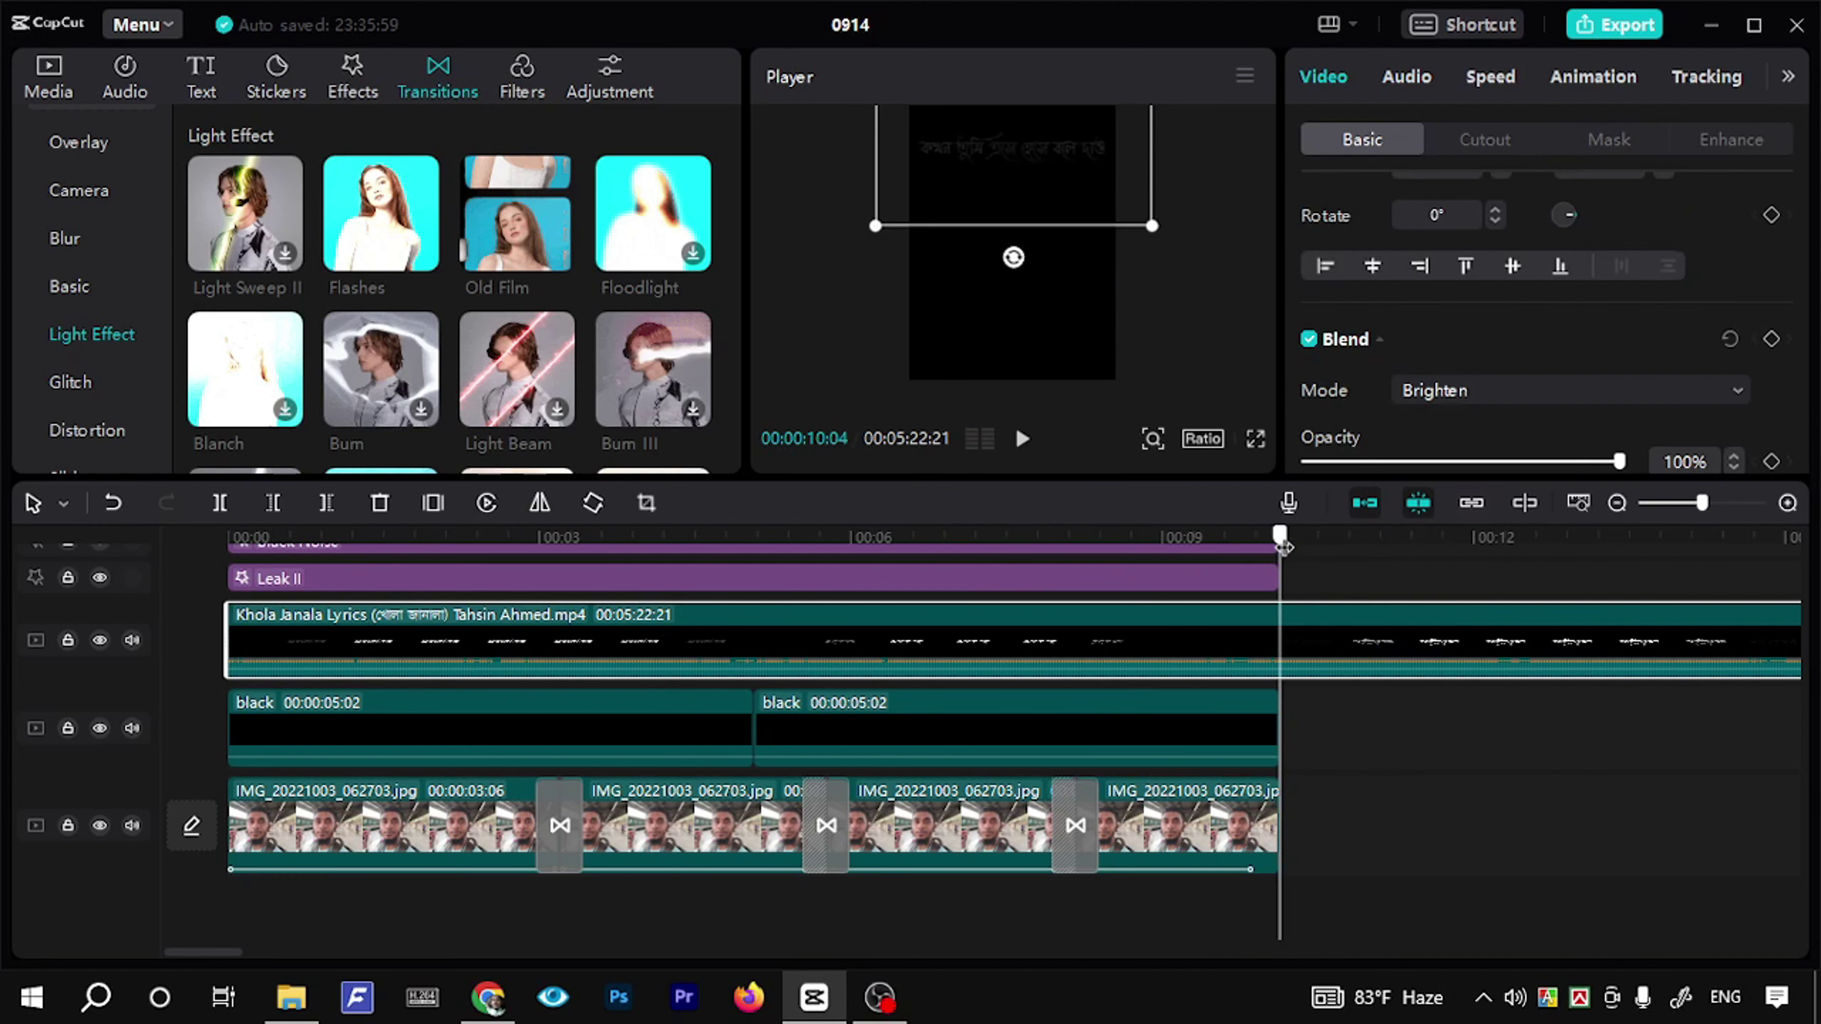
{"action": "key", "text": "ctrl+b"}
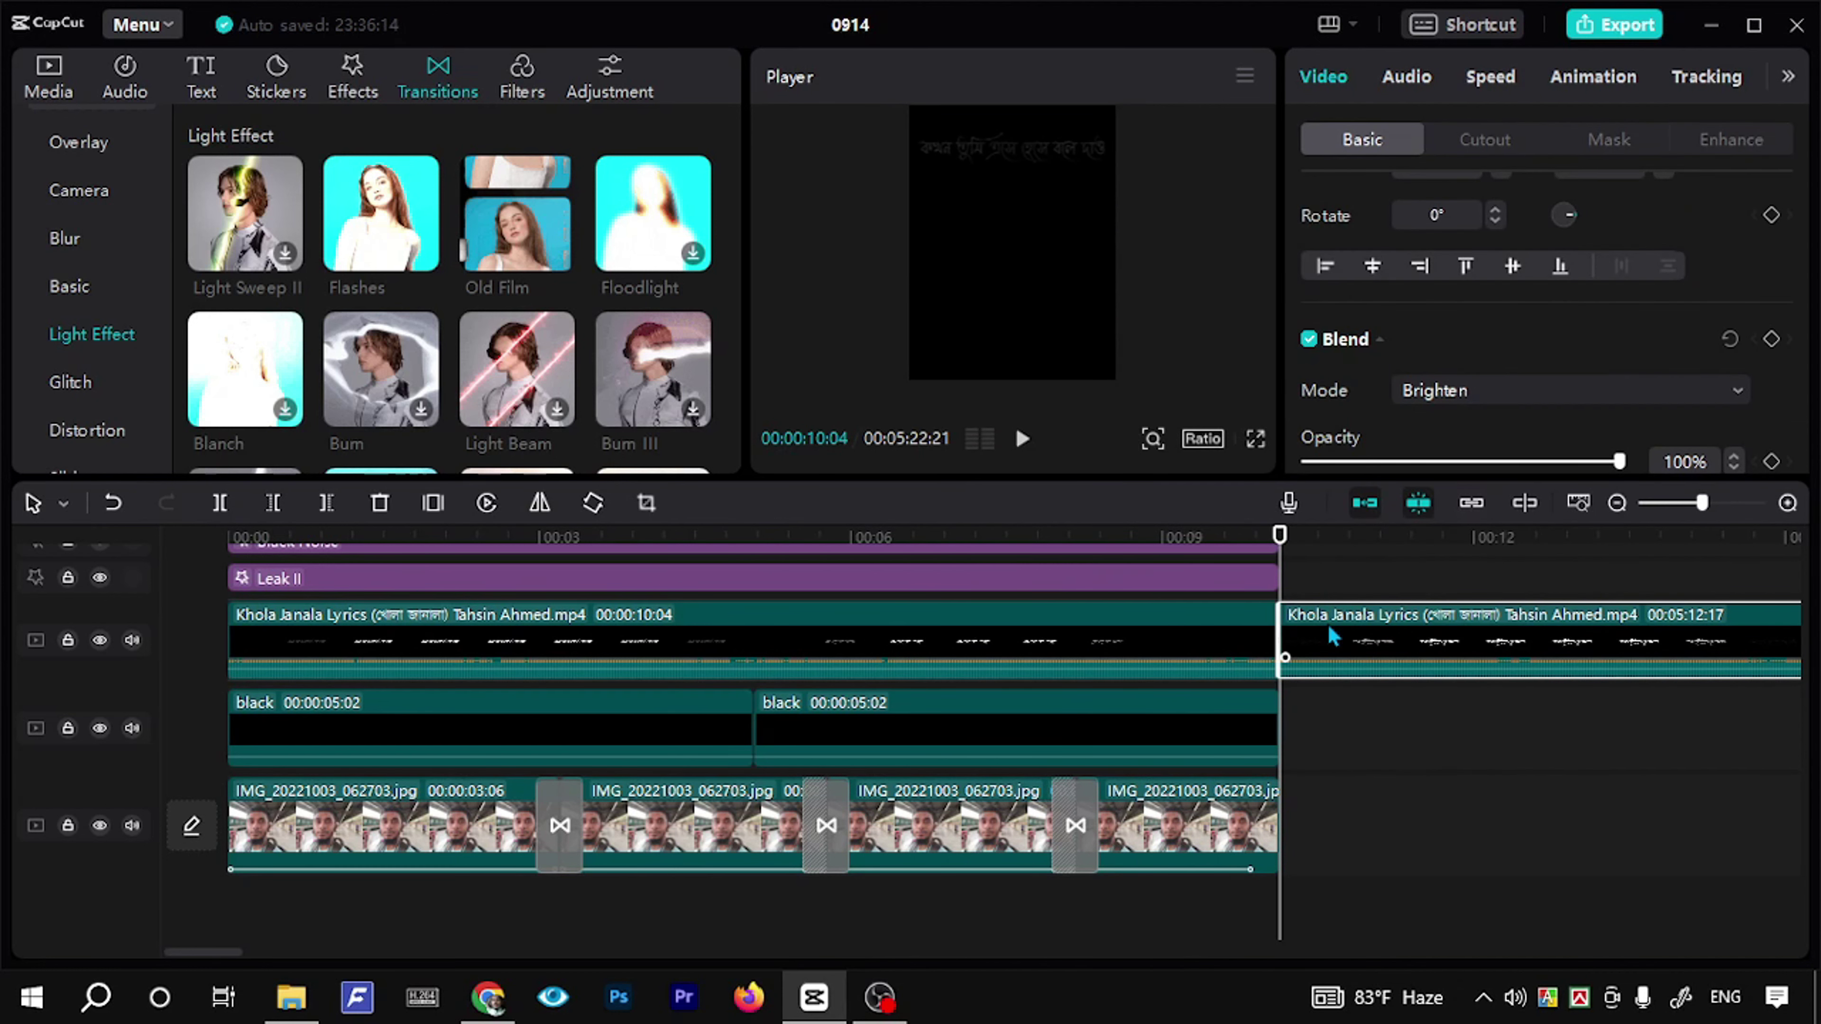
{"action": "key", "text": "Delete"}
{"action": "key", "text": "space"}
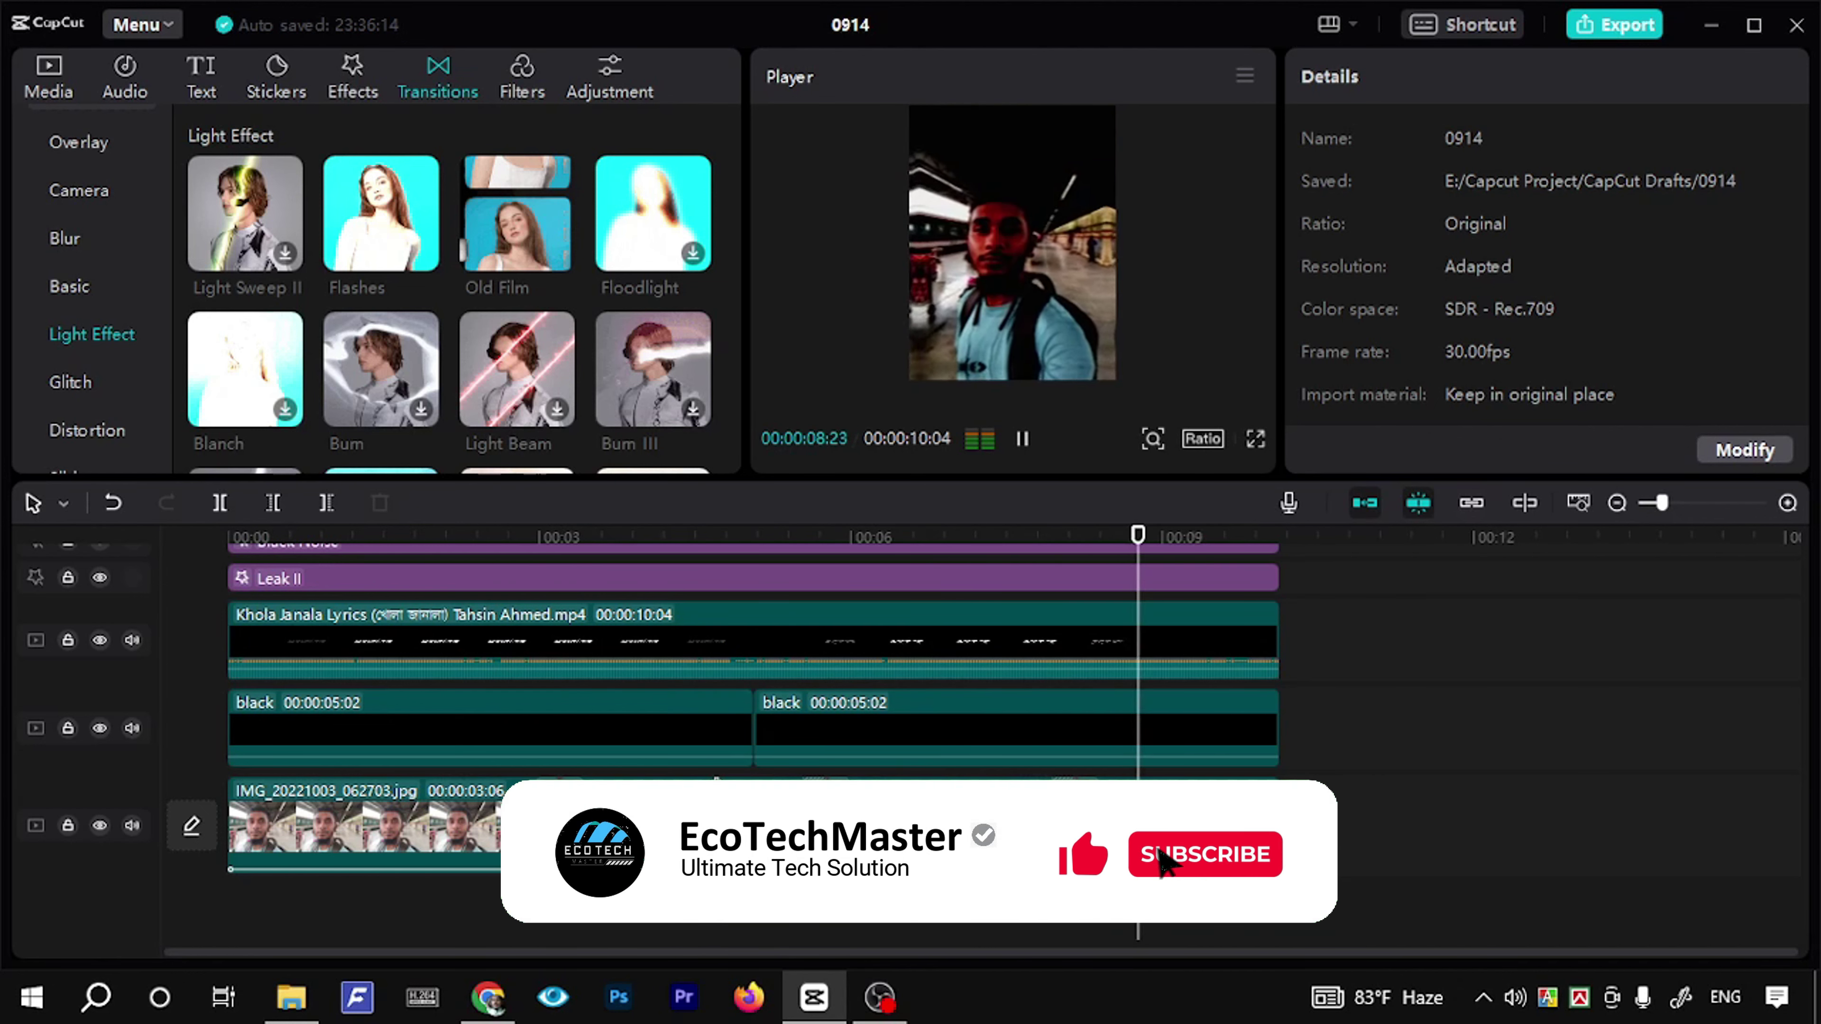
{"action": "key", "text": "space"}
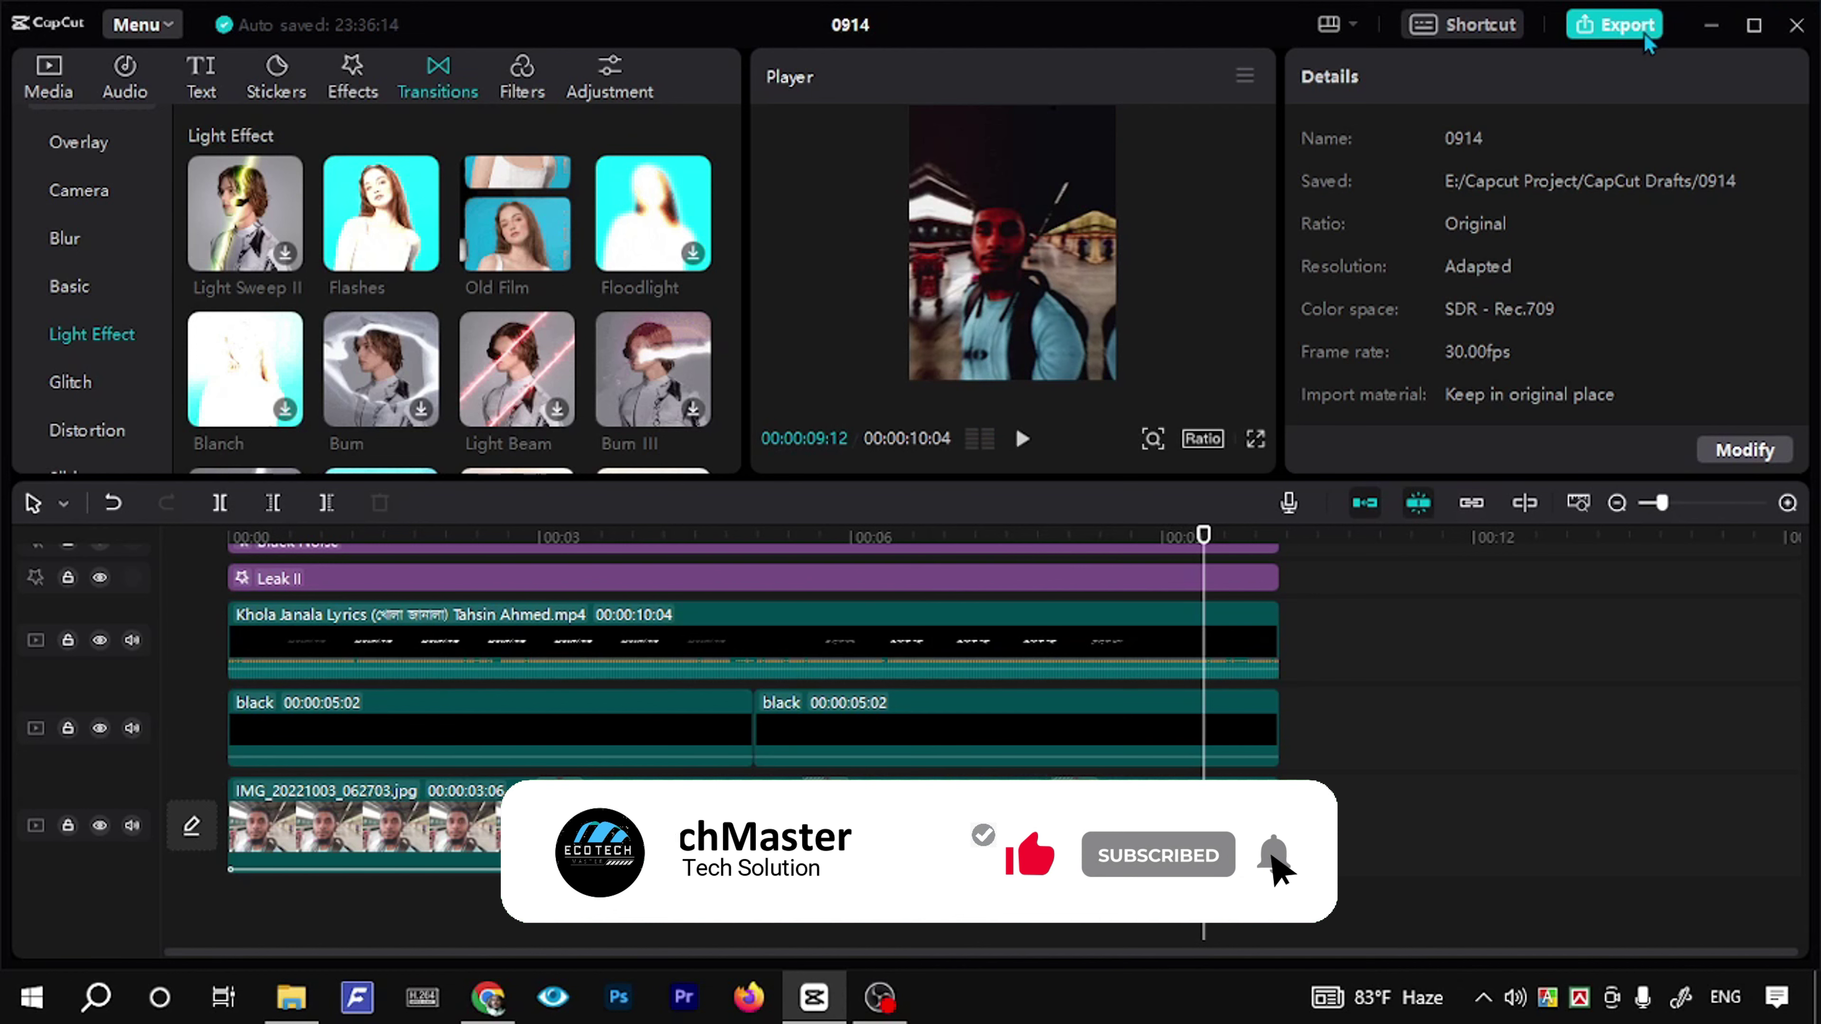
Step: Check the export settings and close them without exporting, and play the finished video from the start
{"action": "left_click", "coordinate": [1623, 45]}
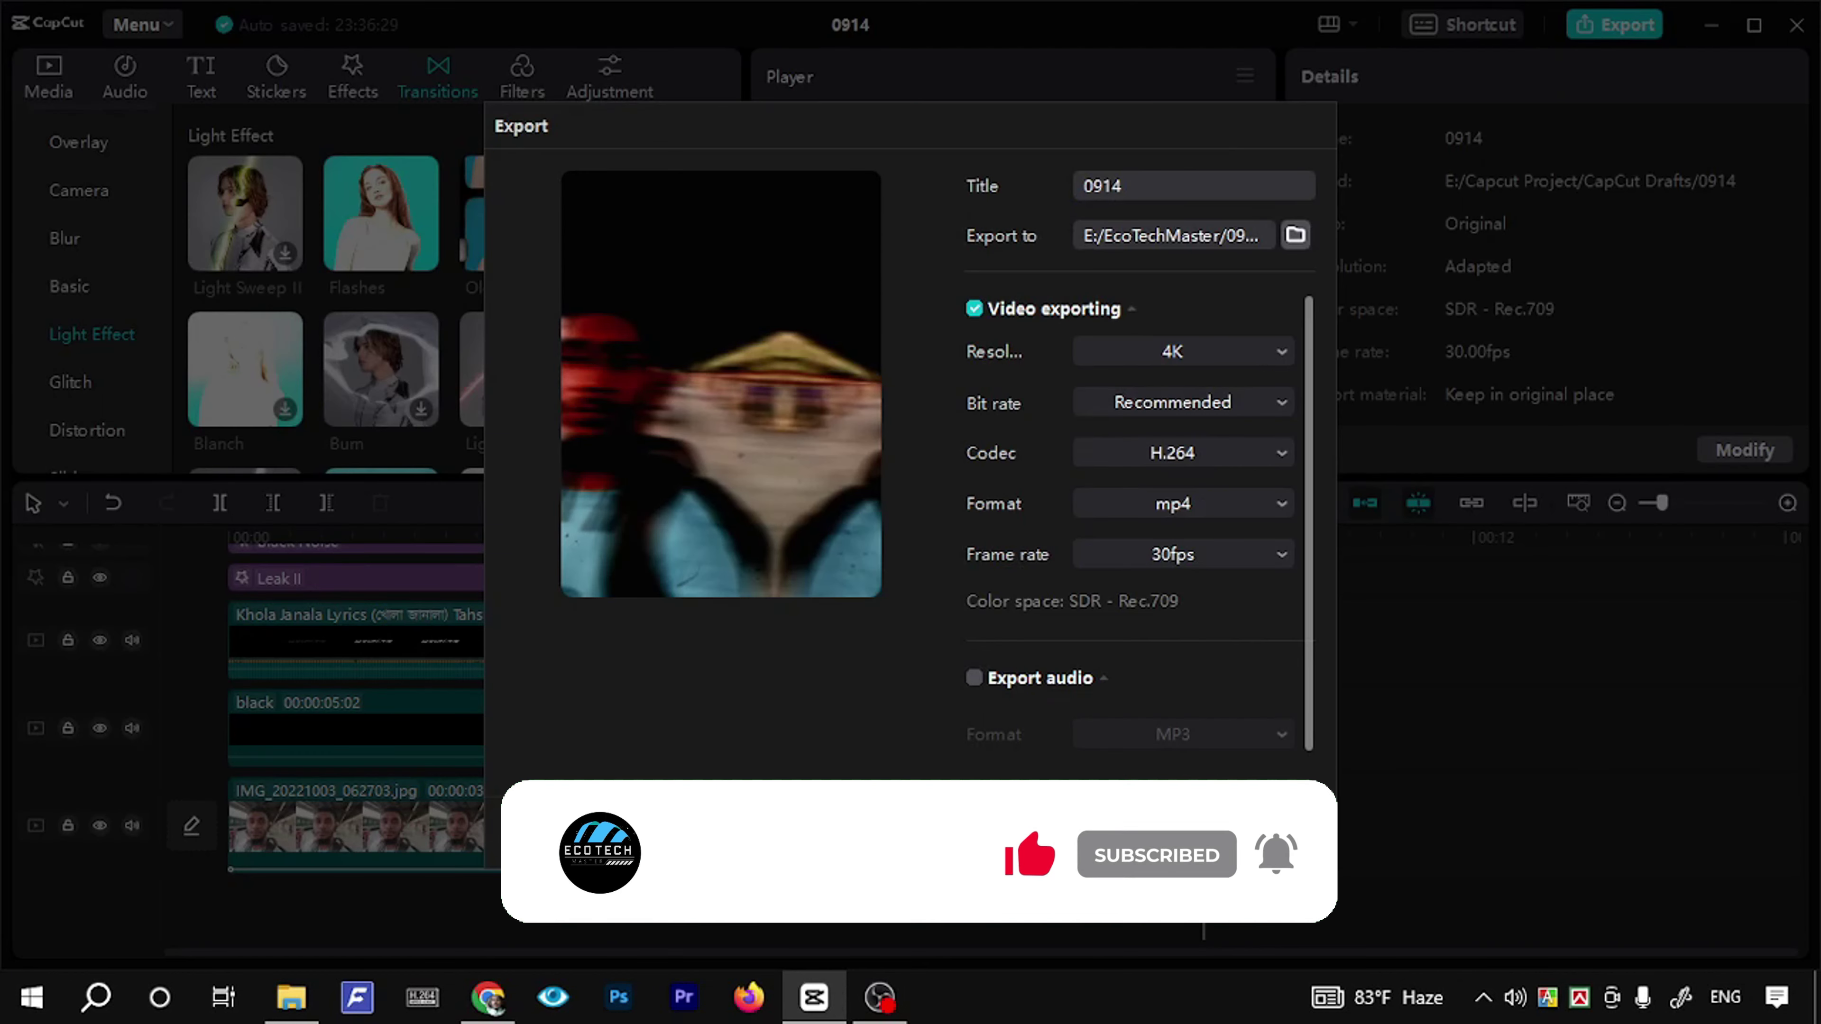
{"action": "left_click", "coordinate": [1263, 835]}
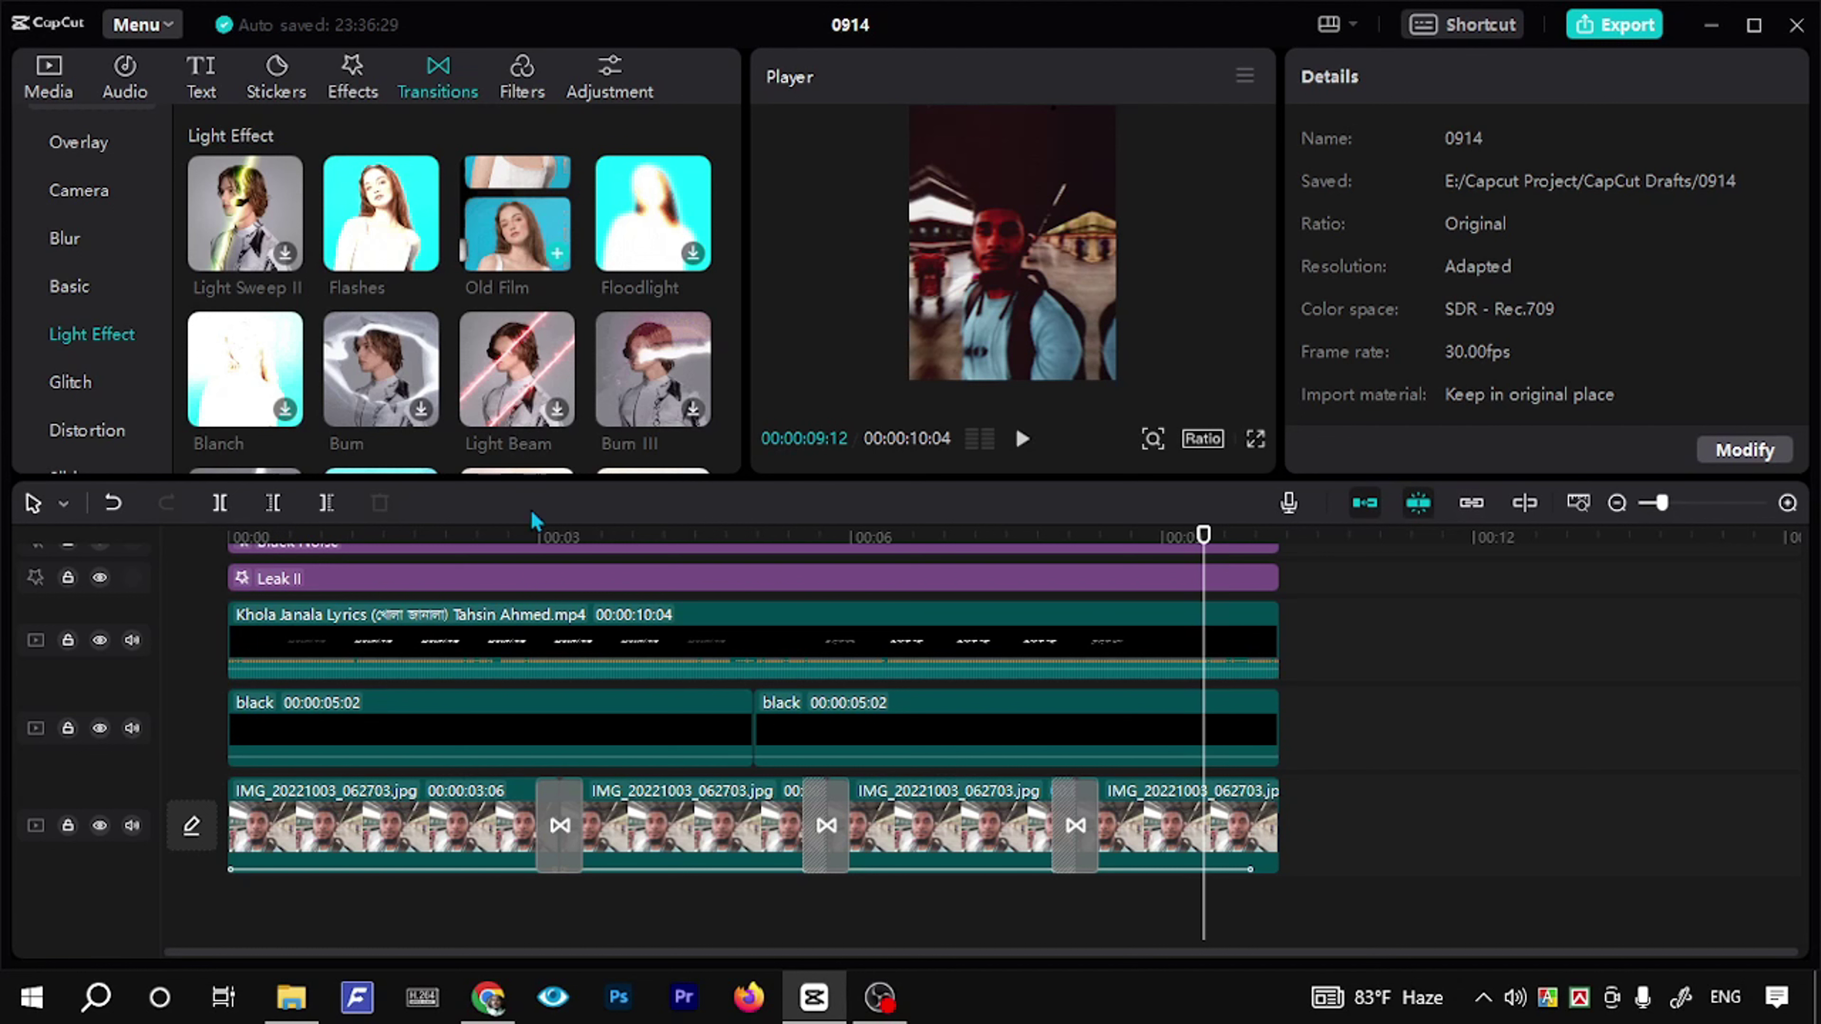
{"action": "left_click_drag", "start_coordinate": [537, 539], "coordinate": [6, 545]}
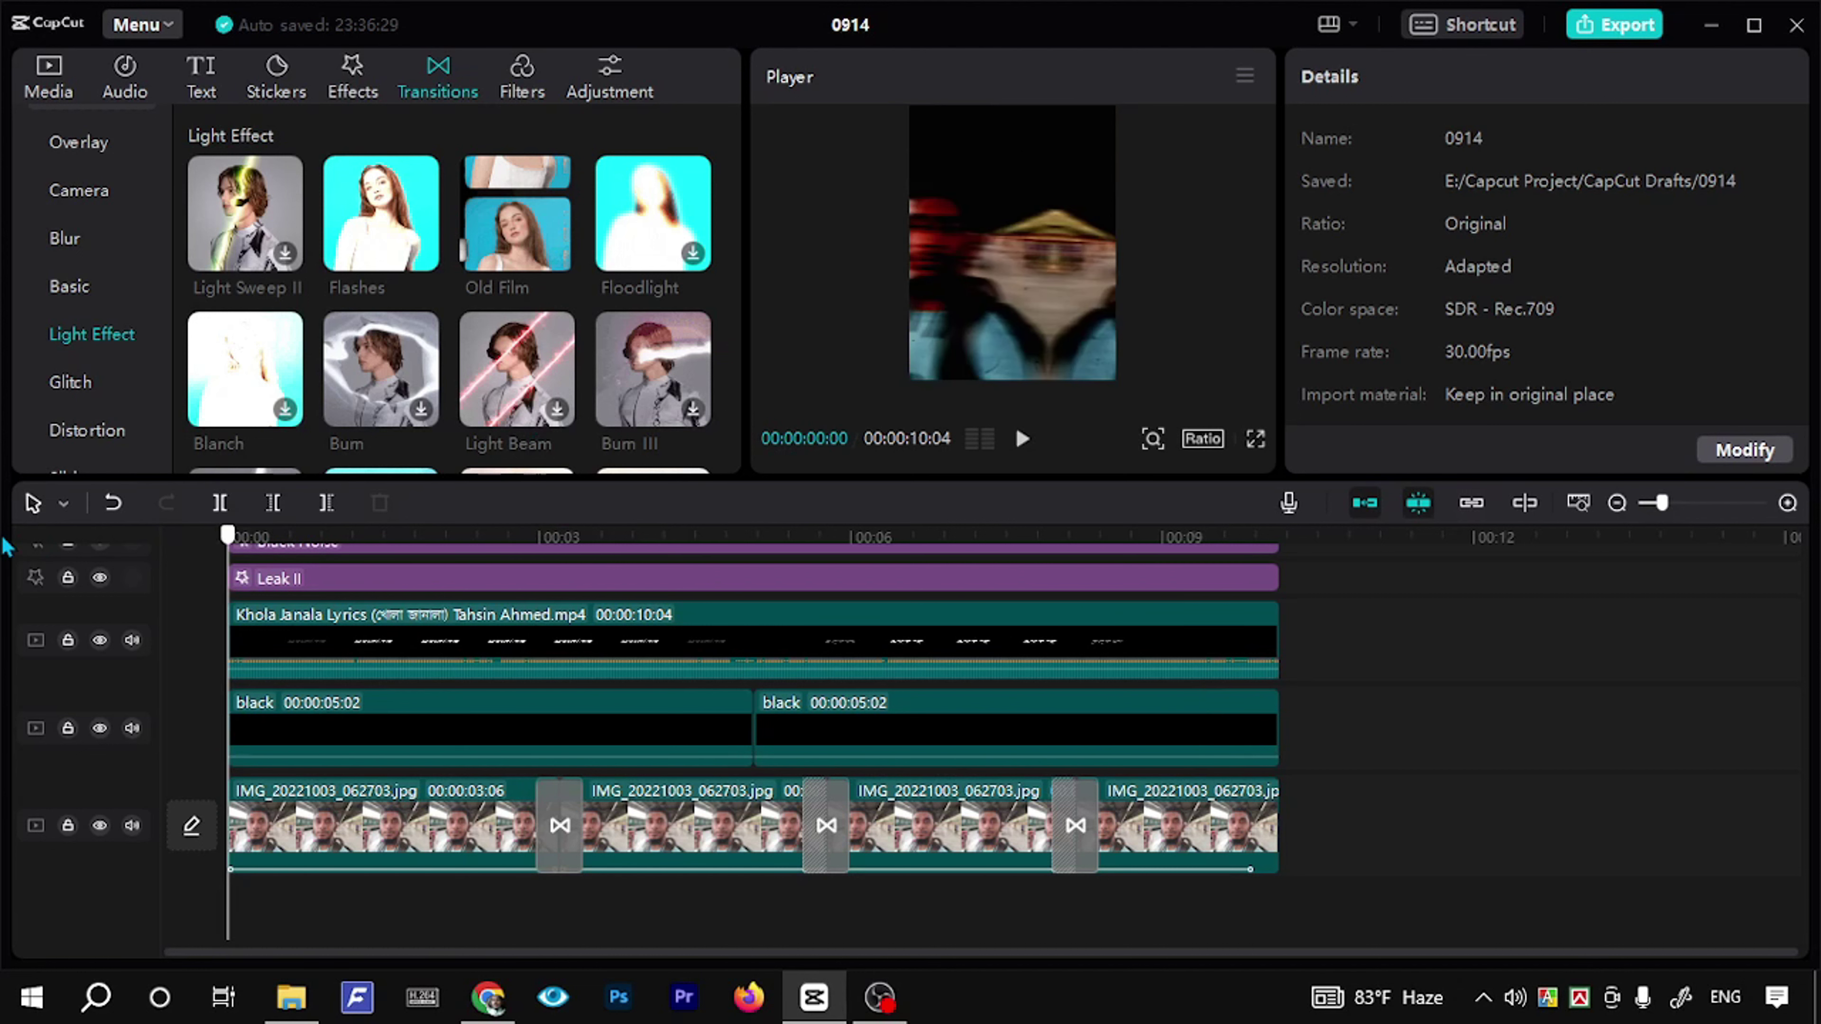
{"action": "key", "text": "space"}
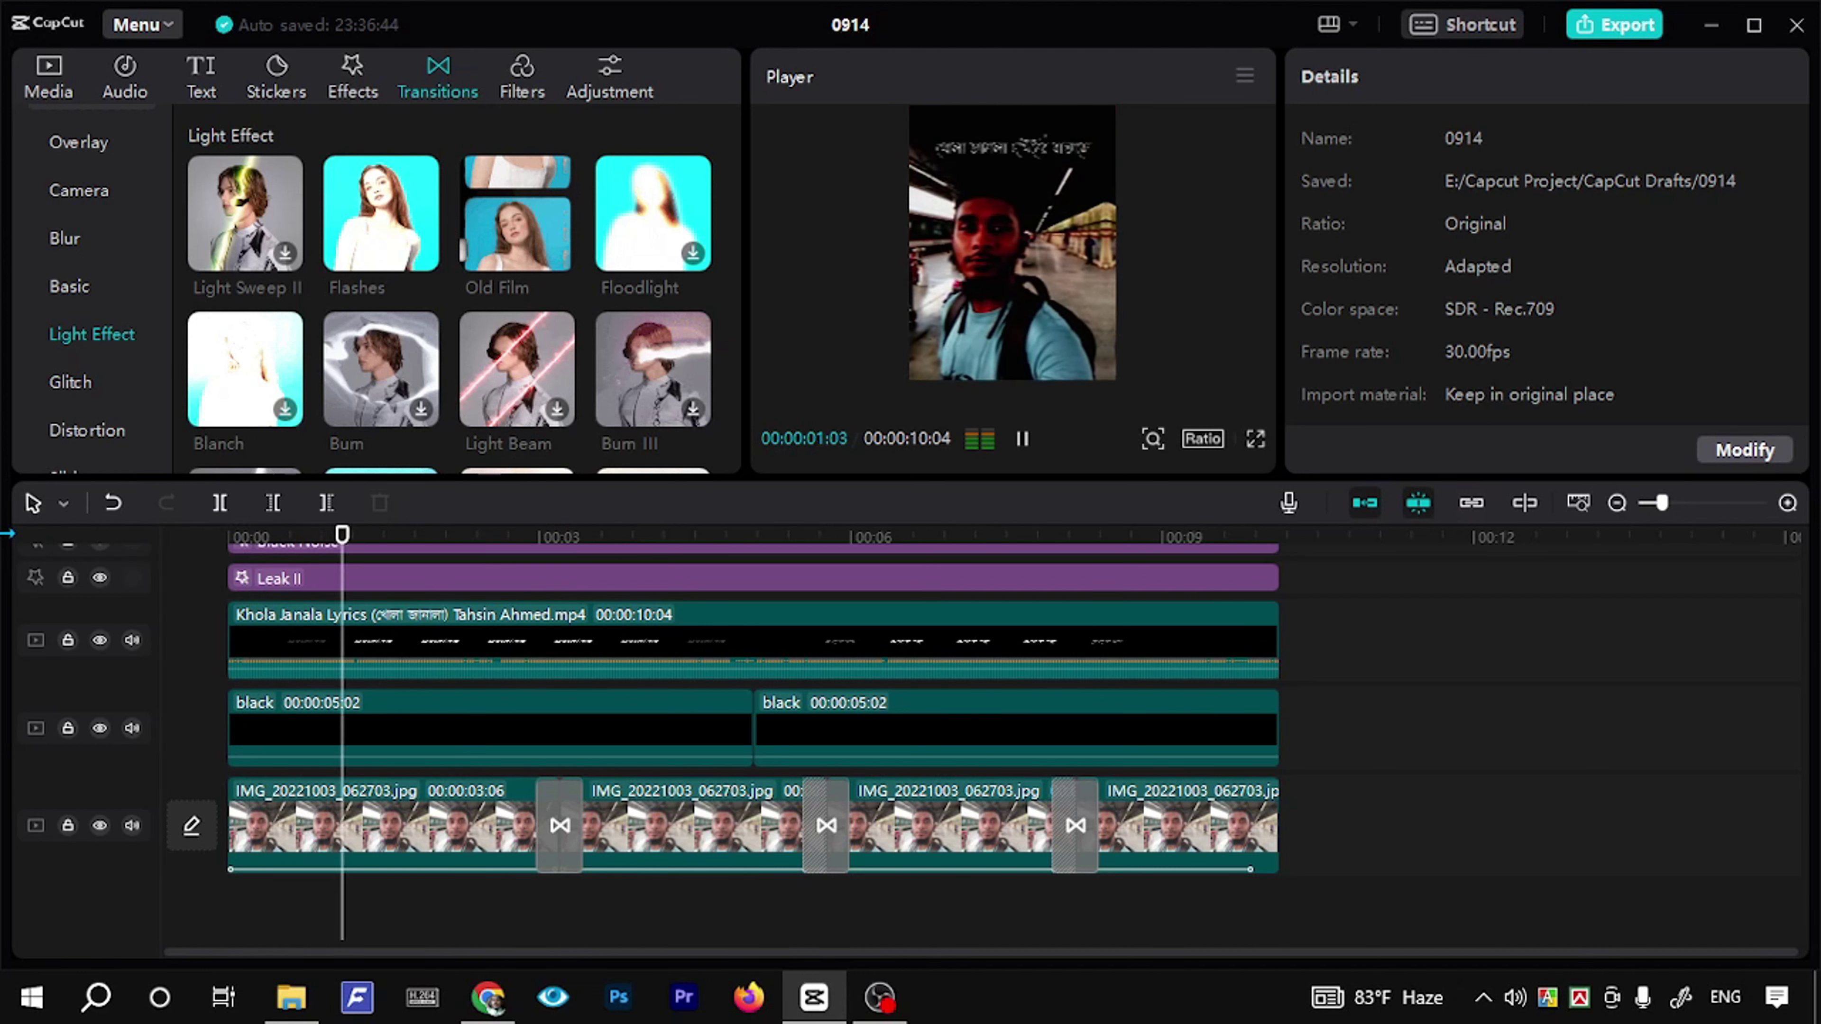